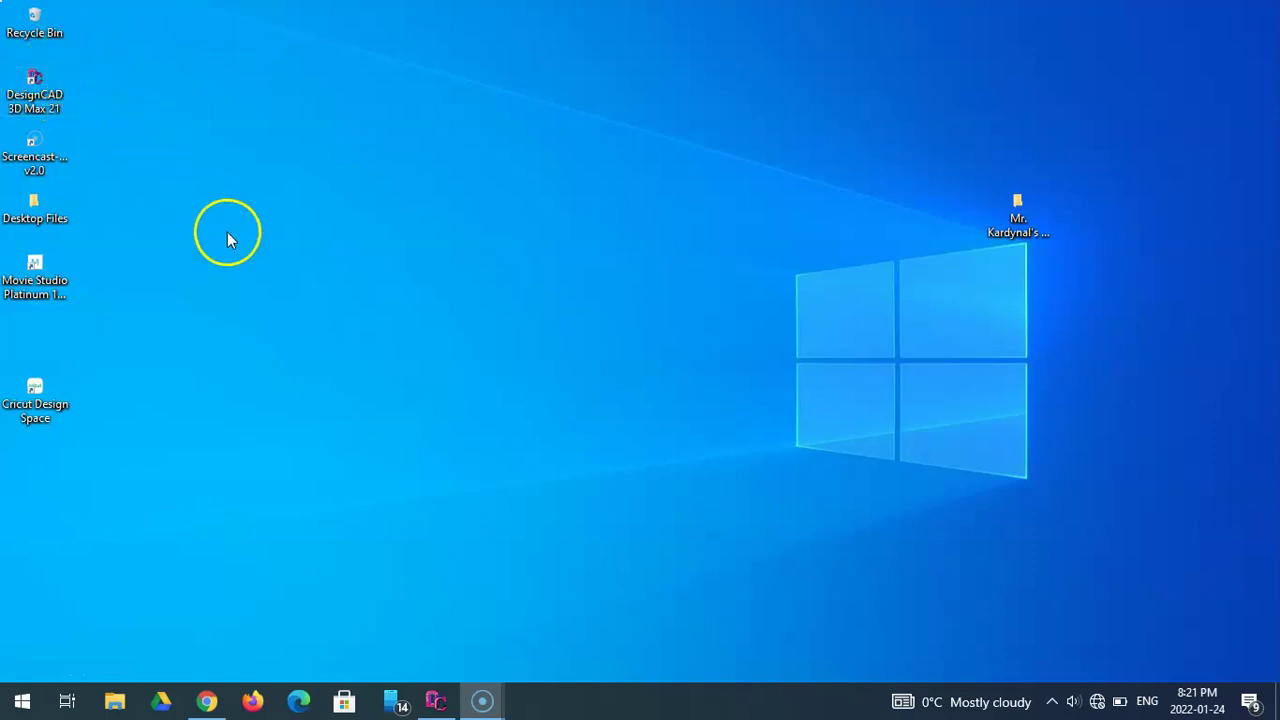
- Set the finished plate drawing aside and launch DesignCAD 3D MAX 21 from the desktop
left_click(436, 702)
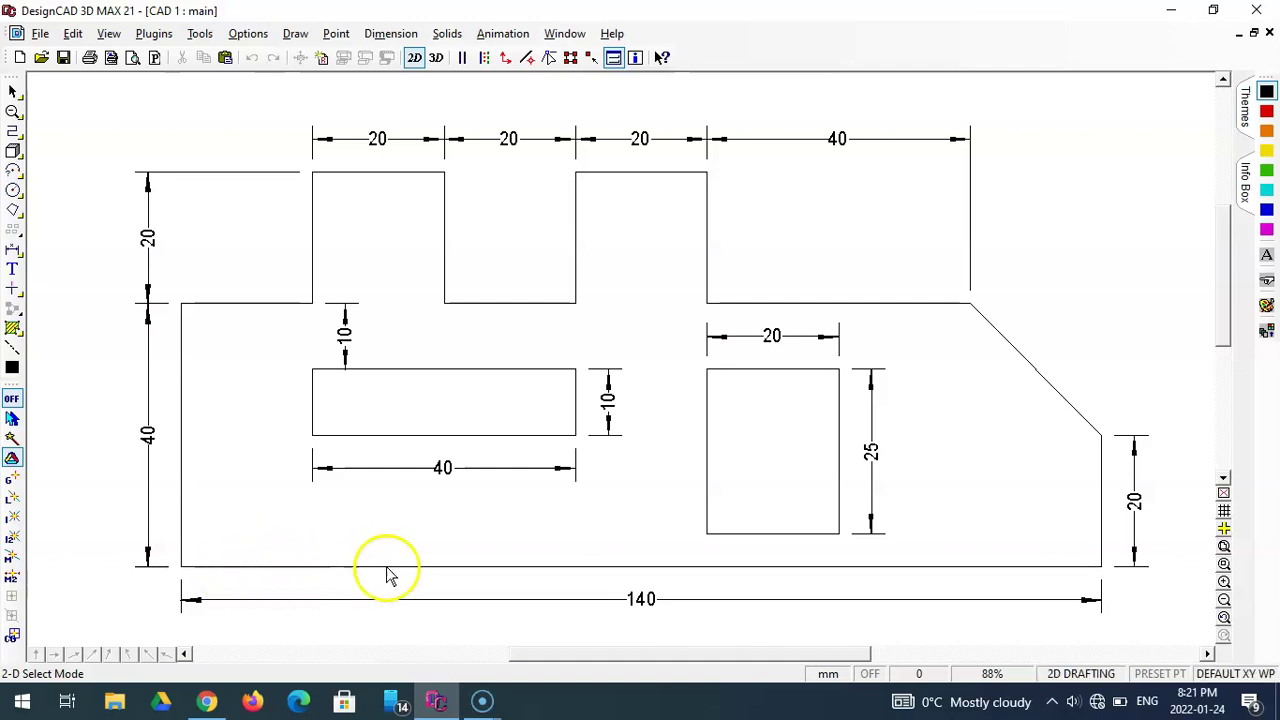
left_click(1171, 12)
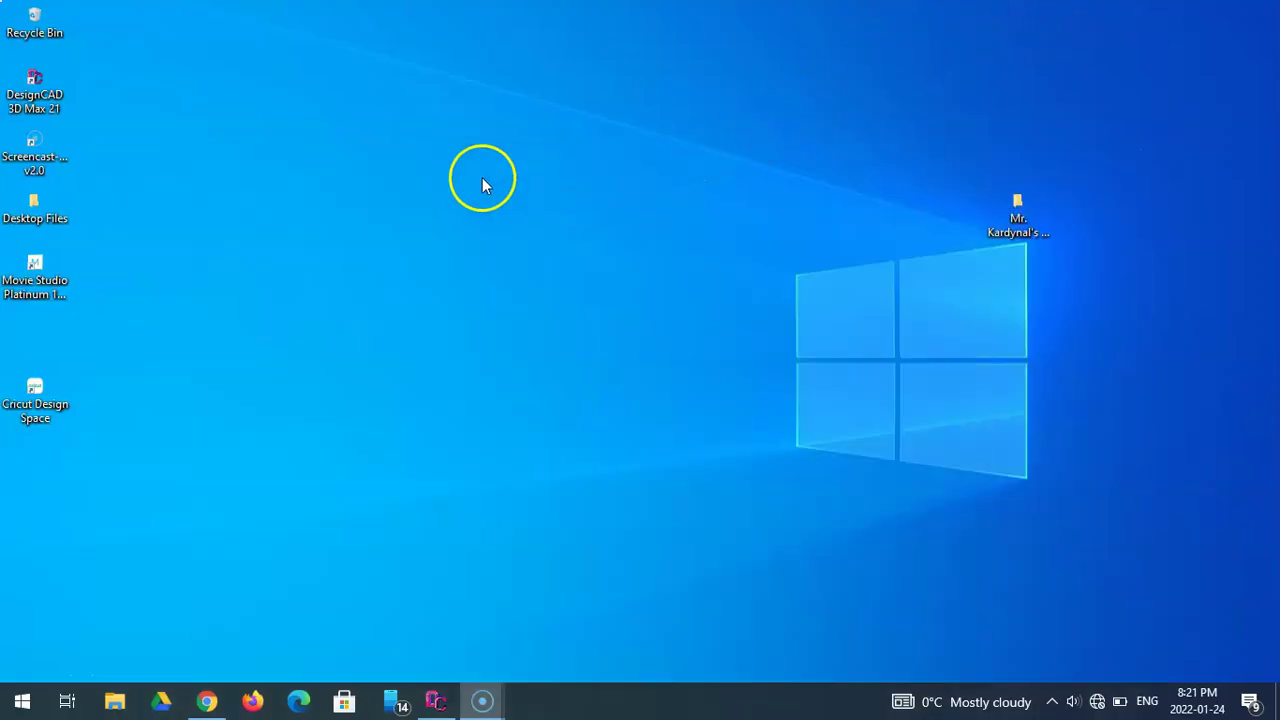
double_click(50, 100)
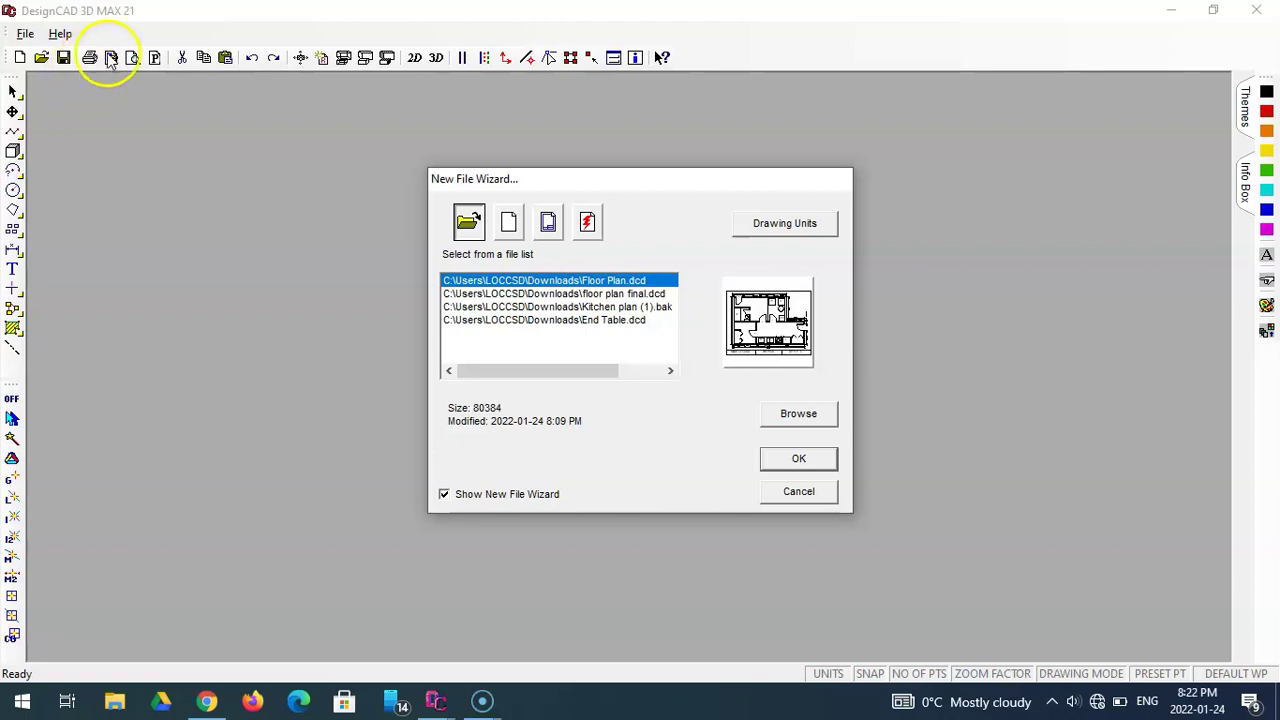
- Keep Millimeters as the drawing units and create a new blank drawing
left_click(779, 225)
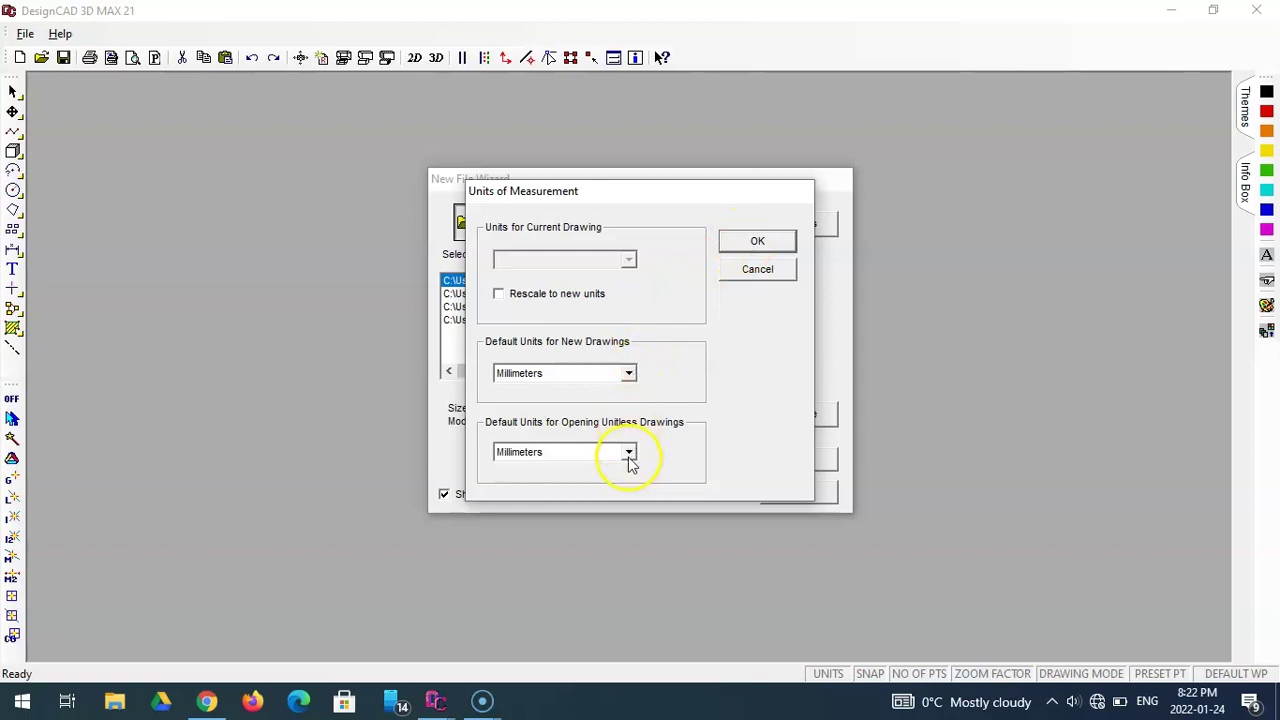
left_click(752, 243)
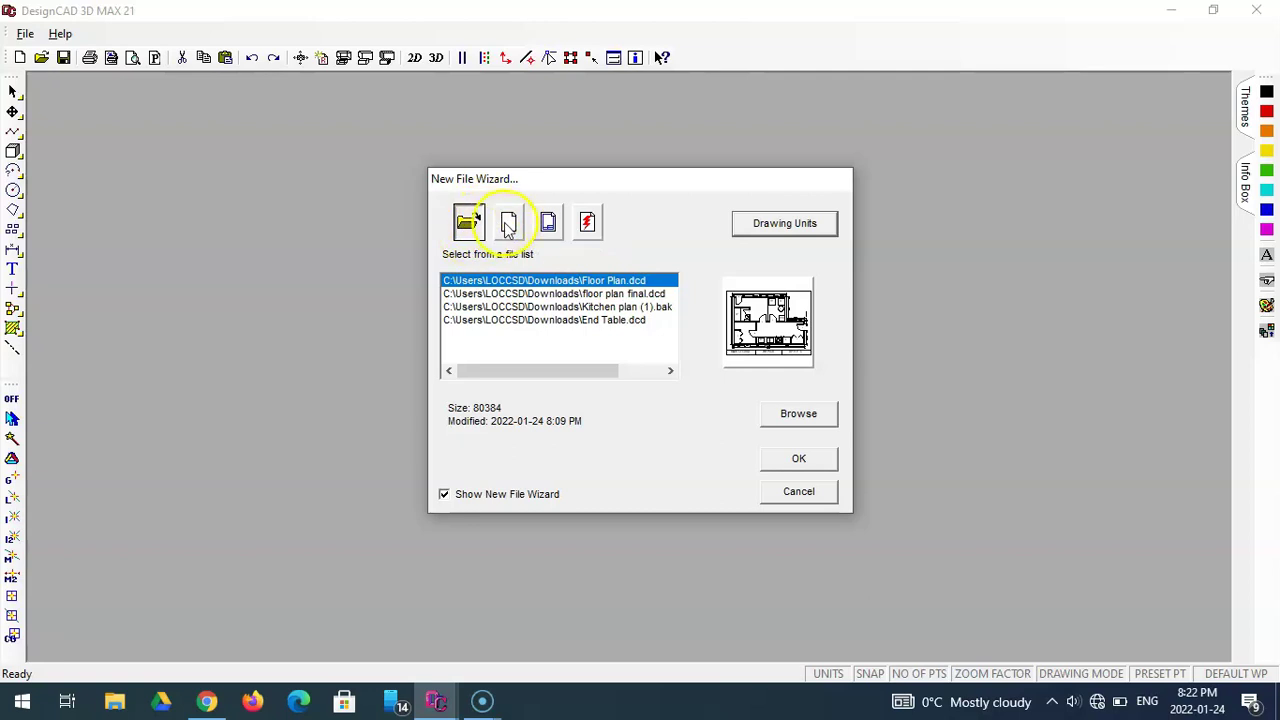
left_click(512, 226)
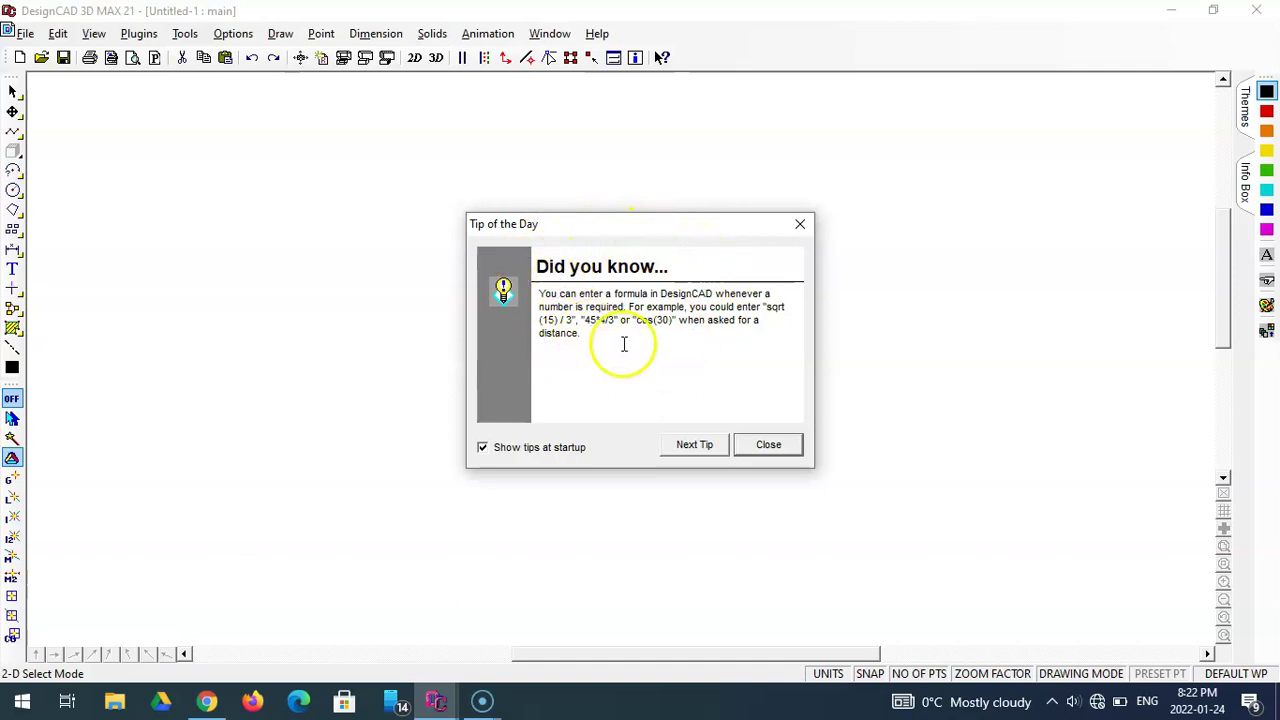
- Close the Tip of the Day and review the Select, Pan and Line toolbox tools
left_click(768, 445)
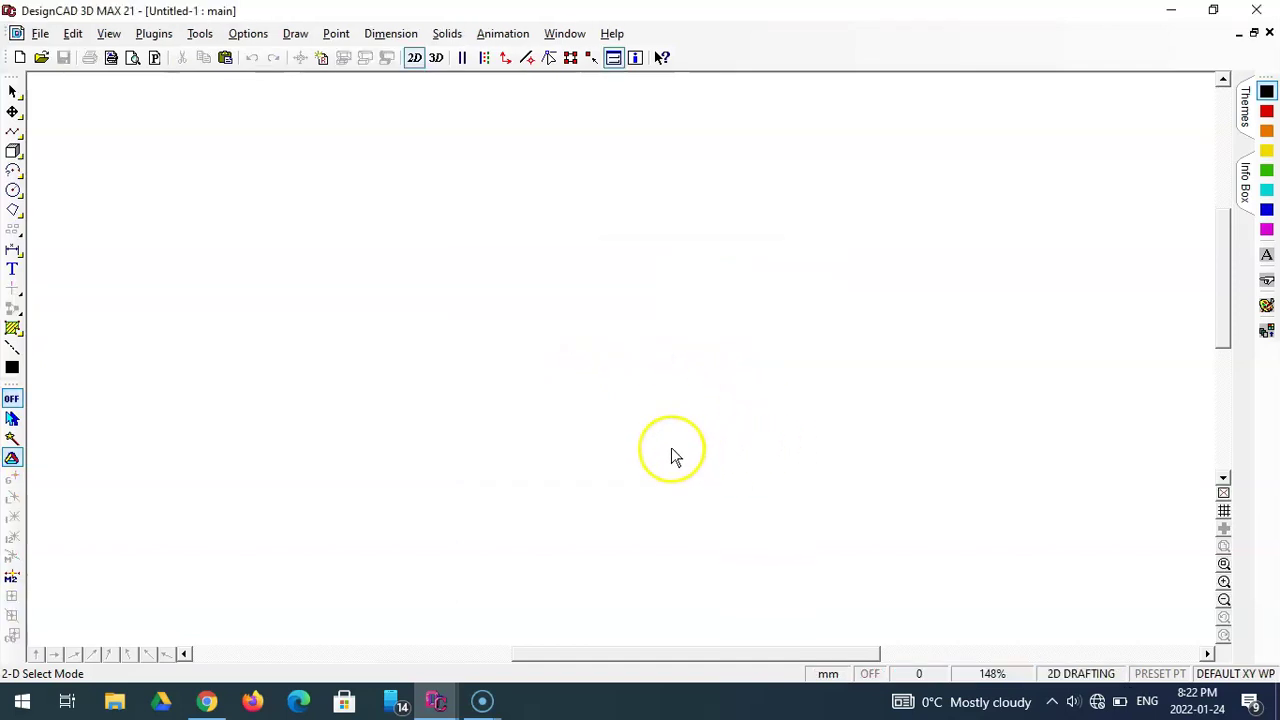
left_click(15, 93)
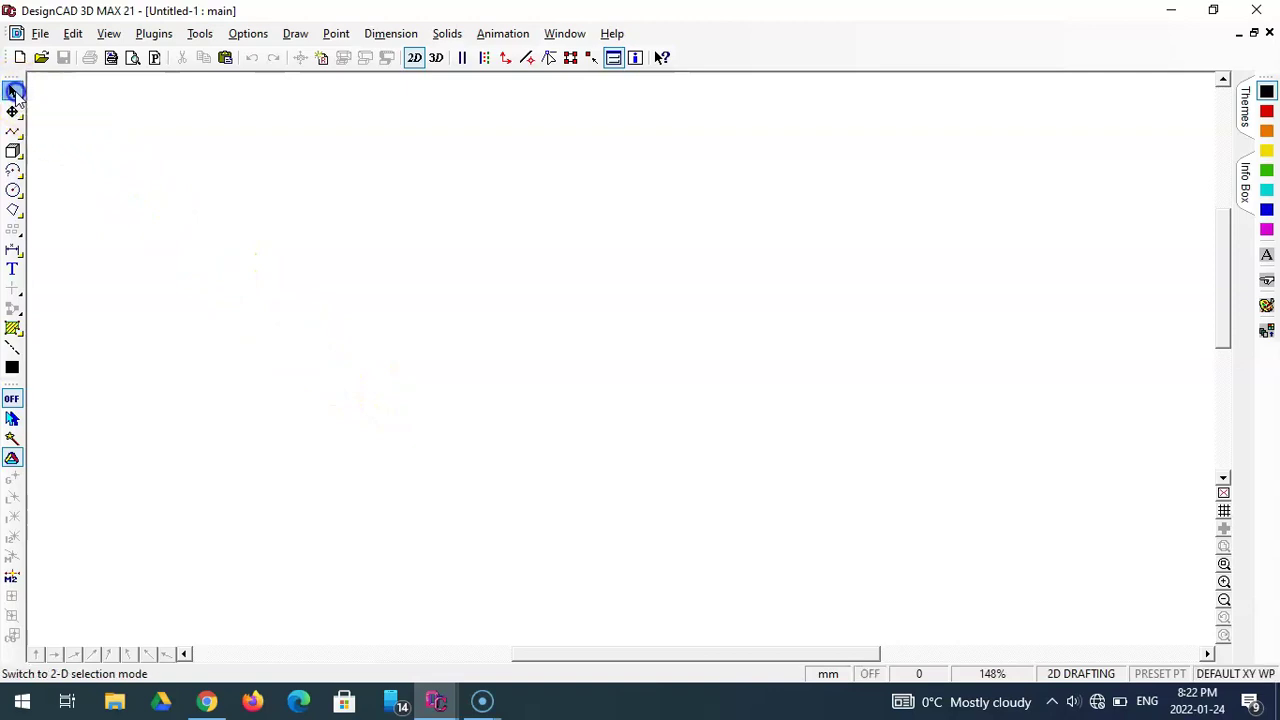
left_click(14, 112)
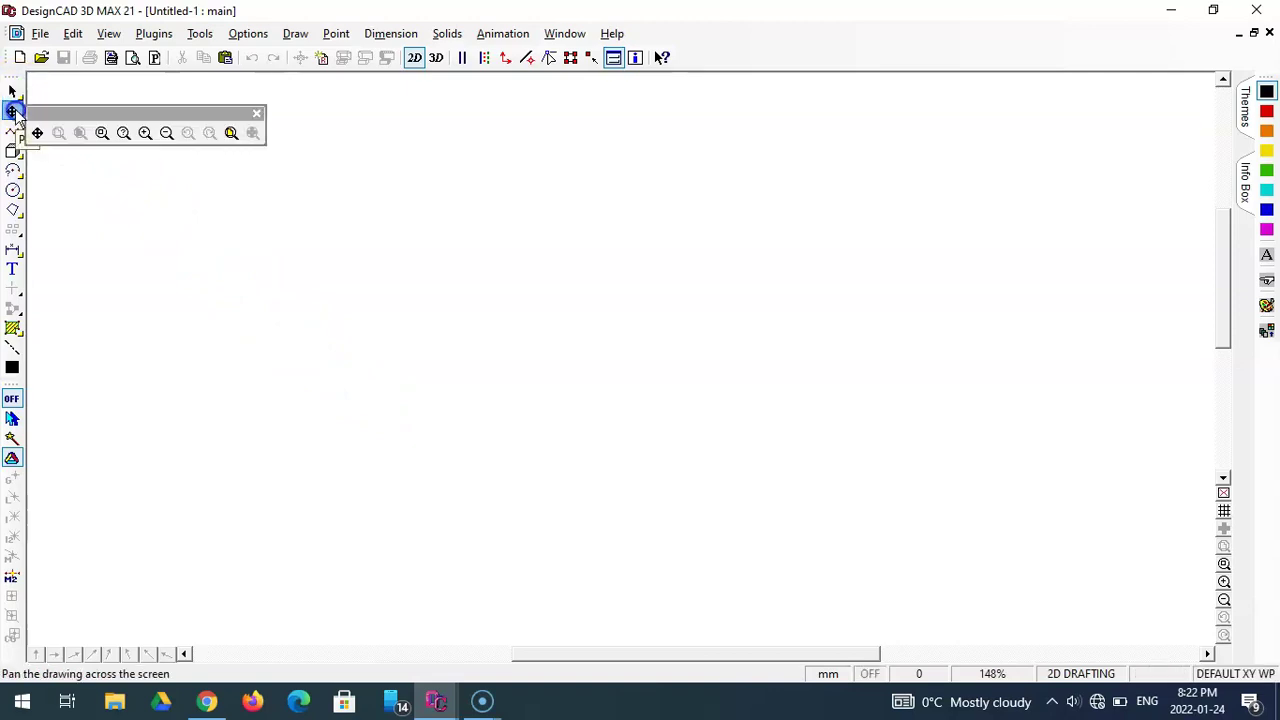
left_click(14, 131)
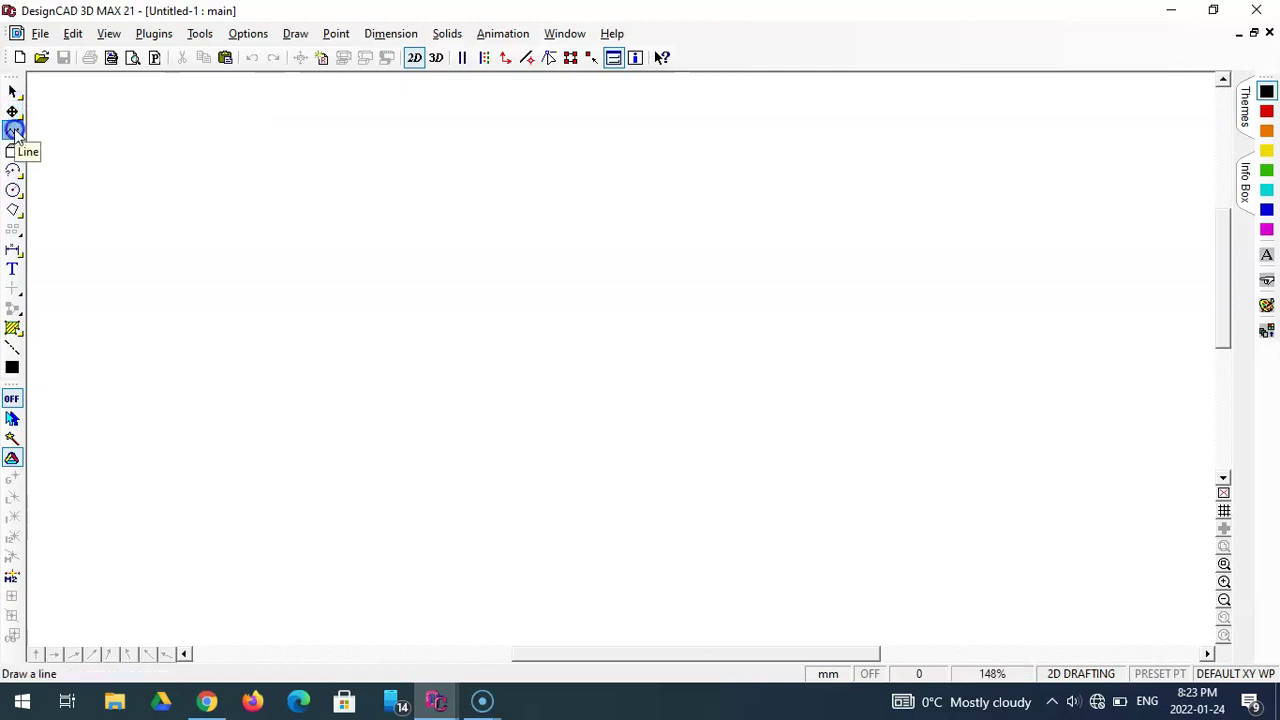
left_click(57, 153)
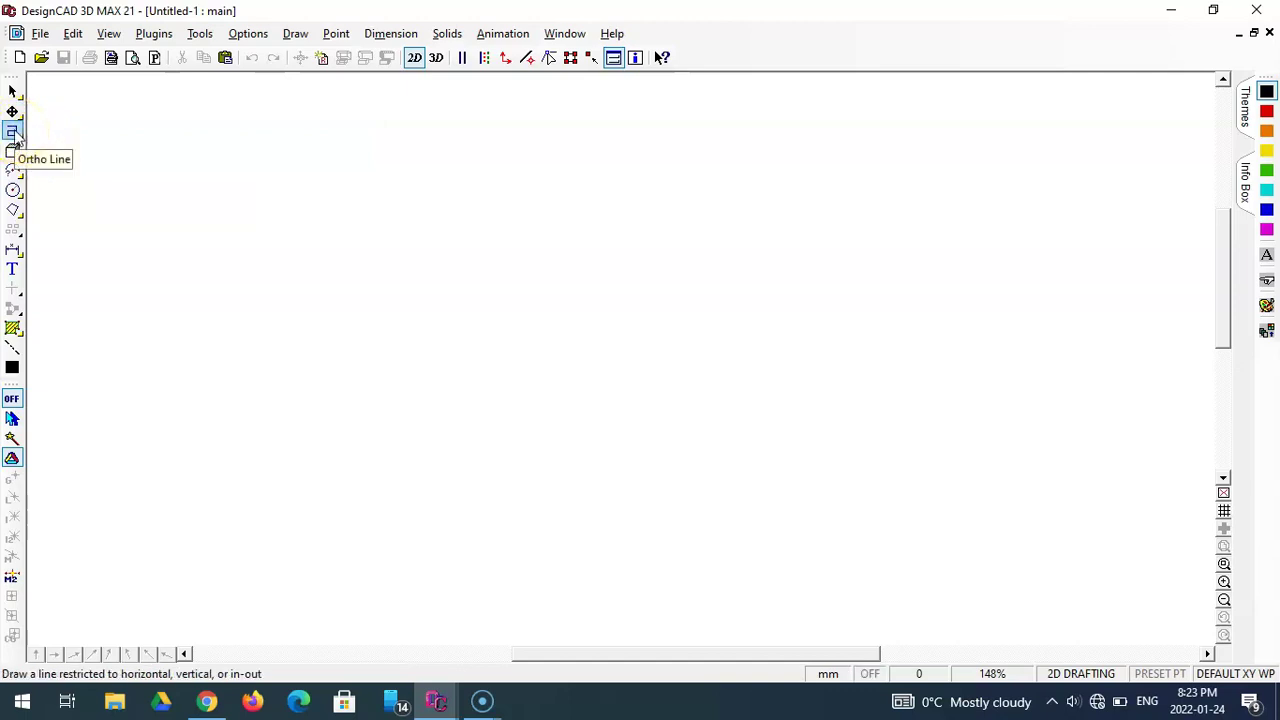
- Review the Box, Arc, Circle, Plane, Dimension, Text, Trim, Group, Hatch, line style and colour tools
left_click(13, 150)
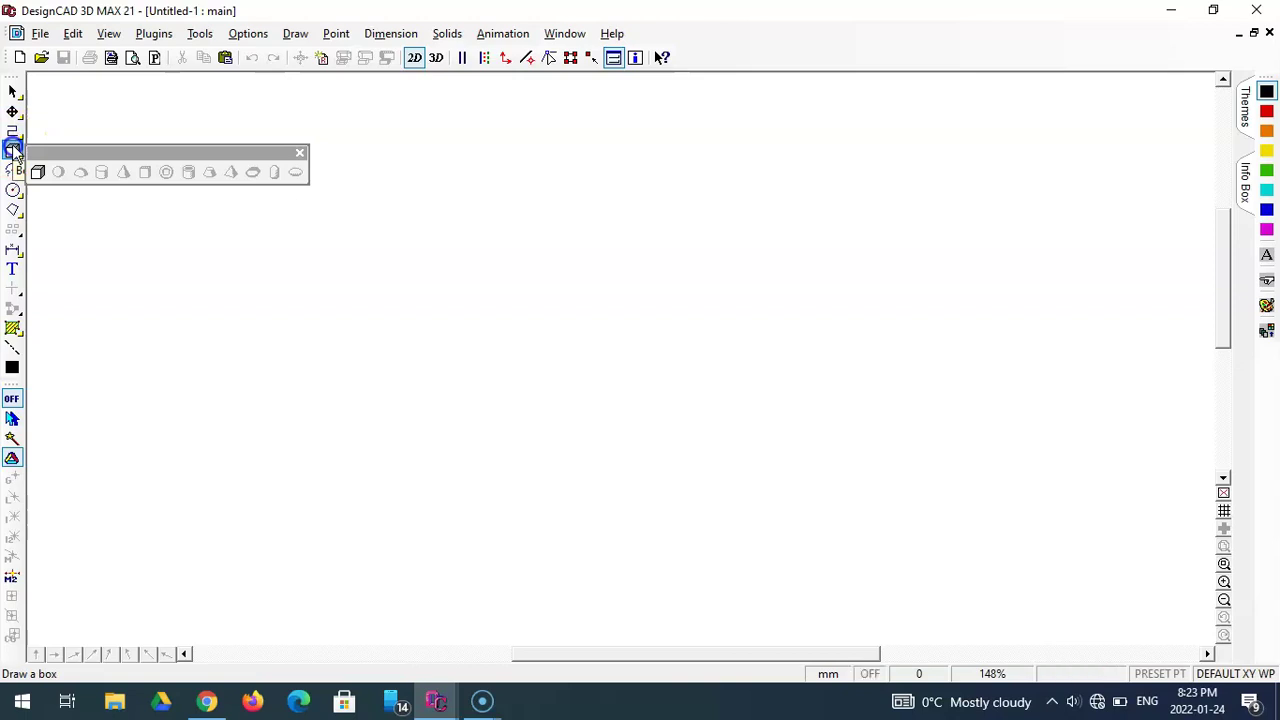
left_click(13, 170)
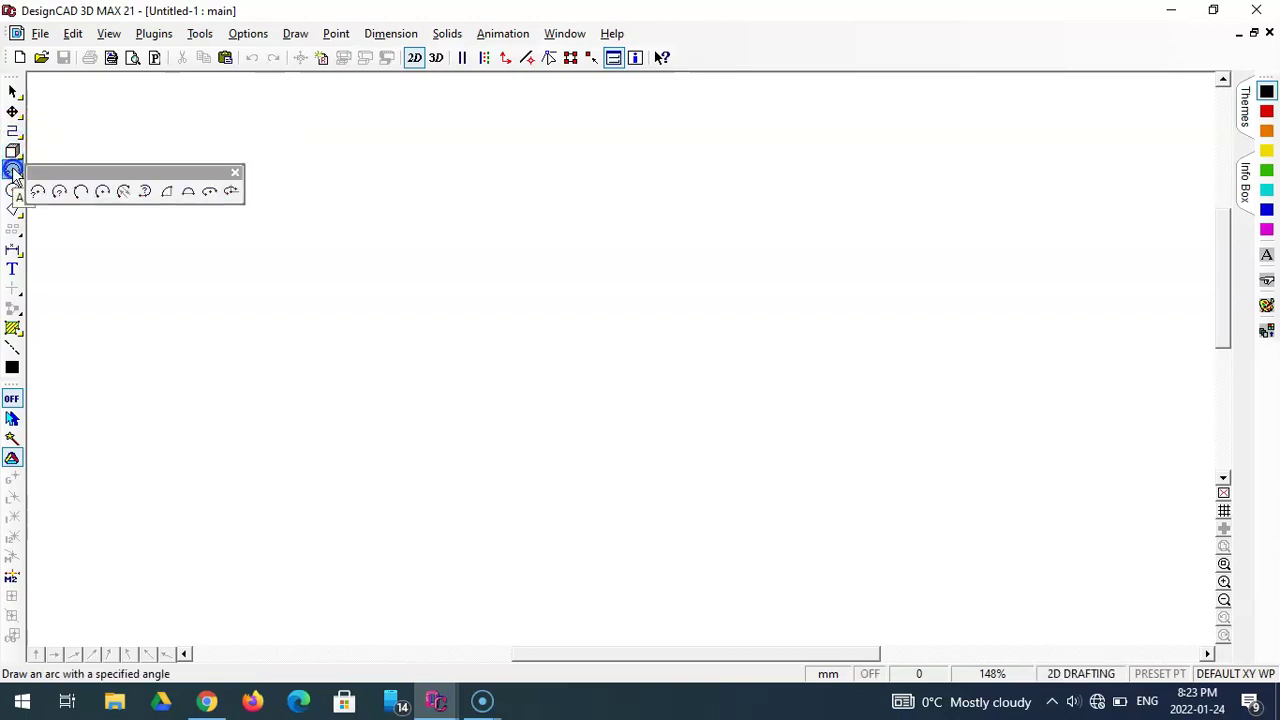
left_click(13, 190)
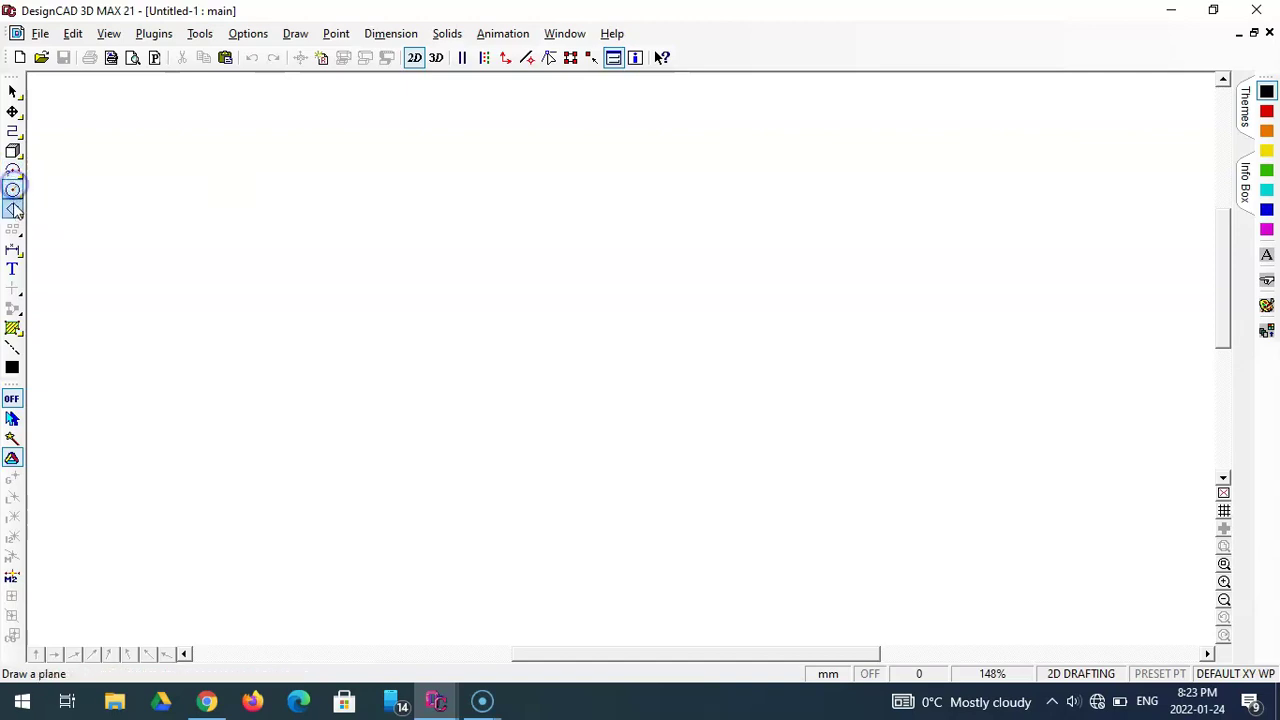
left_click(13, 210)
left_click(13, 250)
left_click(13, 268)
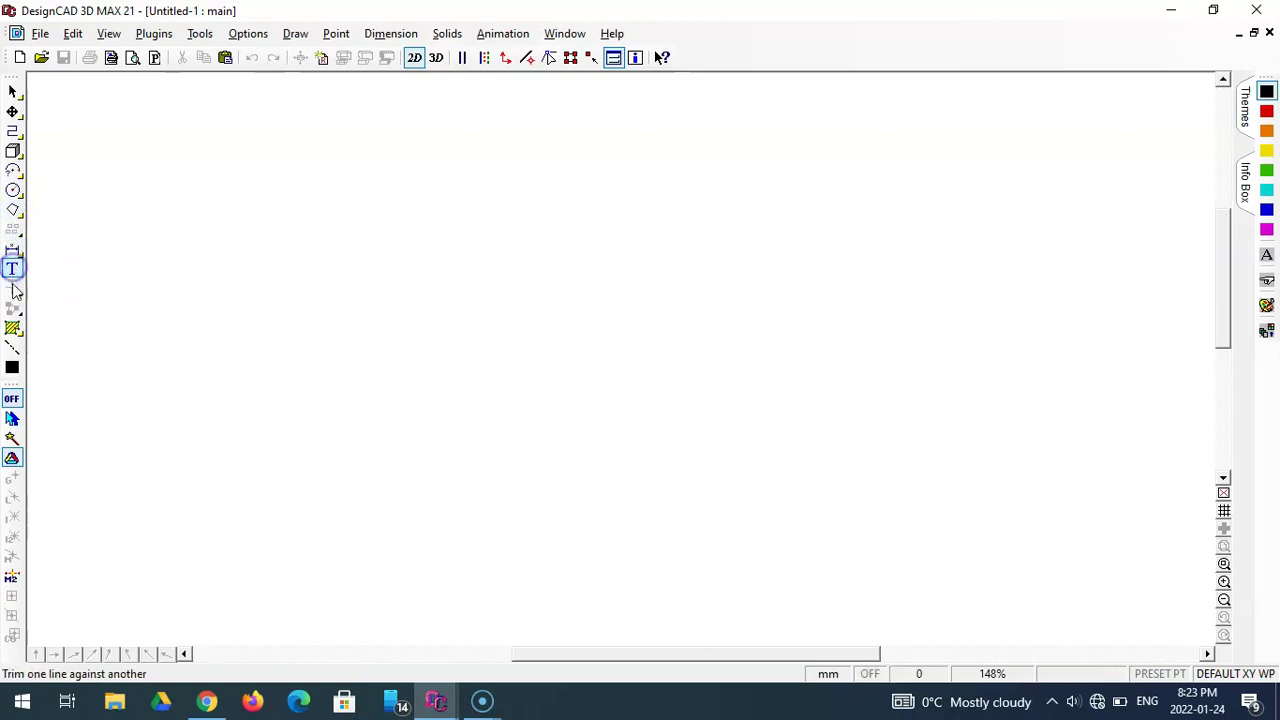
left_click(13, 289)
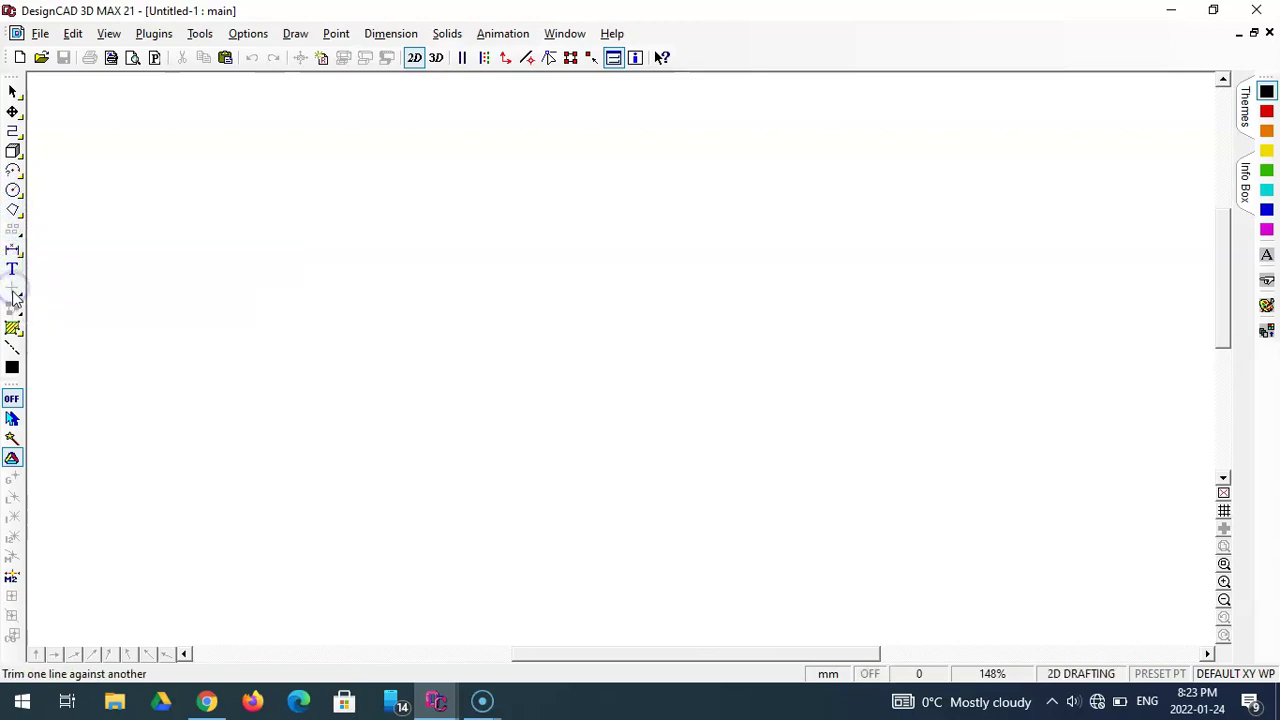
left_click(15, 322)
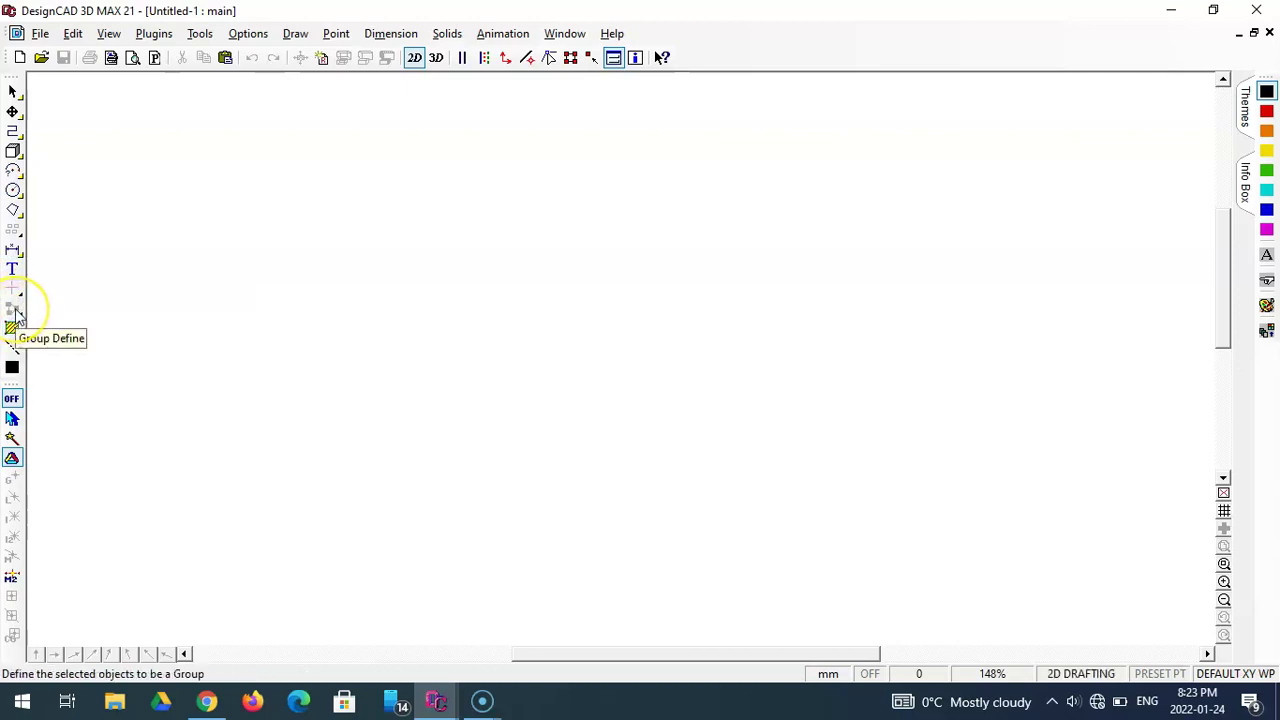
left_click(13, 329)
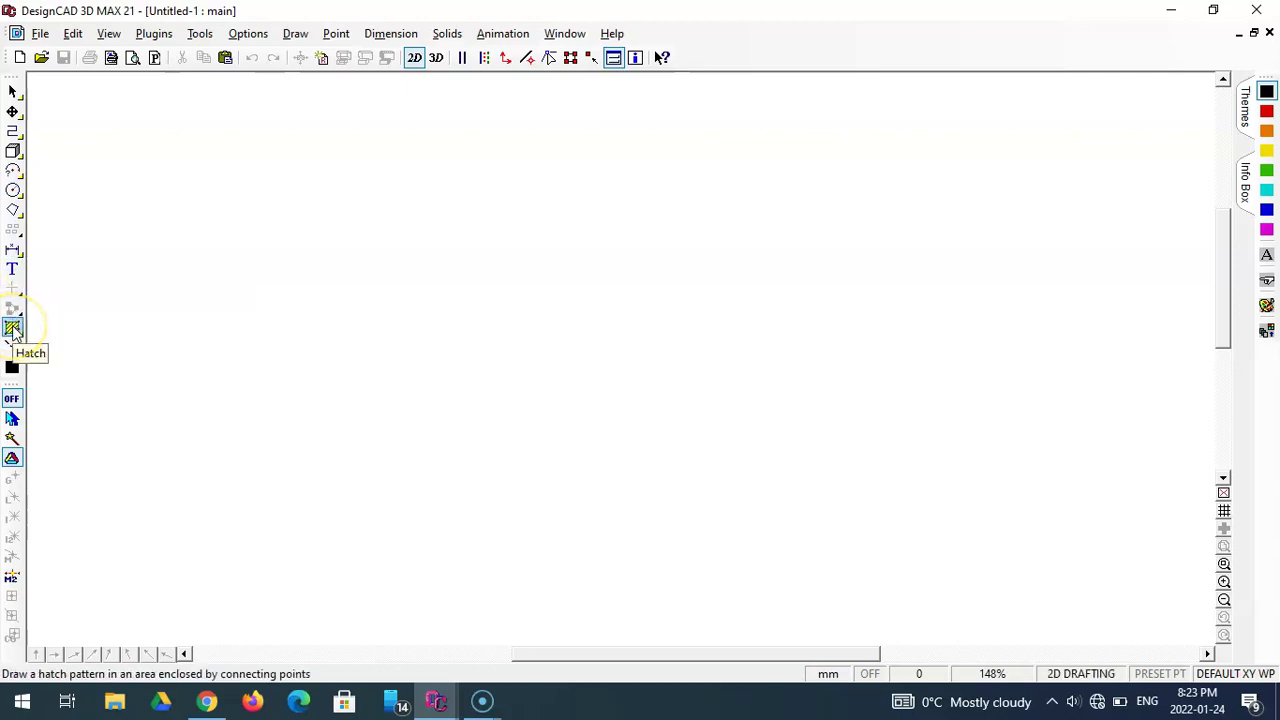
left_click(12, 347)
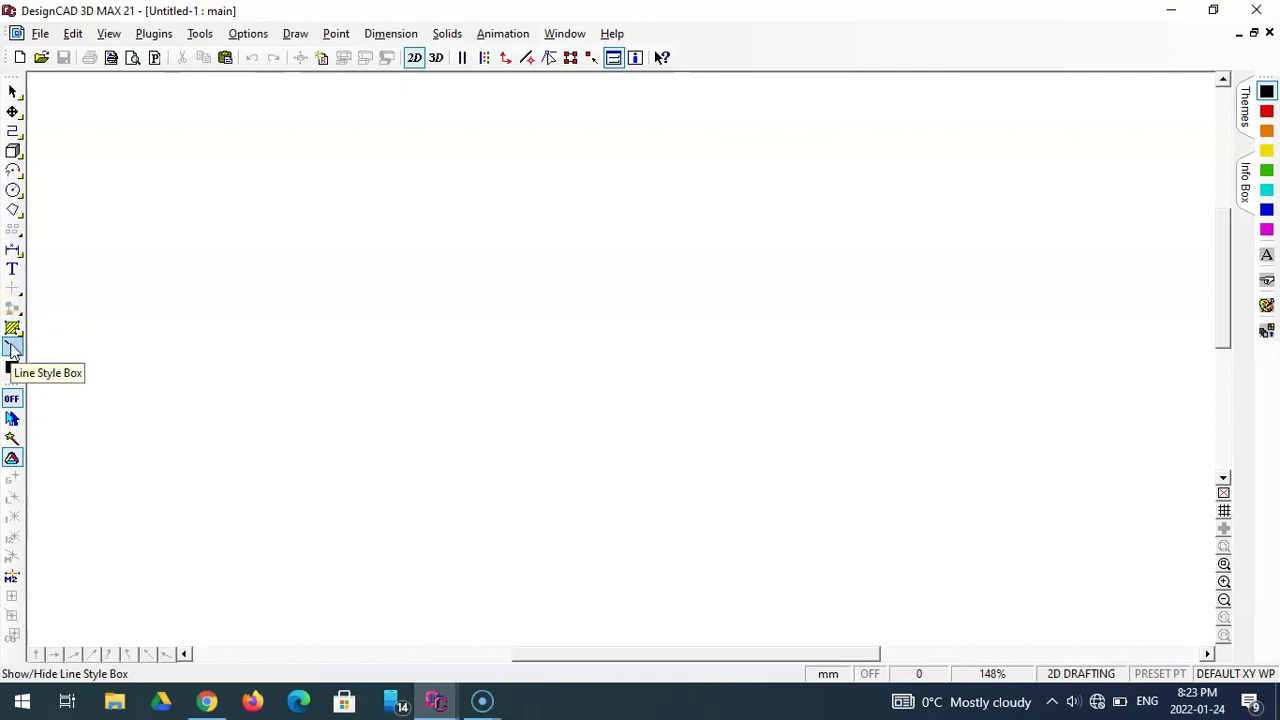
left_click(12, 368)
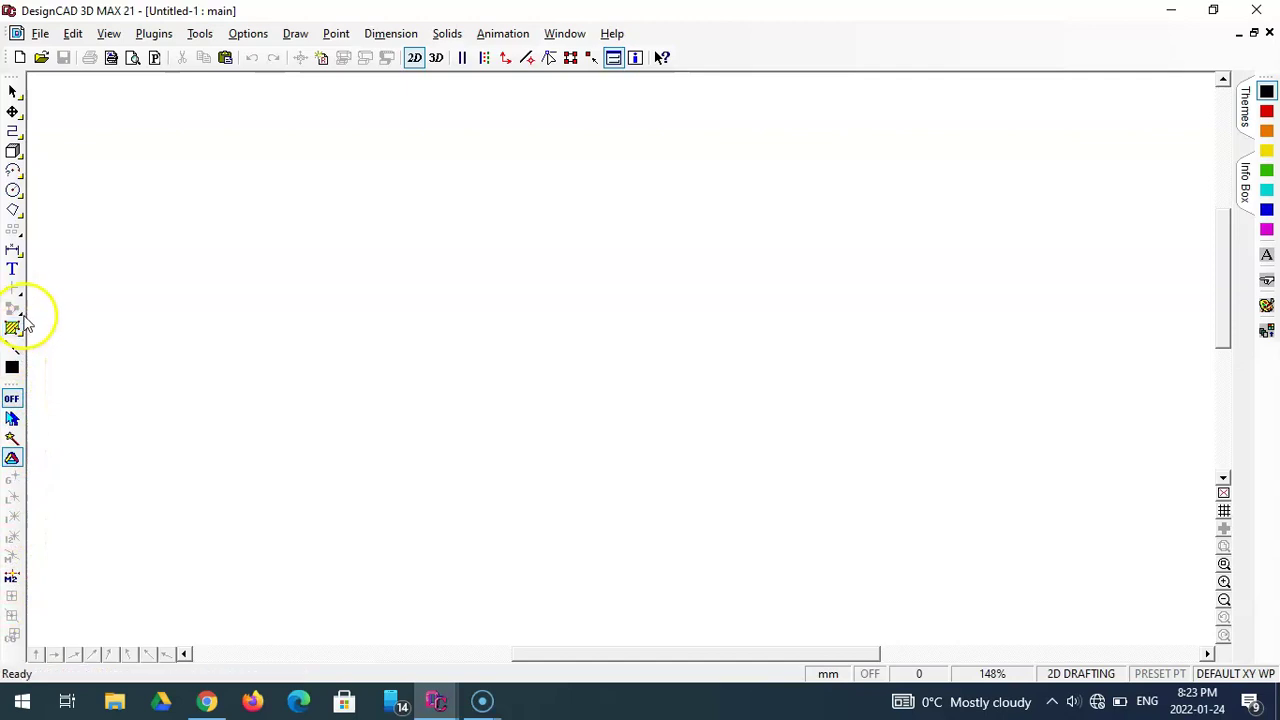
left_click(1266, 93)
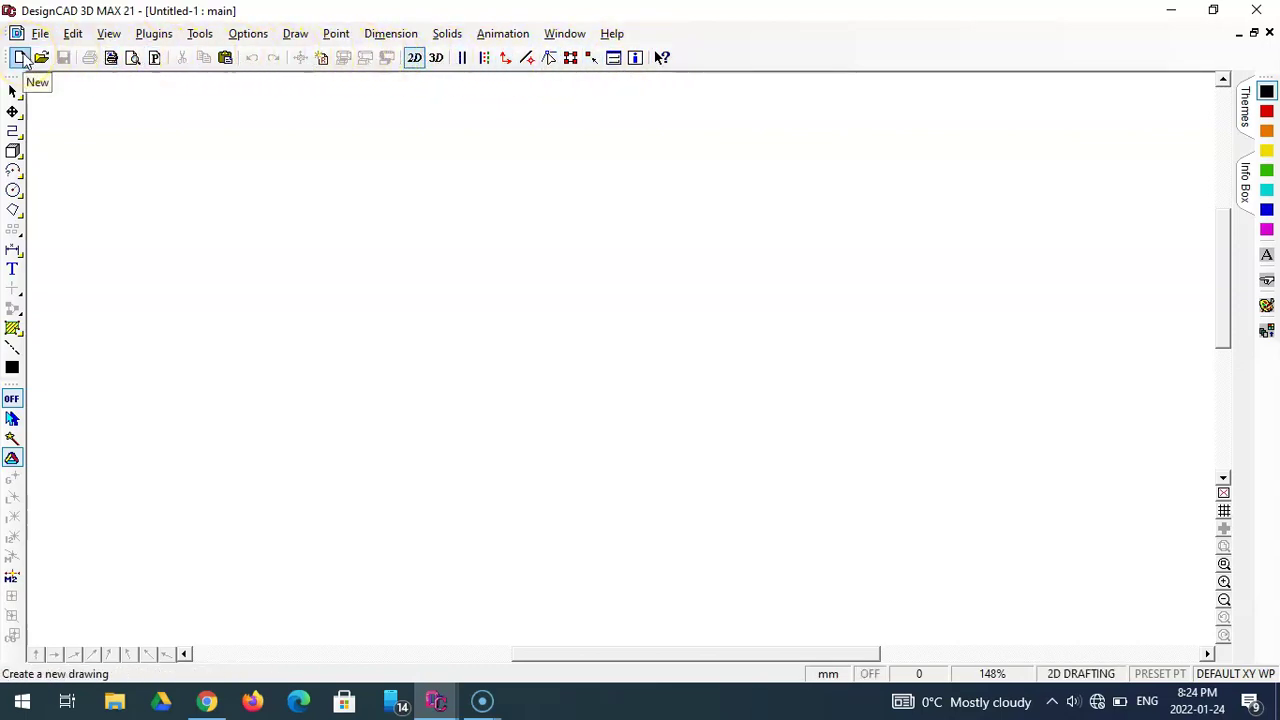
left_click(41, 60)
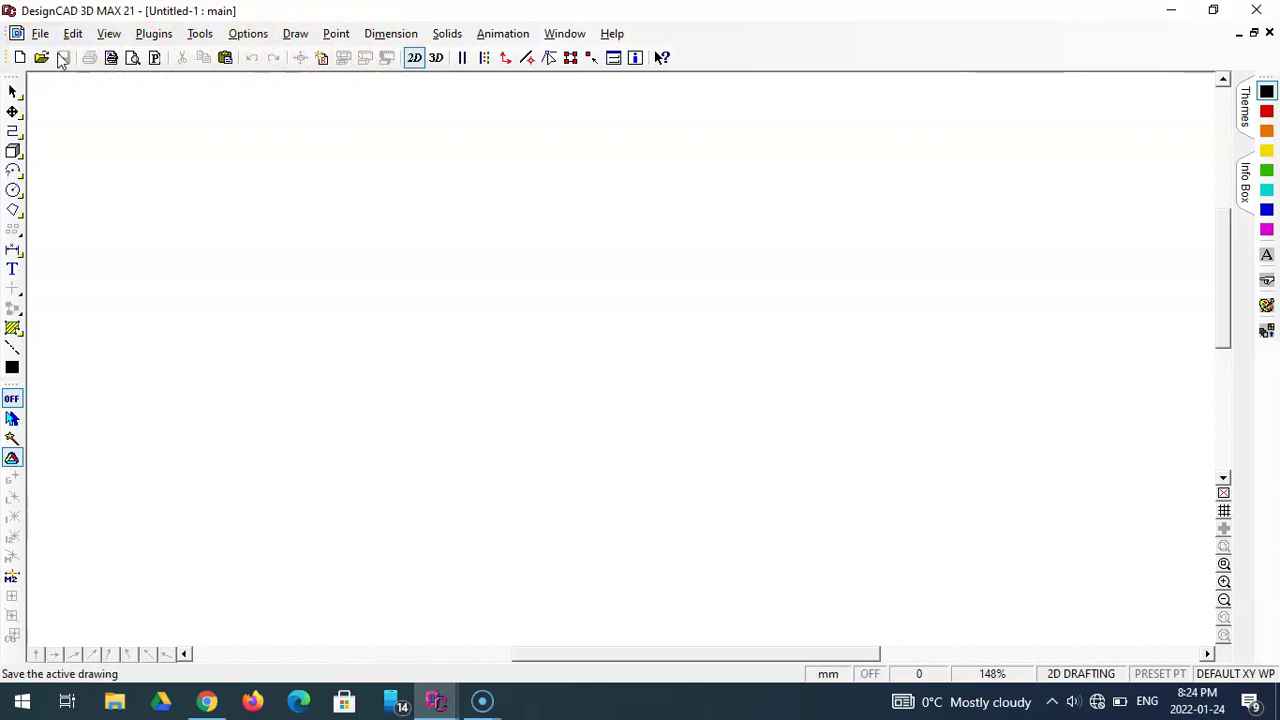
left_click(68, 59)
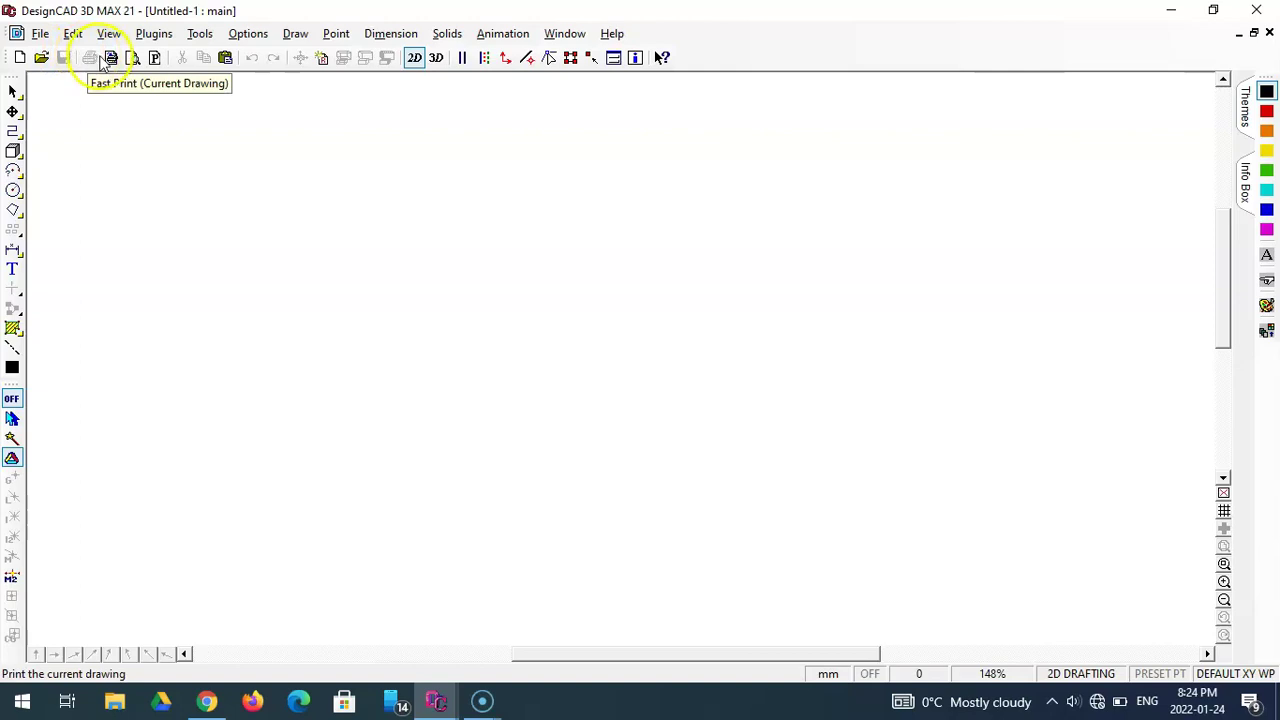
left_click(204, 59)
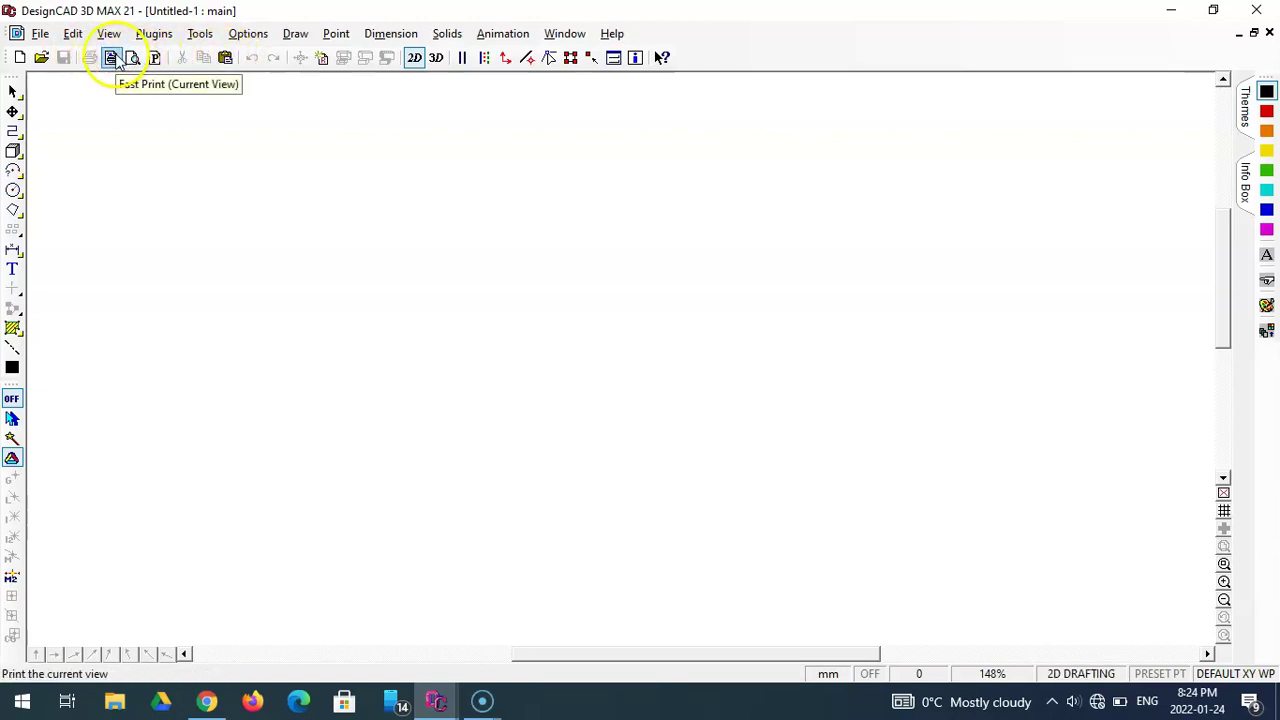
left_click(41, 35)
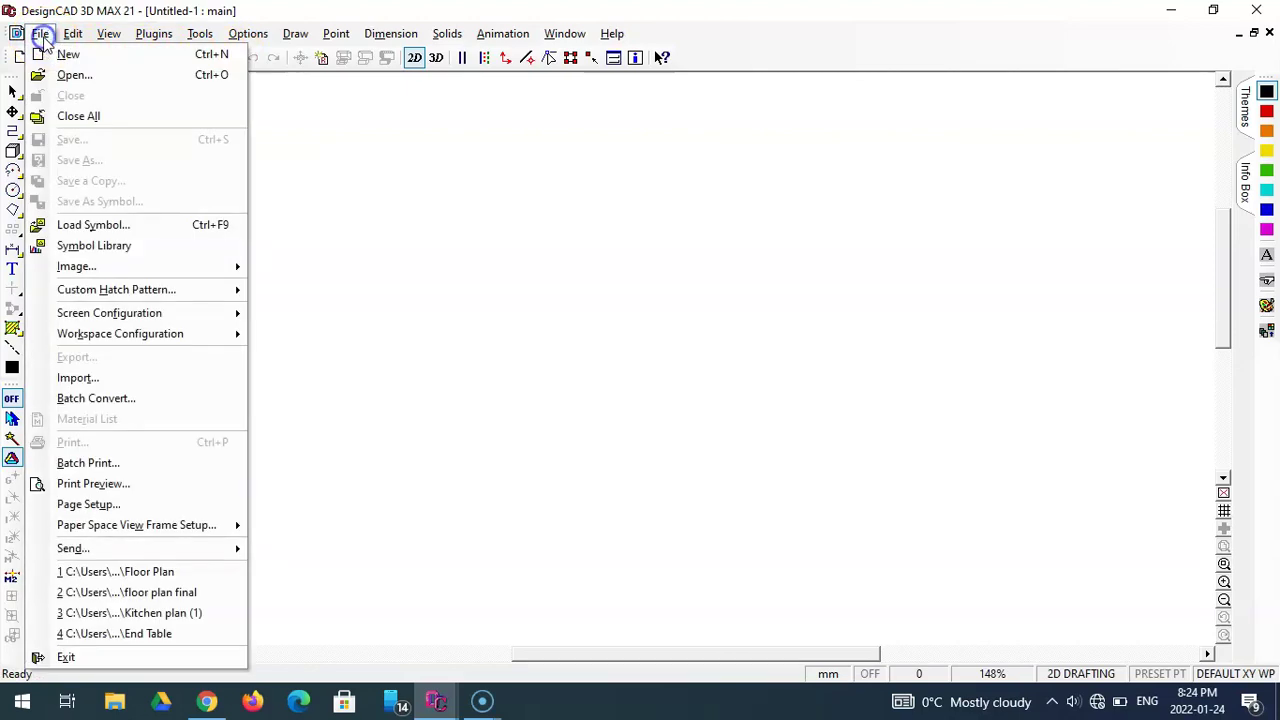
left_click(101, 36)
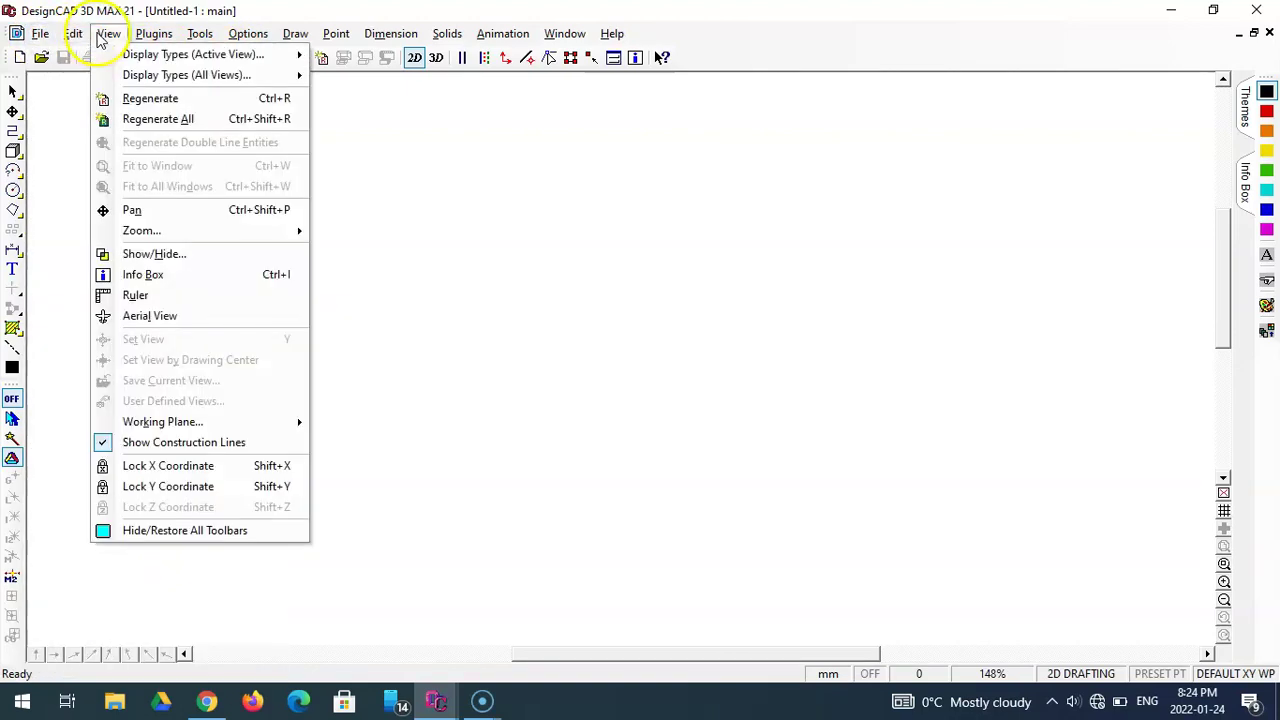
left_click(243, 35)
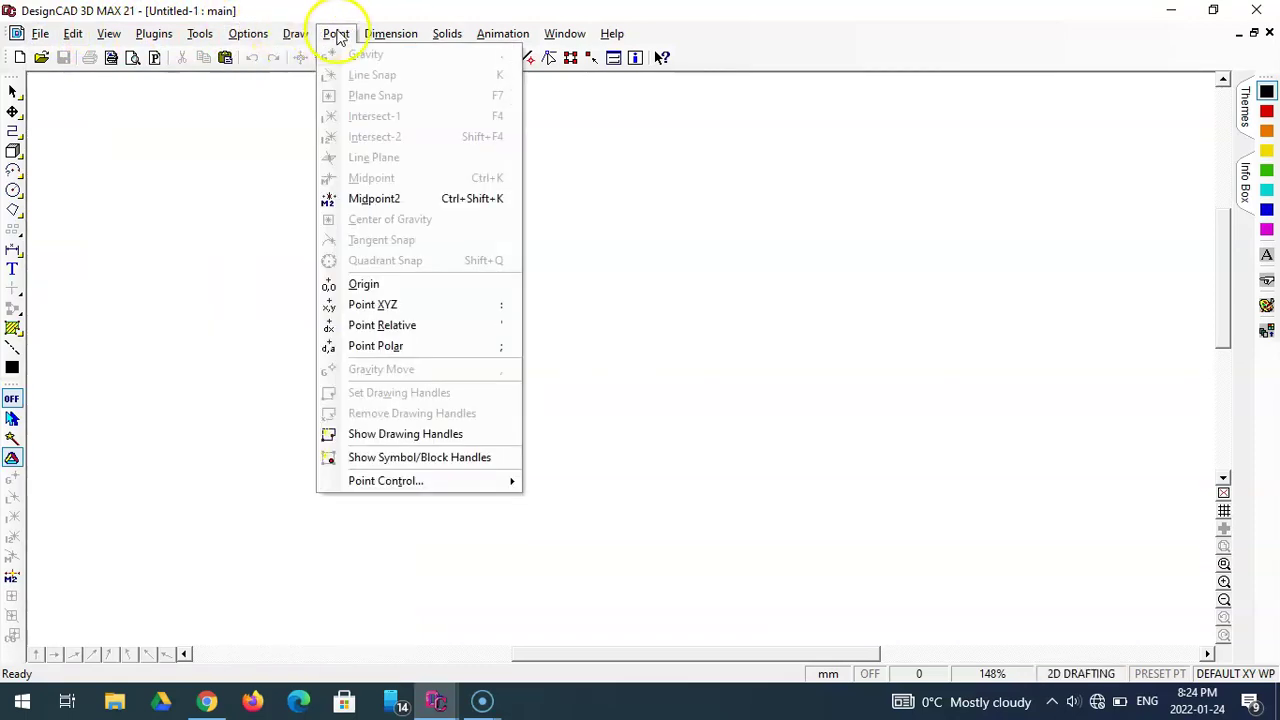
mouse_move(372, 38)
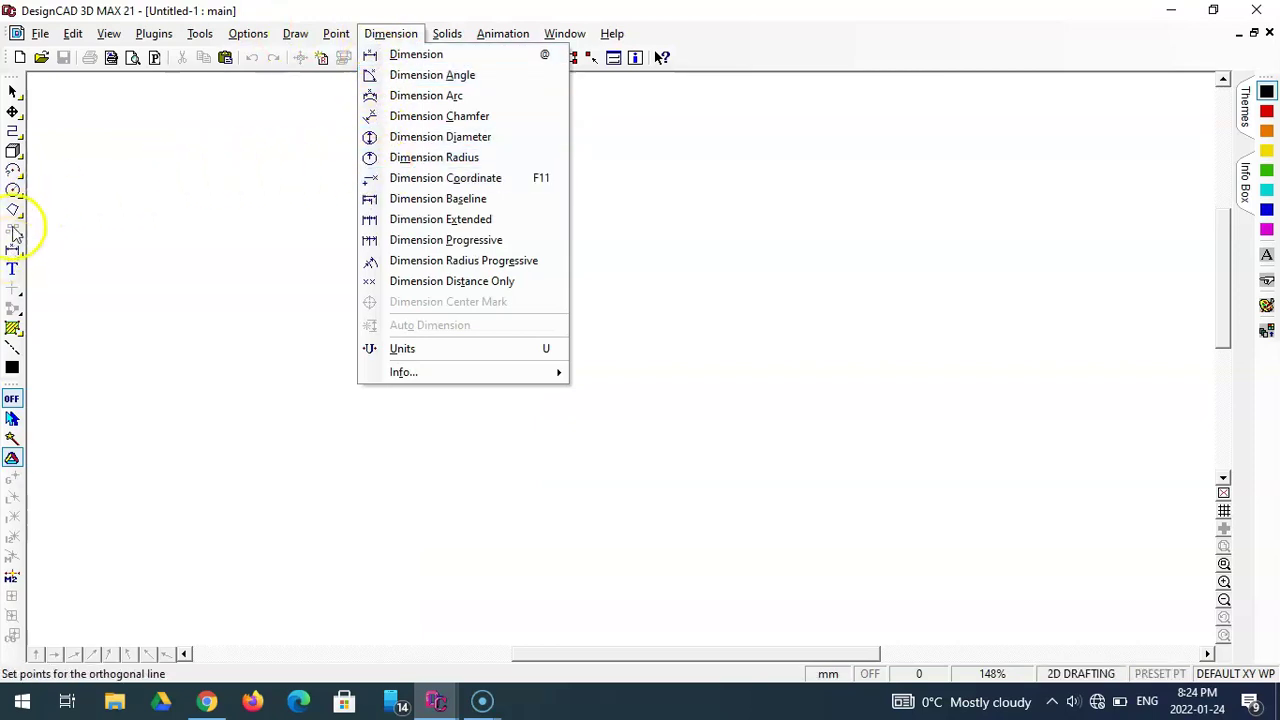
mouse_move(40, 33)
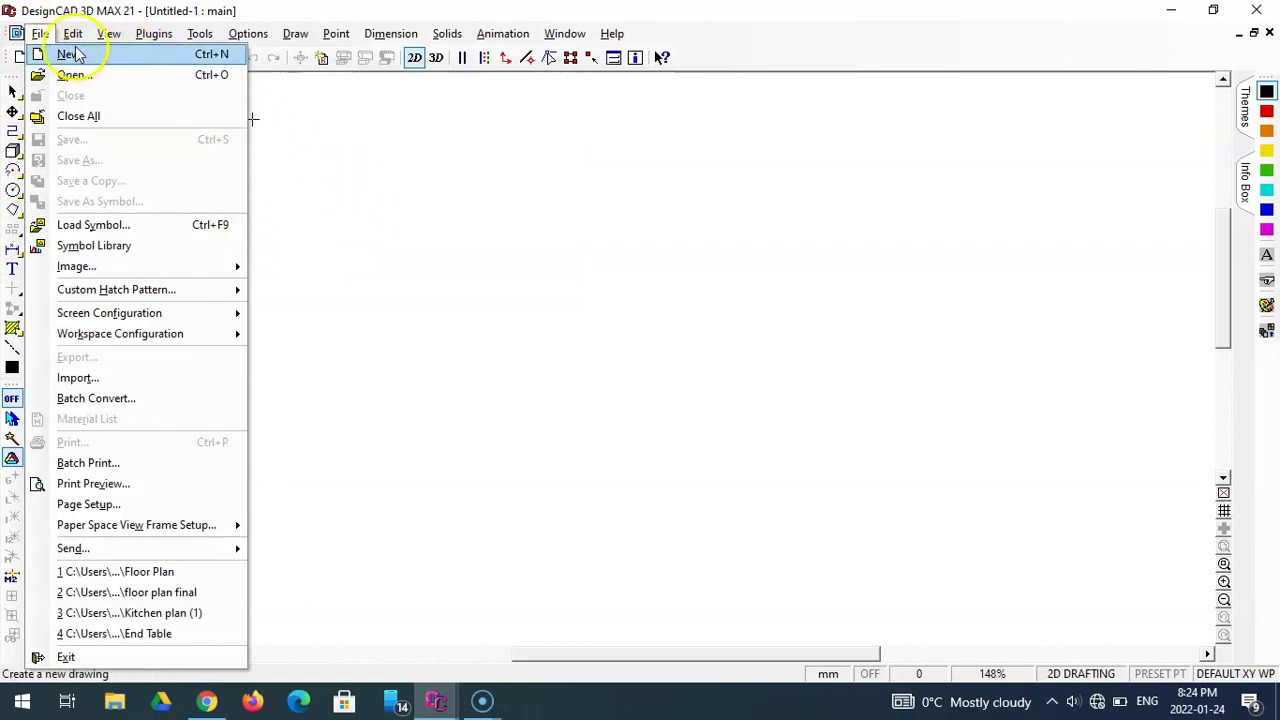
- Close the File menu and start the Ortho Line command from the line flyout
left_click(40, 33)
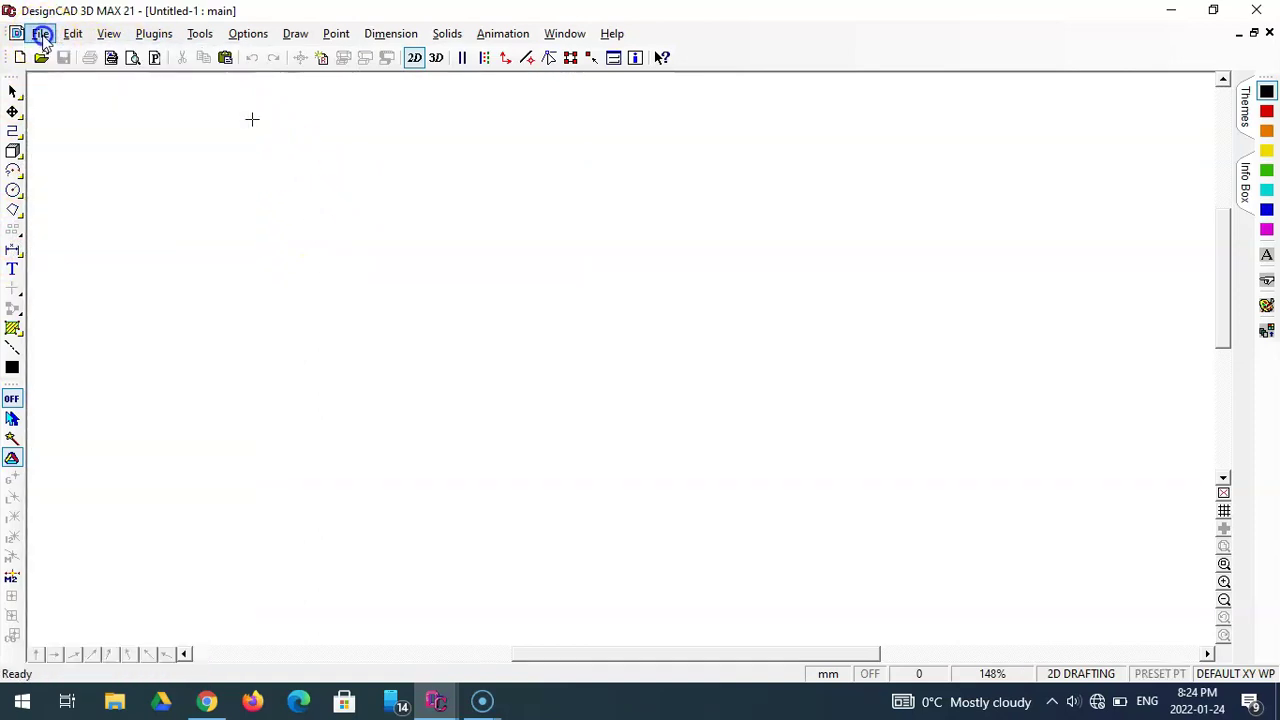
left_click(13, 136)
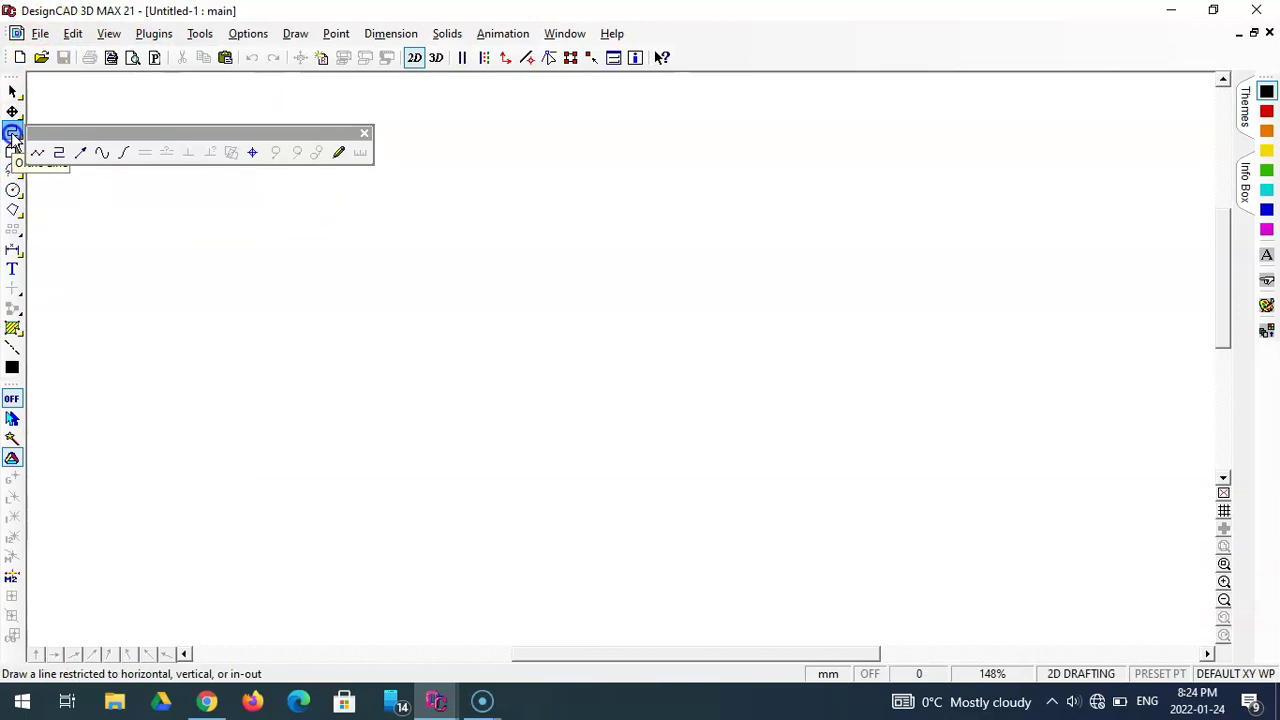
left_click(61, 154)
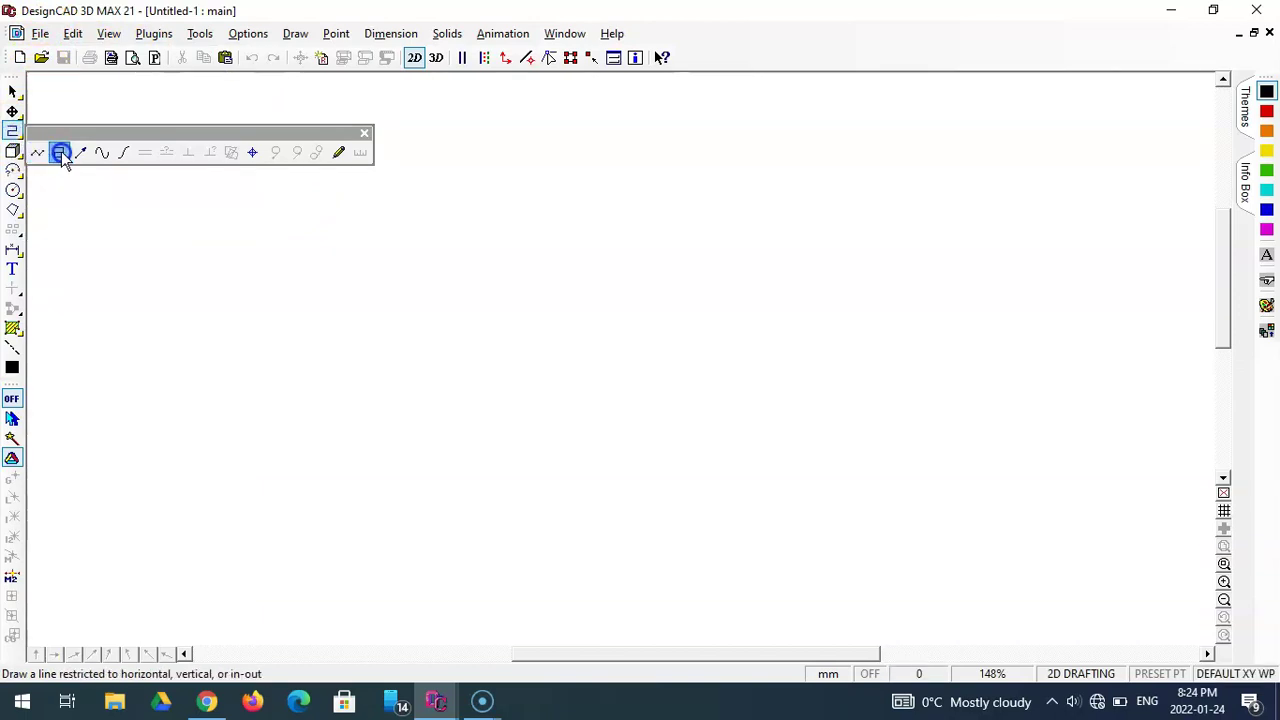
left_click(61, 155)
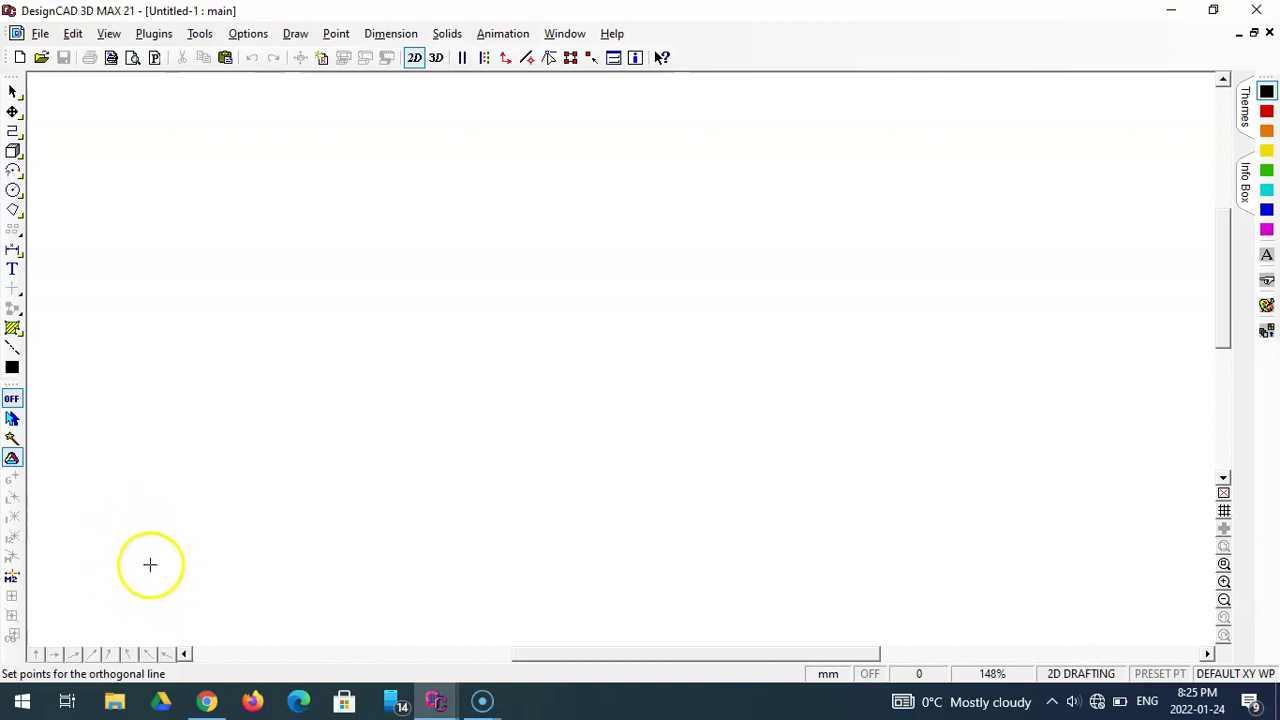
- Sketch a freehand stepped outline of ortho line segments across the sheet
left_click(140, 566)
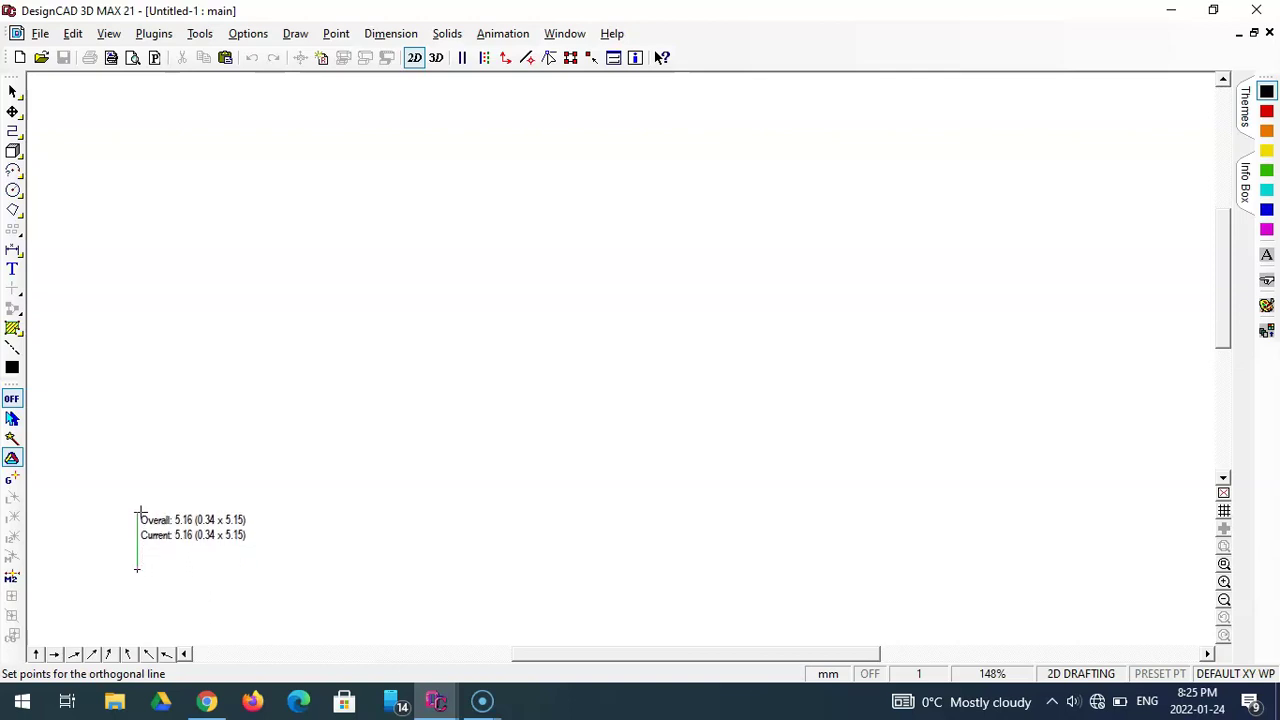
left_click(173, 511)
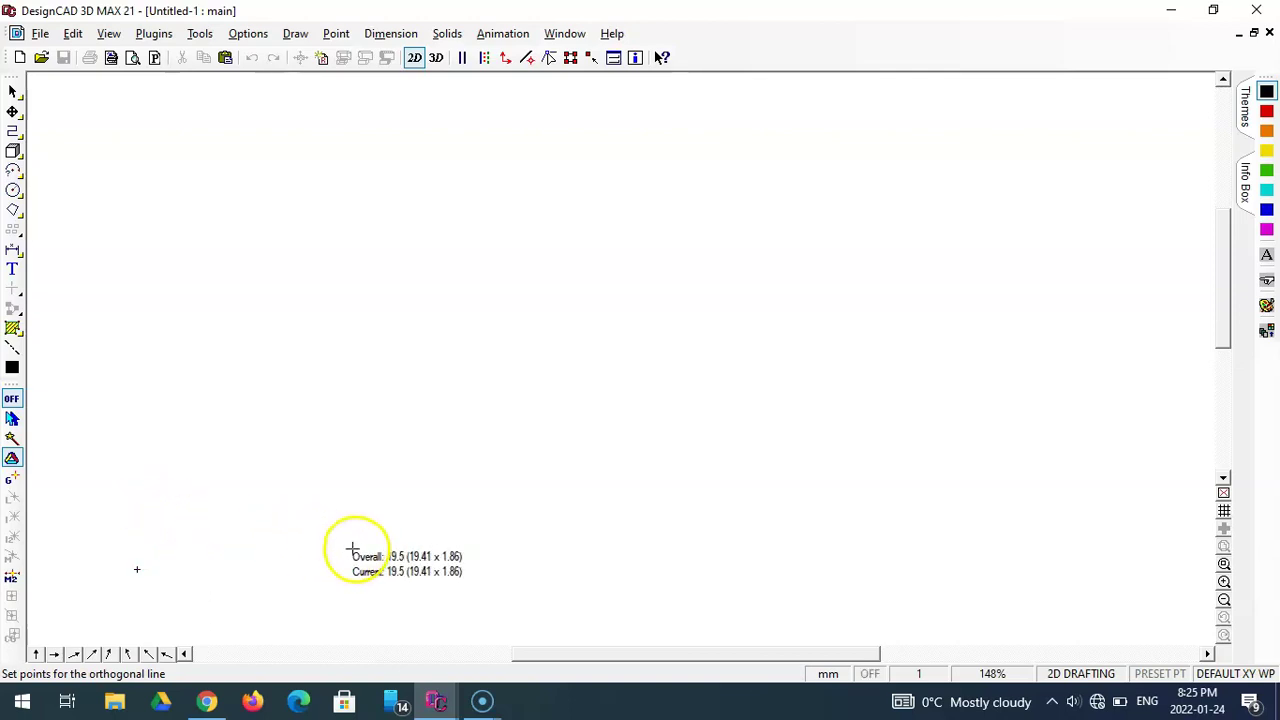
left_click(138, 441)
left_click(349, 439)
left_click(349, 528)
left_click(509, 528)
left_click(509, 330)
left_click(323, 330)
left_click(322, 242)
left_click(625, 242)
left_click(627, 487)
left_click(782, 487)
right_click(786, 488)
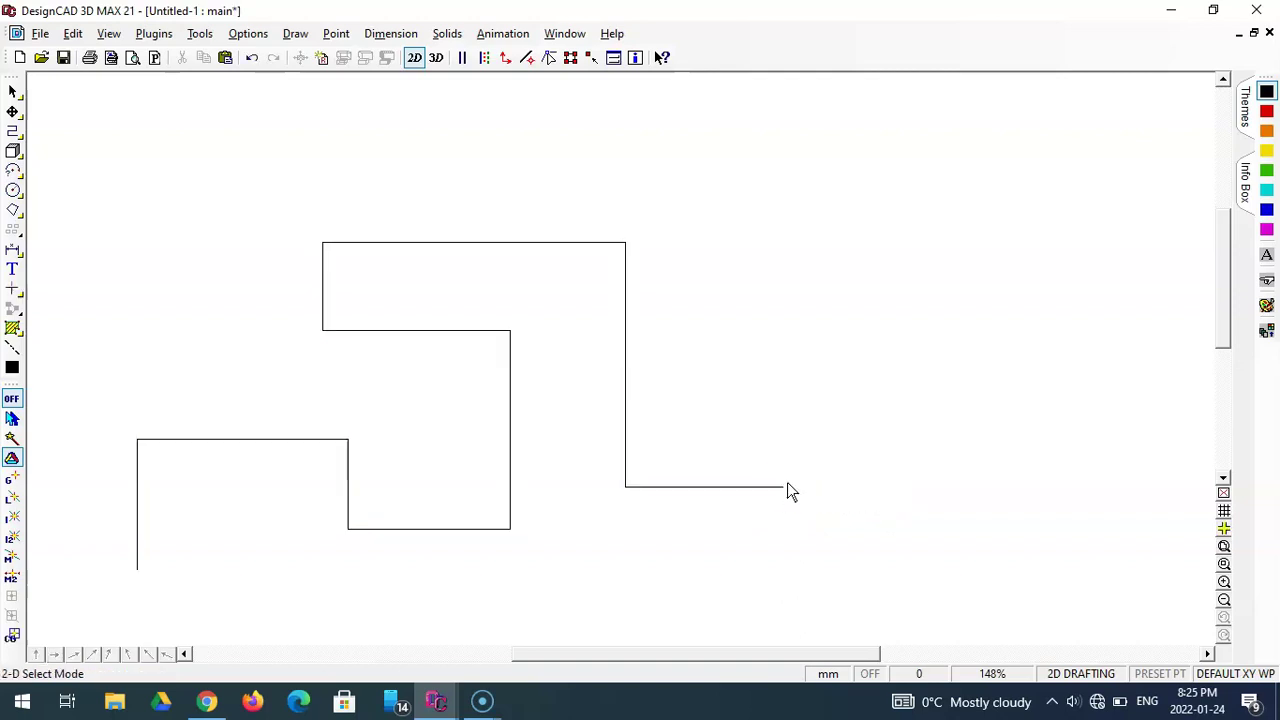
- Delete the sketched outline and start a new ortho line at the lower left
left_click(510, 414)
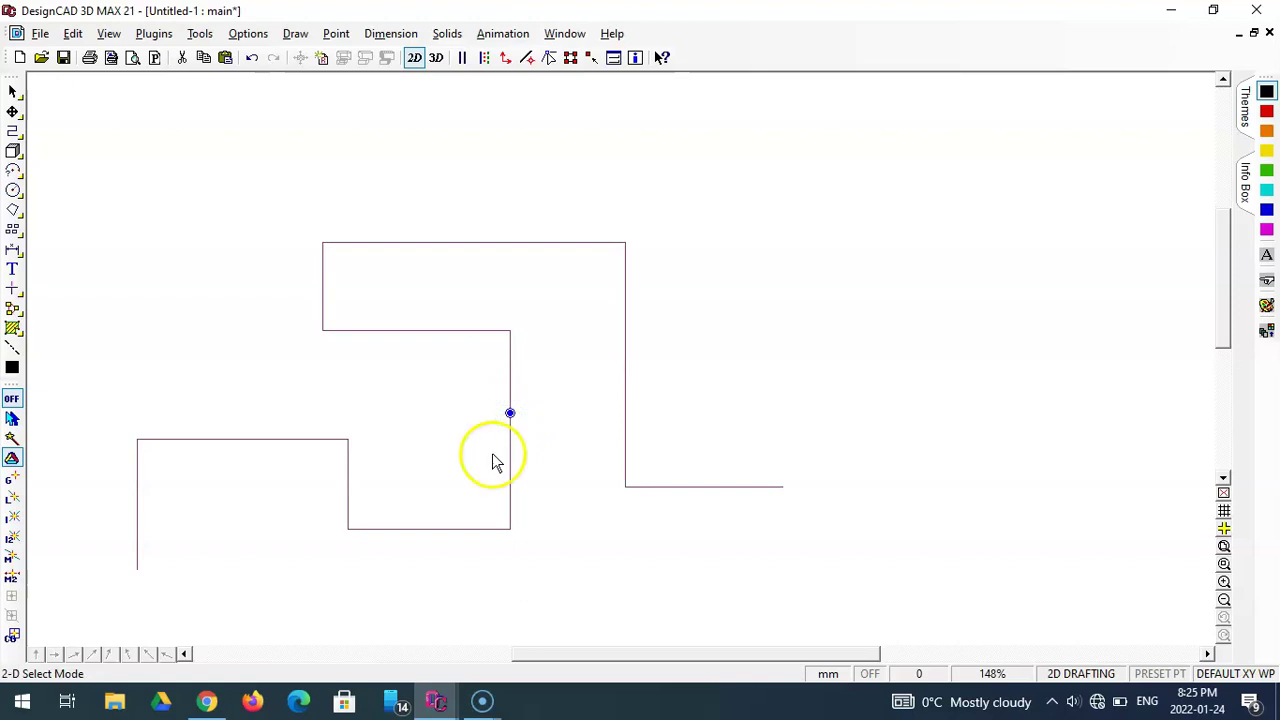
left_click(491, 454)
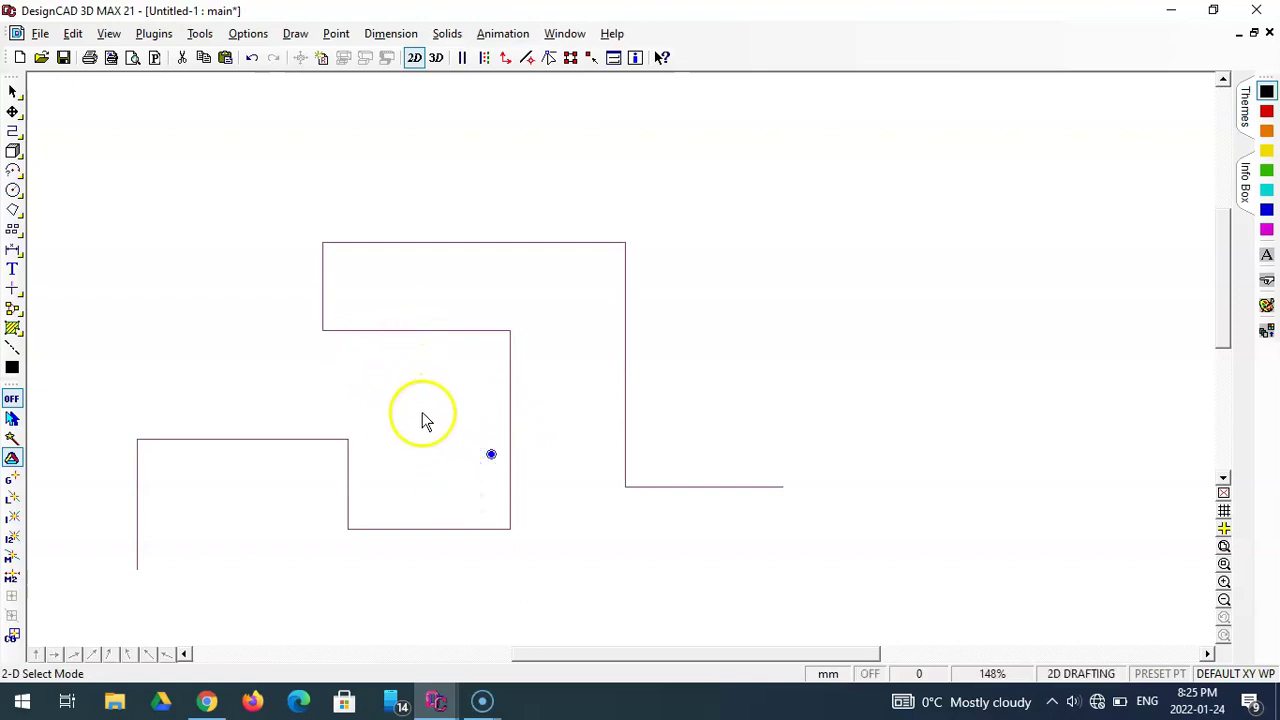
key("Delete")
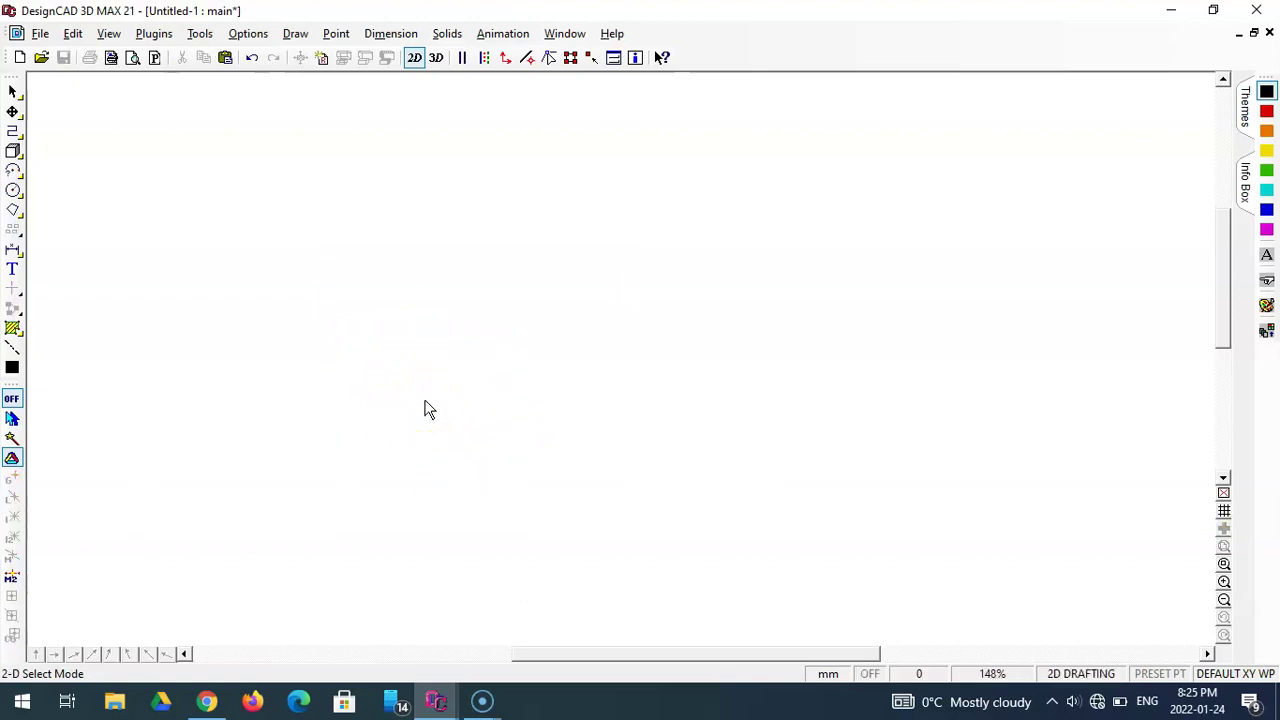
left_click(12, 130)
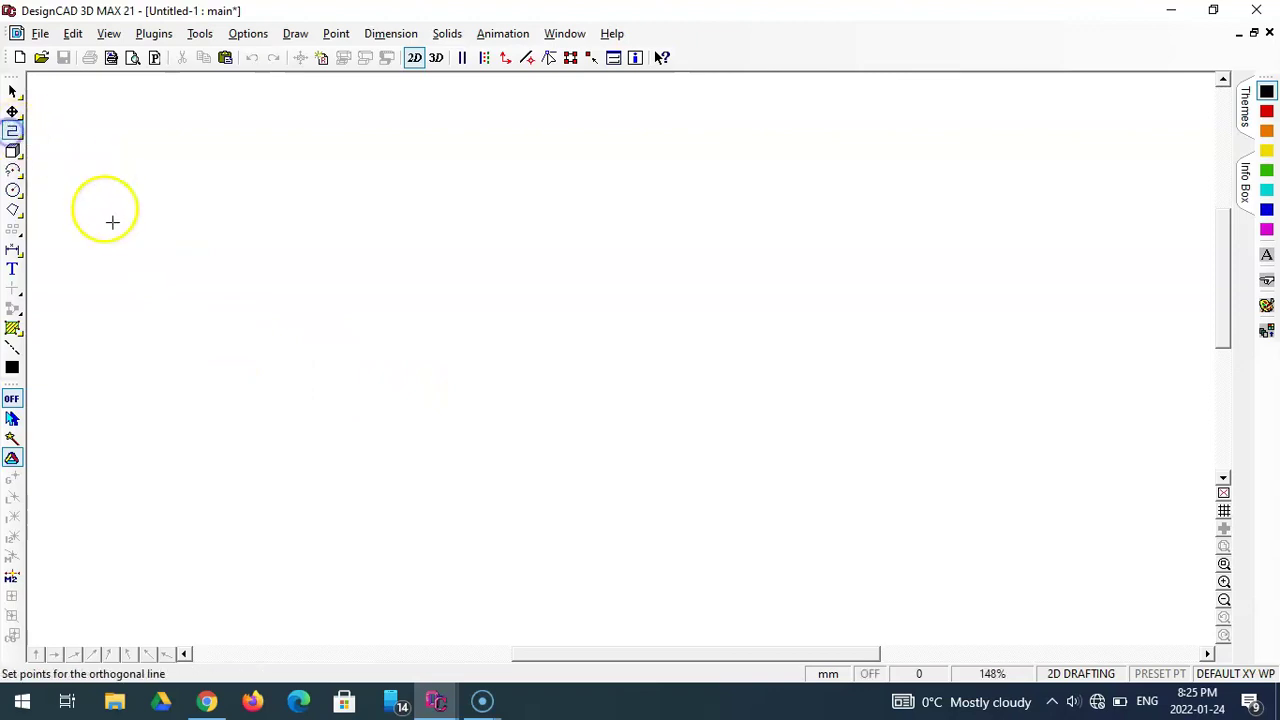
left_click(148, 567)
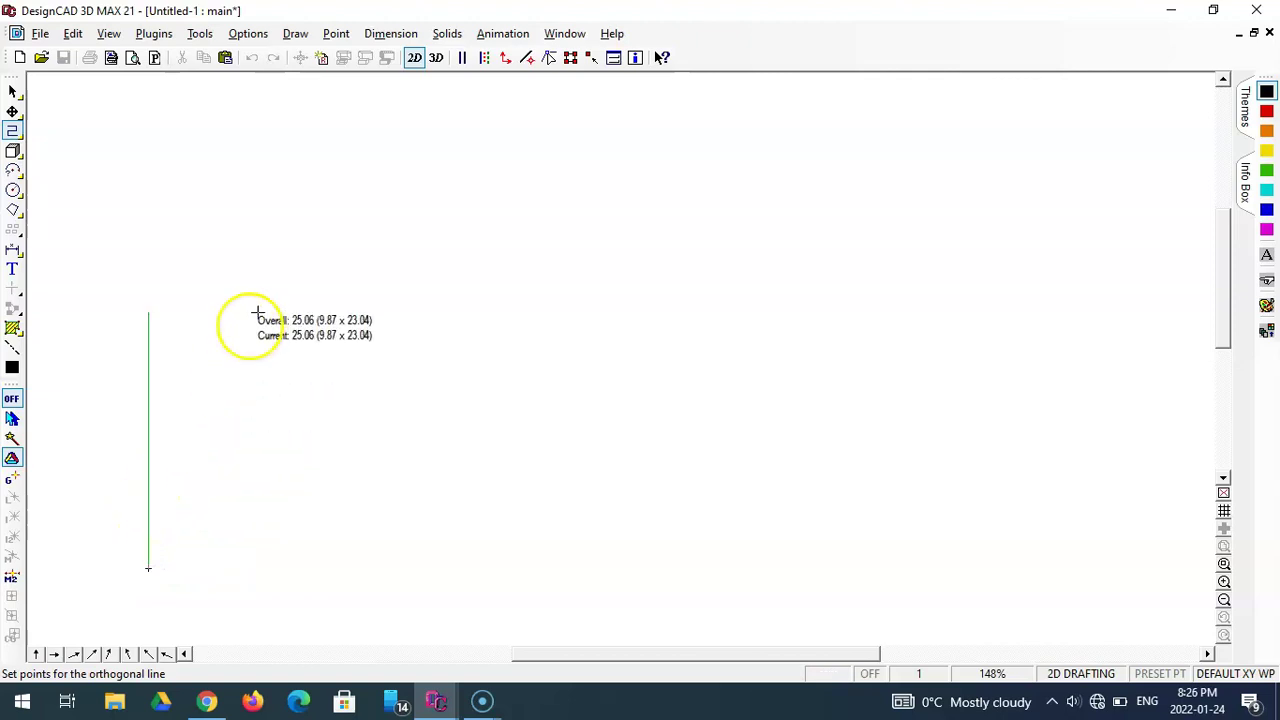
- Draw a 40 mm vertical line using Point Relative from Last Point with DX 0, DY 40
left_click(334, 34)
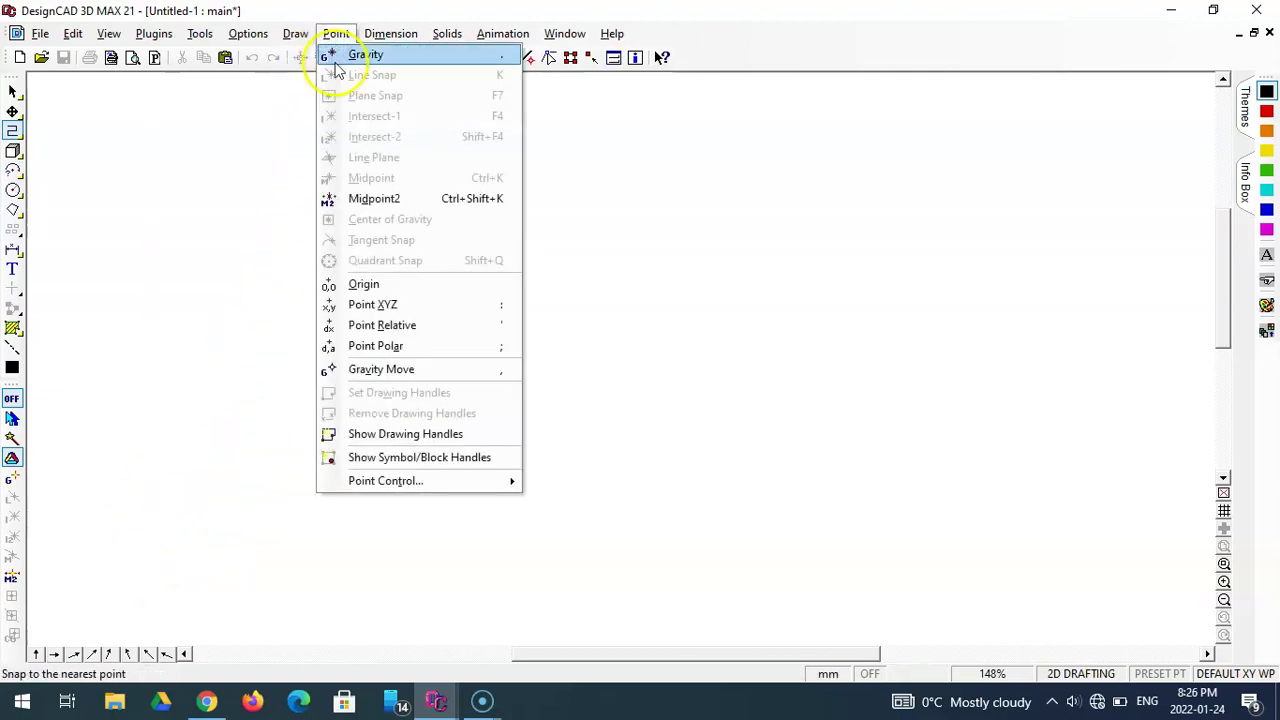
left_click(382, 325)
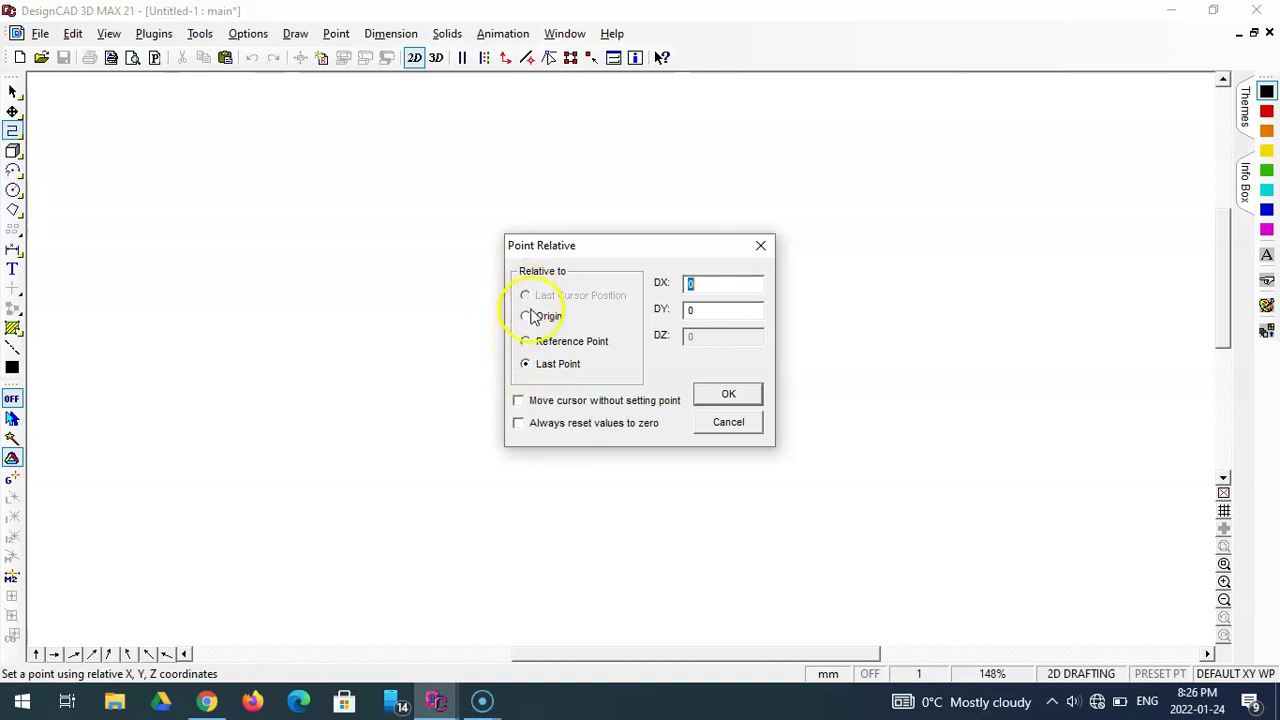
left_click(526, 366)
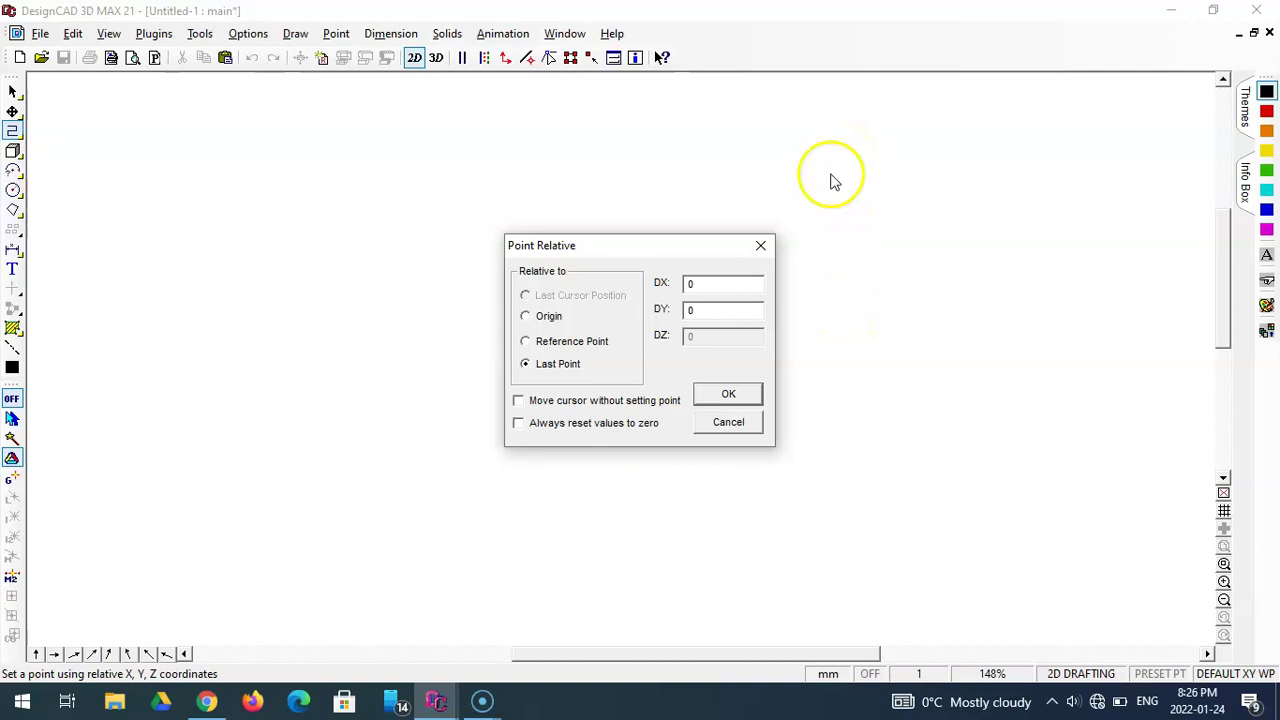
left_click(707, 310)
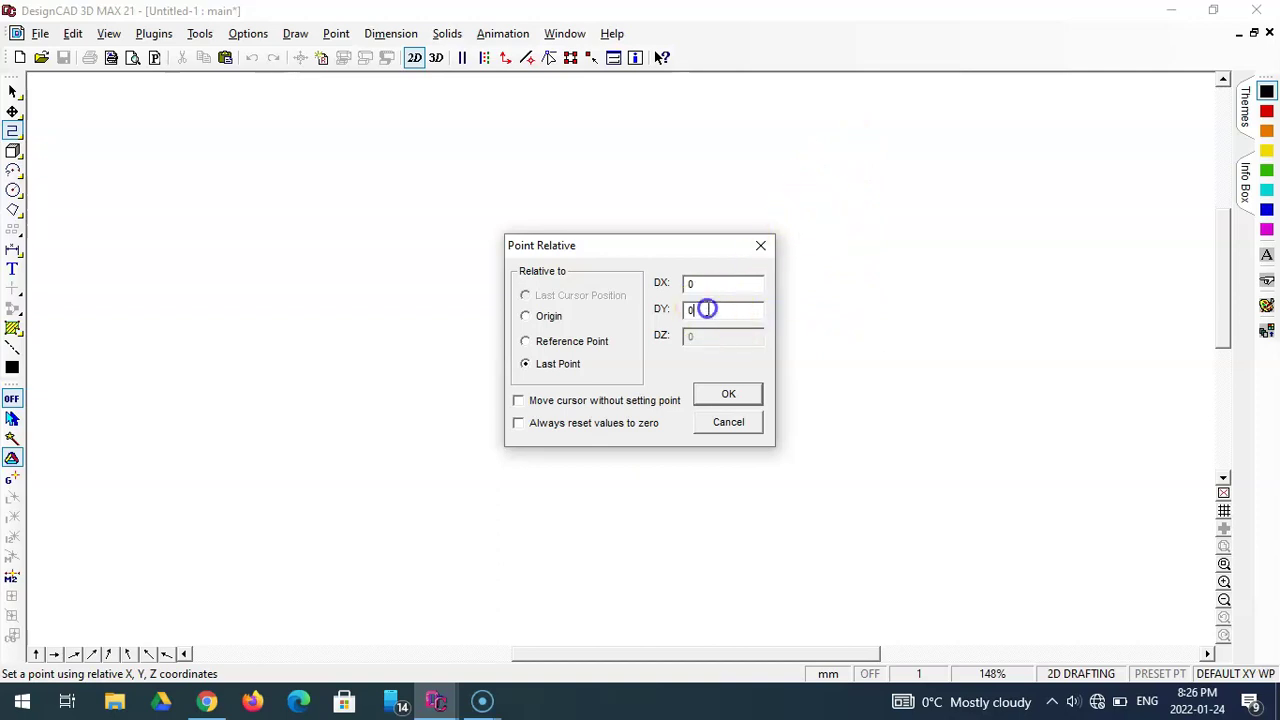
left_click_drag(700, 310, 678, 315)
key("Return")
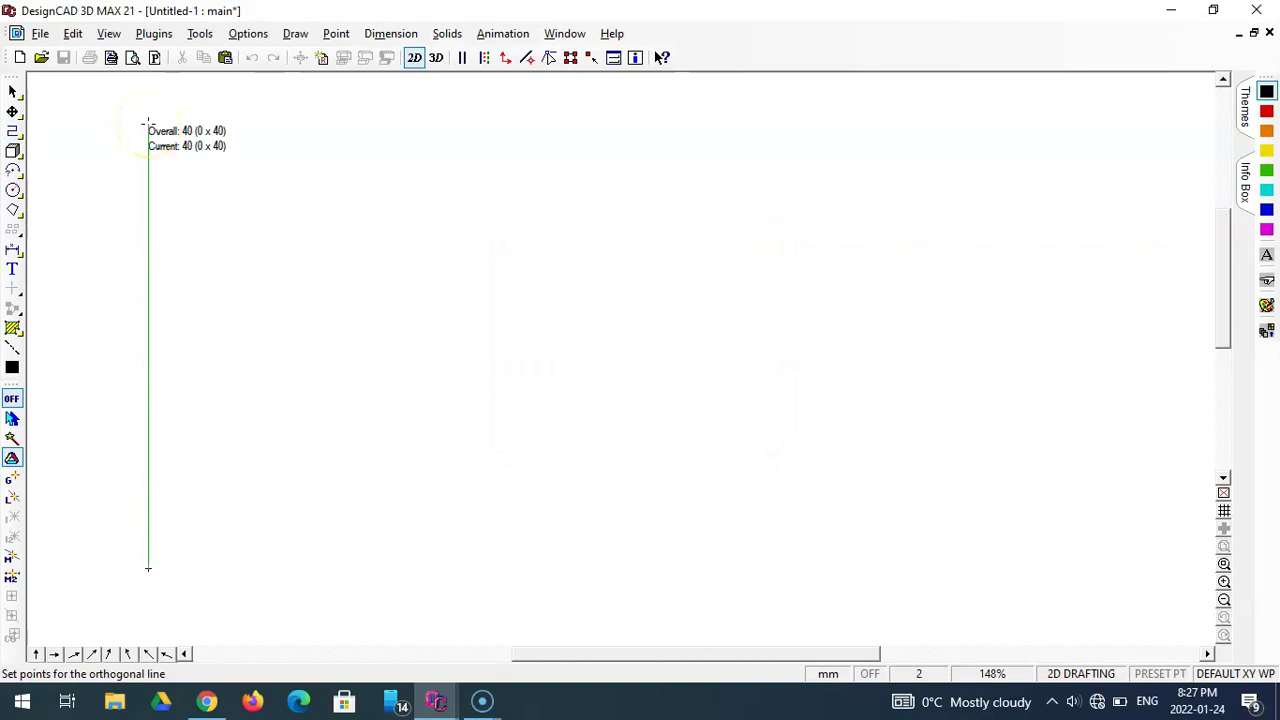
key("Return")
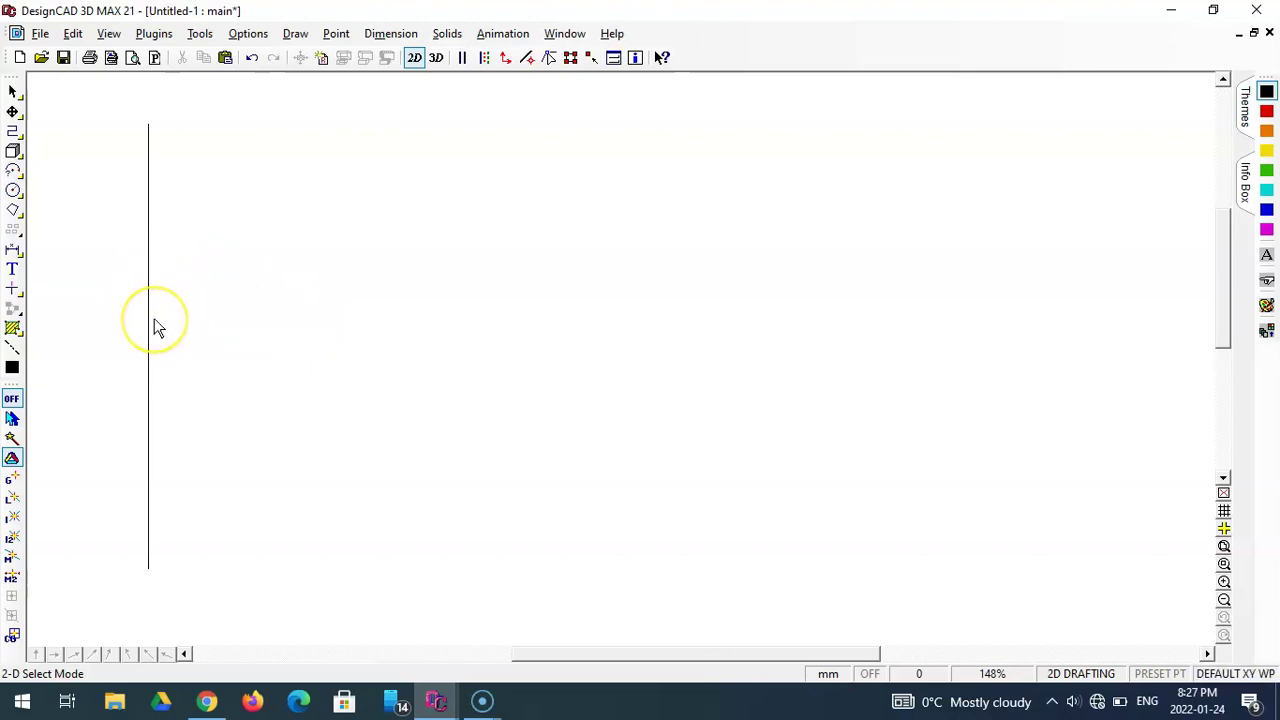
- Open Save As, close it without saving, and minimize DesignCAD to the desktop
left_click(40, 33)
left_click(90, 161)
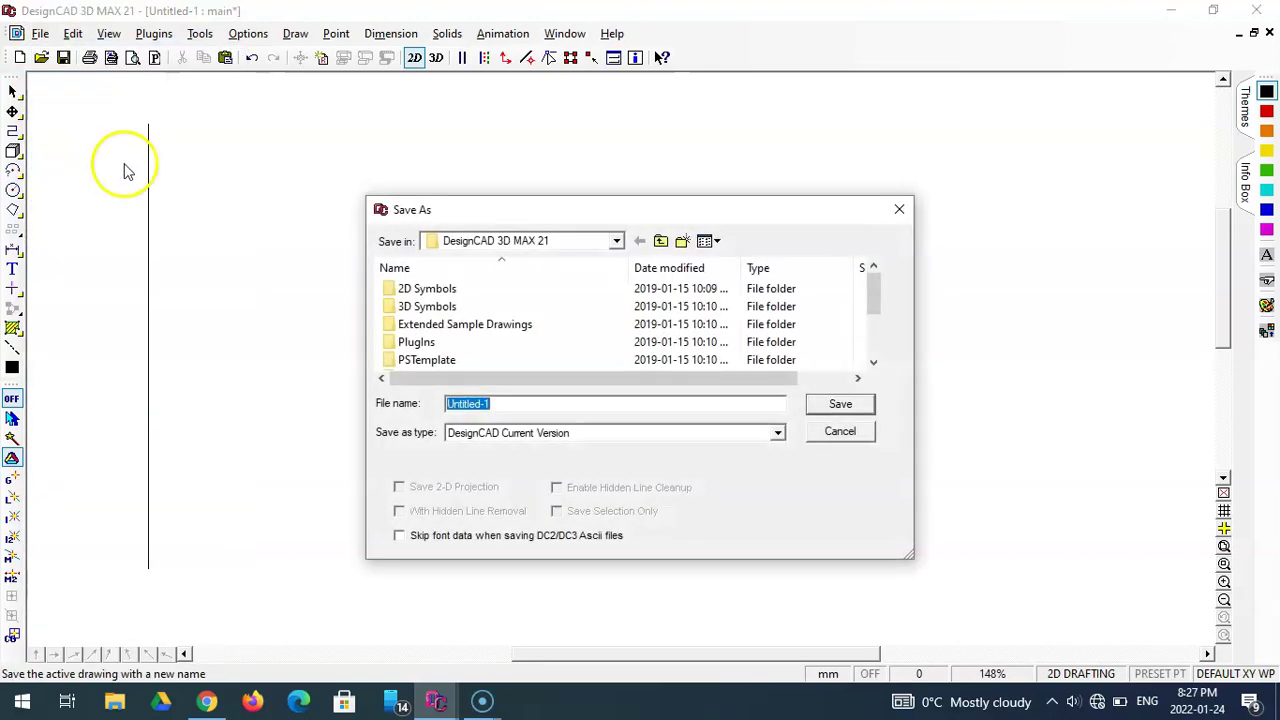
left_click_drag(546, 220, 544, 193)
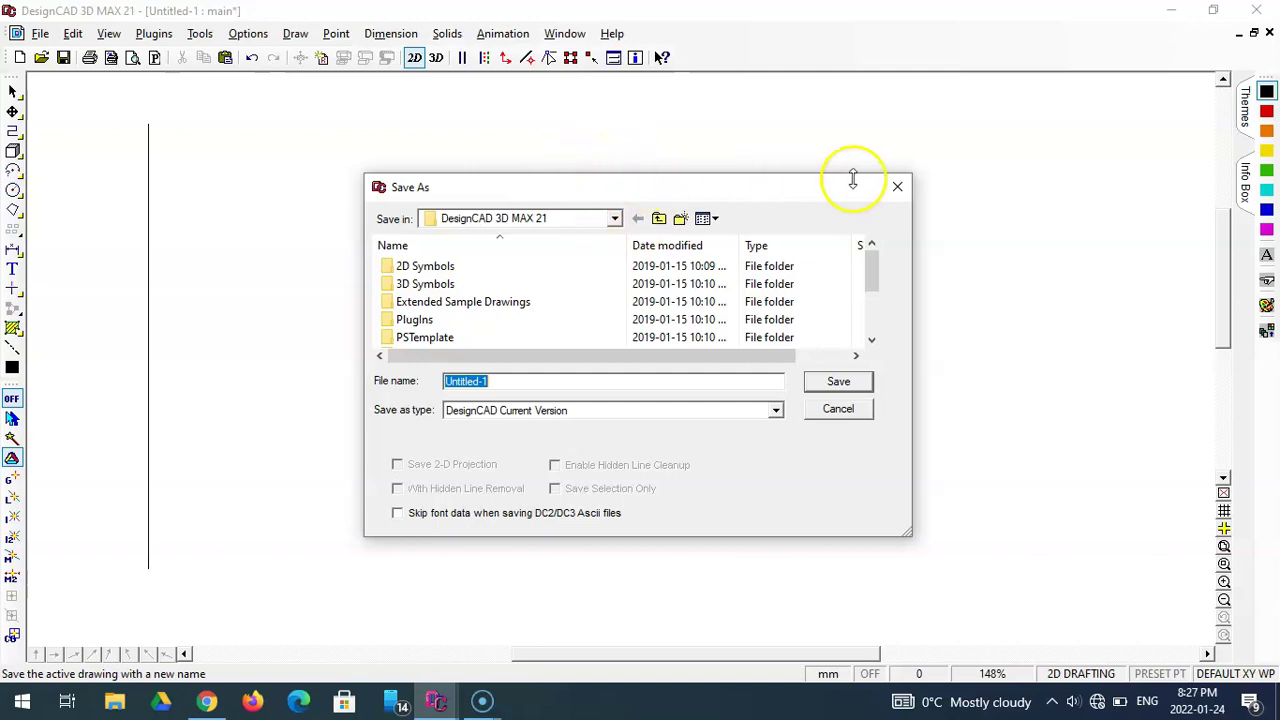
left_click(897, 190)
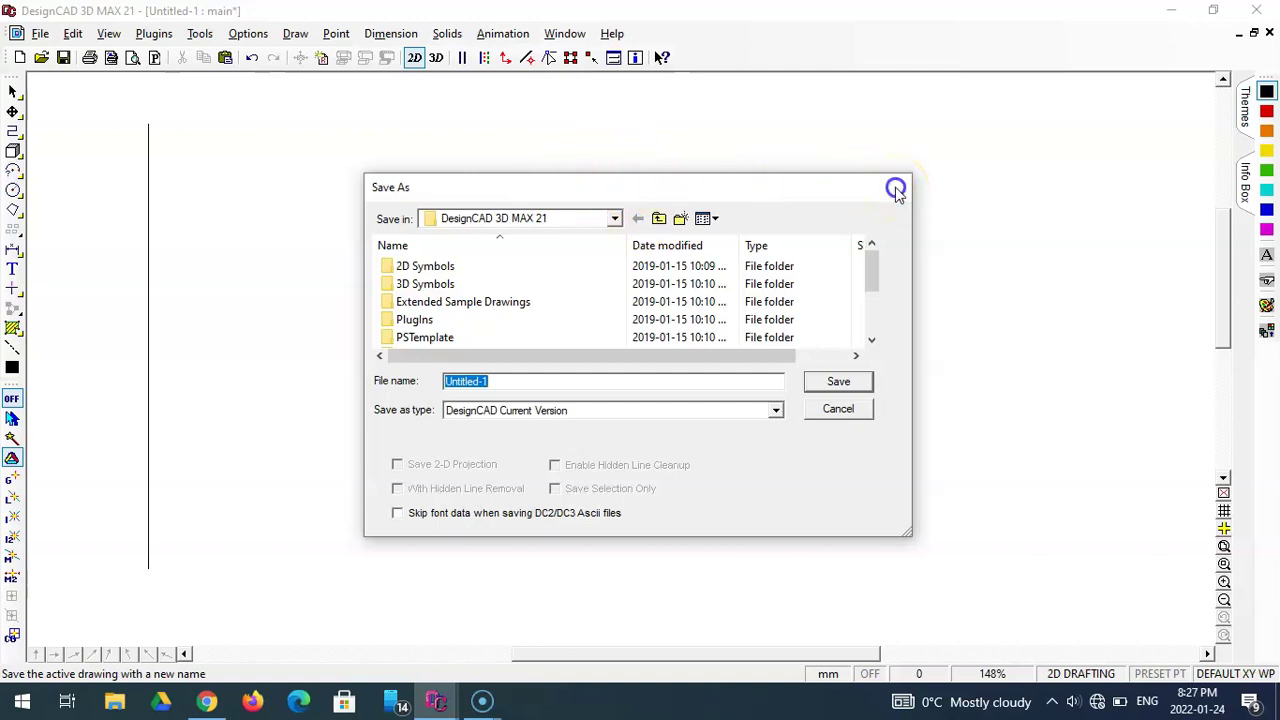
left_click(1171, 17)
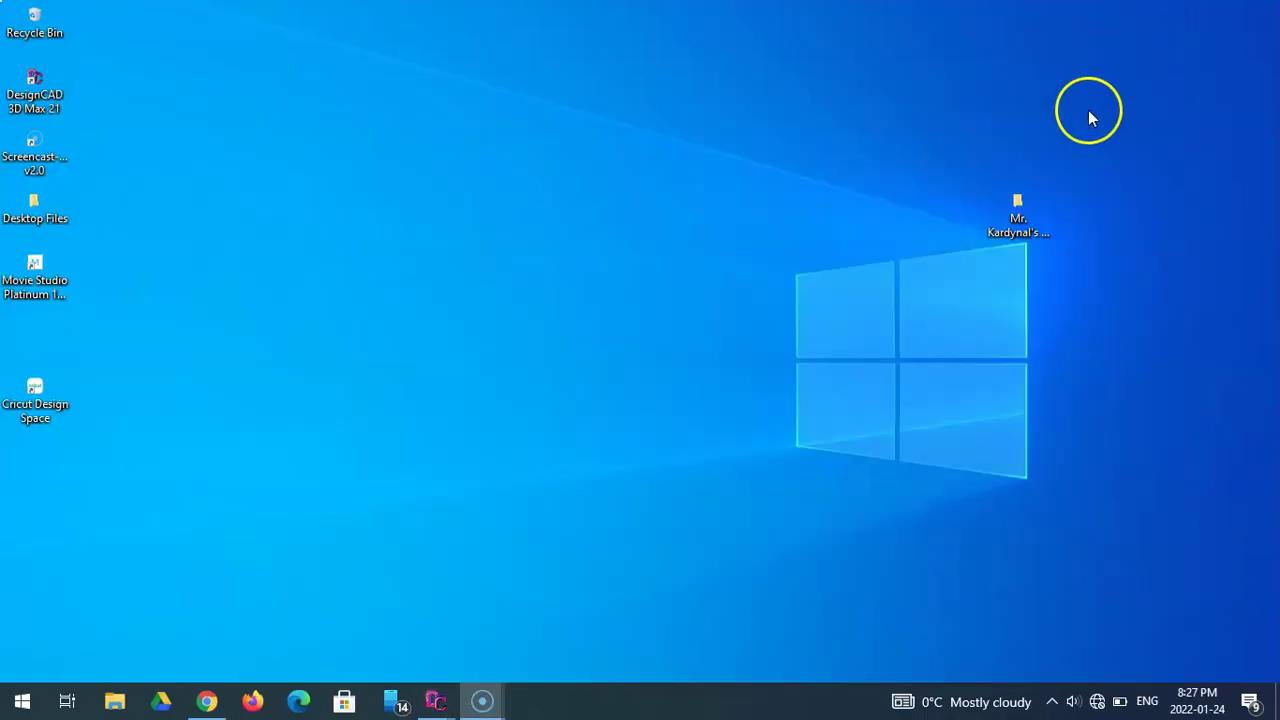
- Move the CAD lessons folder top right and create a folder named with the student's name, Gr. 9 Period 5
left_click(1027, 207)
left_click_drag(1027, 209, 1190, 64)
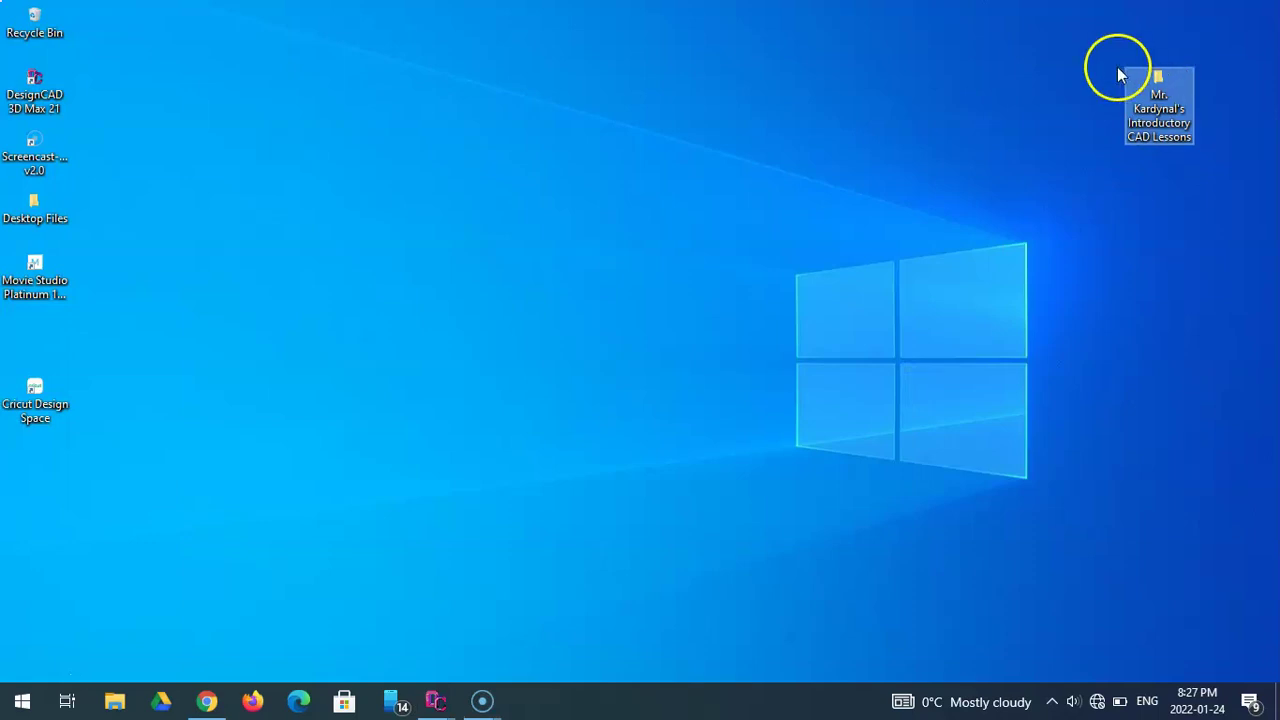
right_click(650, 233)
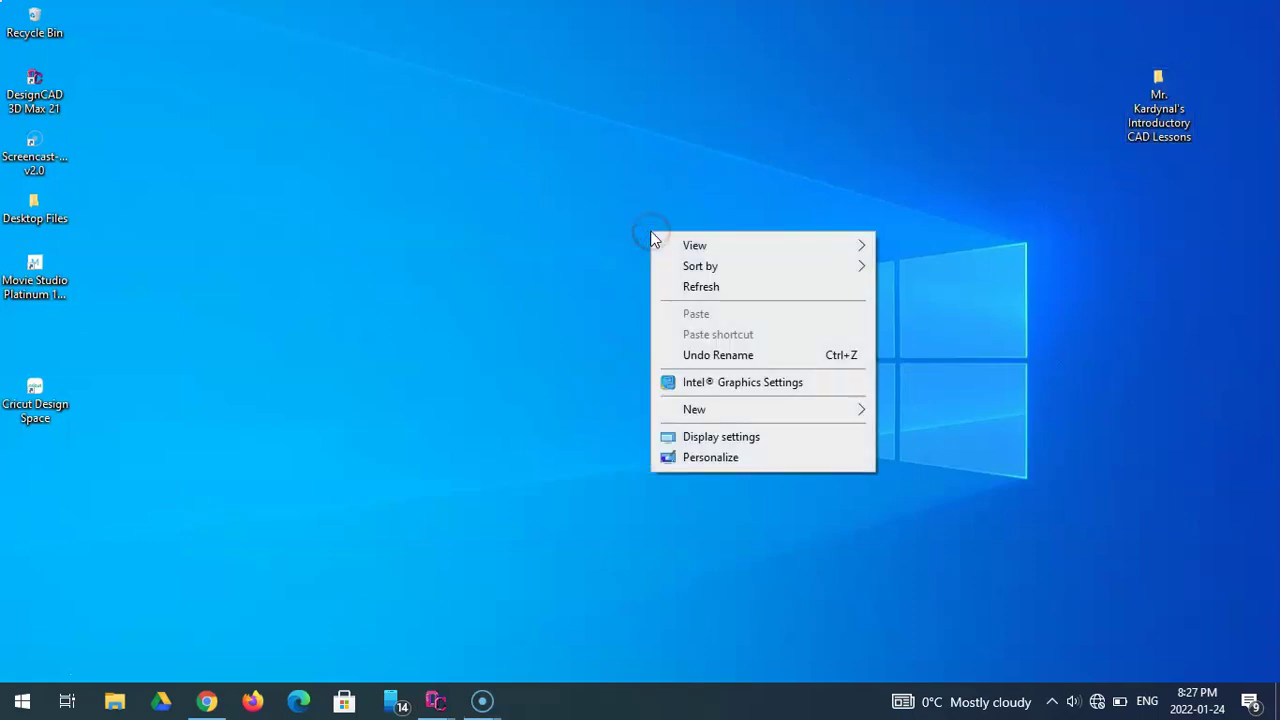
mouse_move(722, 412)
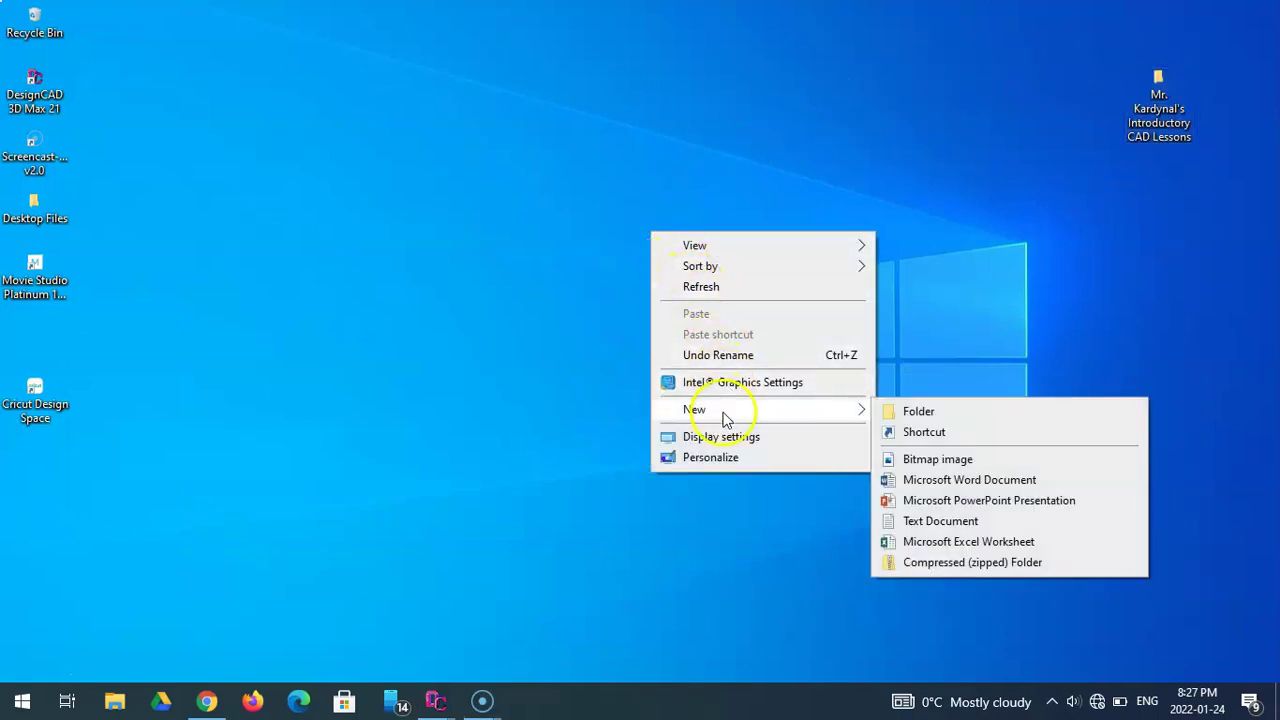
left_click(918, 412)
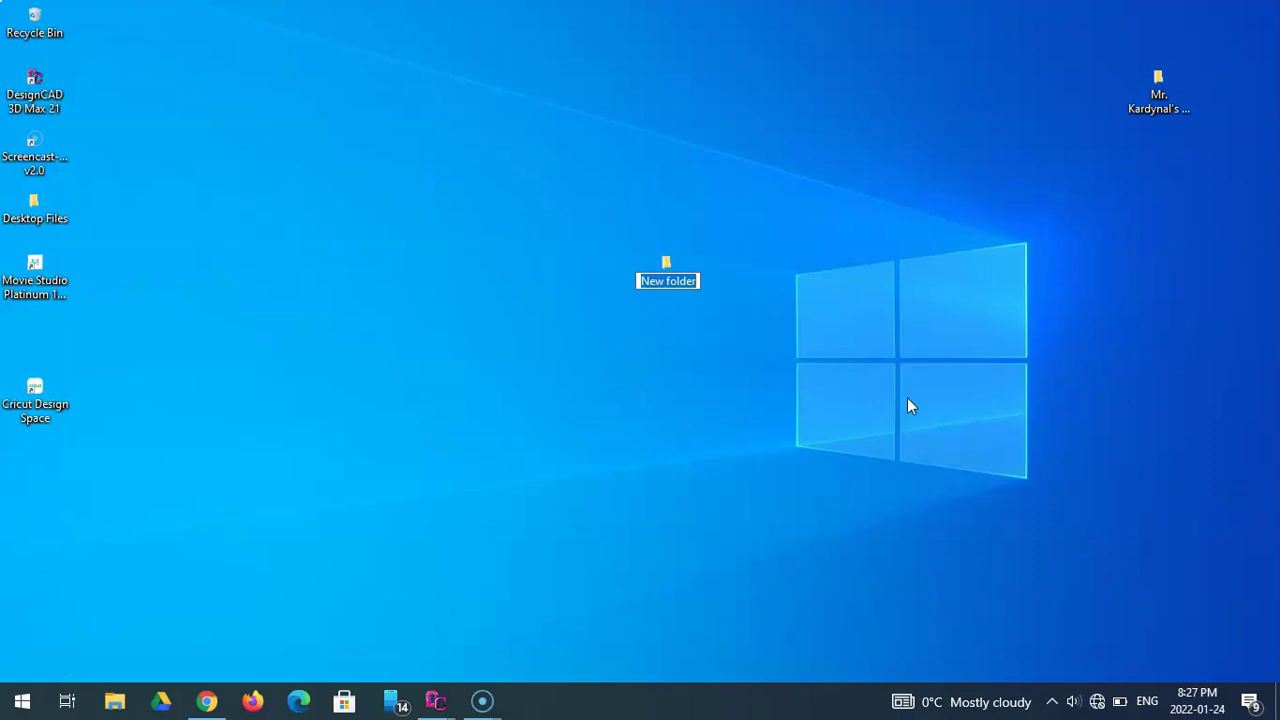
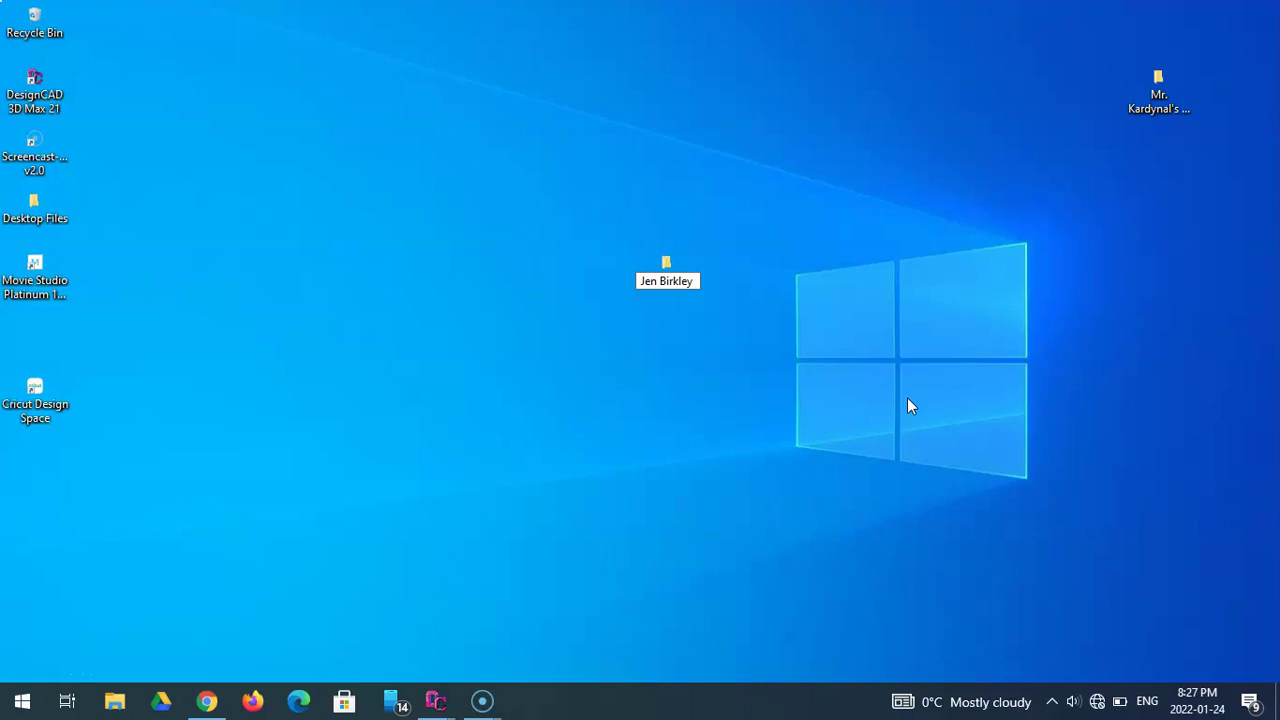
type(" Gr. 9")
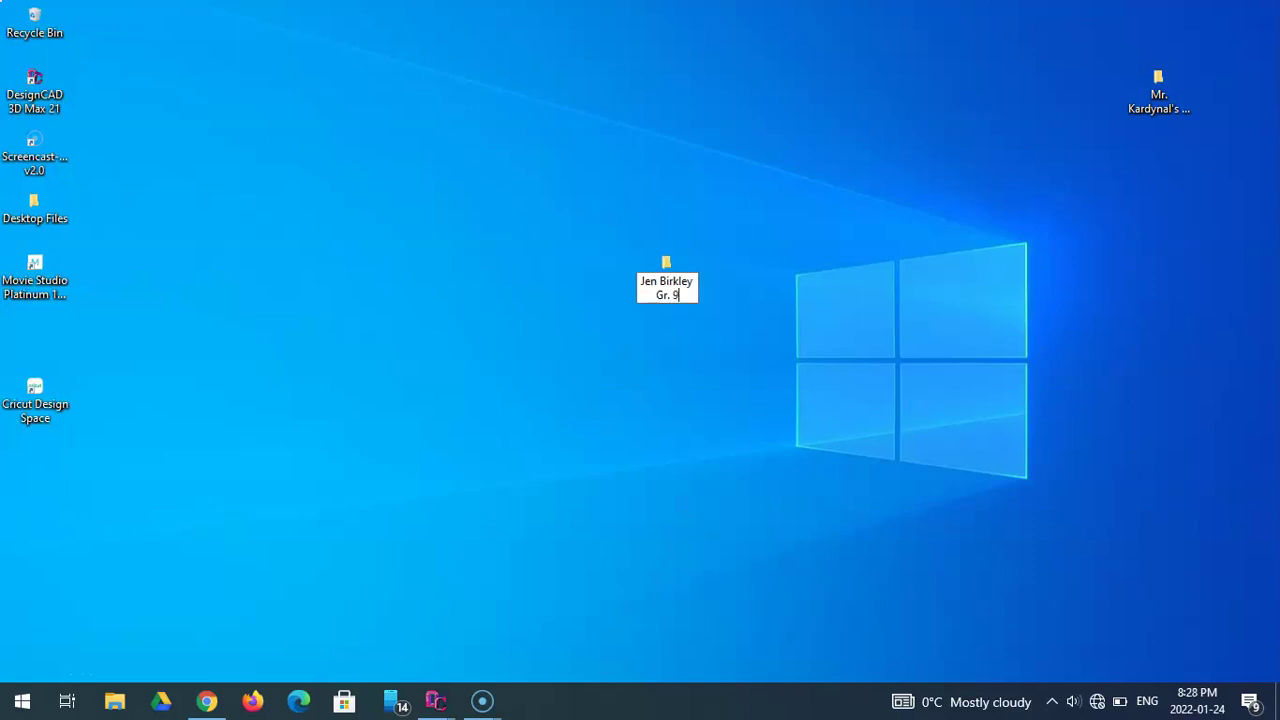
type("iod 5")
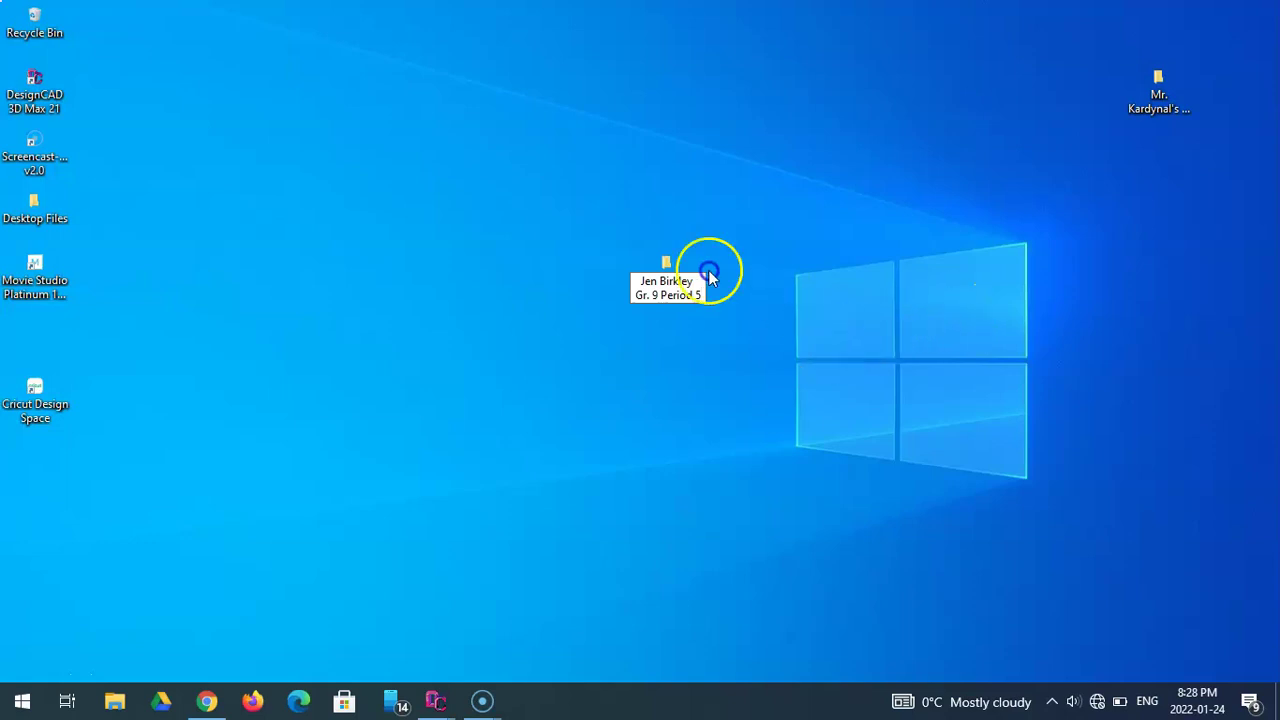
- Place the student folder below the CAD lessons folder and return to DesignCAD
left_click_drag(664, 270, 703, 247)
left_click_drag(979, 198, 1158, 200)
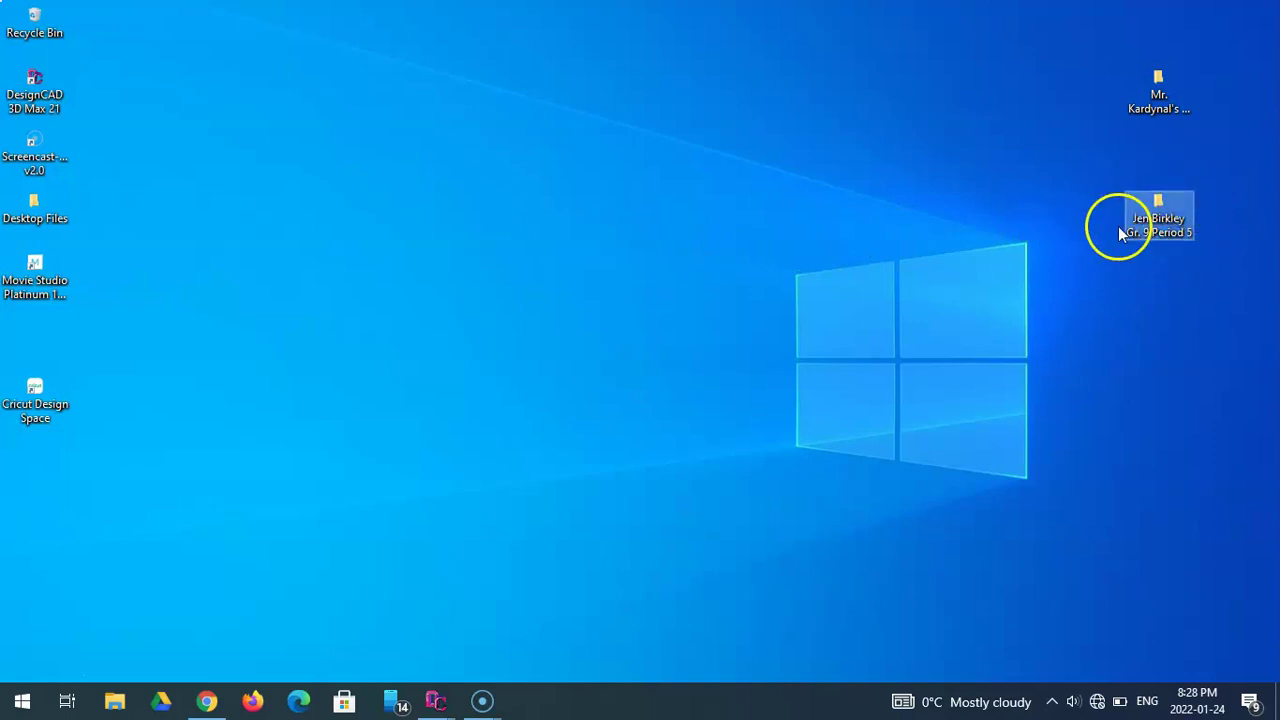
mouse_move(440, 704)
left_click(495, 643)
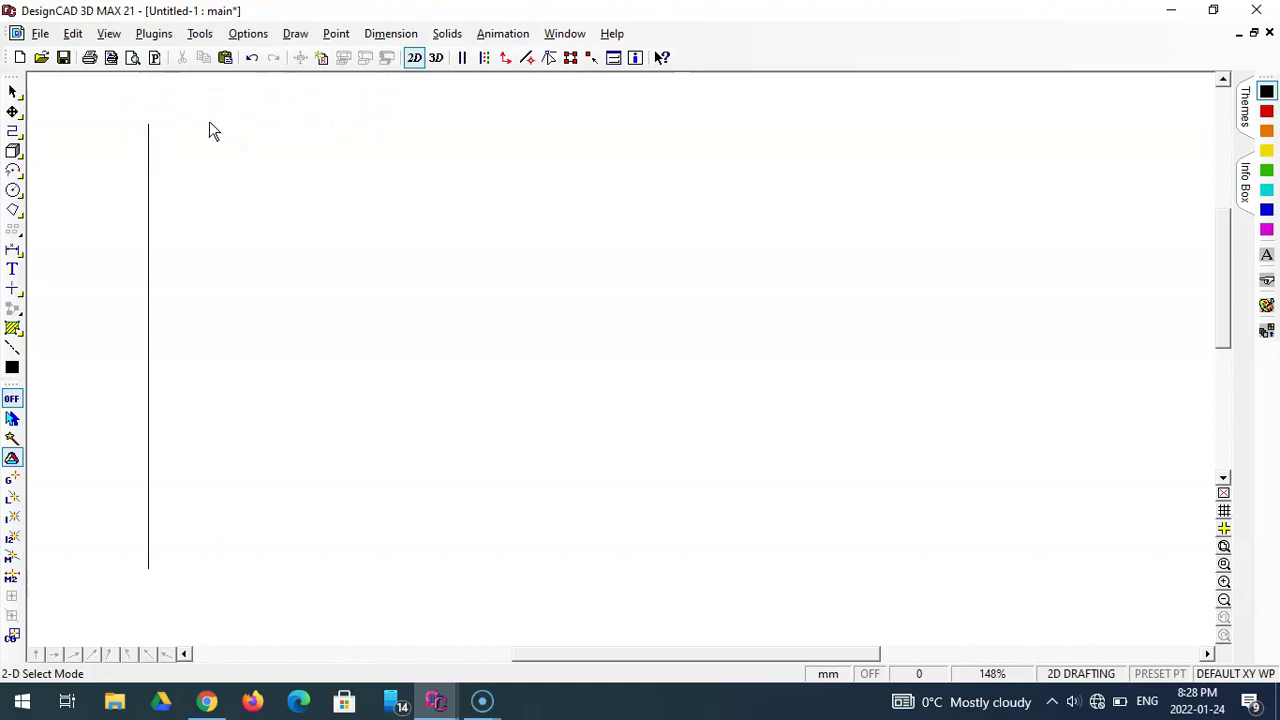
- Try starting an ortho line at the vertical line's top, then cancel the attempts
left_click(12, 131)
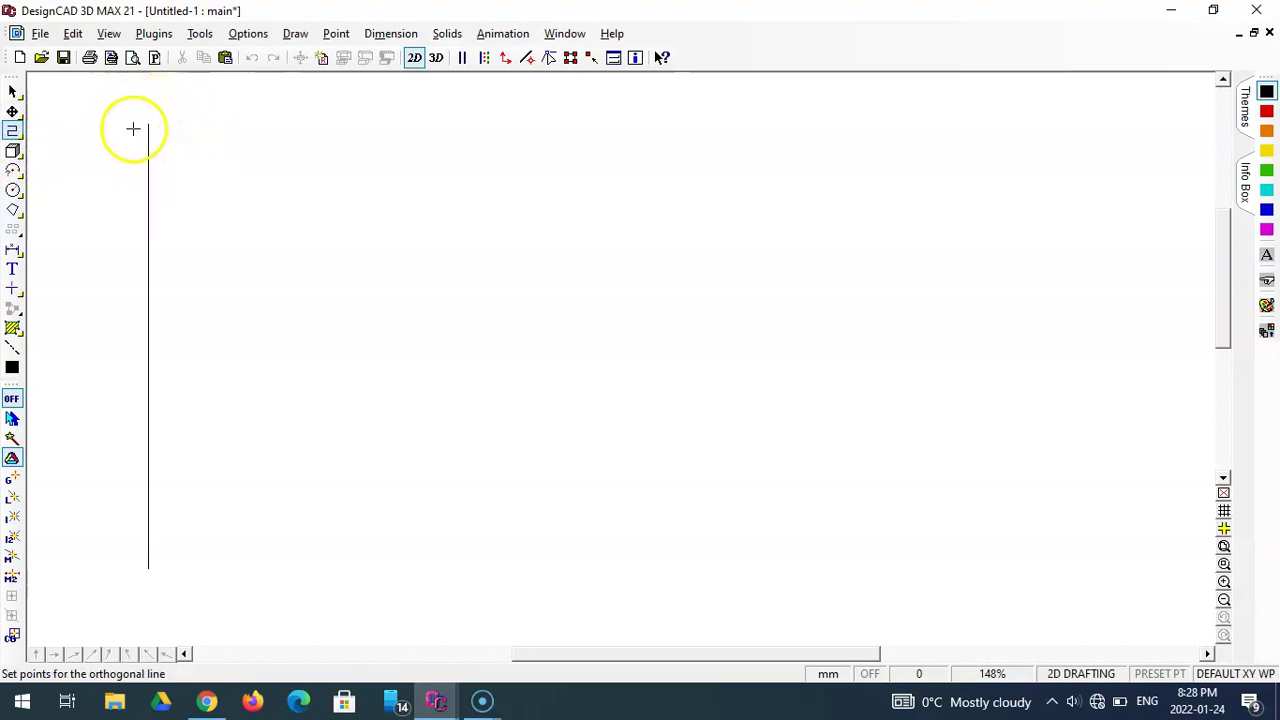
right_click(193, 119)
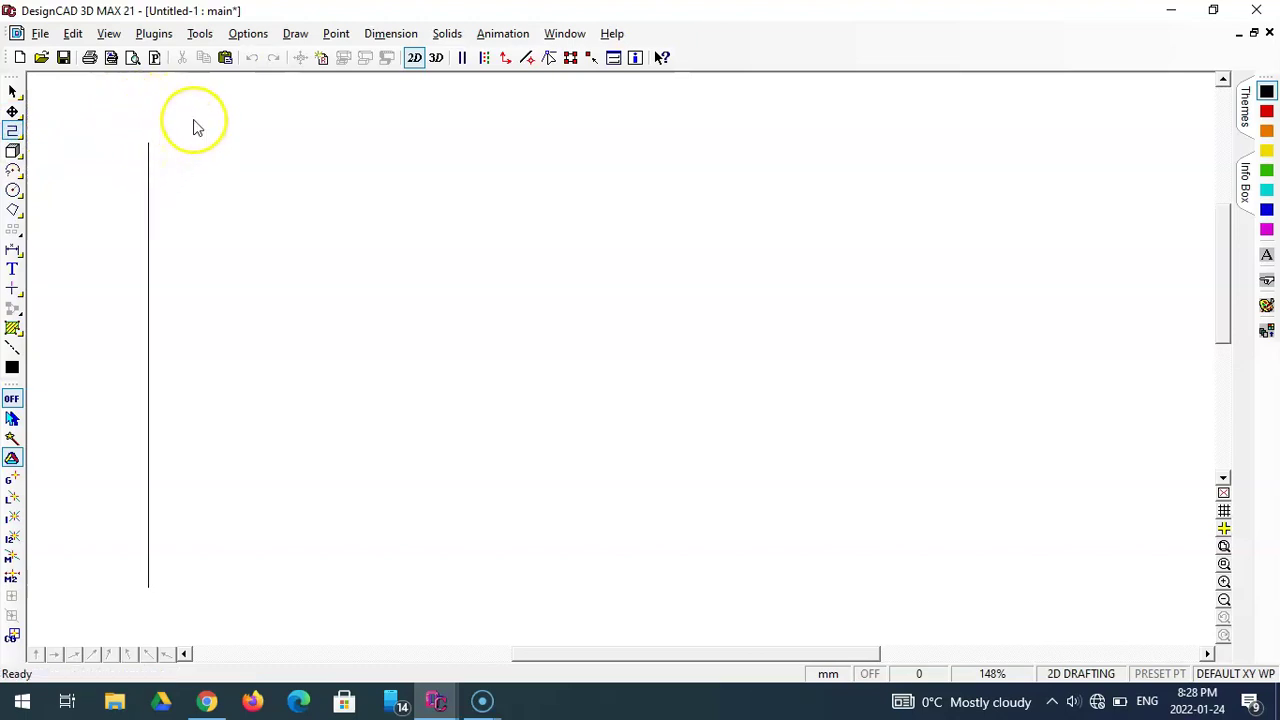
scroll(193, 125, "up", 5)
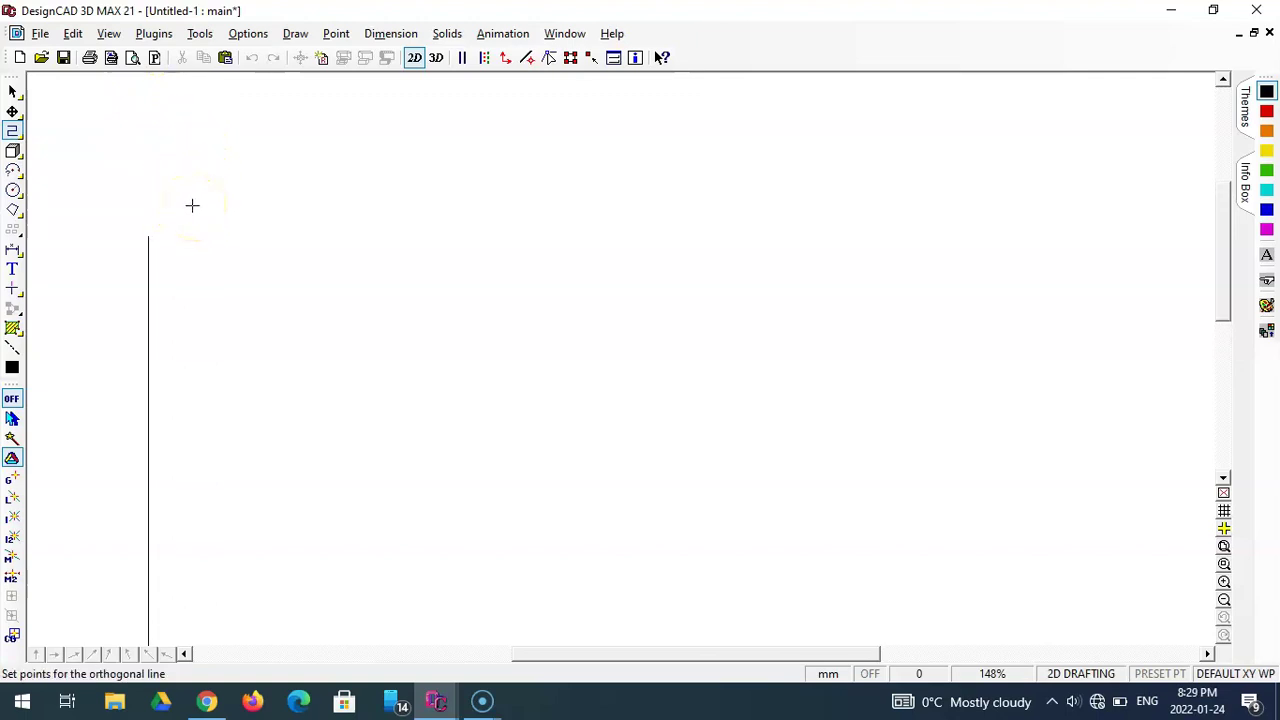
left_click(148, 236)
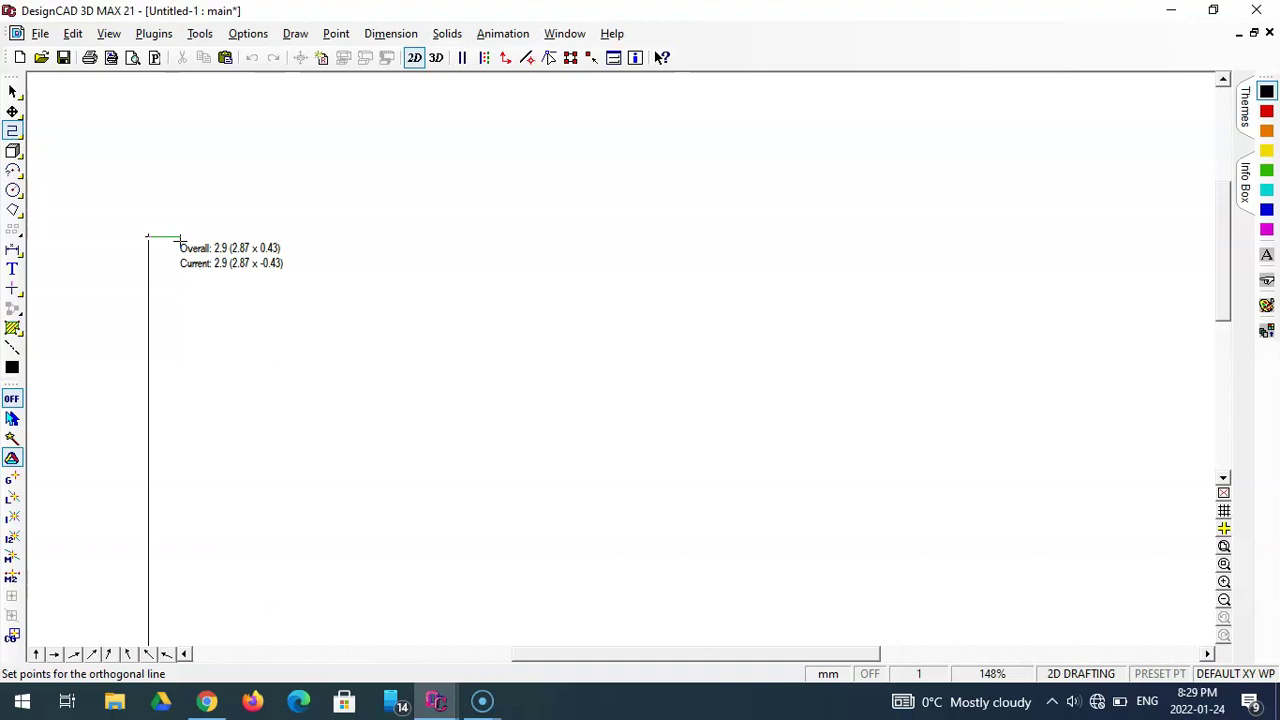
key("Escape")
left_click_drag(183, 235, 218, 174)
left_click(148, 237)
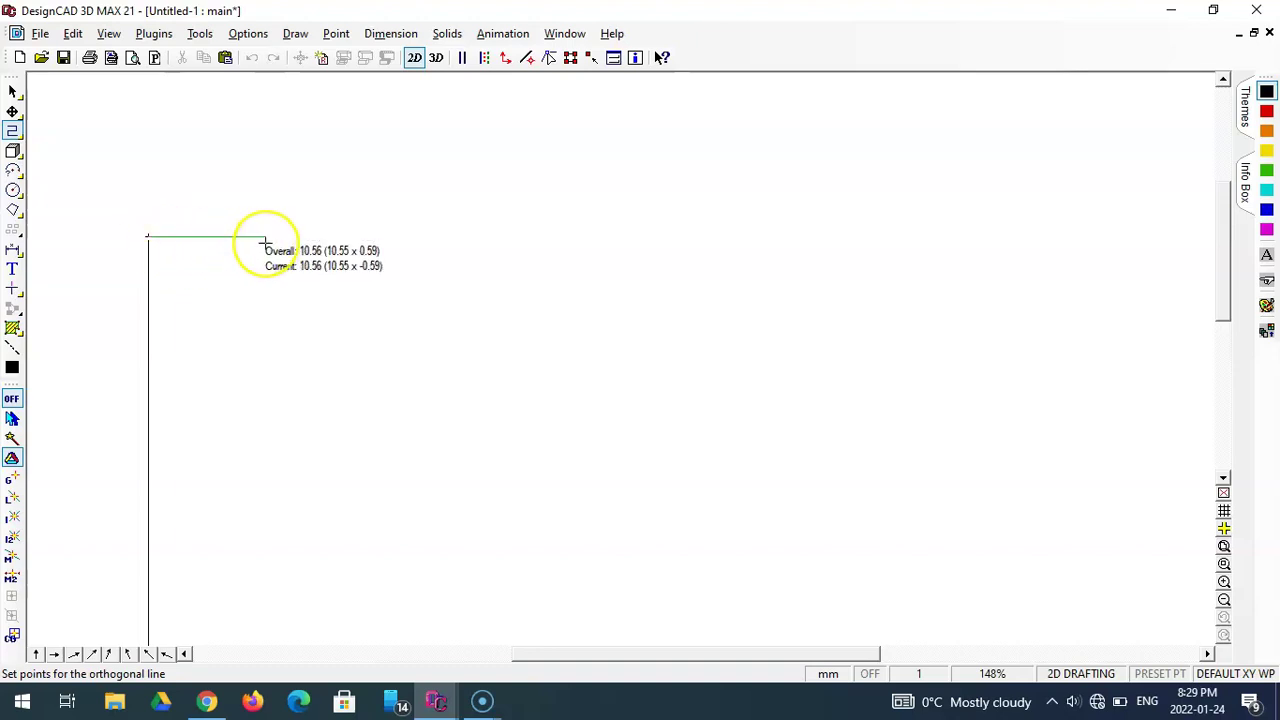
key("Escape")
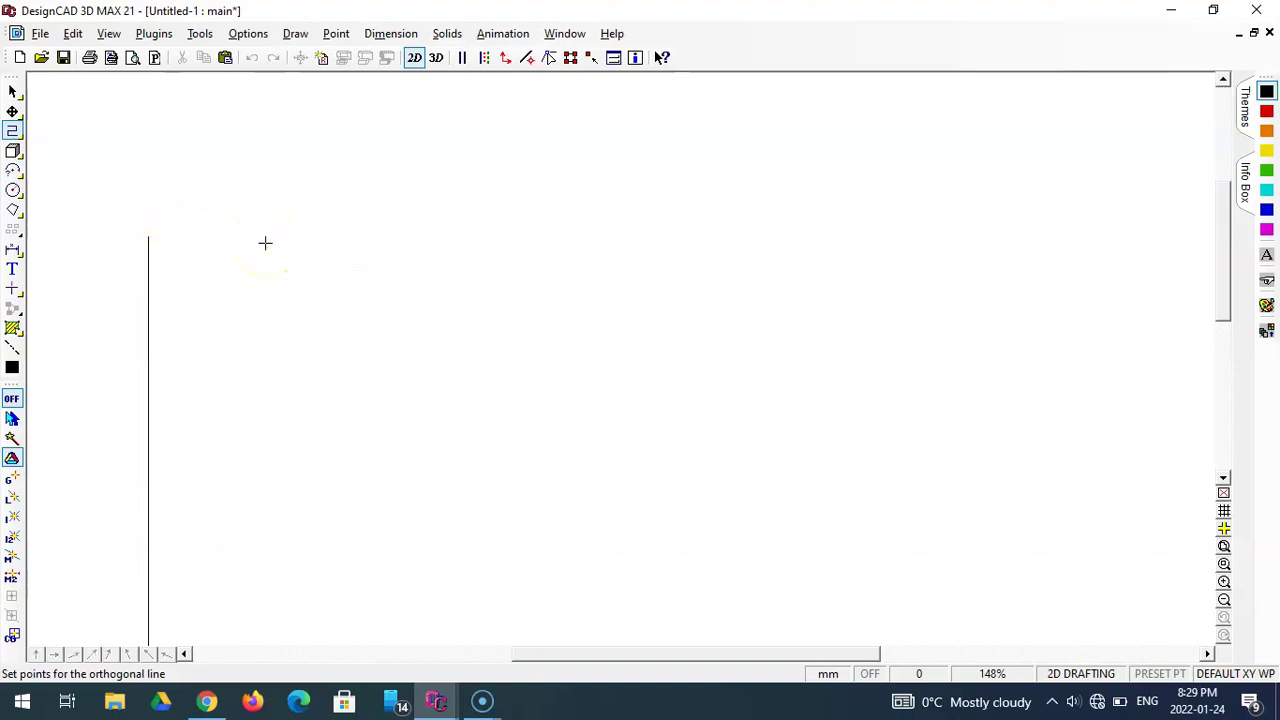
key("Escape")
- Restart Ortho Line and anchor its first point at the 40 mm line's top end
scroll(266, 251, "down", 1)
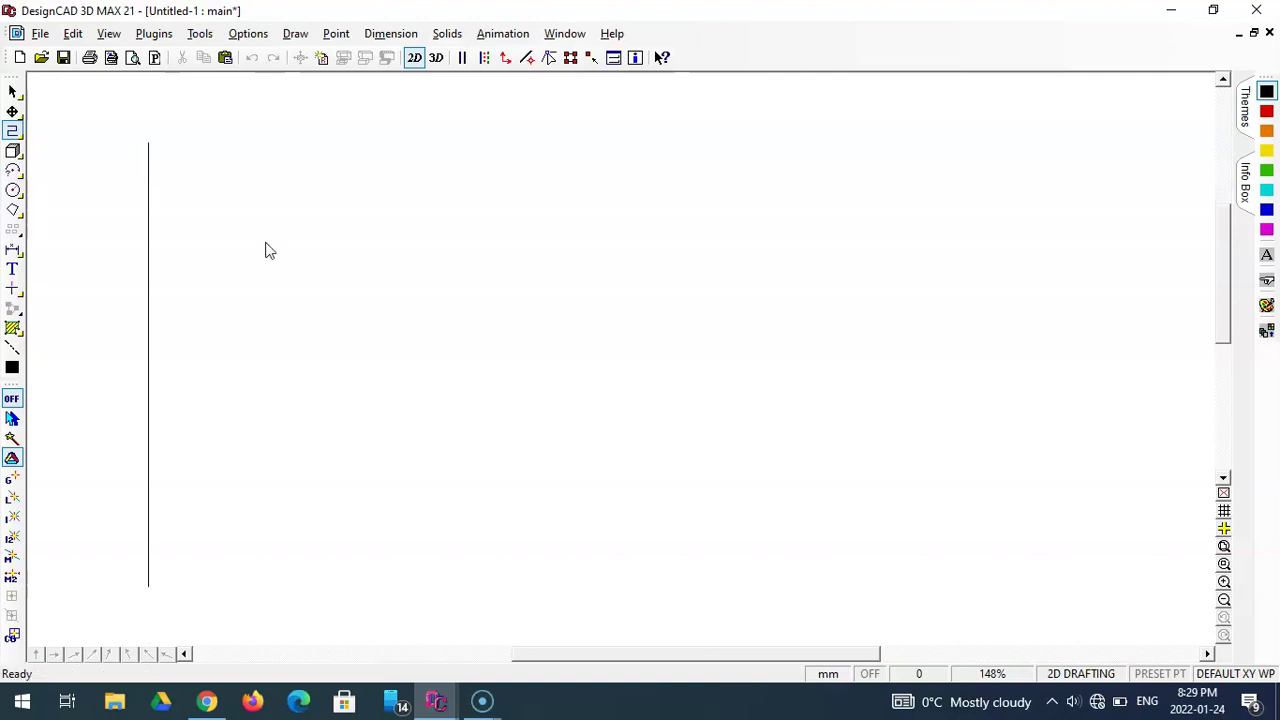
key("space")
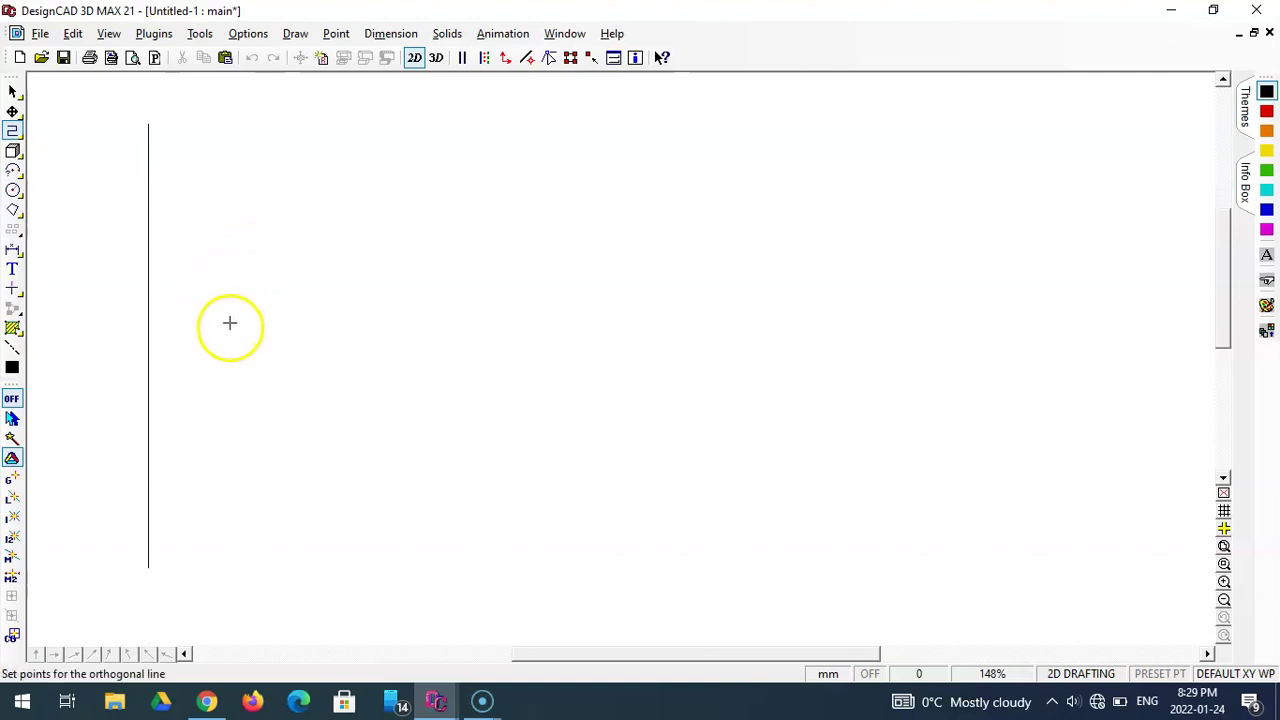
left_click(149, 565)
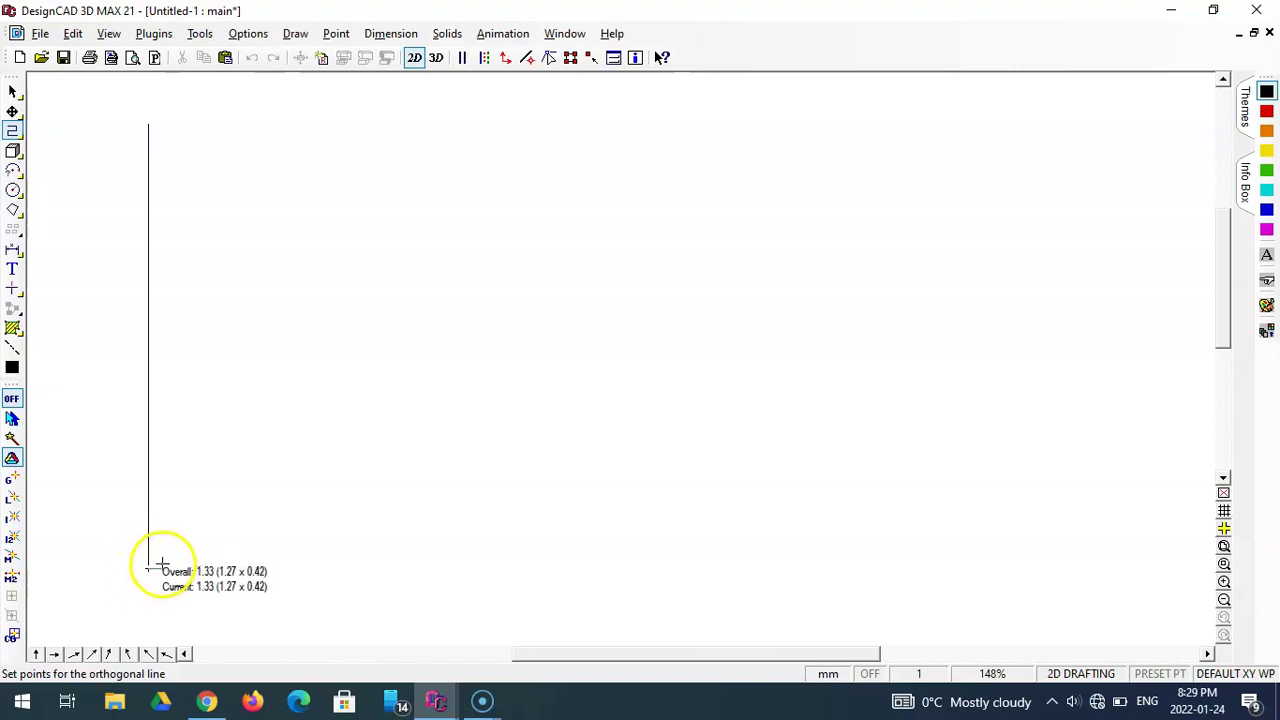
key("Escape")
scroll(263, 334, "up", 2)
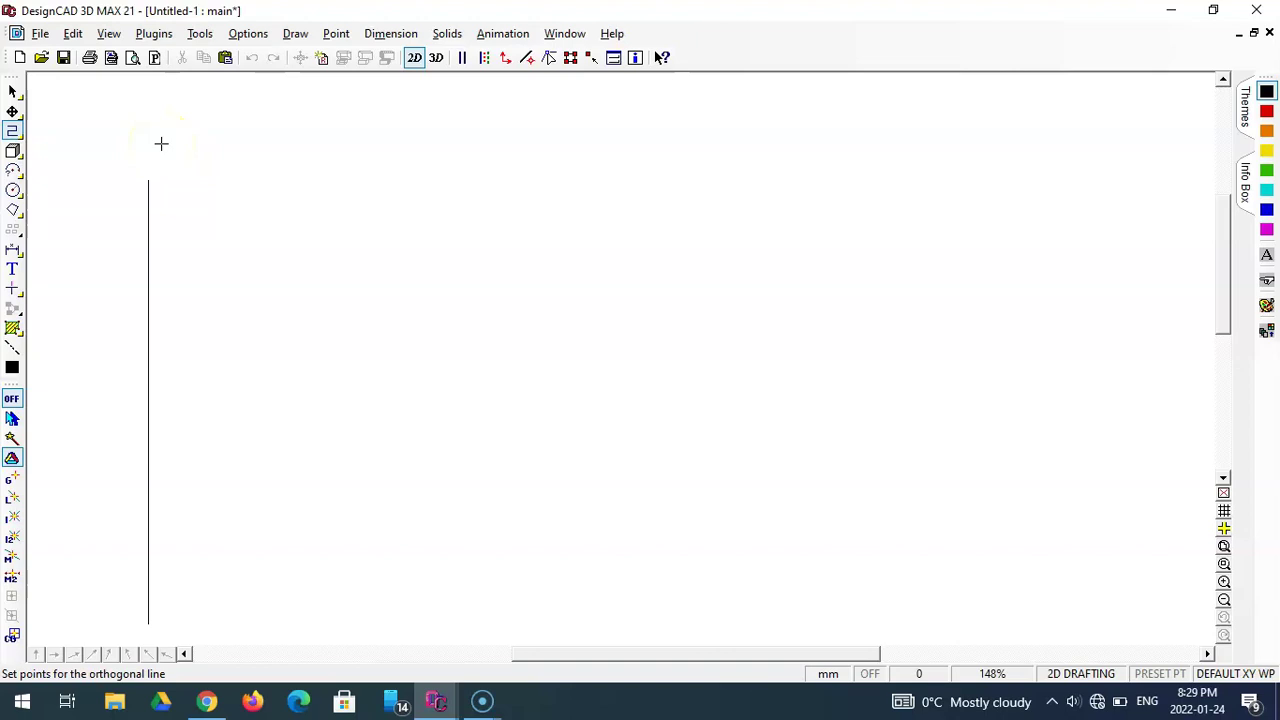
left_click(180, 145)
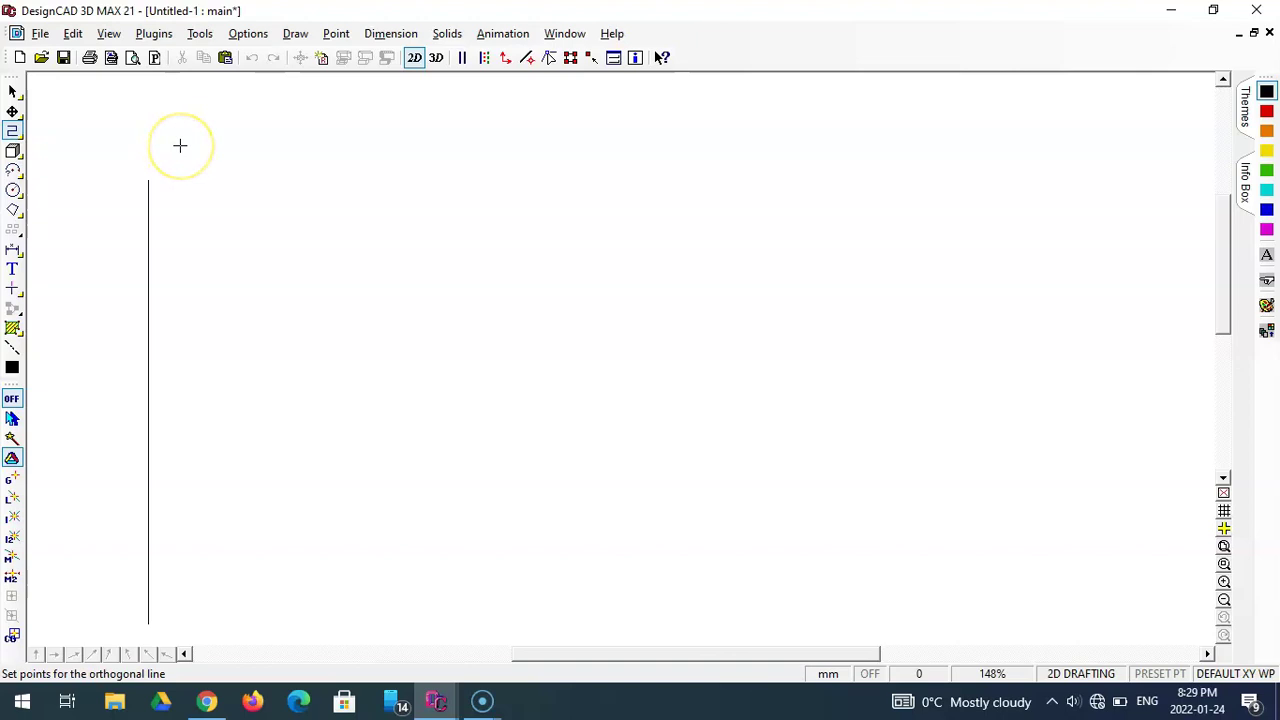
left_click(148, 180)
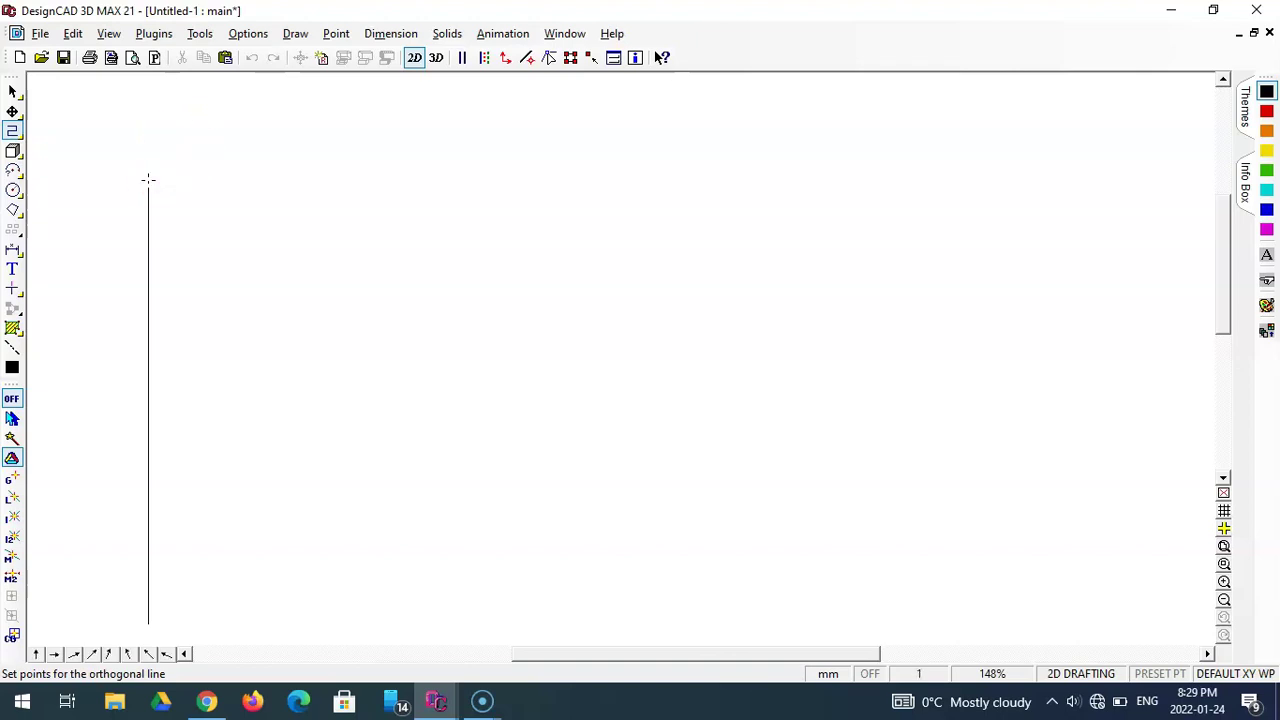
- Draw a 20 mm horizontal line rightward using Point Relative with DX 20, DY 0
left_click(334, 34)
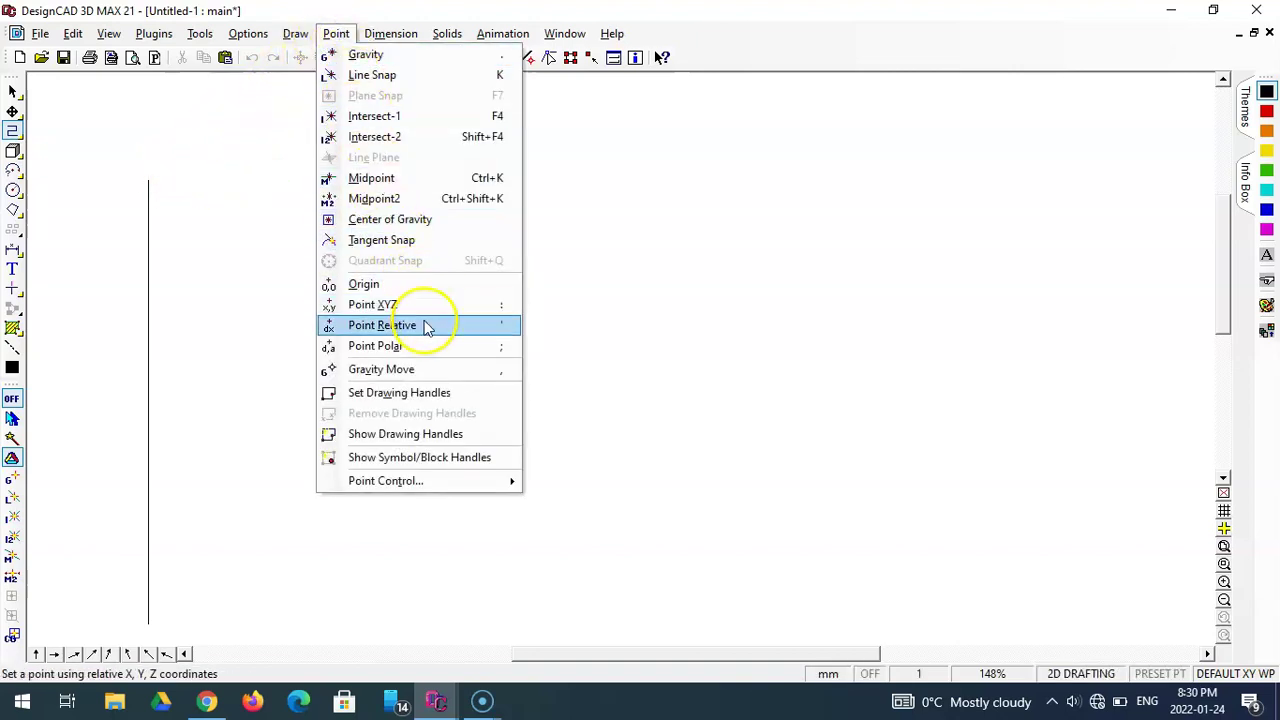
left_click(420, 325)
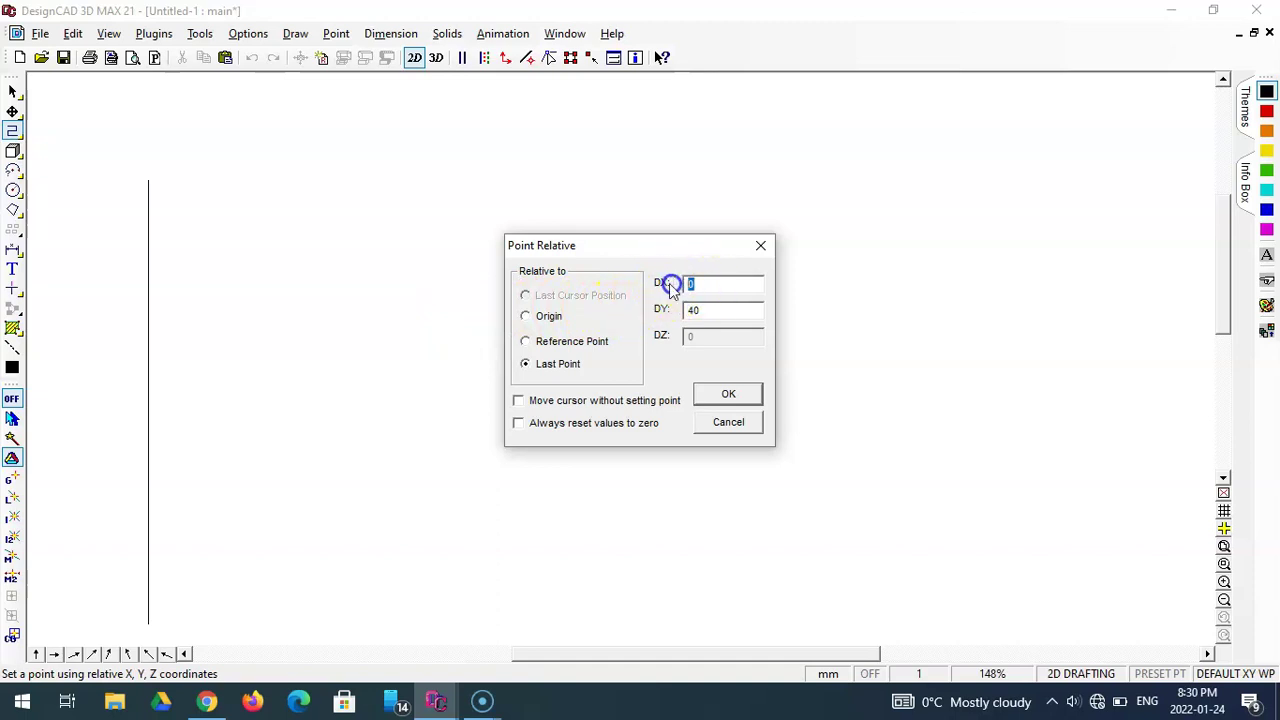
type("2")
double_click(716, 311)
type("0")
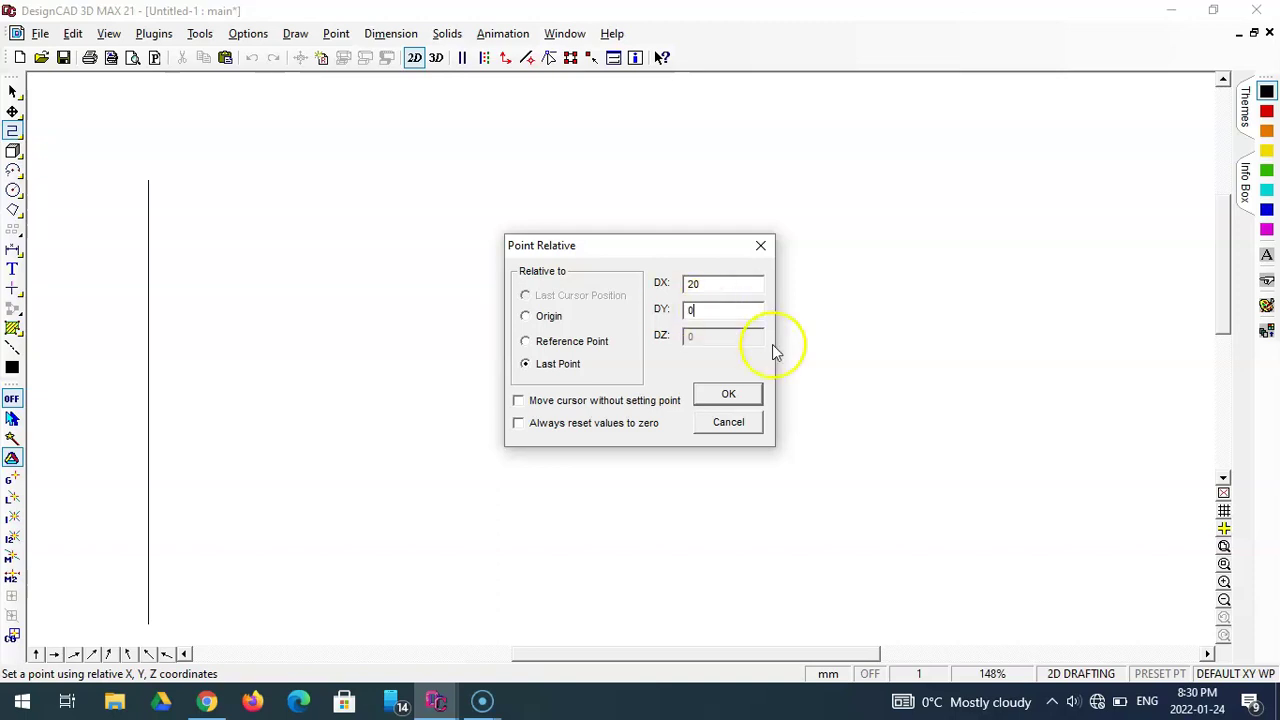
left_click(749, 395)
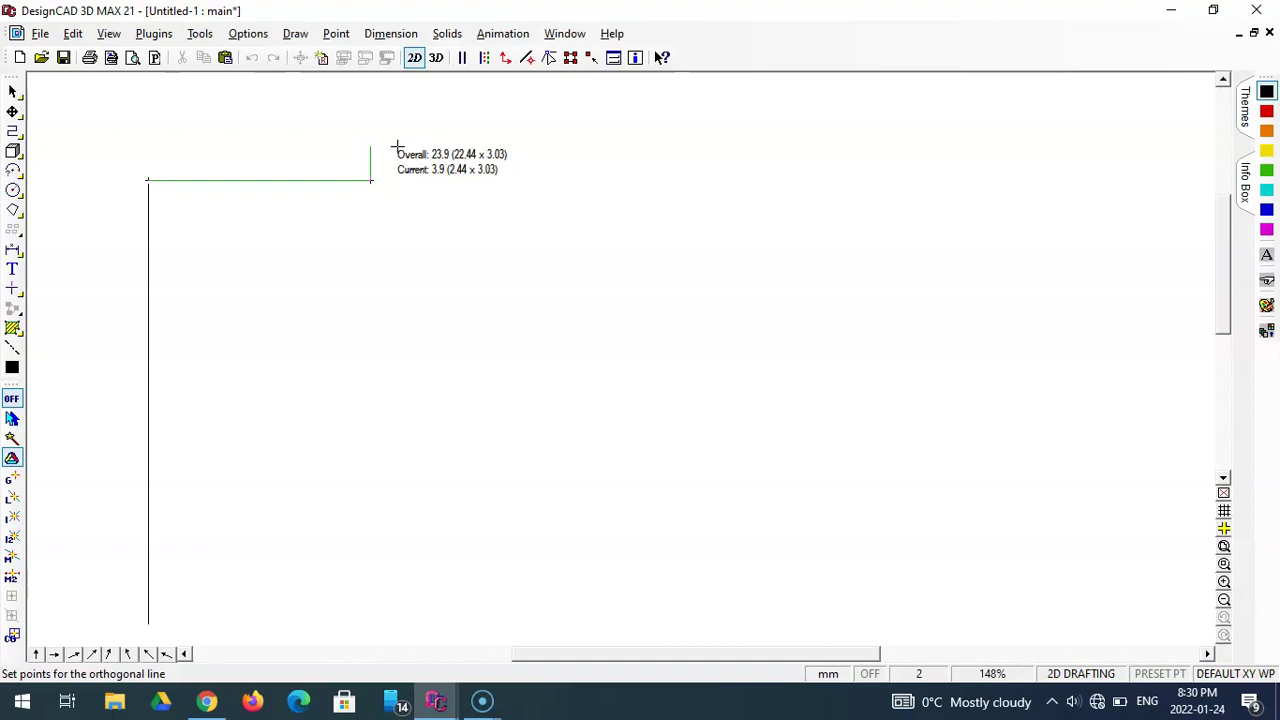
key("Escape")
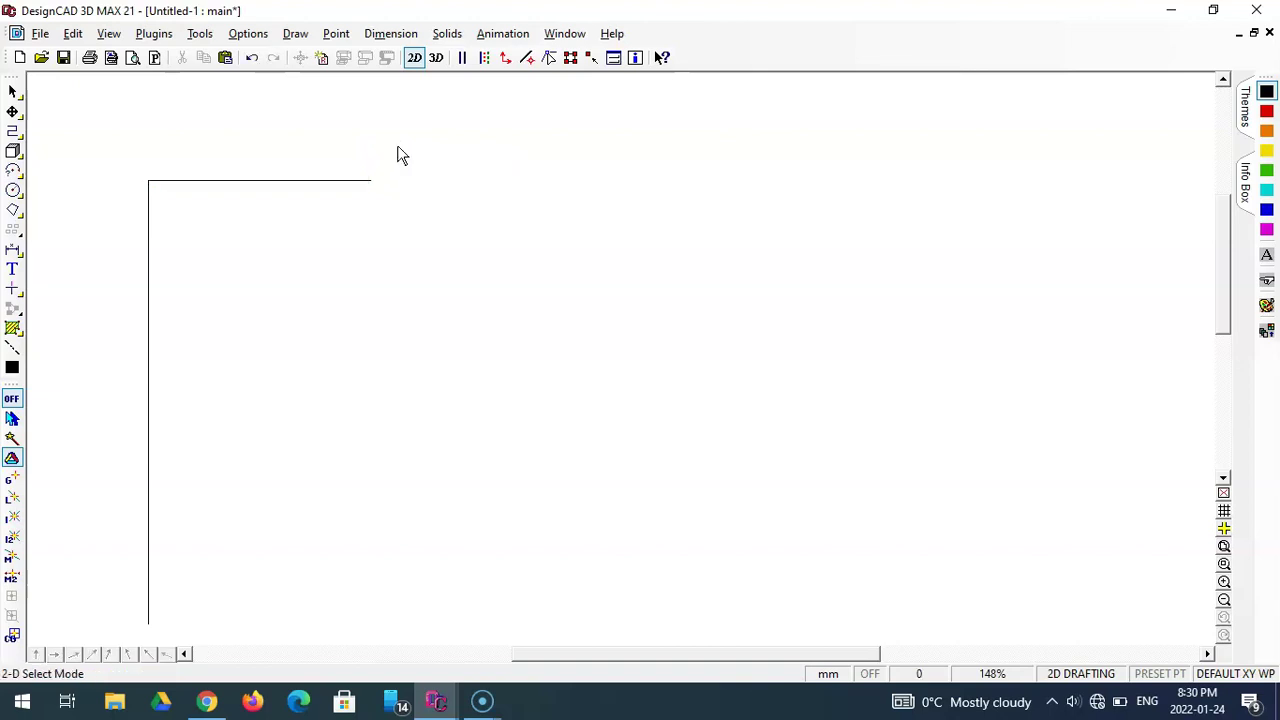
left_click(406, 152)
scroll(407, 147, "up", 1)
scroll(407, 147, "down", 2)
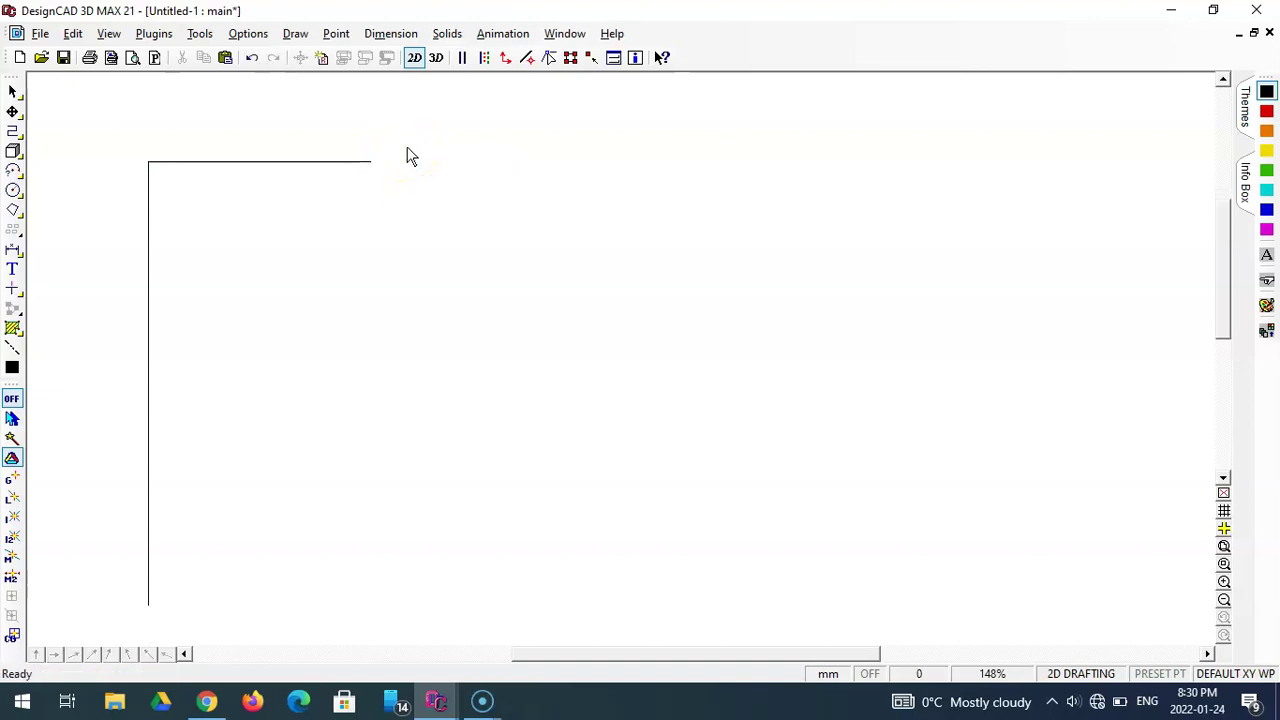
left_click(365, 130)
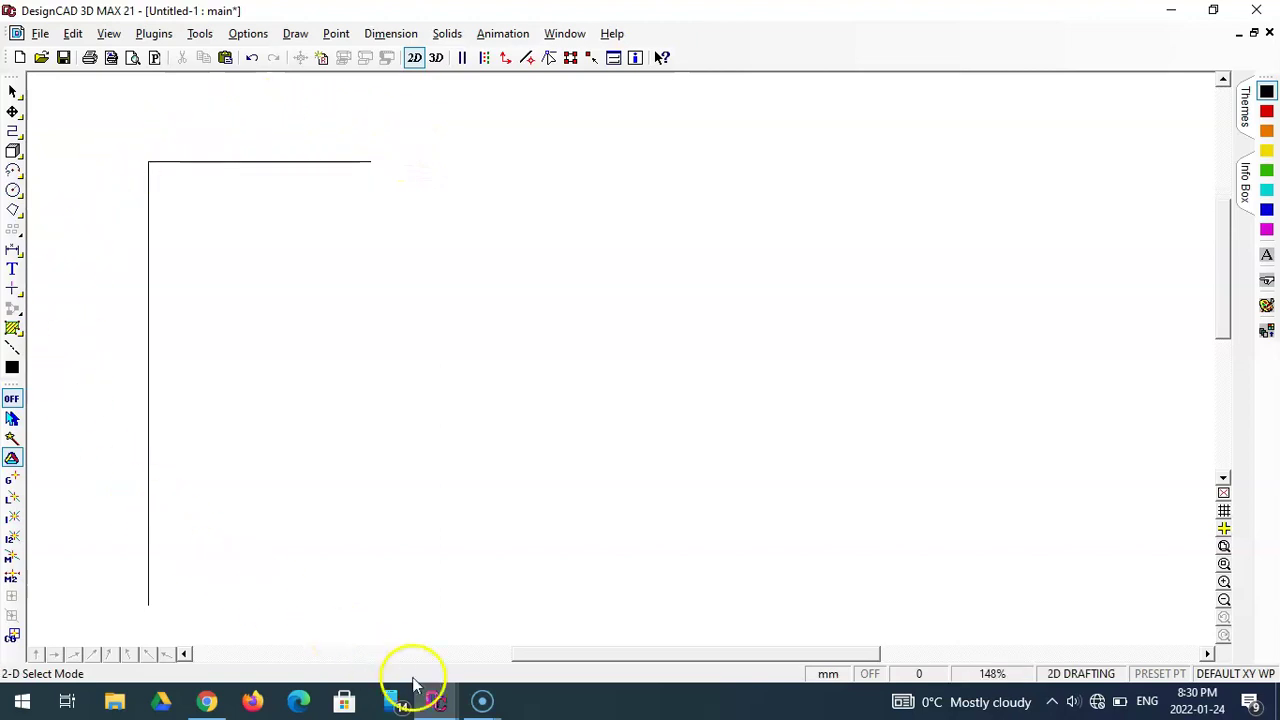
mouse_move(445, 705)
left_click(375, 645)
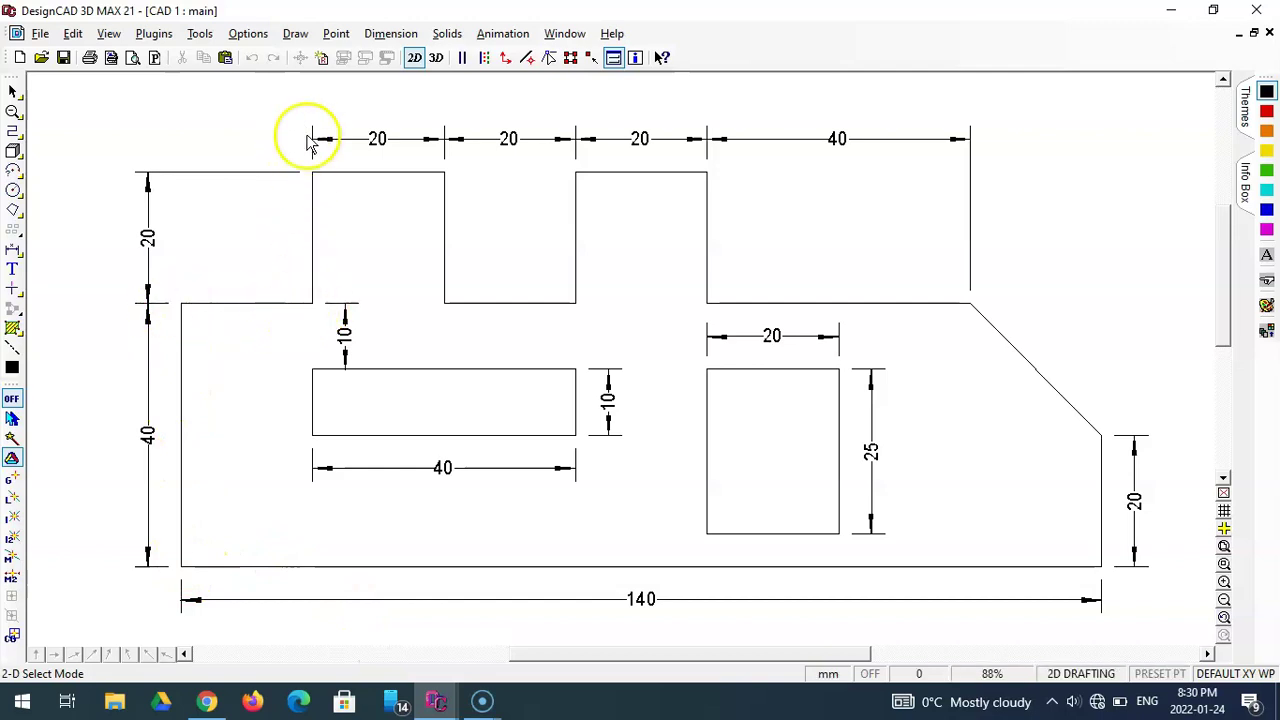
mouse_move(437, 703)
left_click(493, 650)
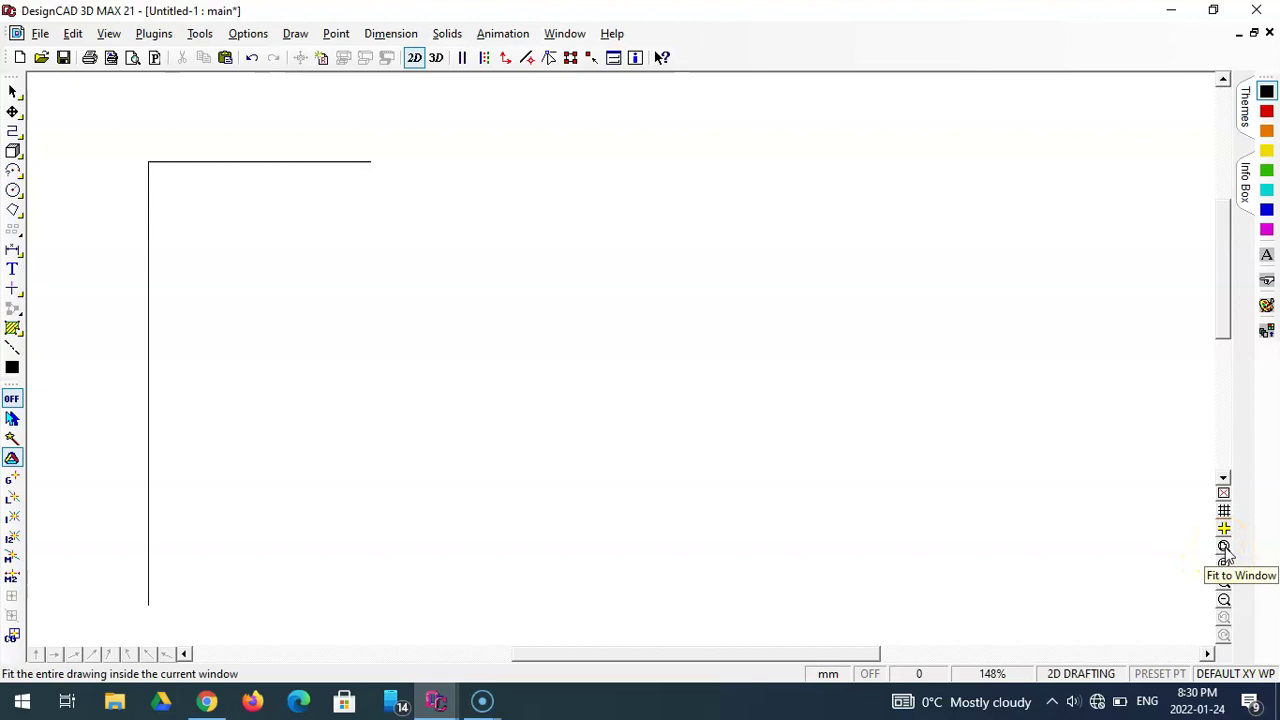
- Fit the drawing to the window, then zoom in and out to frame the L-corner
left_click(1224, 547)
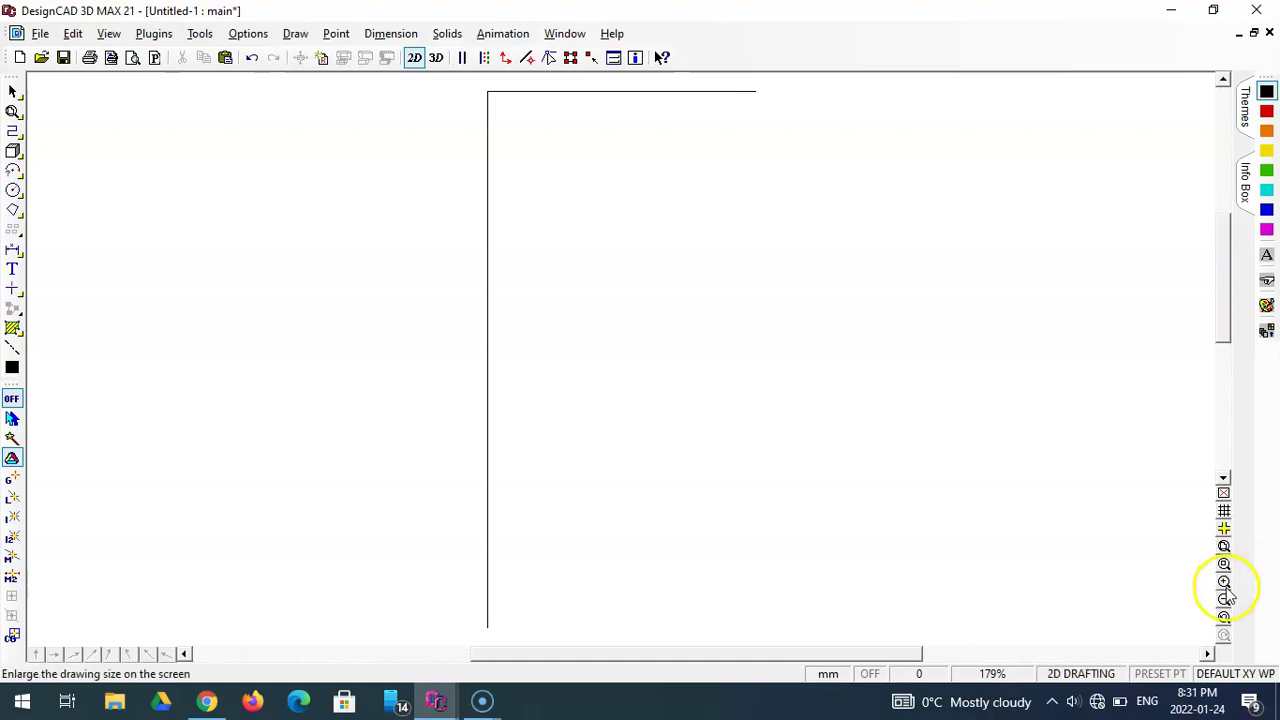
left_click(1225, 582)
left_click(653, 257)
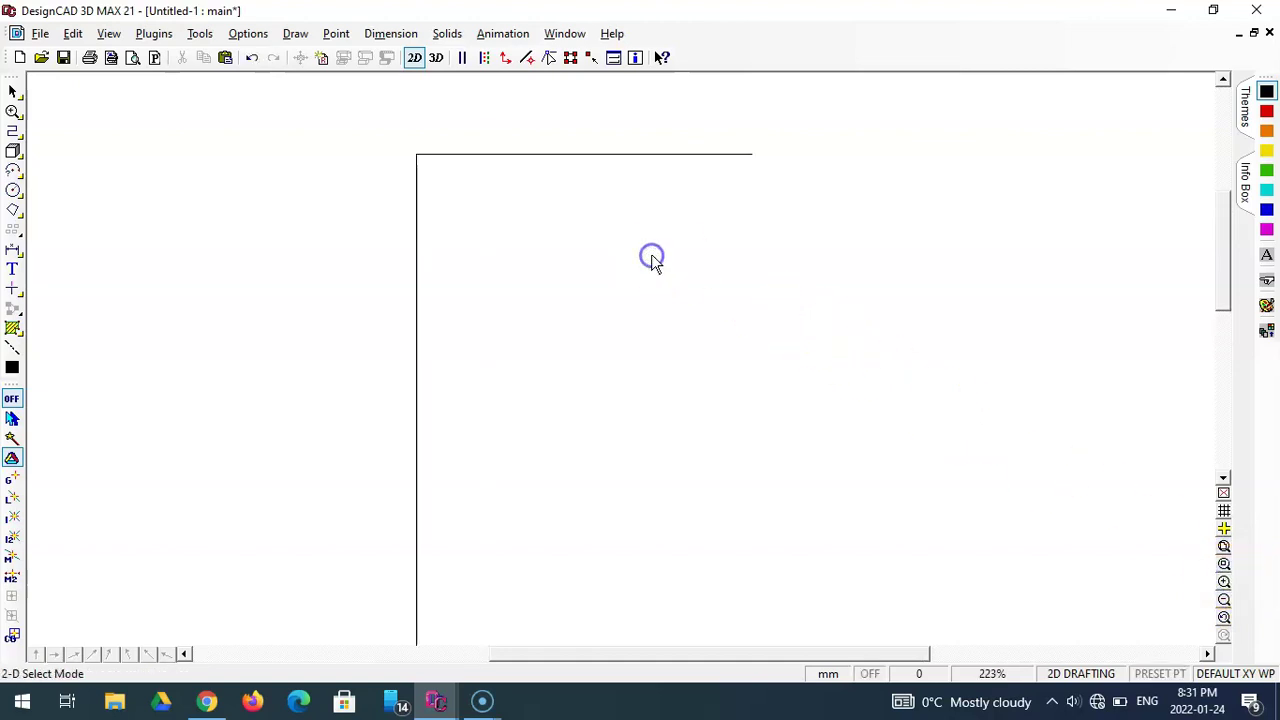
left_click(1224, 599)
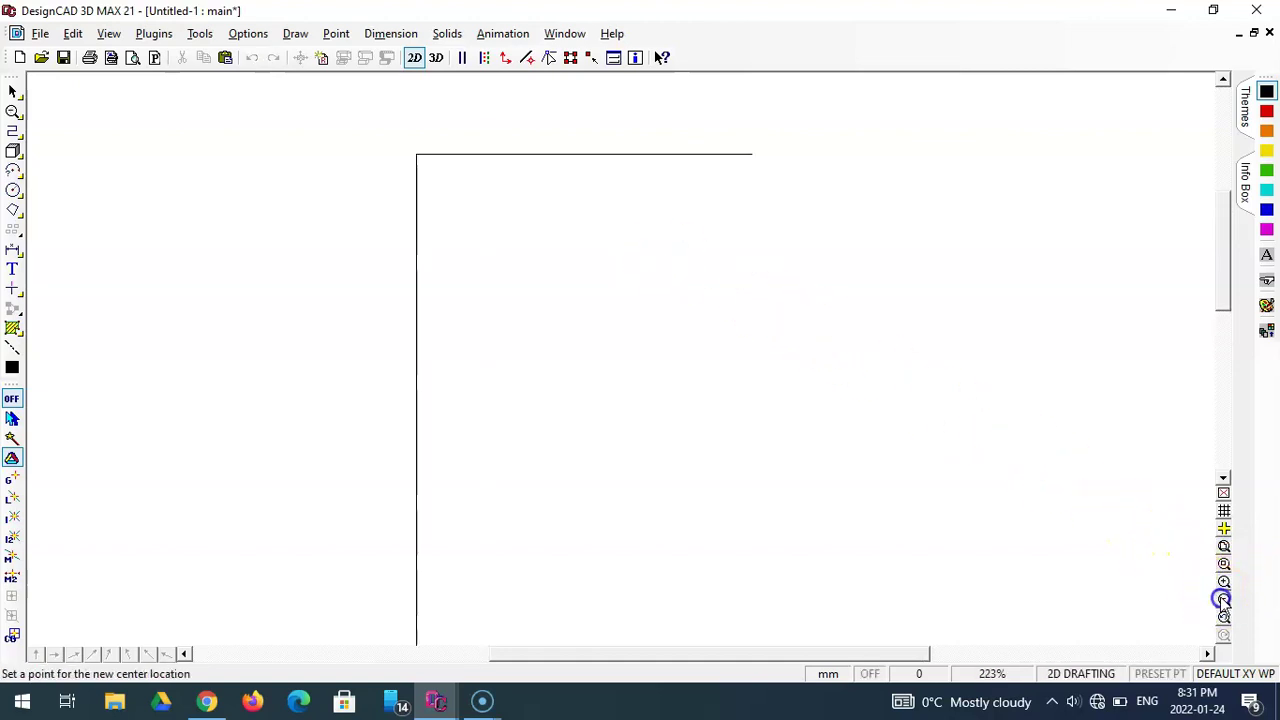
left_click(631, 367)
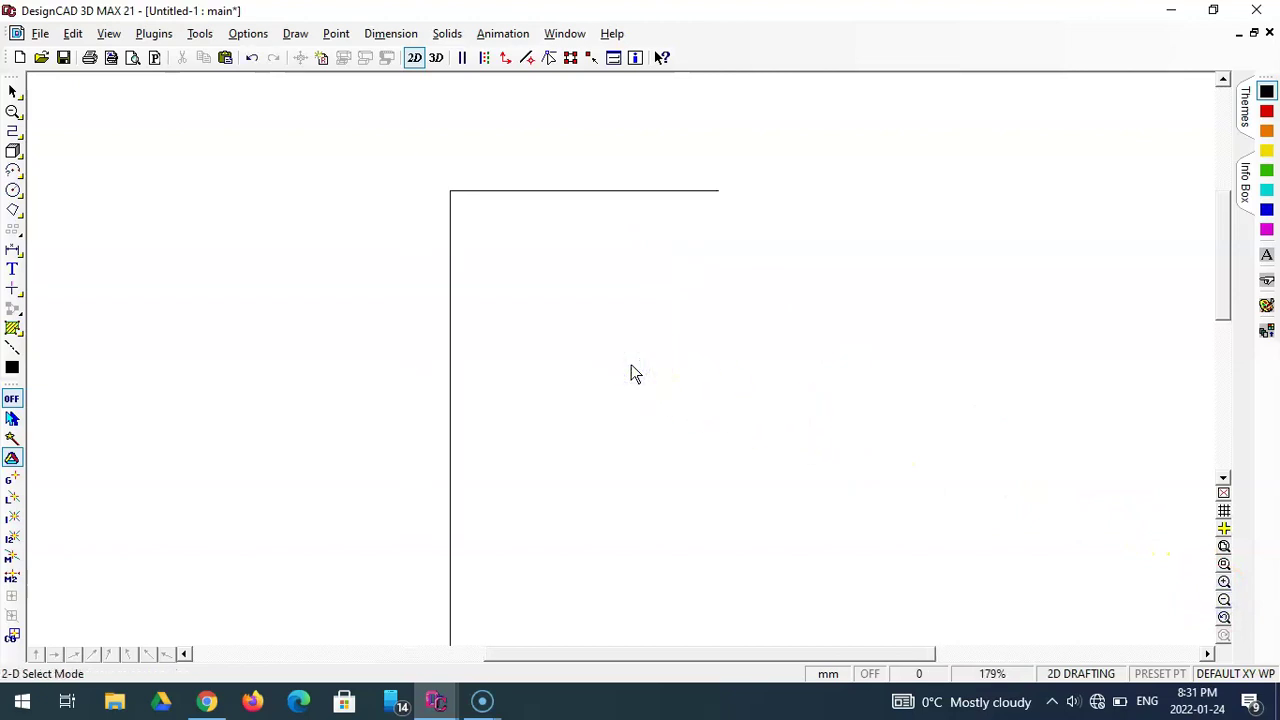
left_click(1225, 583)
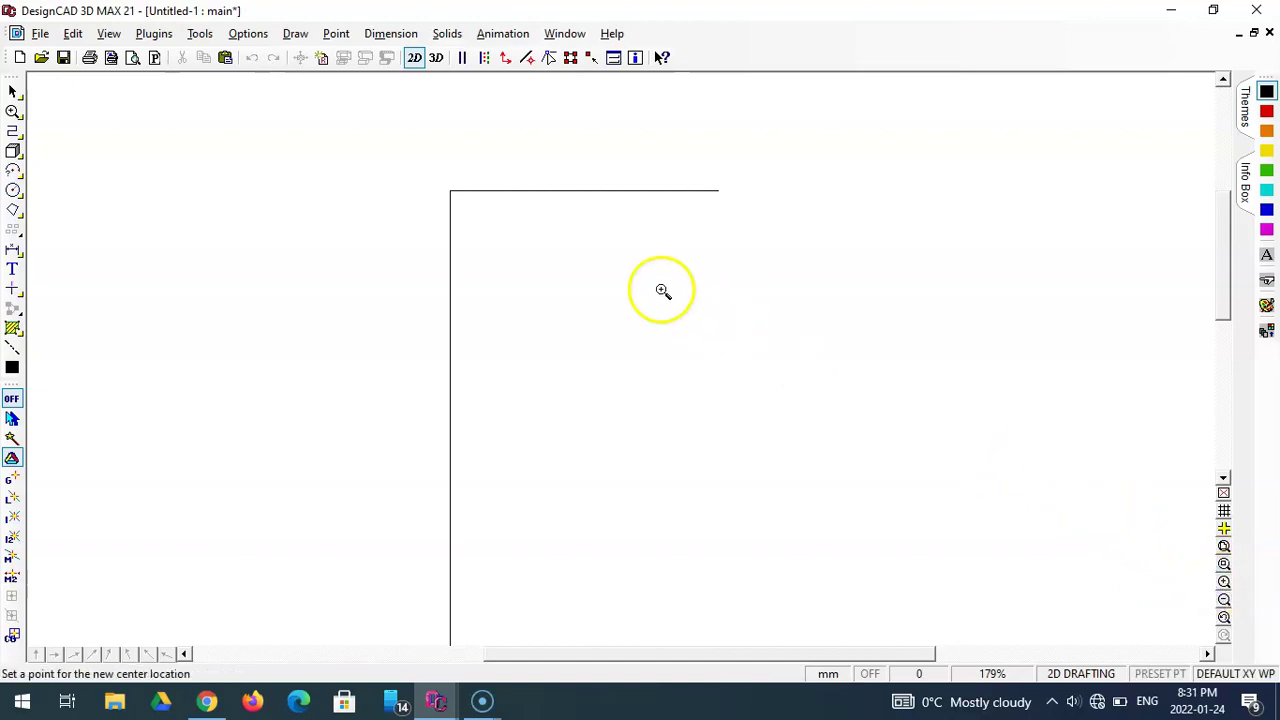
left_click(465, 207)
left_click(593, 335)
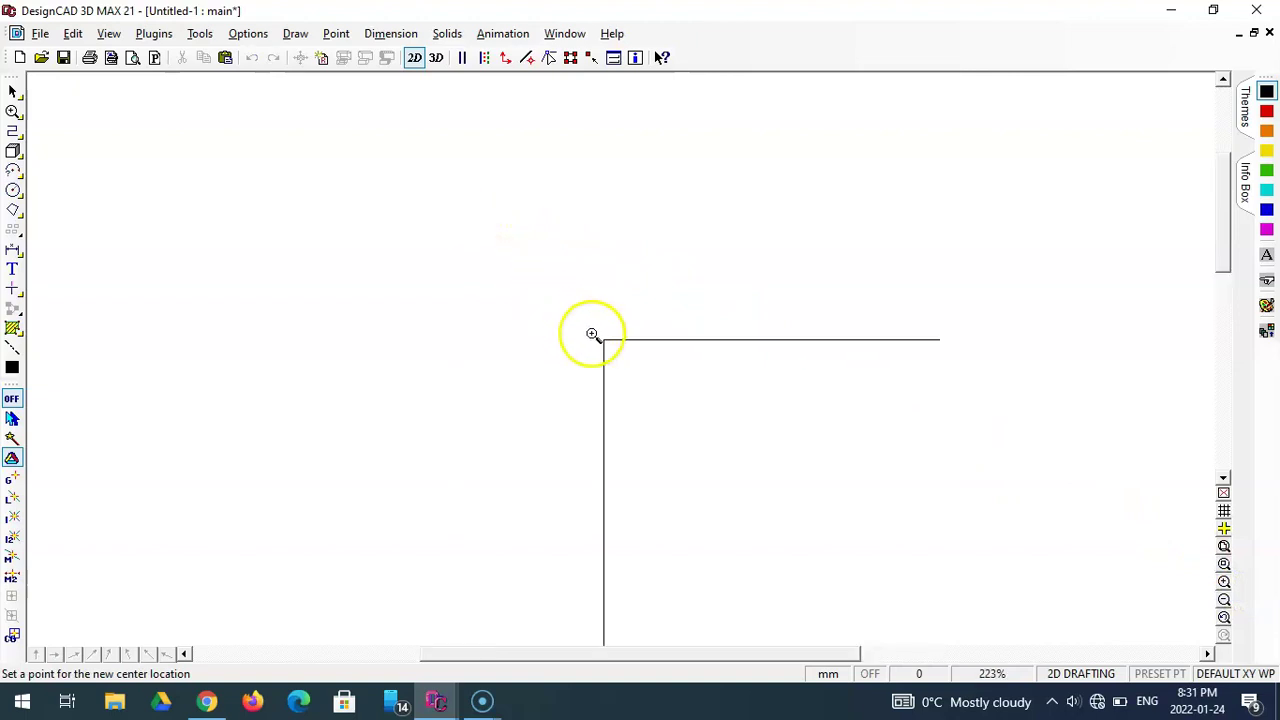
left_click(642, 380)
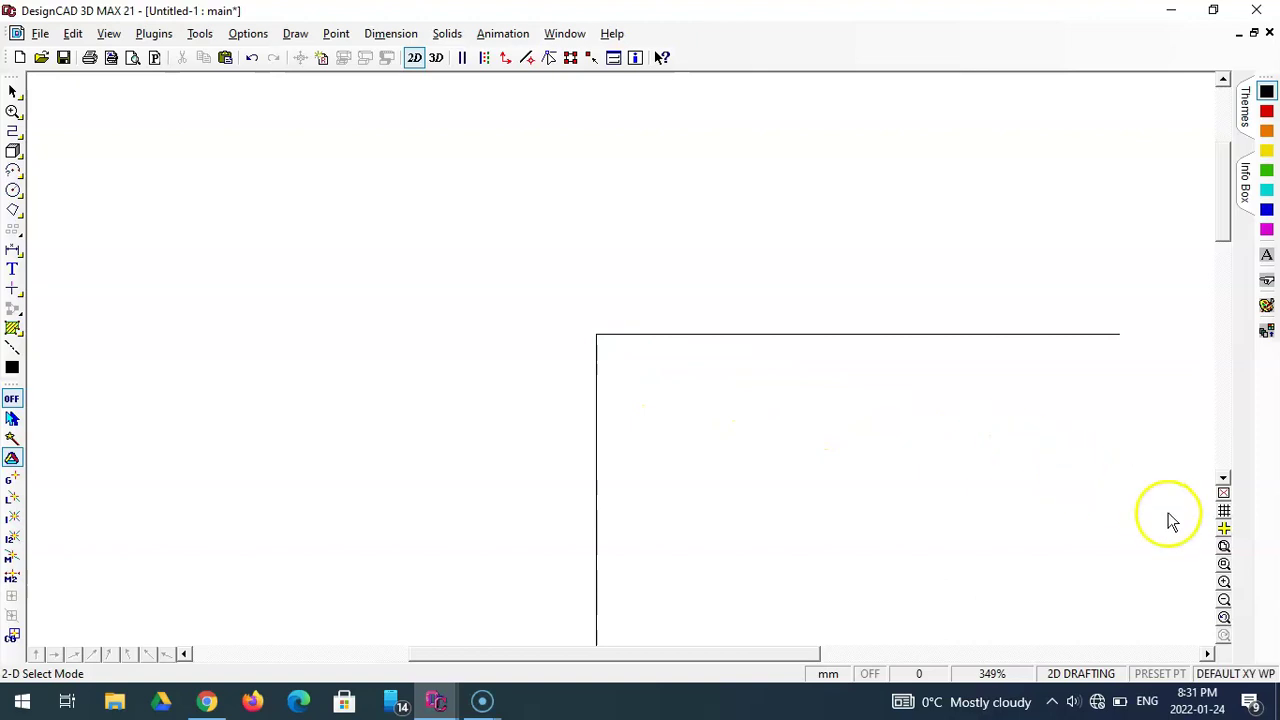
left_click(1225, 619)
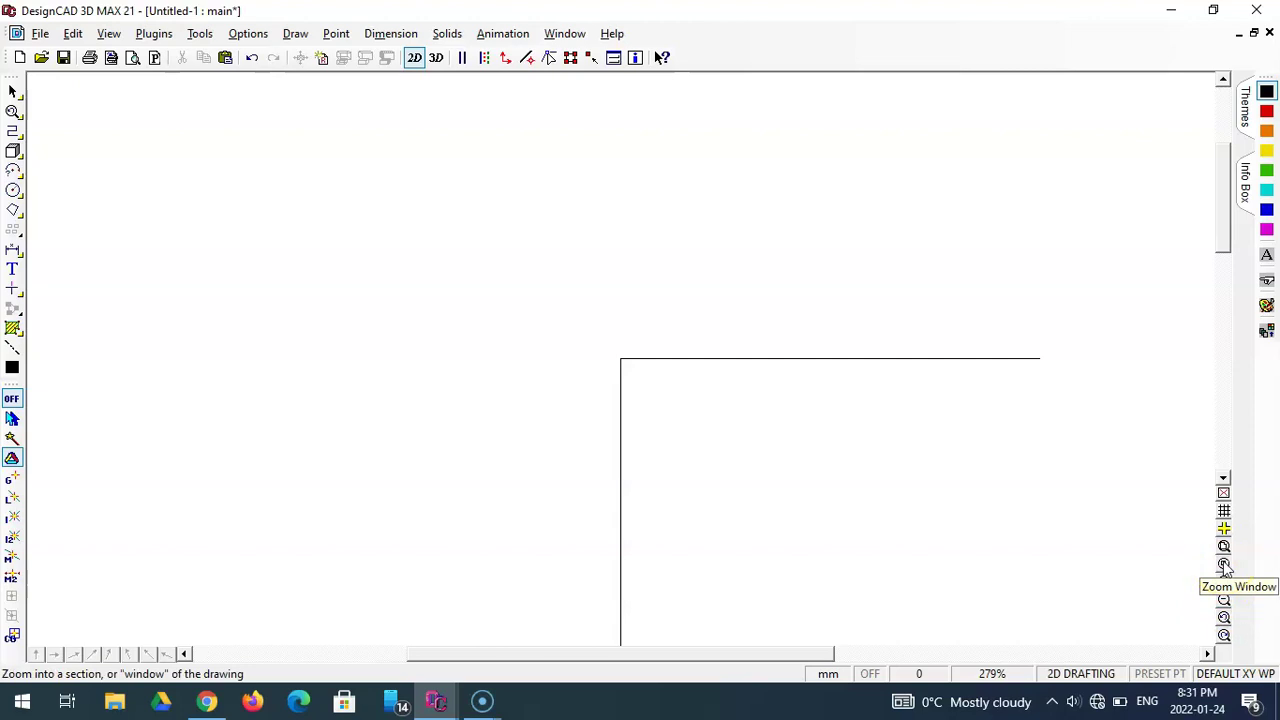
- Zoom in on a box framing the corner where the two lines meet
left_click(1224, 566)
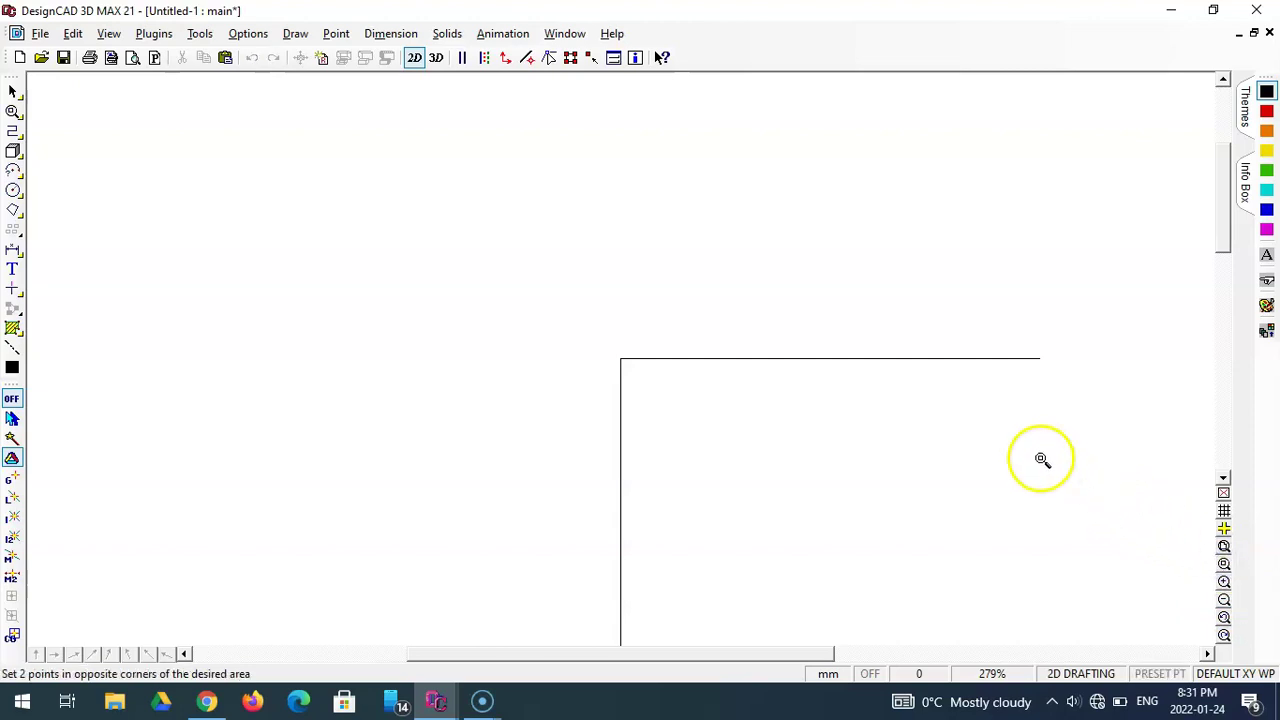
left_click_drag(579, 320, 684, 413)
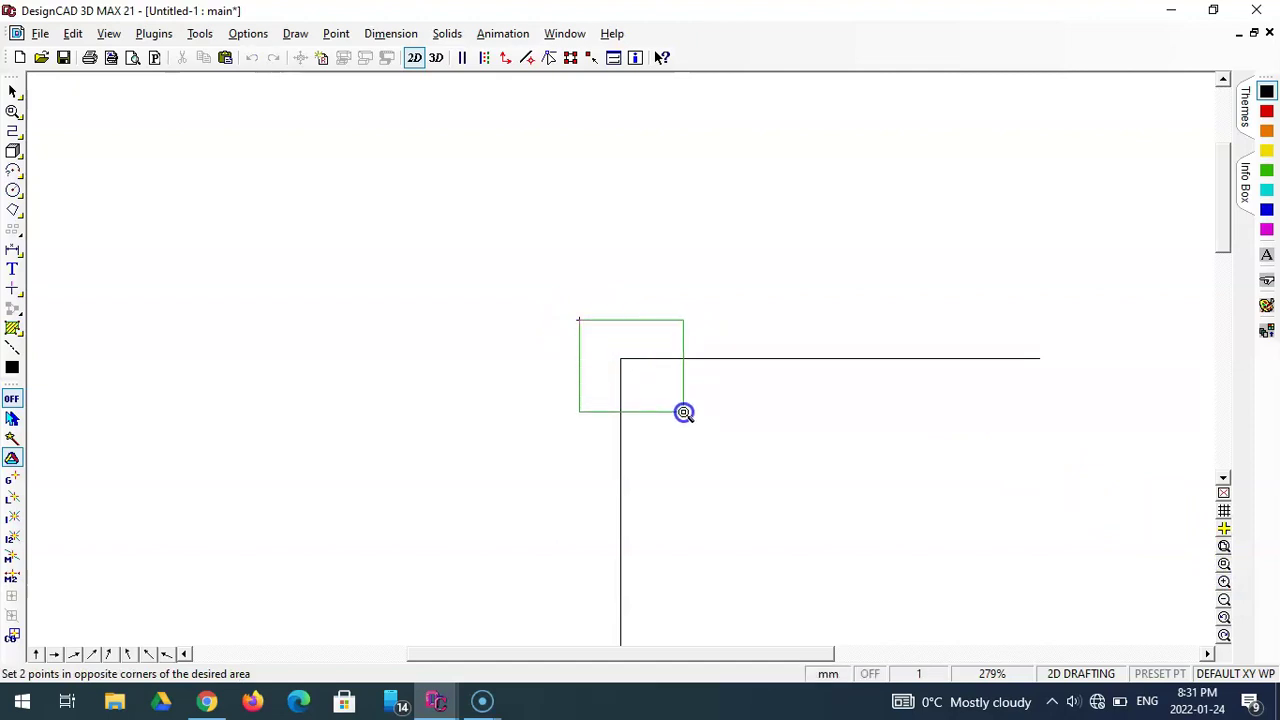
left_click(684, 413)
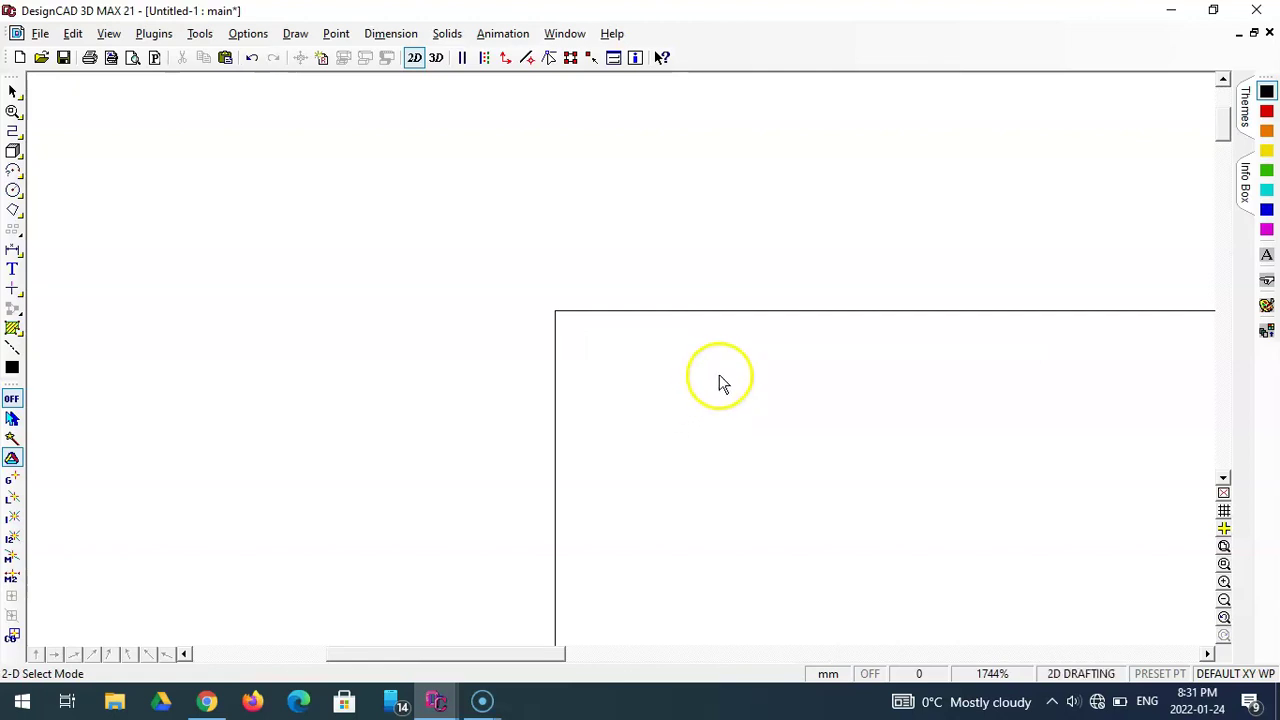
- Fit the drawing to the window, then zoom out three times to 92%
left_click(1224, 548)
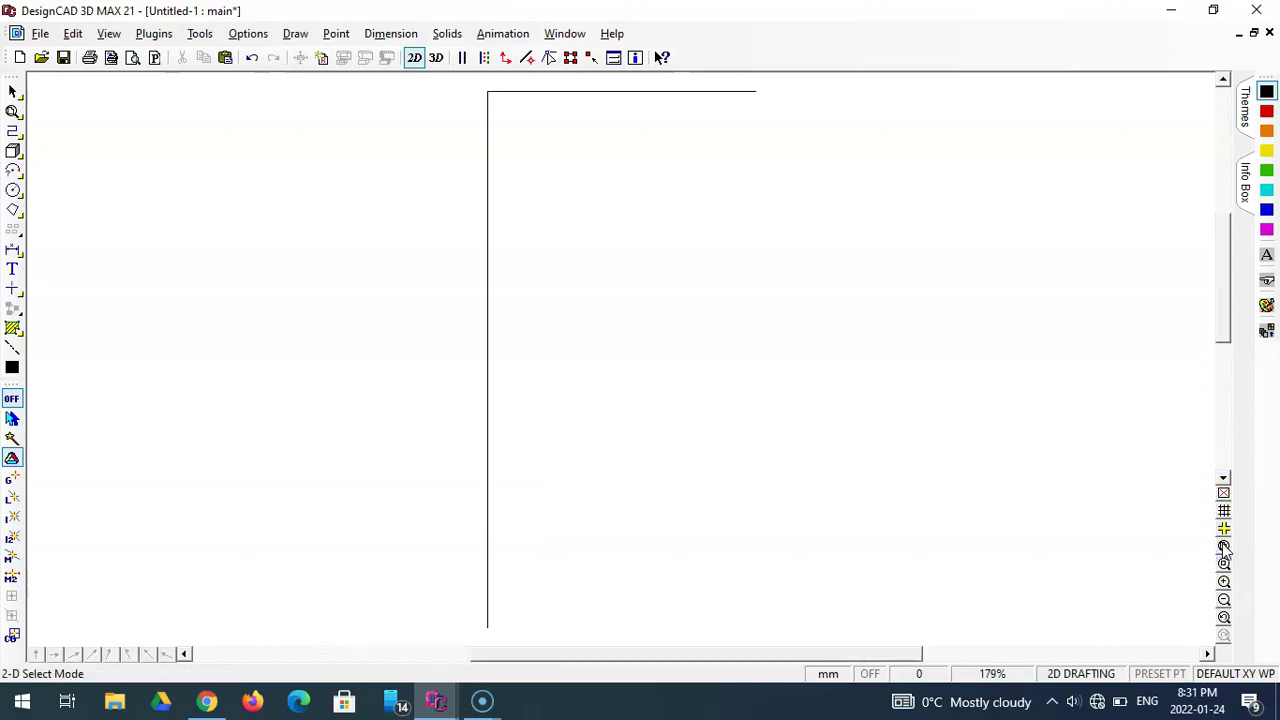
left_click(1225, 601)
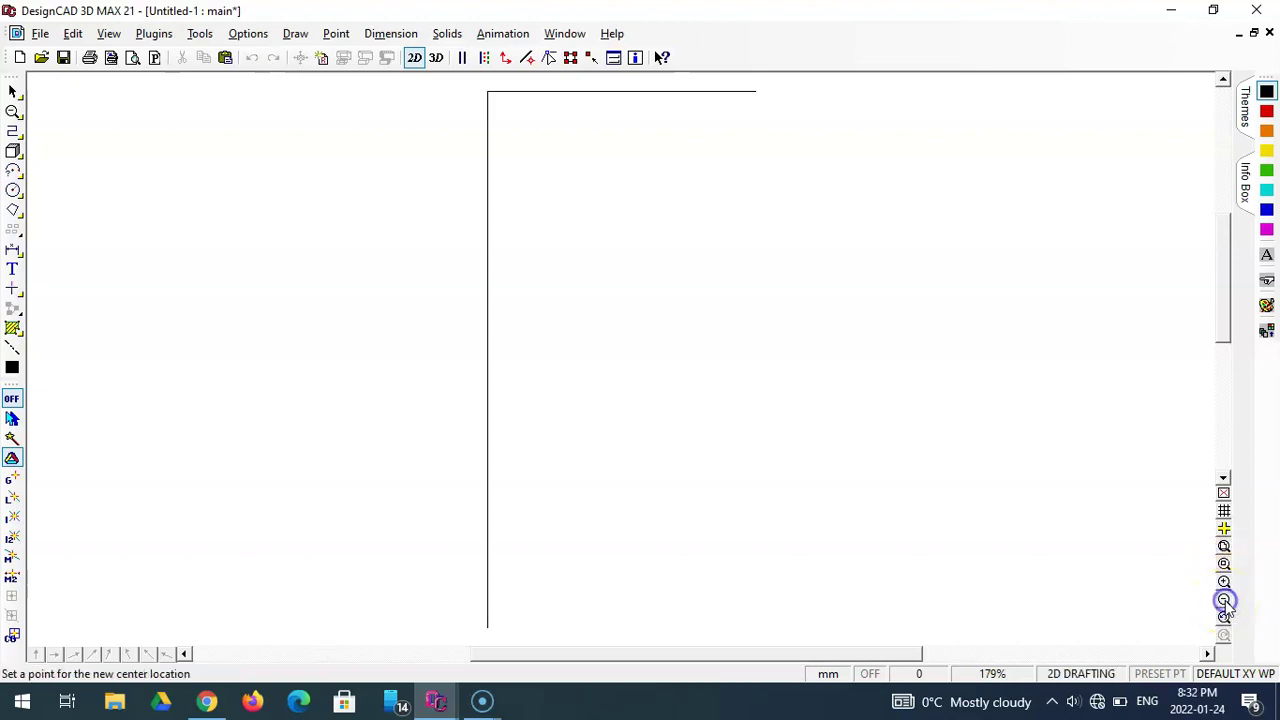
left_click(723, 346)
left_click(725, 347)
left_click(724, 347)
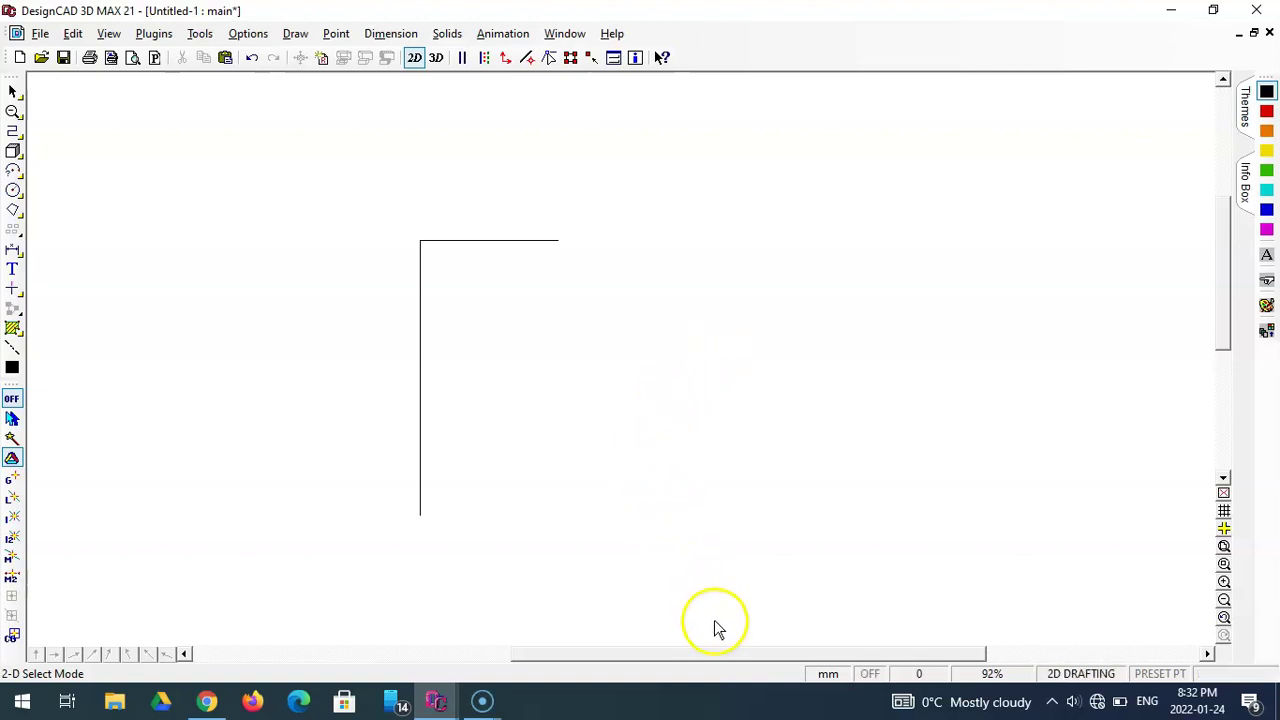
- Scroll right and up so the L-corner sits lower left with open space to its right
left_click_drag(727, 657, 840, 646)
left_click_drag(1223, 346, 1224, 318)
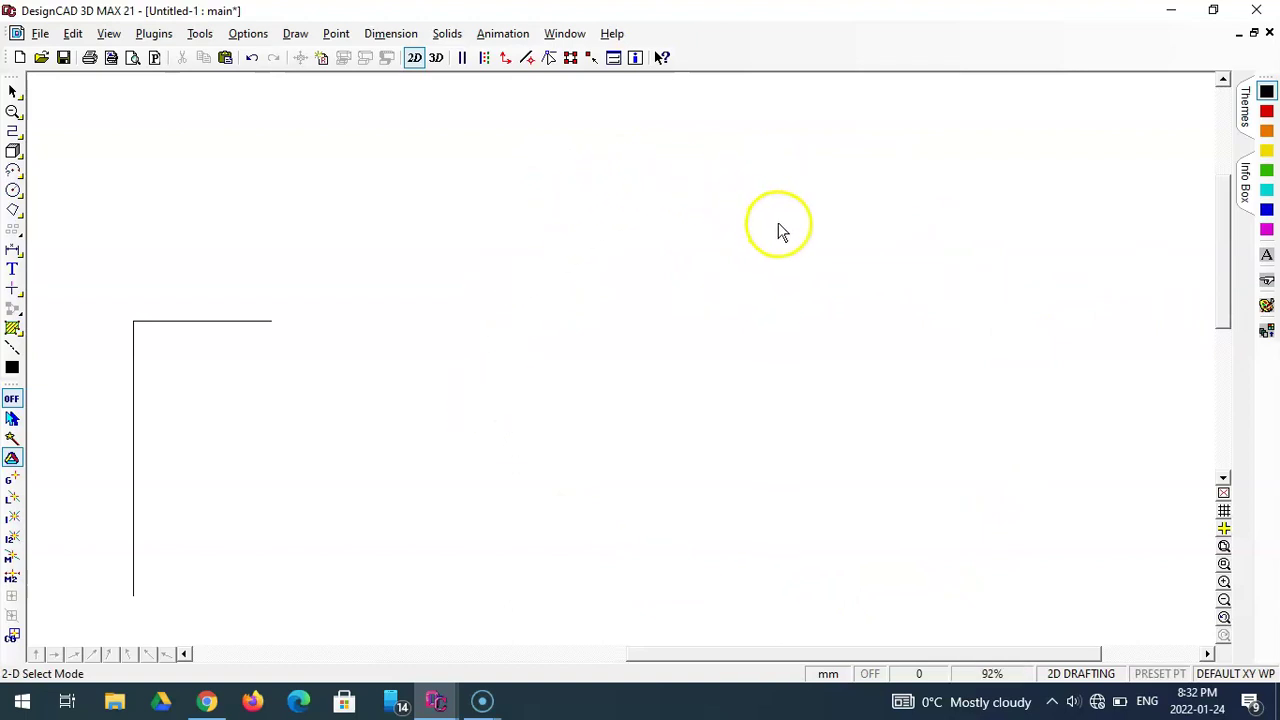
- Start an Ortho Line at the top line's right end and rise 20 mm (relative DX 0, DY 20)
left_click(14, 131)
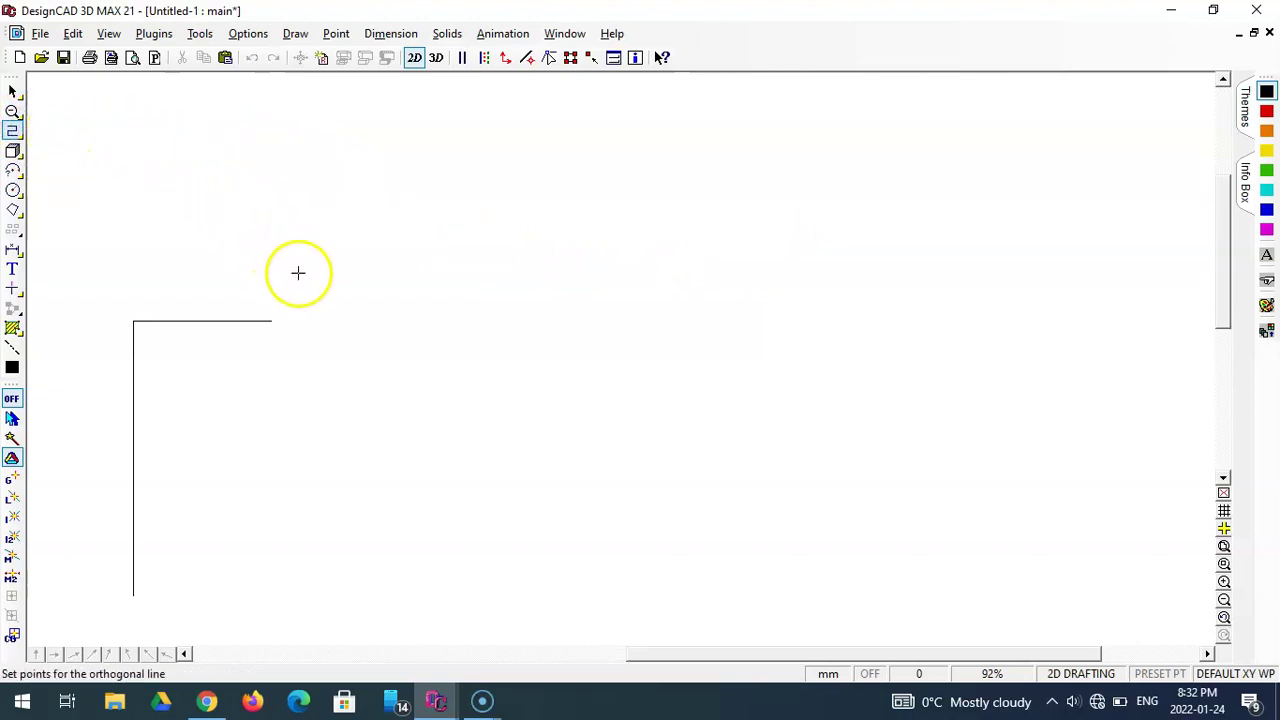
left_click(271, 321)
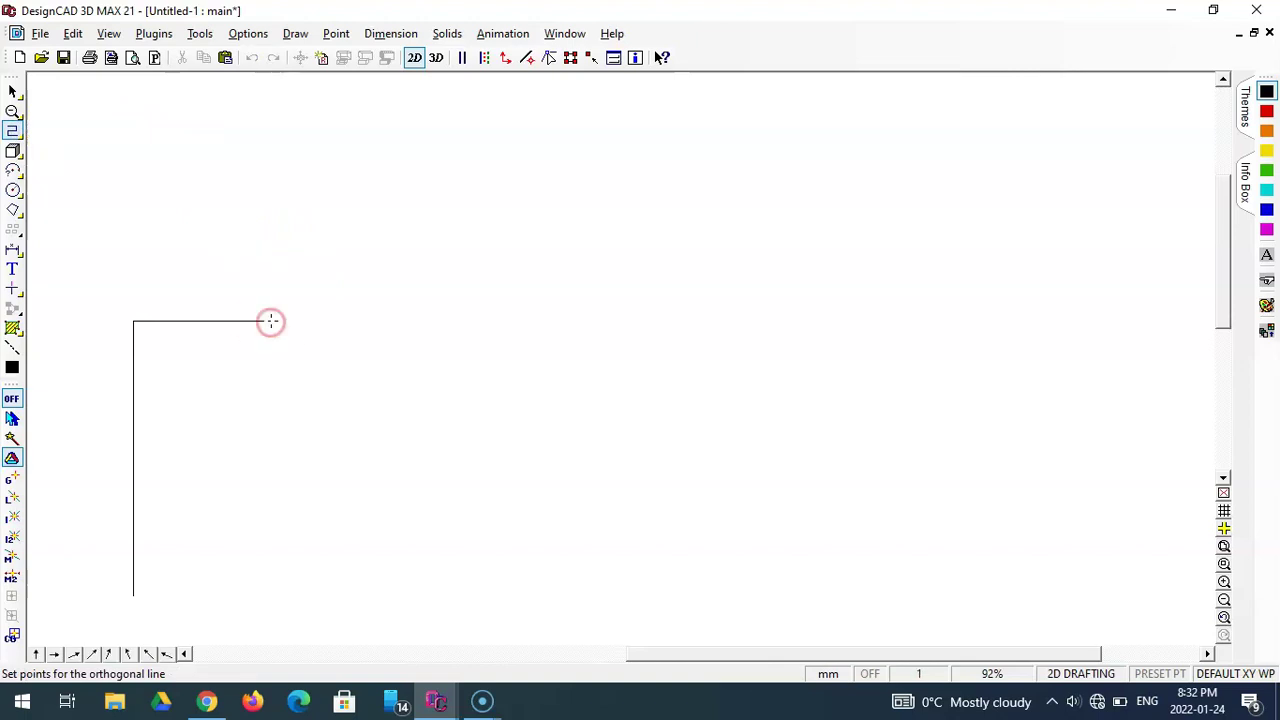
left_click_drag(271, 321, 271, 273)
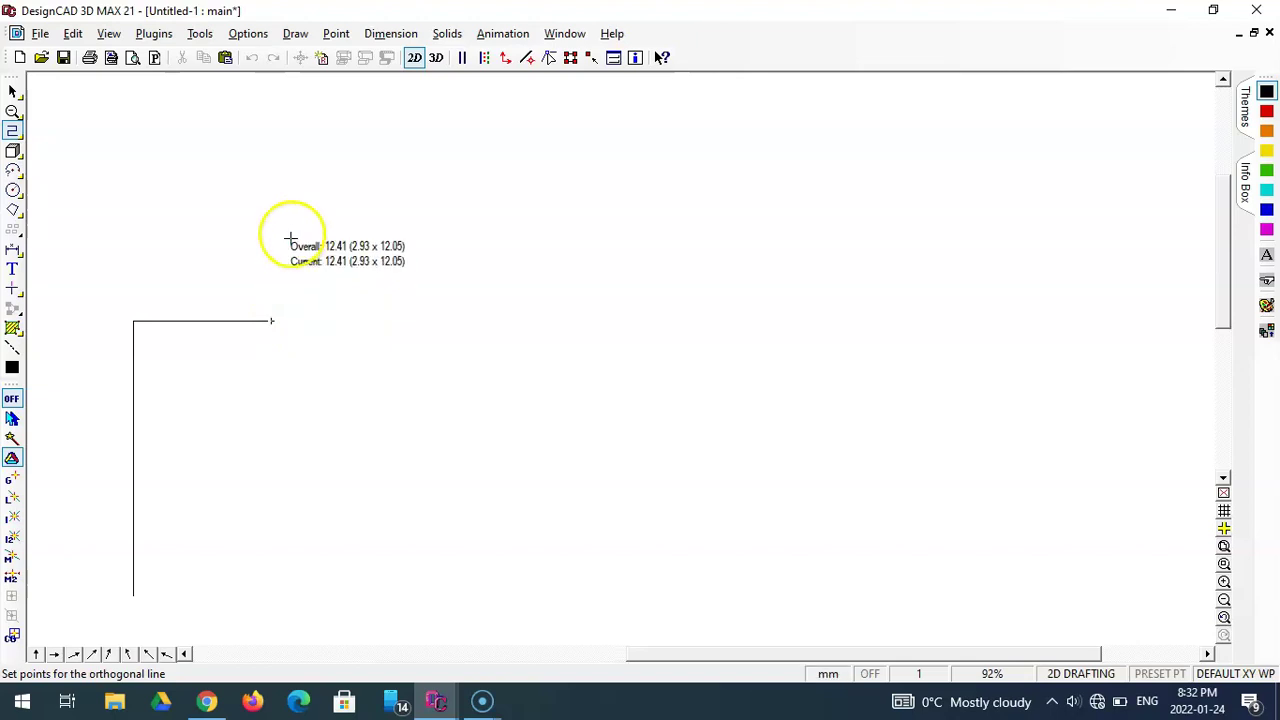
left_click(336, 36)
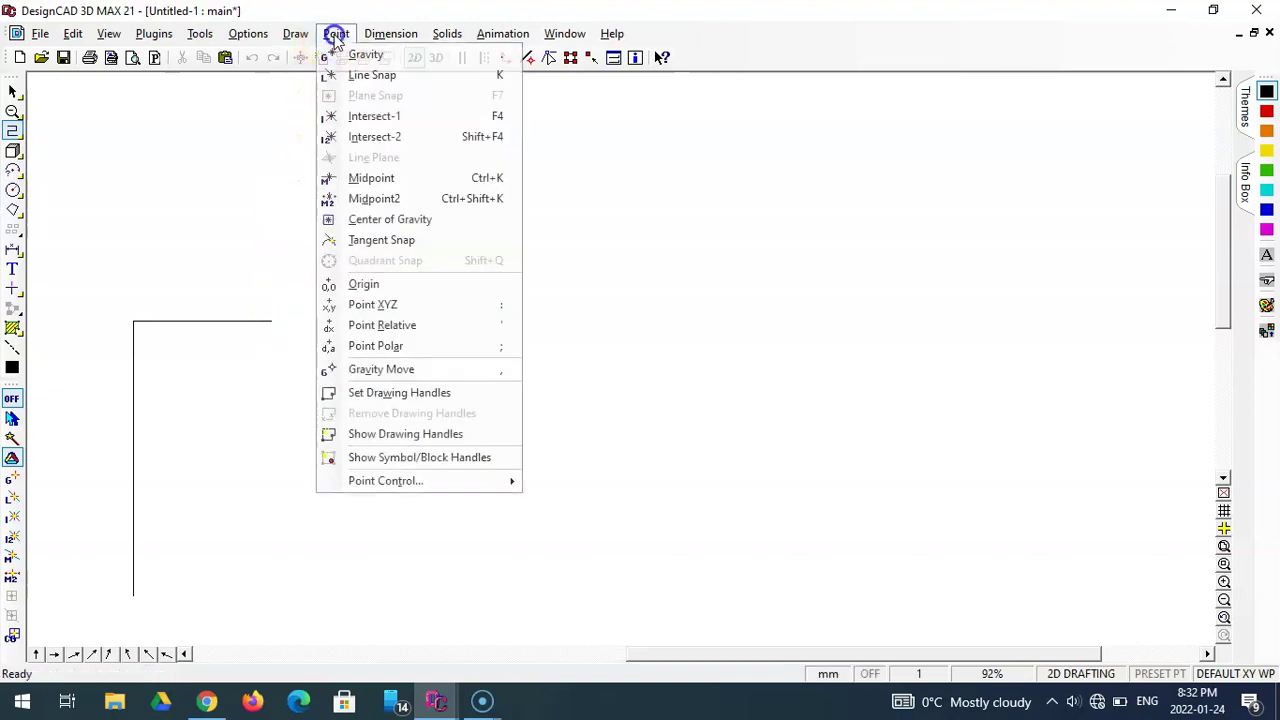
left_click(425, 325)
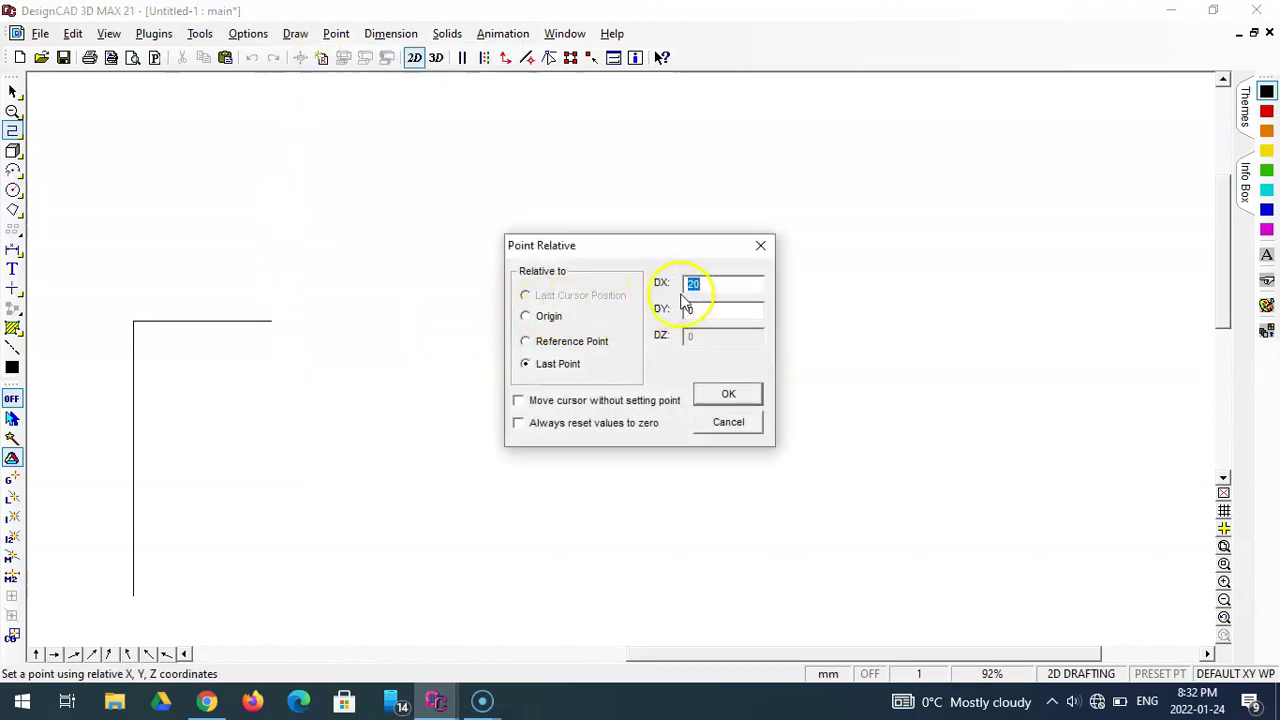
type("0")
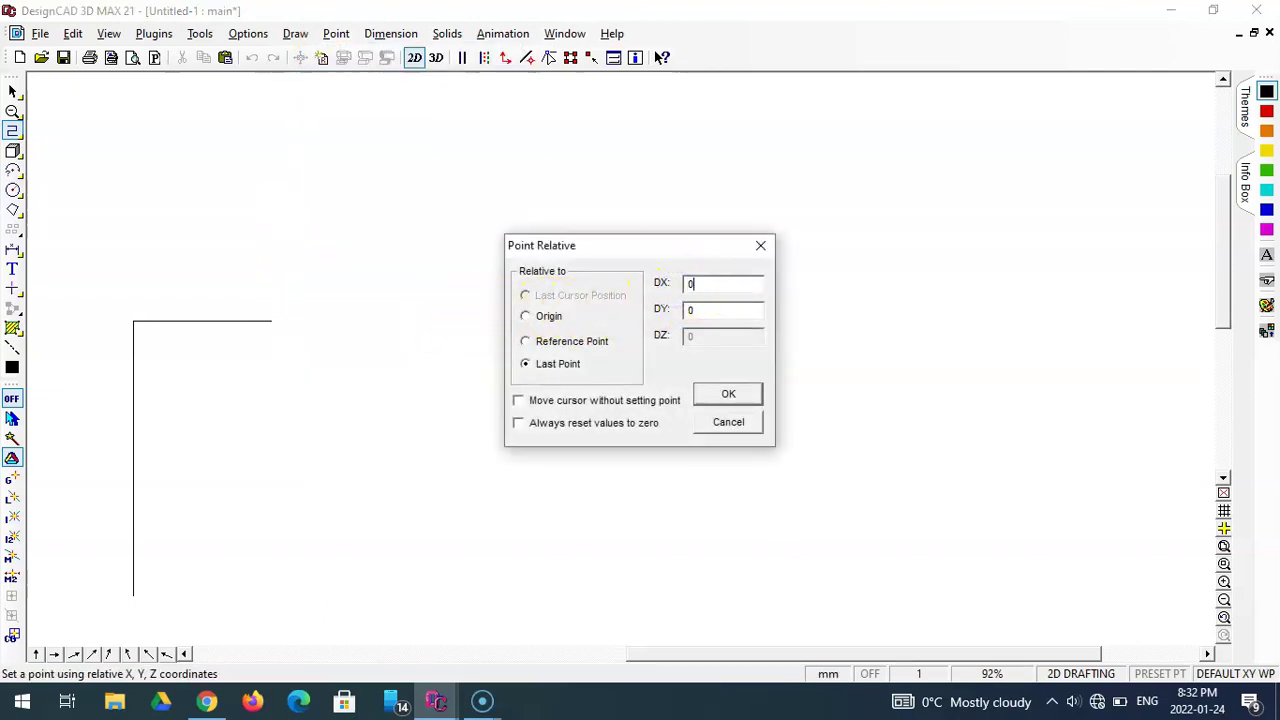
left_click_drag(722, 312, 672, 314)
type("20")
key("Return")
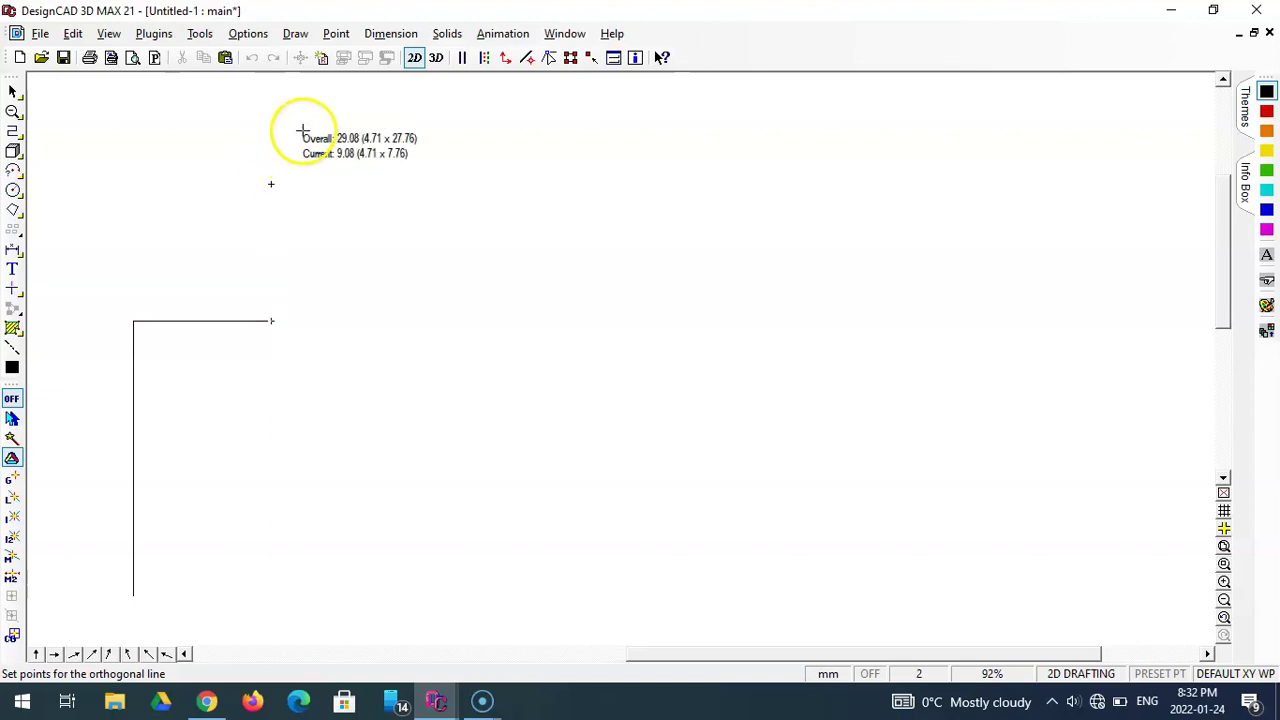
- Place the next point at relative DX 20, DY 20 for the 20 mm run right
left_click(336, 34)
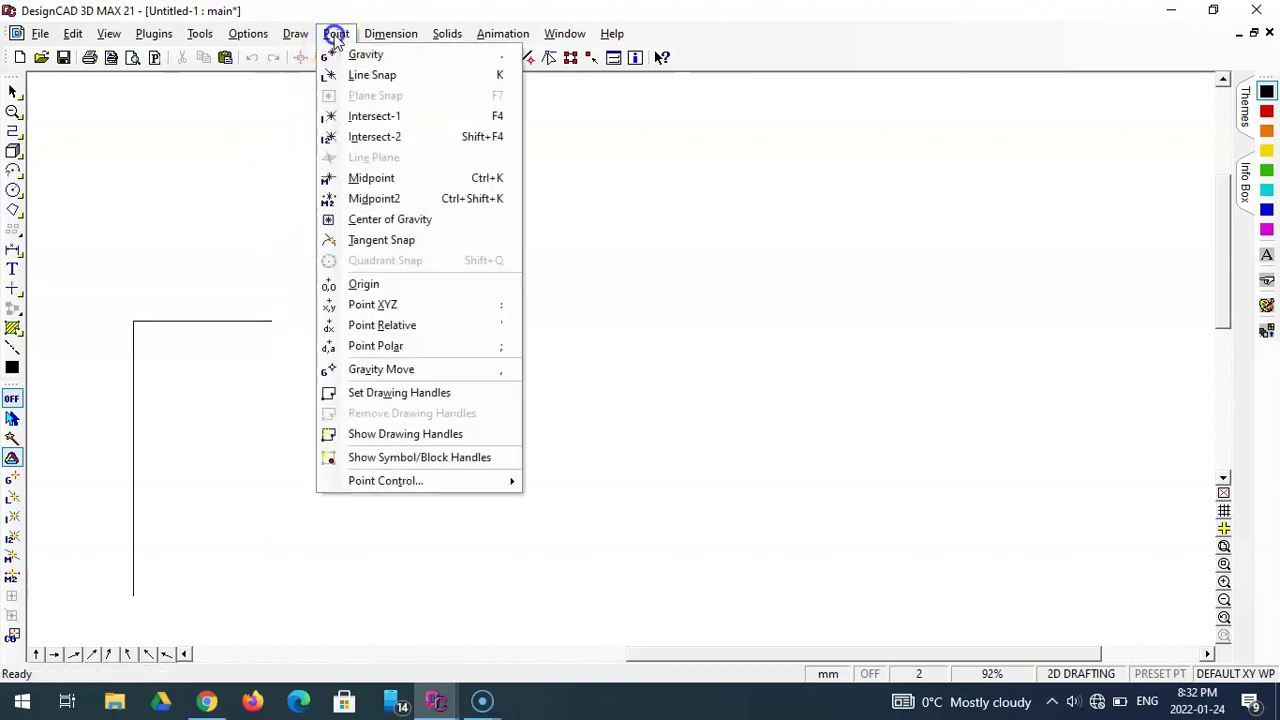
left_click(400, 325)
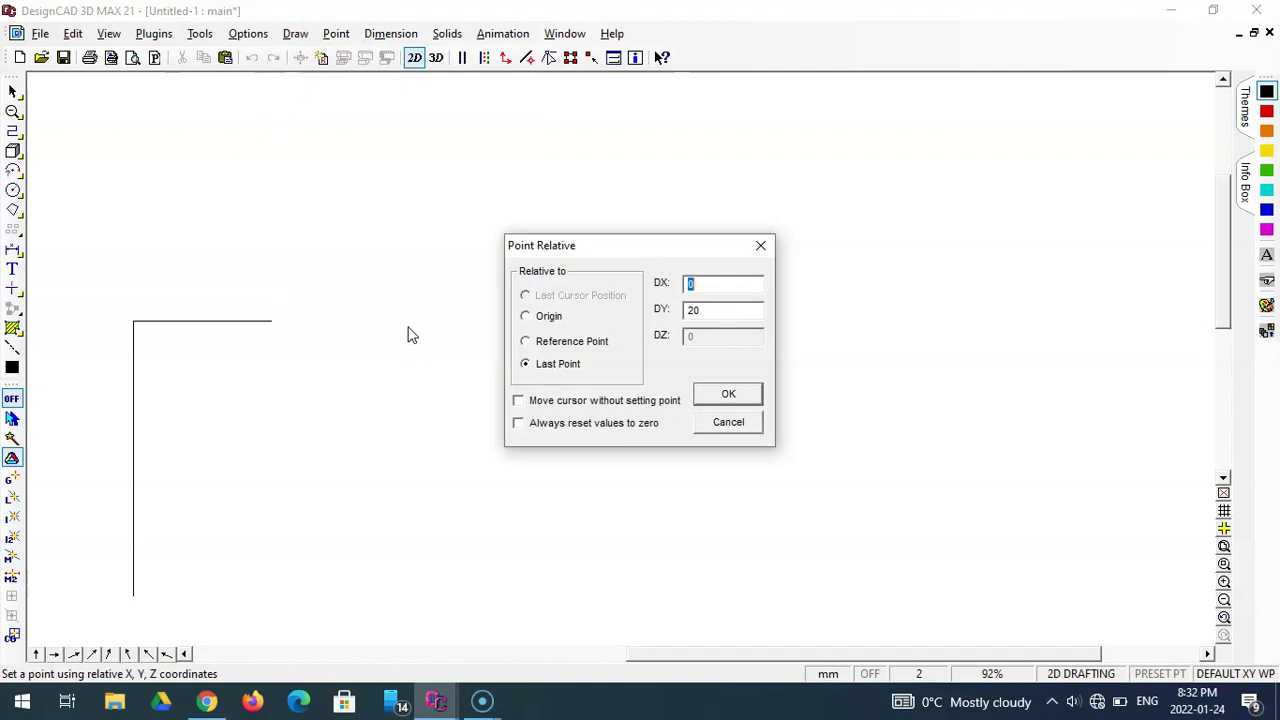
type("20")
double_click(716, 312)
type("20")
key("Return")
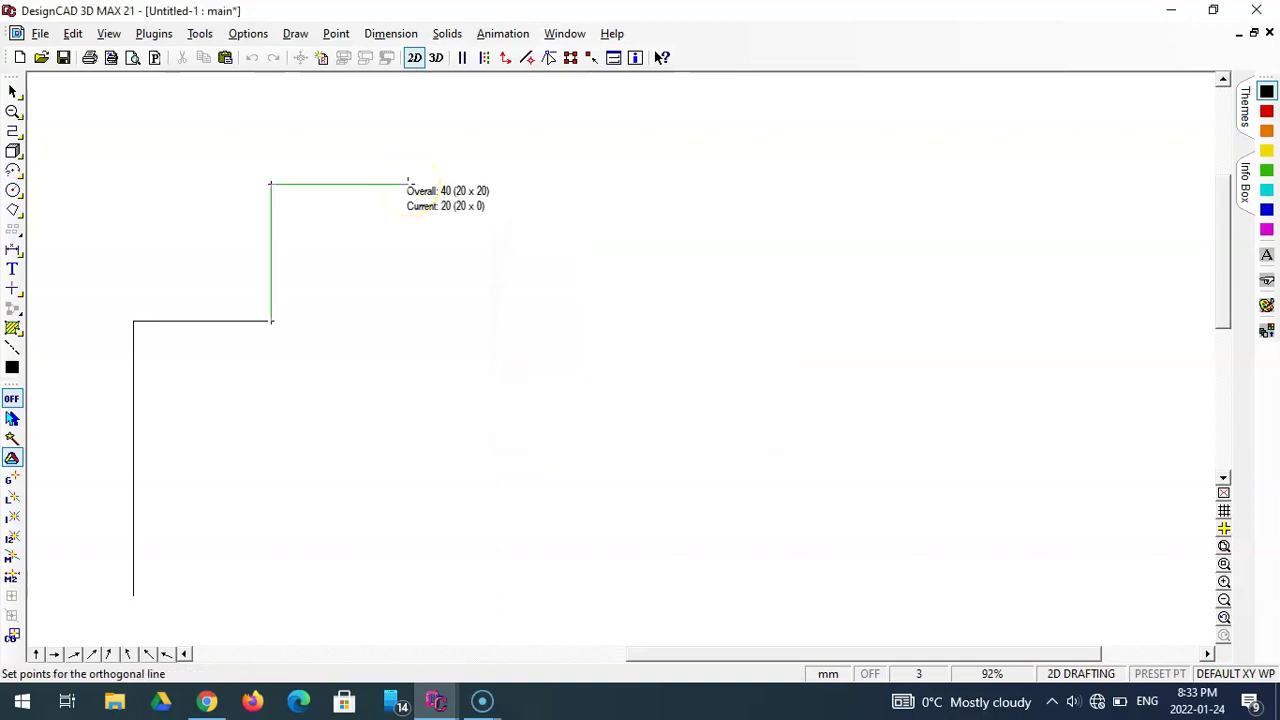
- Drop the line 20 mm with a relative point of DX 0, DY -20
left_click(336, 33)
left_click(412, 326)
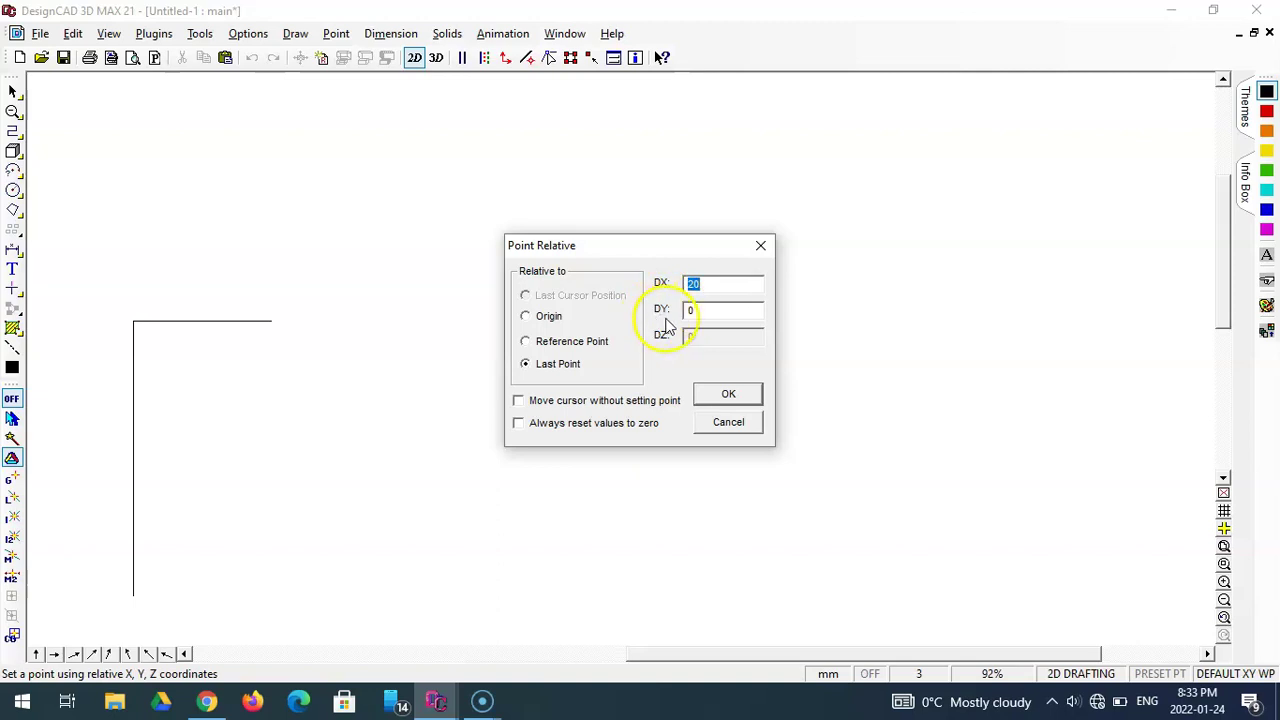
key("Tab")
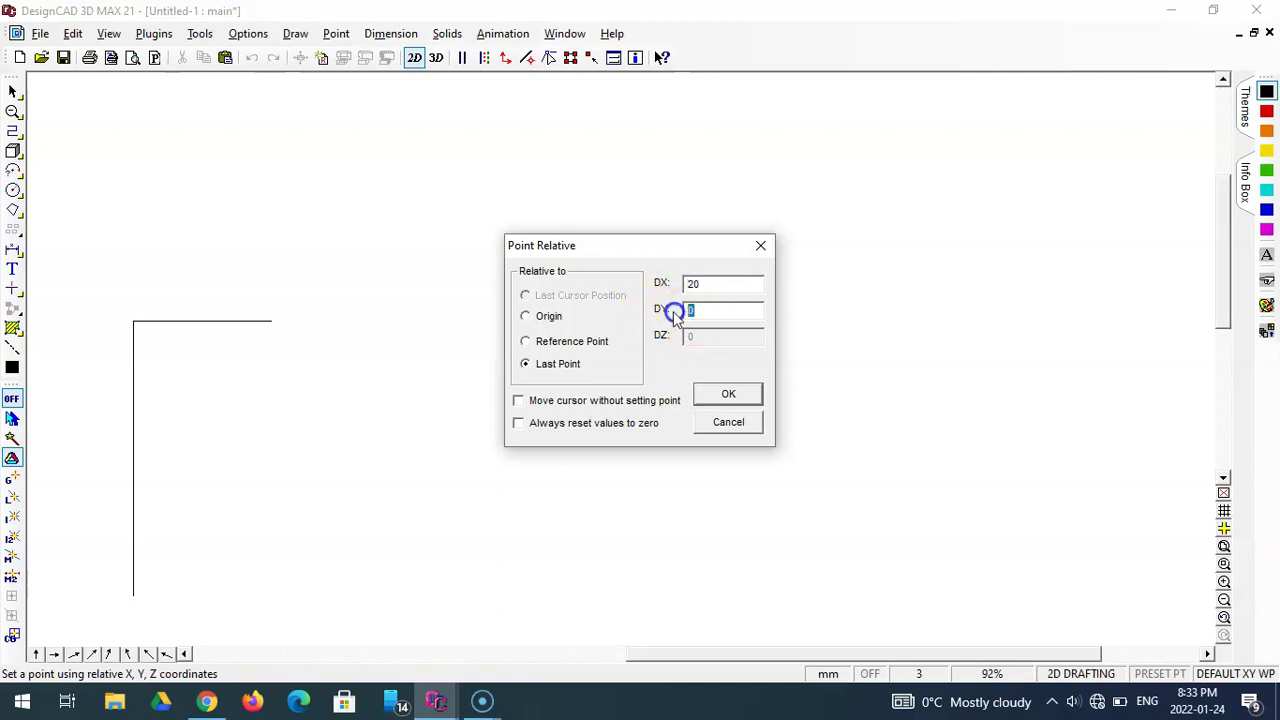
type("-2")
double_click(720, 284)
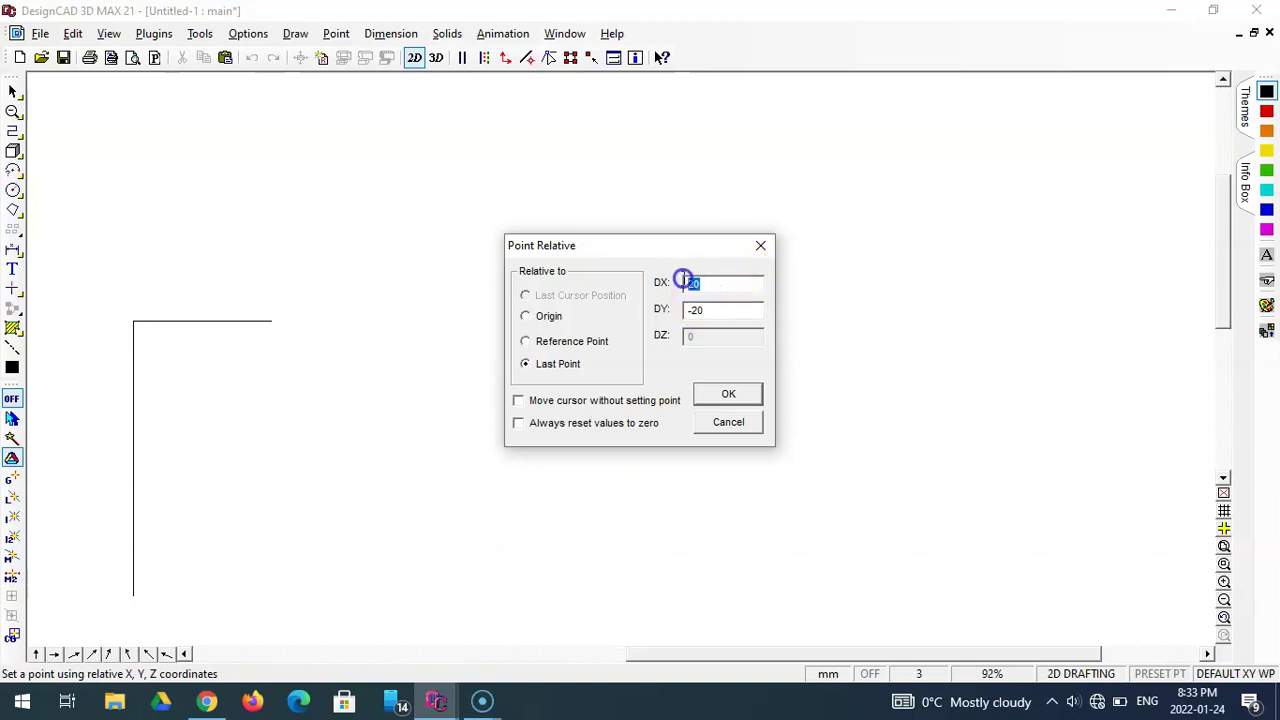
type("0")
key("Return")
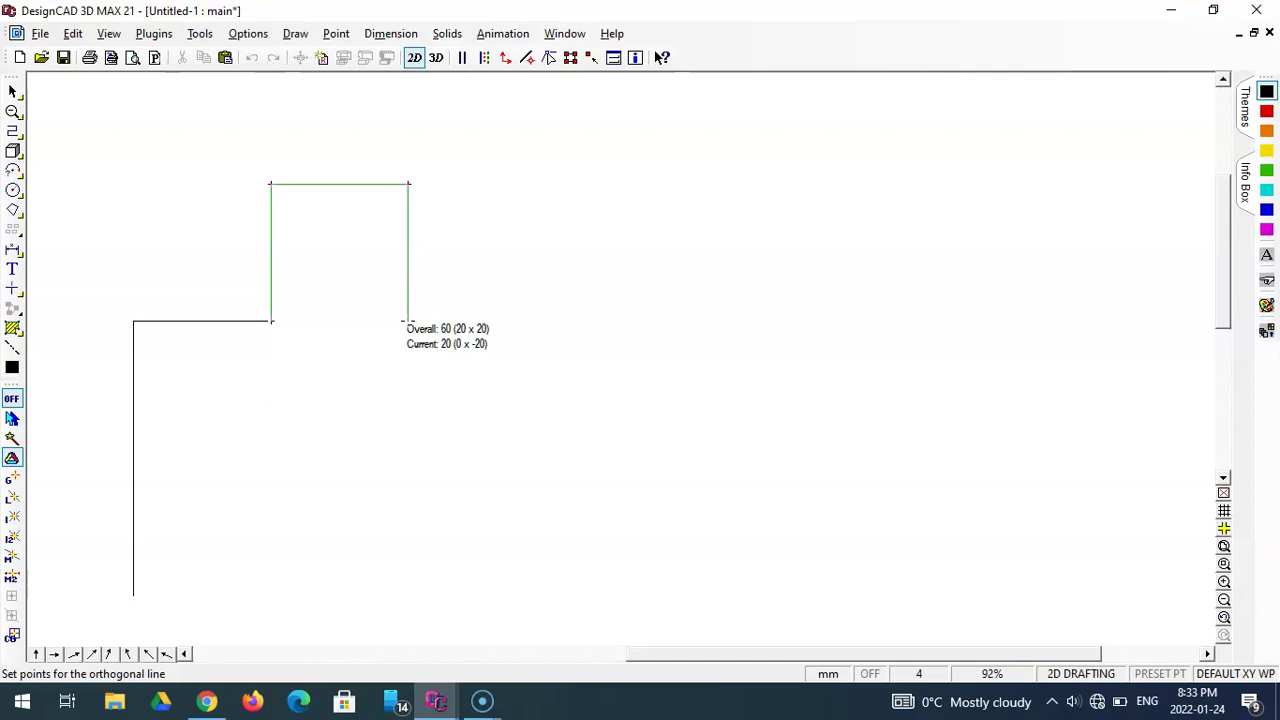
- Extend the line 20 mm right with a relative point of DX 20, DY 0
key("Escape")
left_click(336, 33)
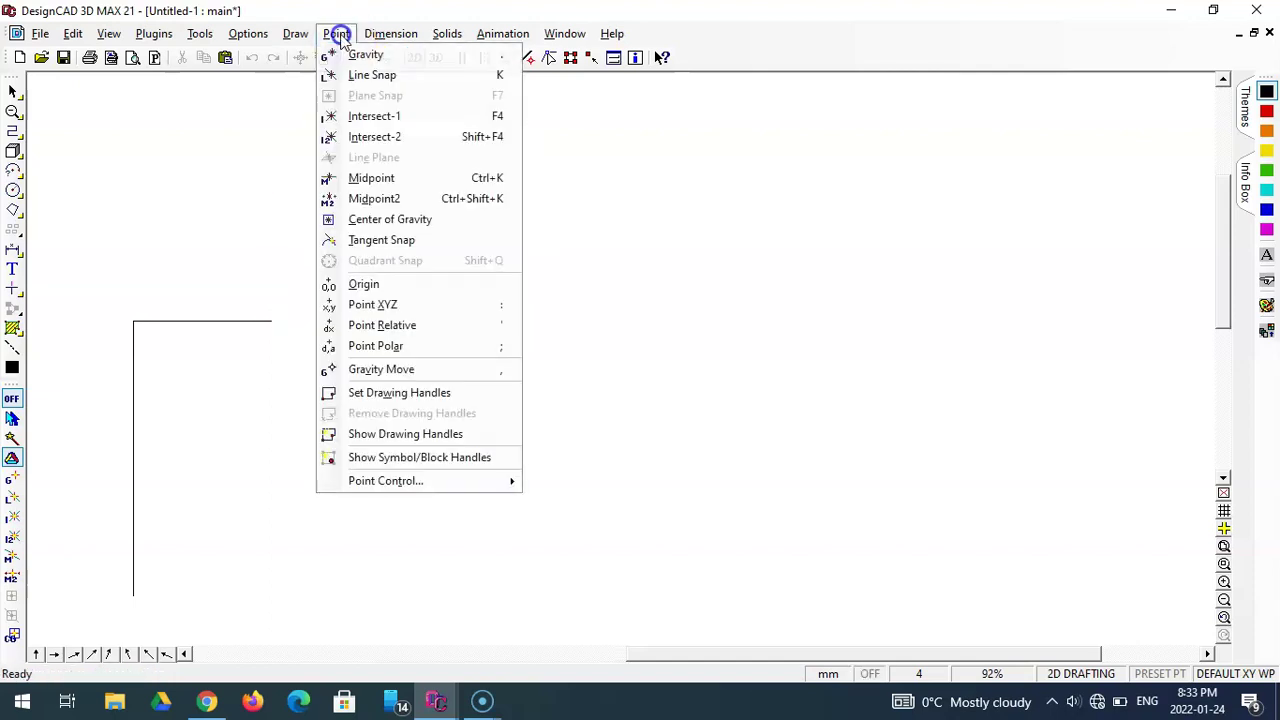
left_click(414, 325)
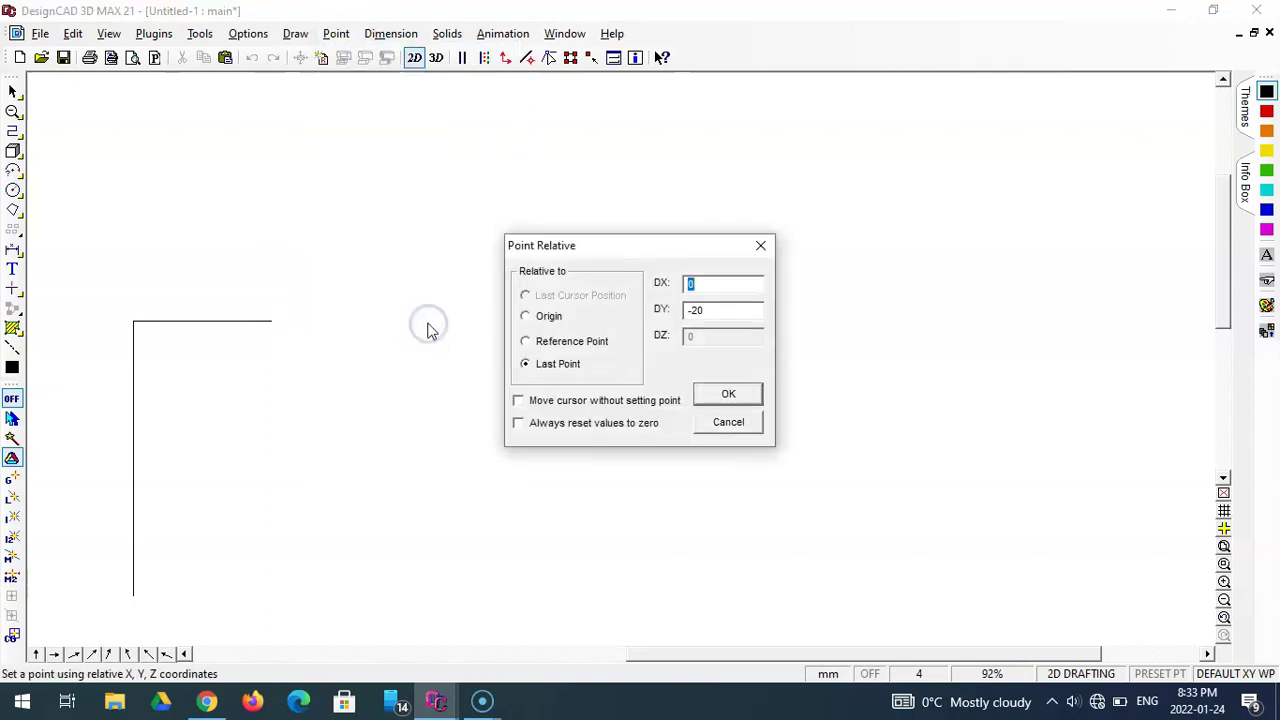
type("2")
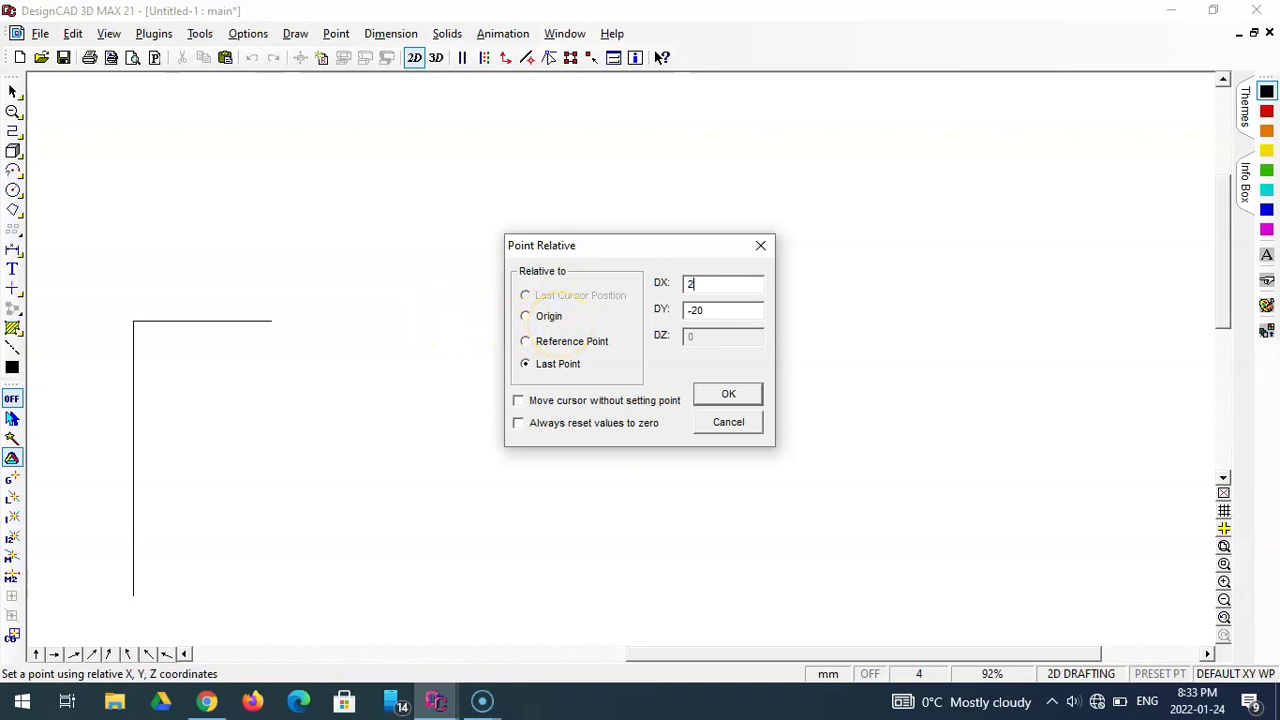
left_click_drag(714, 304, 686, 306)
type("0")
key("Return")
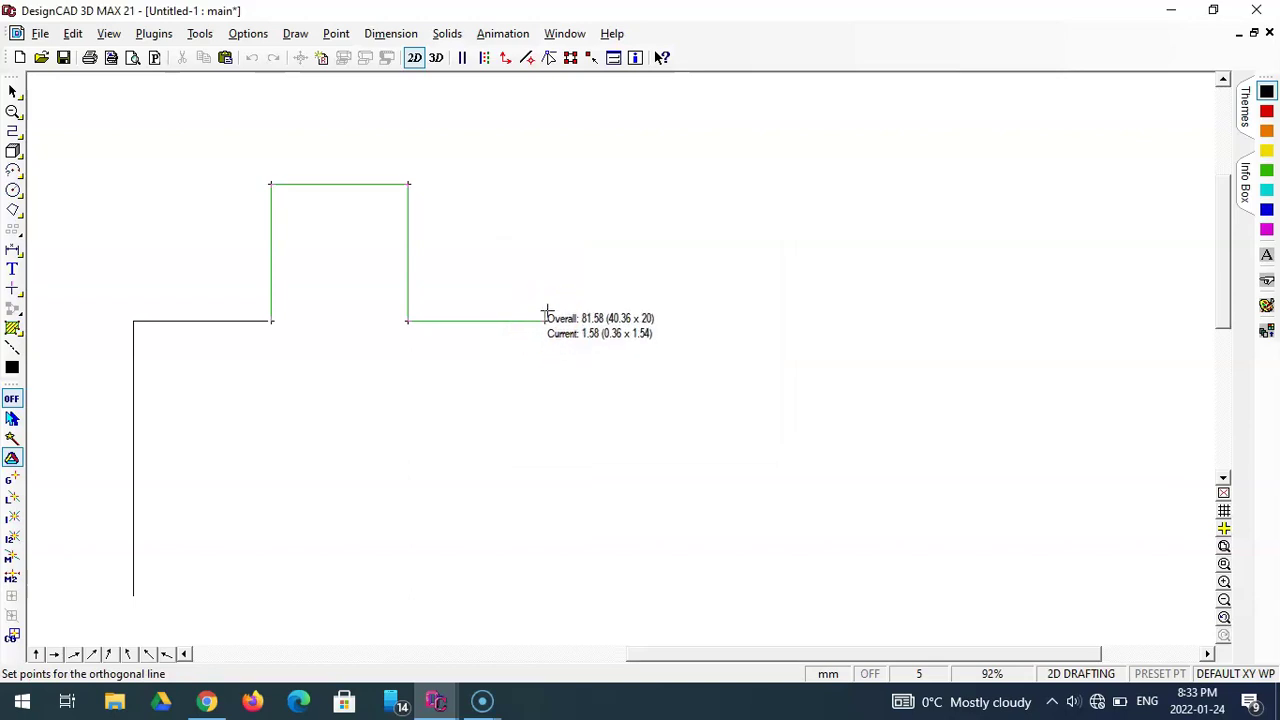
key("Escape")
key("Escape")
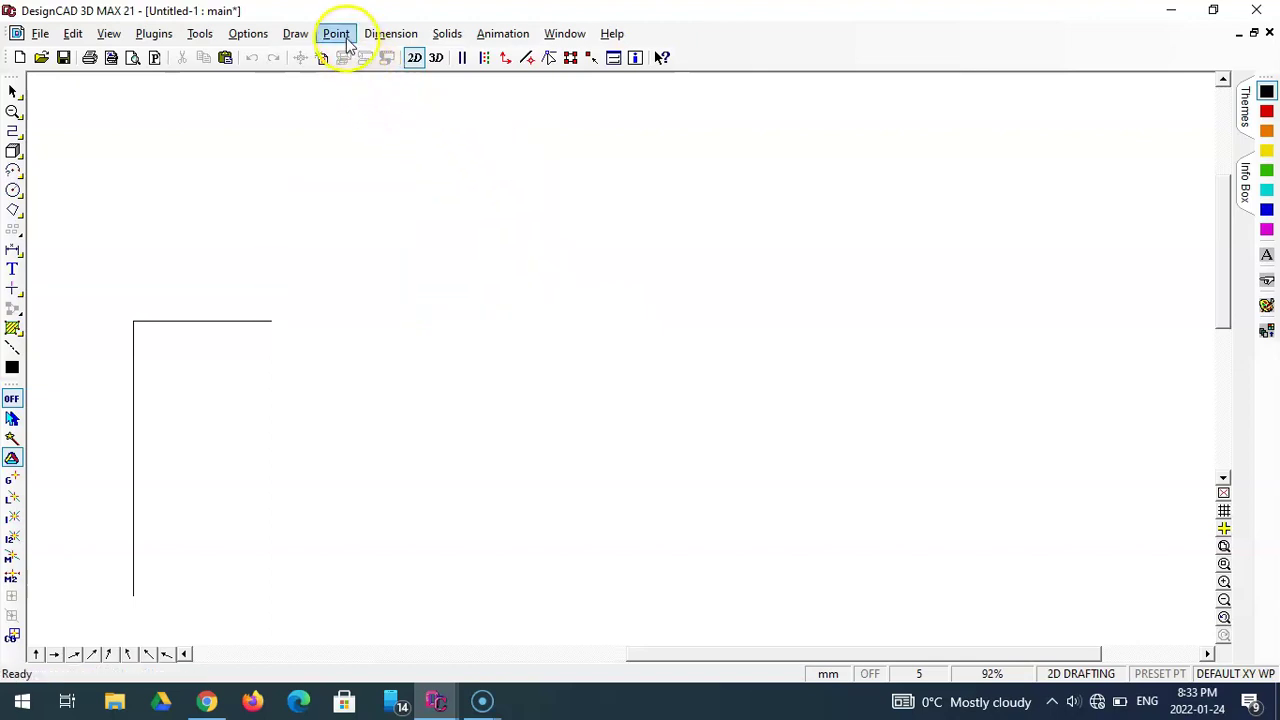
- Form the second tab: rise 20 mm (DX 0, DY 20), then run 20 mm right (DX 20, DY 0)
left_click(336, 34)
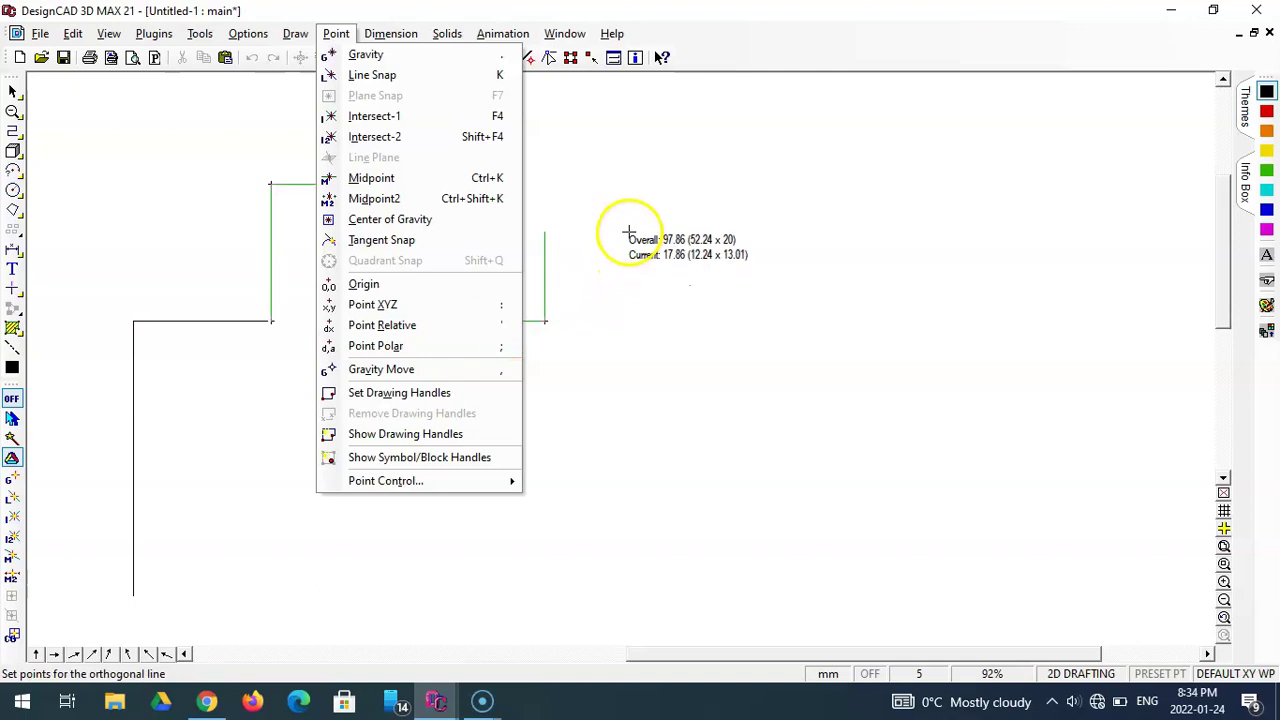
key("Escape")
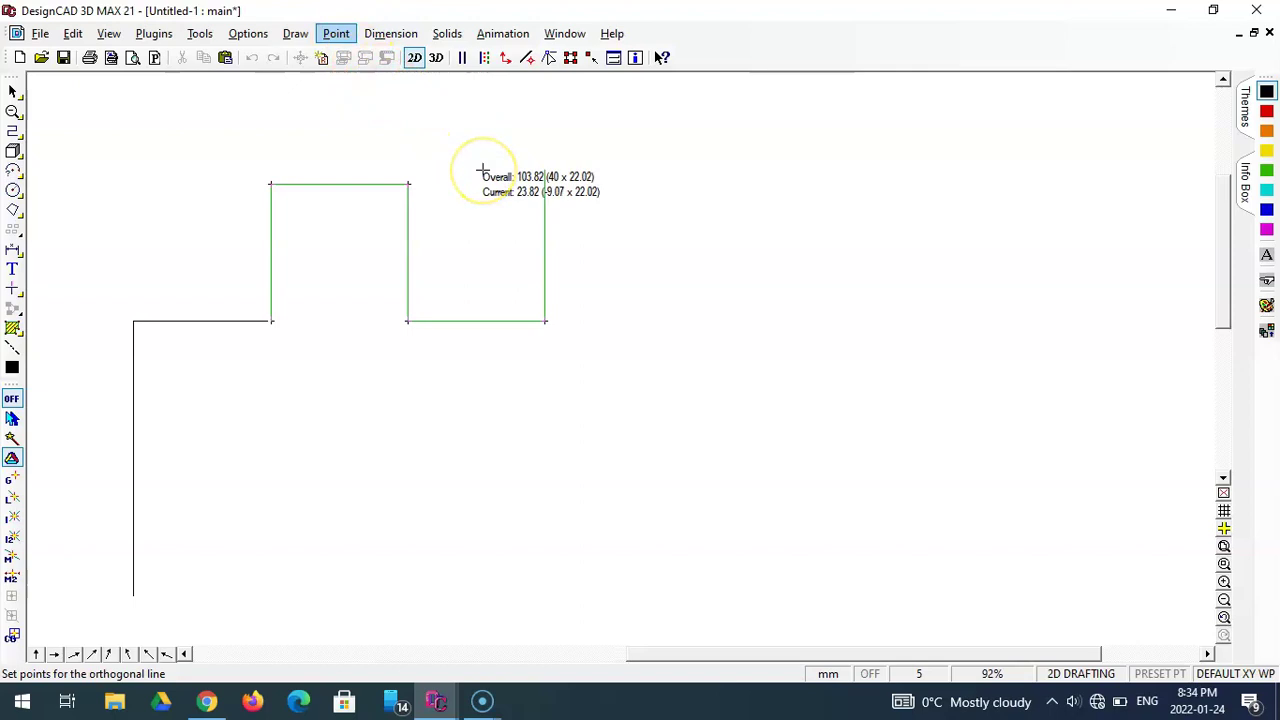
key("'")
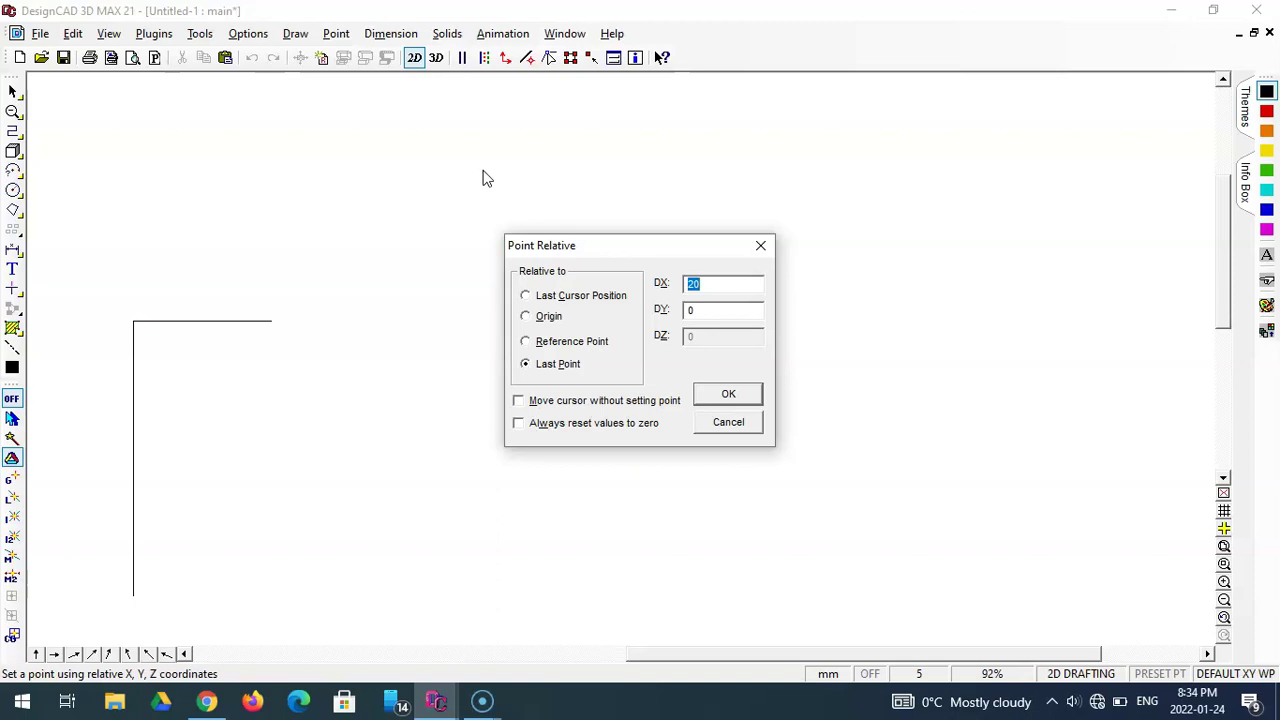
type("0")
left_click_drag(709, 313, 669, 314)
type("20")
key("Return")
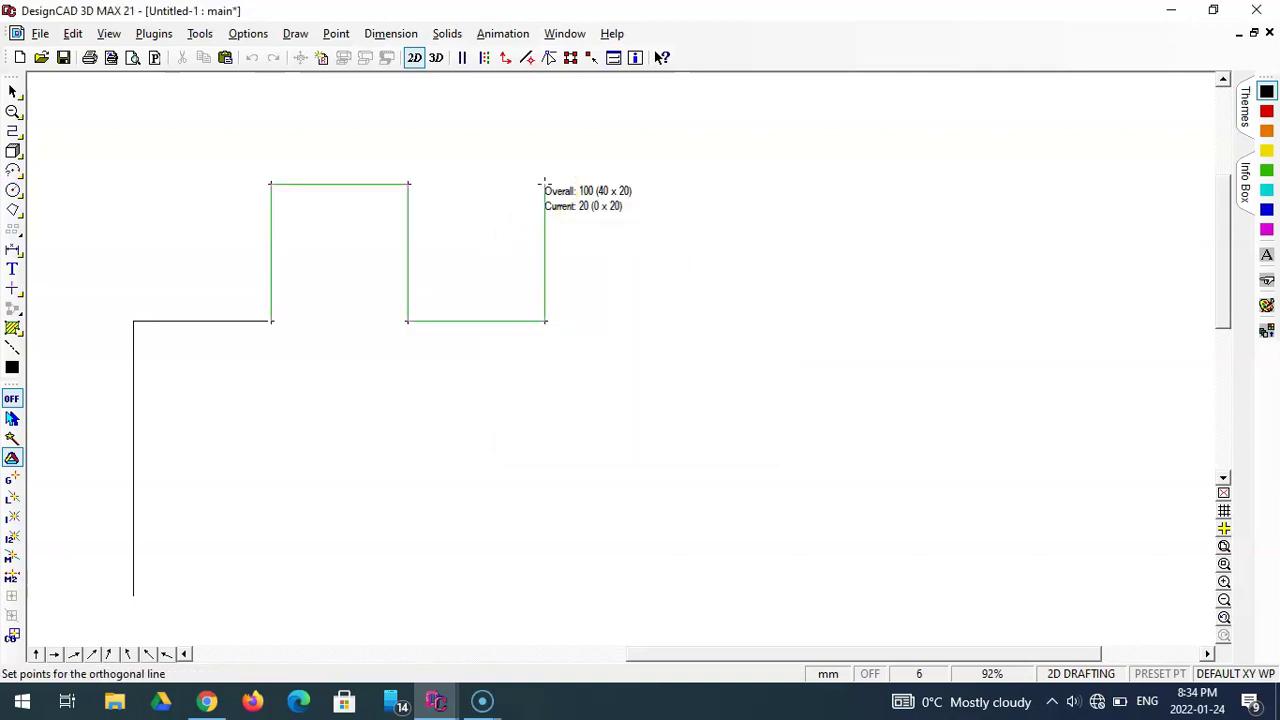
key("apostrophe")
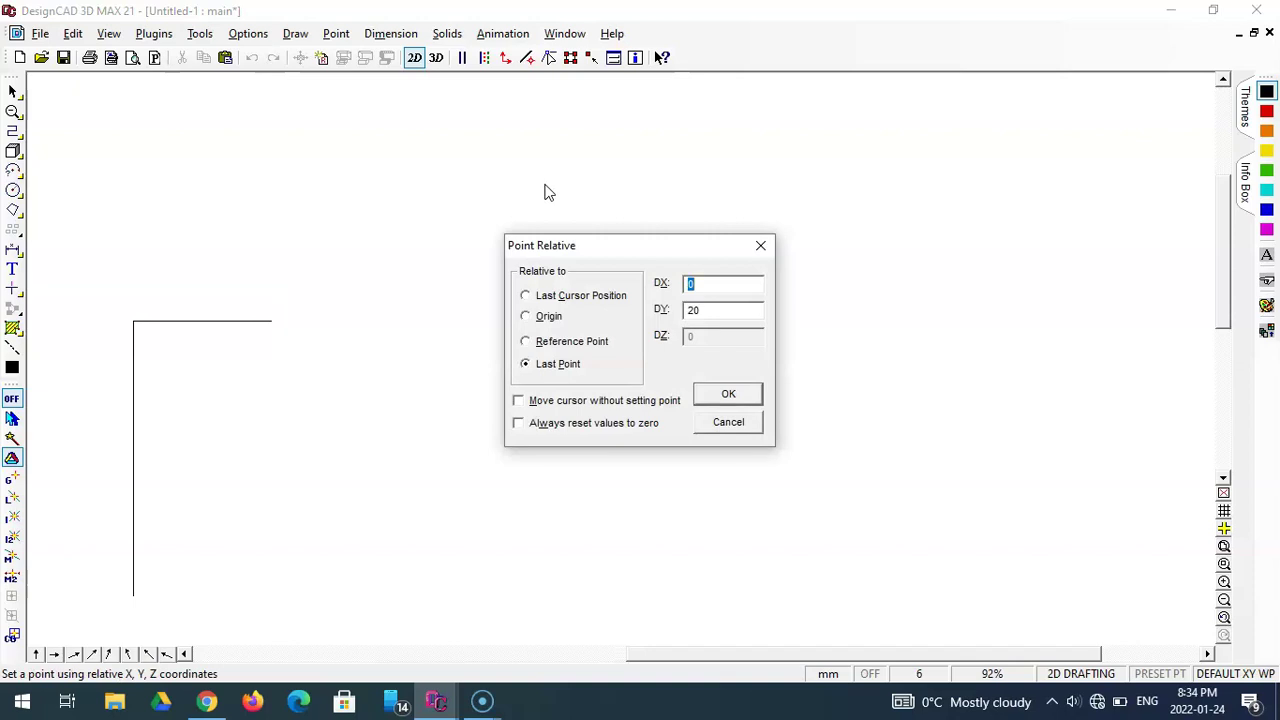
type("20")
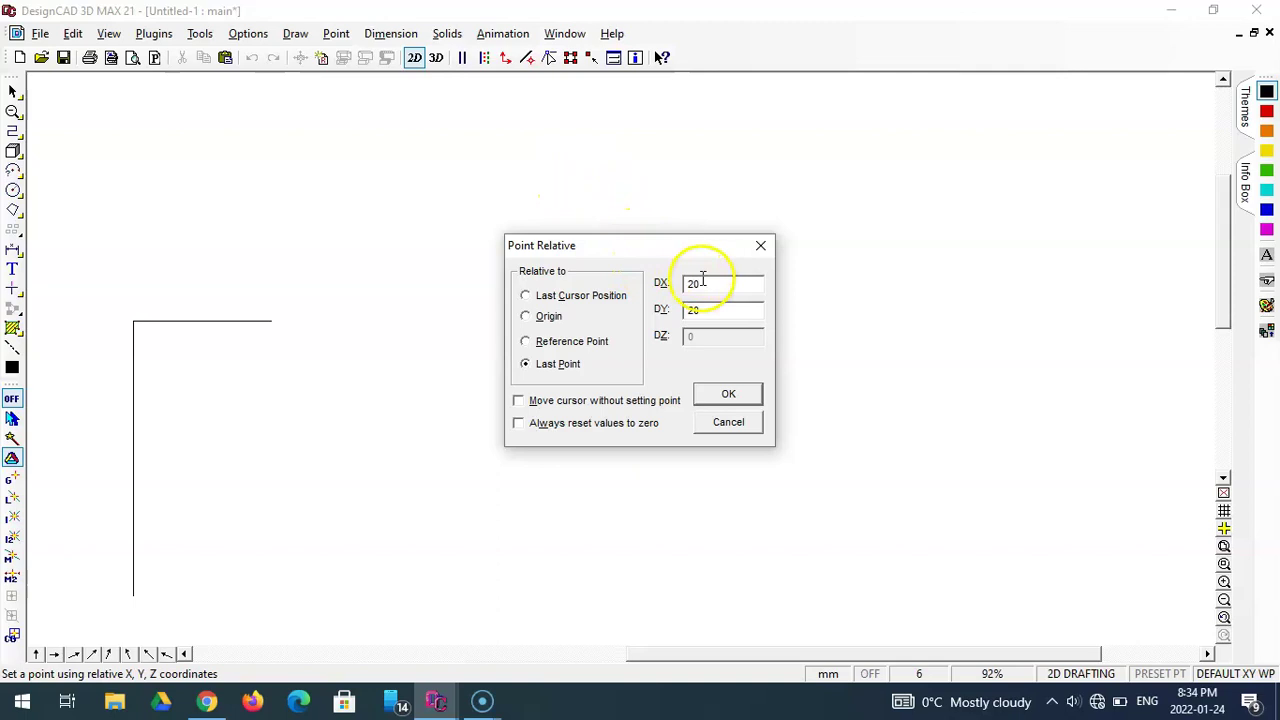
double_click(692, 310)
type("0")
key("Return")
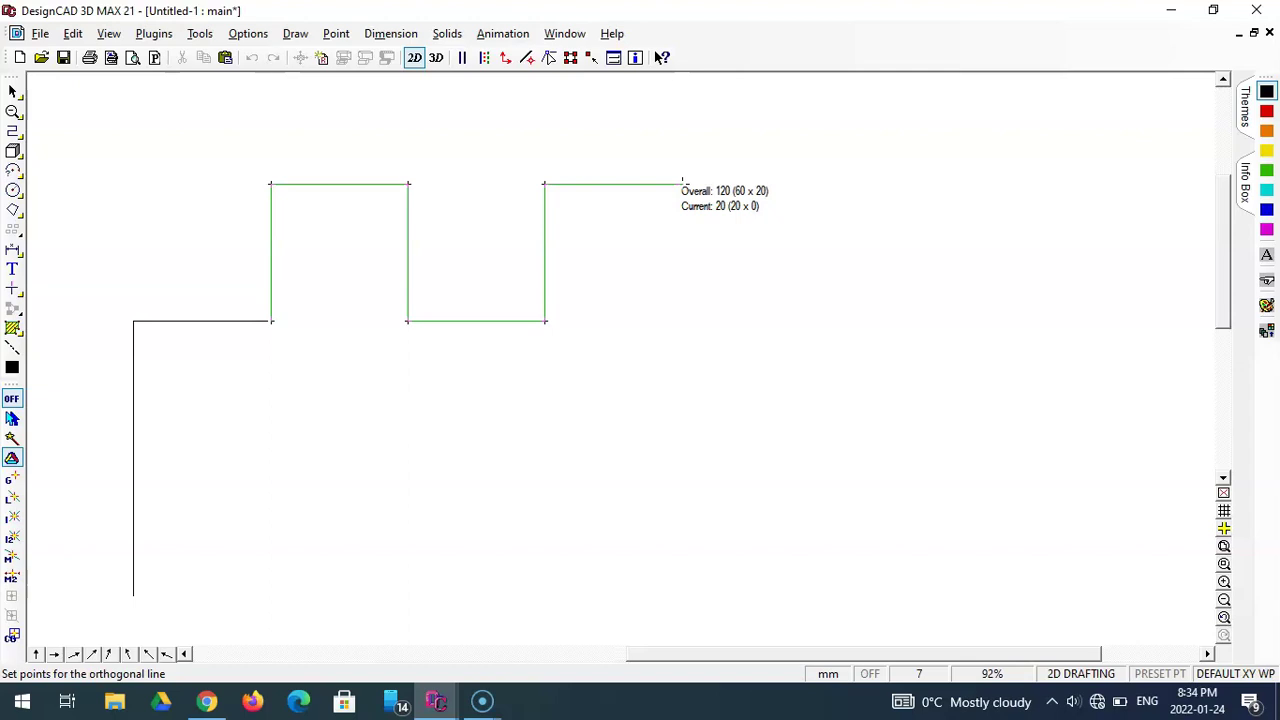
- Drop 20 mm (DX 0, DY -20), run 40 mm right (DX 40, DY 0), and finish the line
key("space")
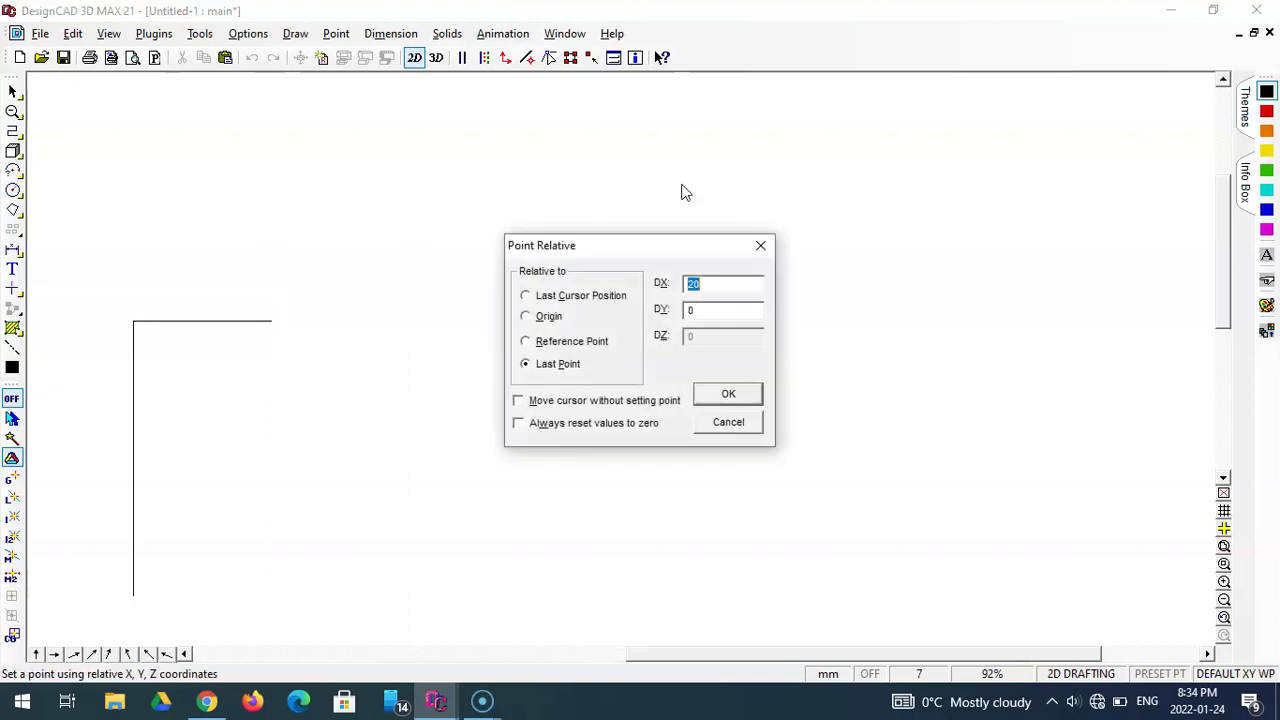
type("0")
key("Tab")
type("-20")
key("Return")
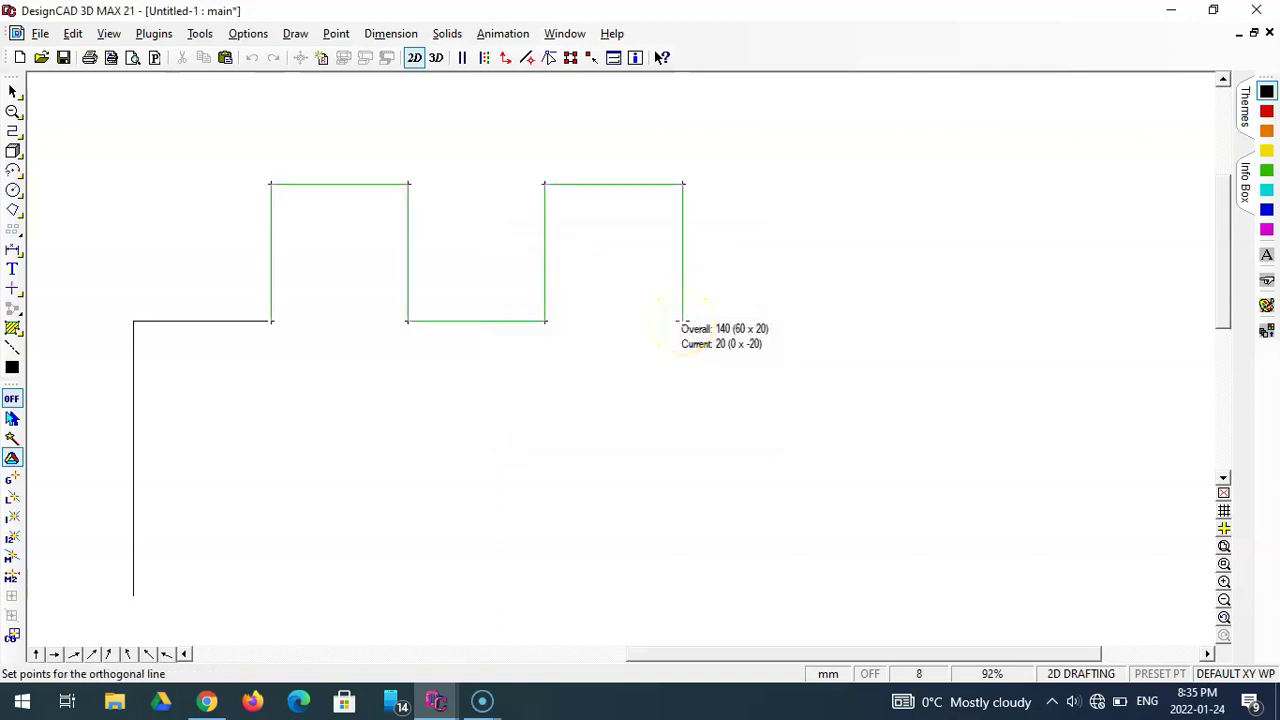
key("apostrophe")
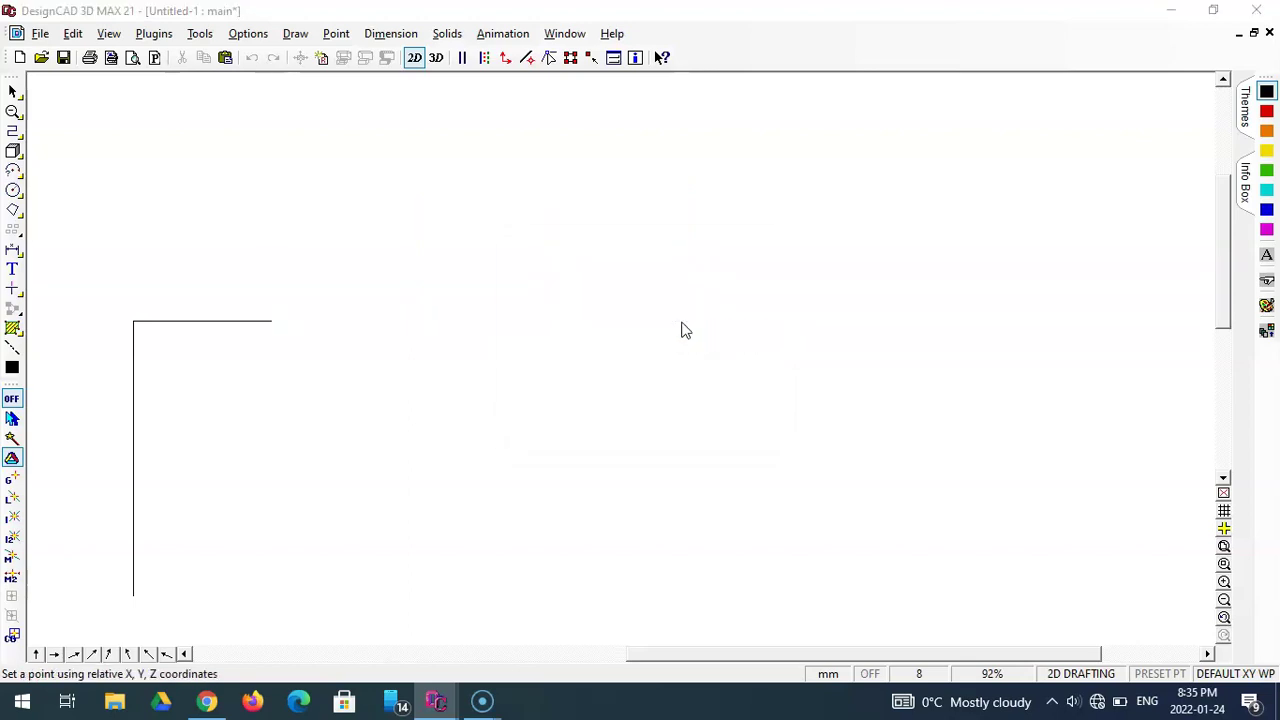
type("40")
key("Tab")
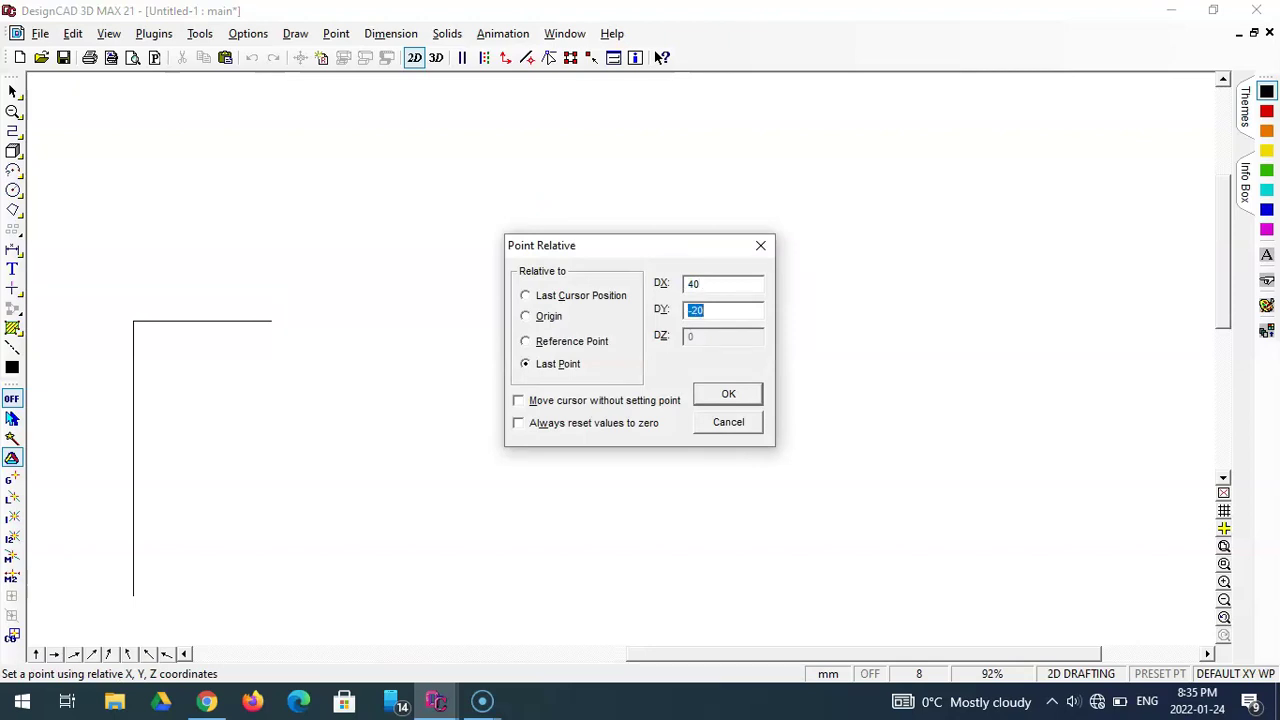
type("0")
key("Return")
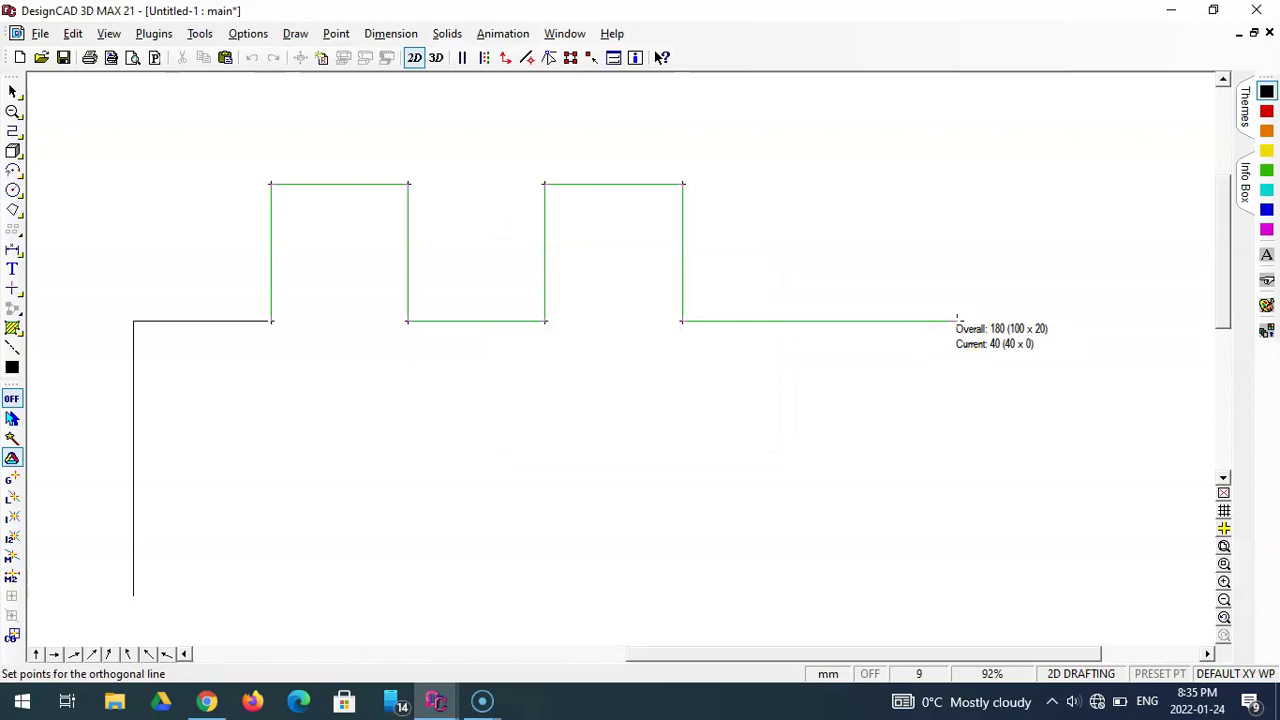
key("Return")
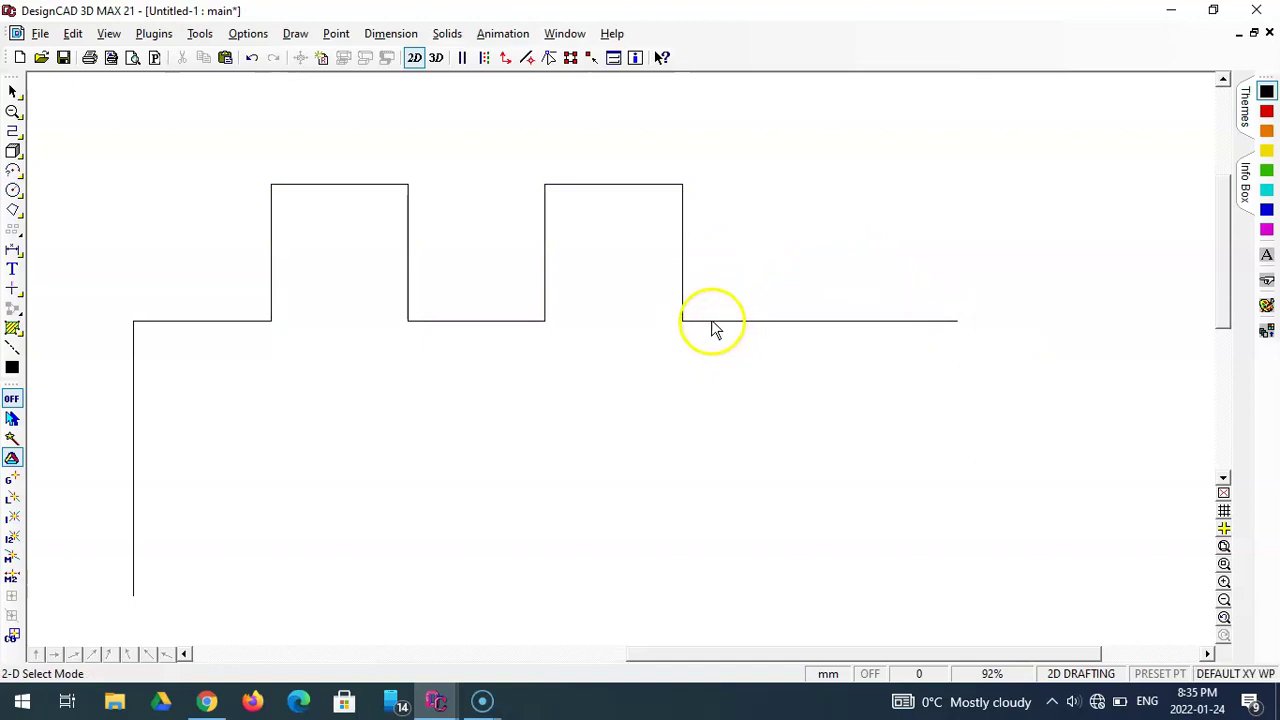
left_click(544, 262)
left_click_drag(544, 262, 571, 223)
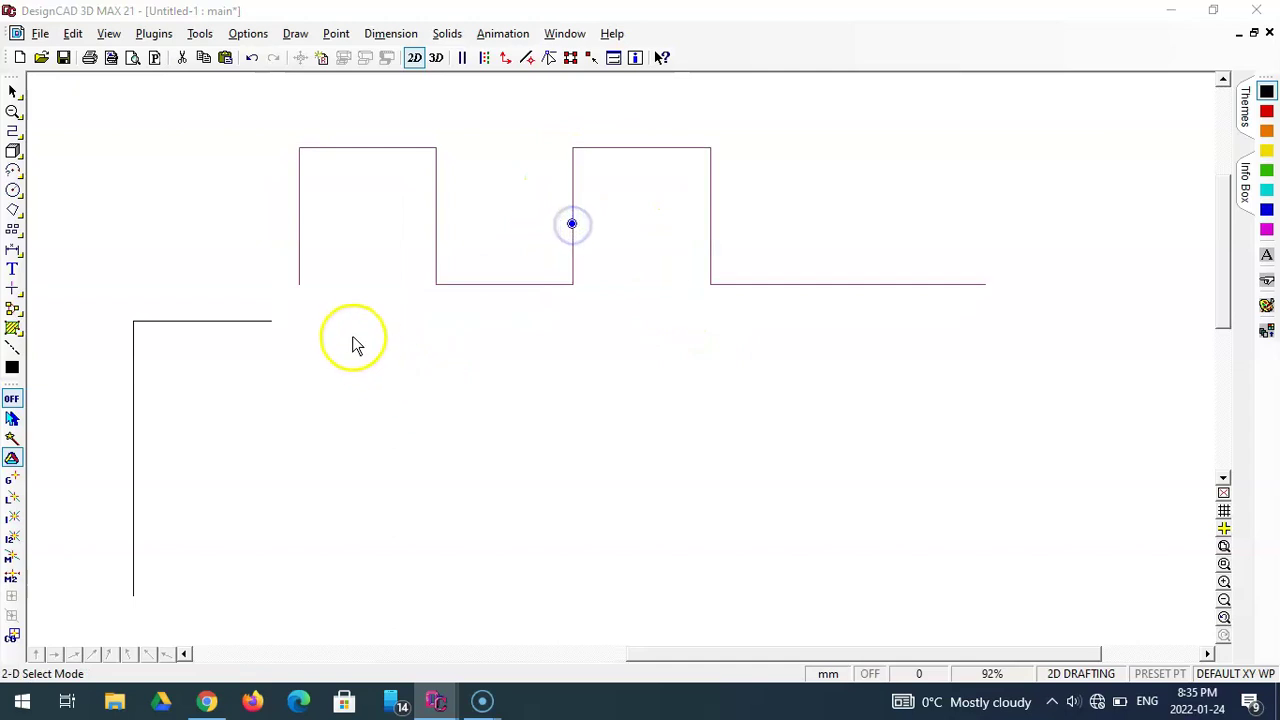
left_click(257, 323)
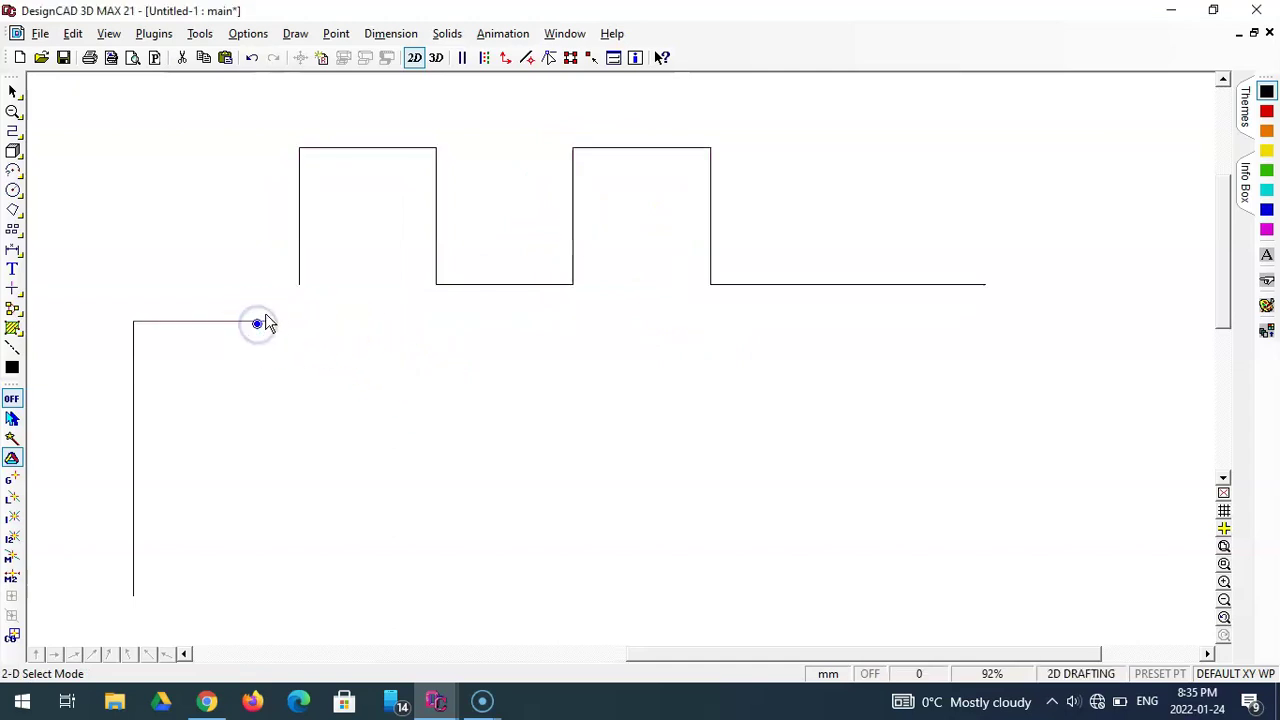
mouse_move(261, 324)
left_mouse_down()
mouse_move(276, 361)
mouse_move(274, 329)
left_mouse_up()
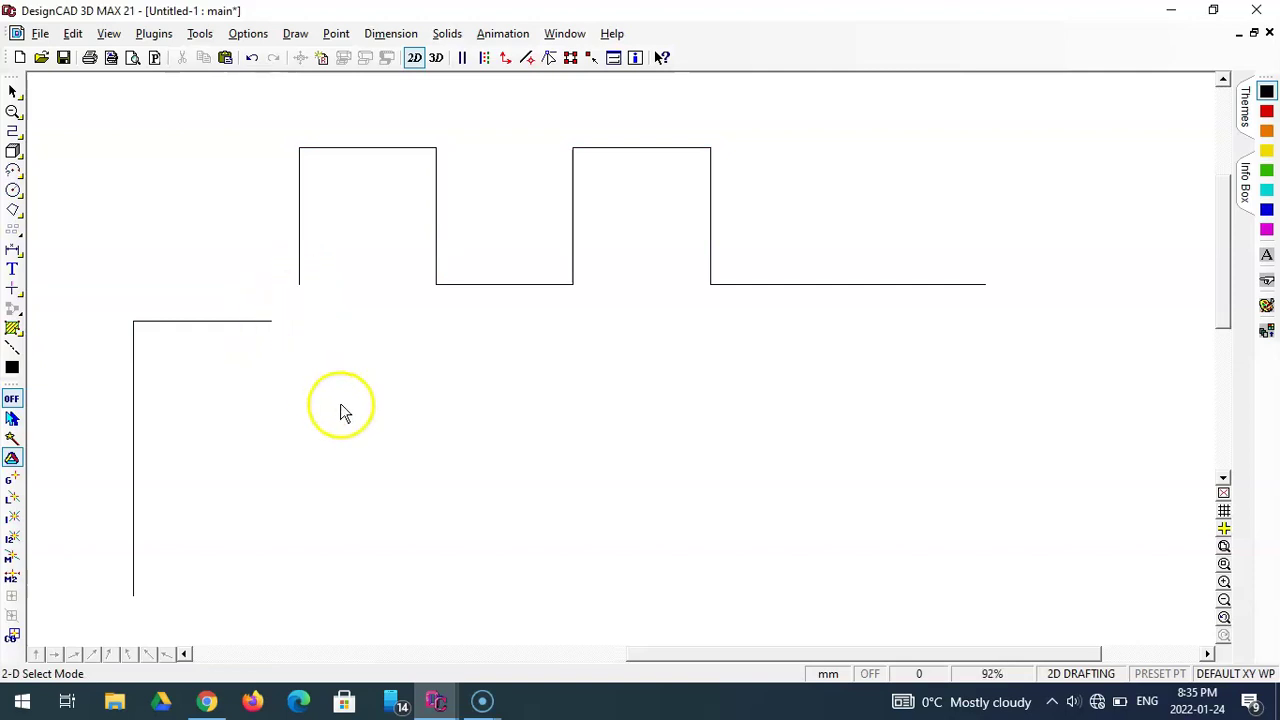
key("ctrl+z")
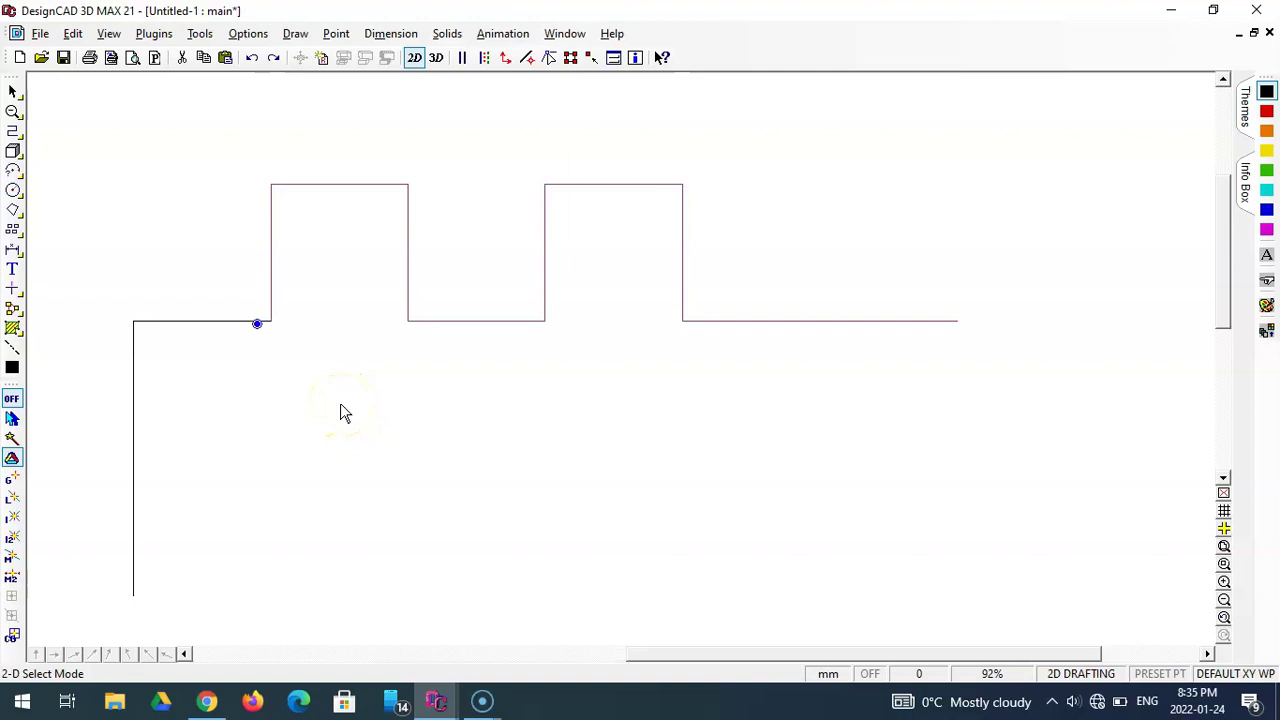
- Draw an Ortho Line from the left side's base: 140 mm right, then 20 mm up
left_click(12, 130)
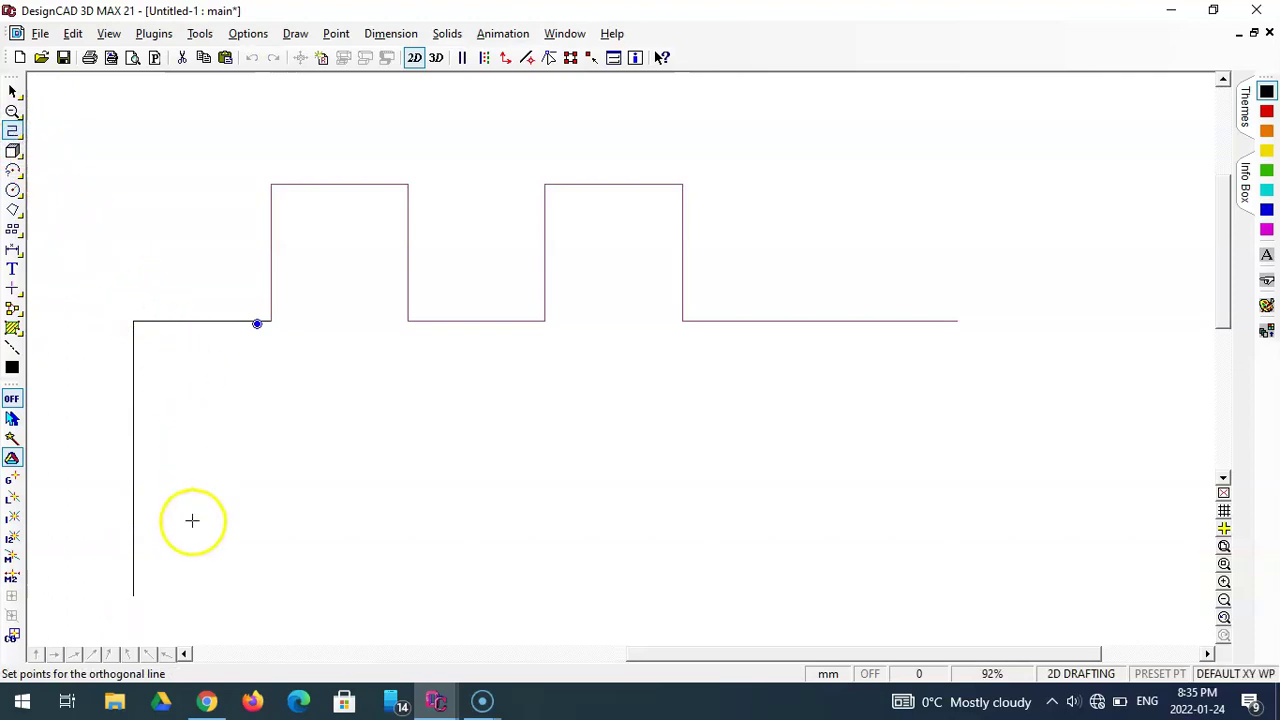
left_click(133, 595)
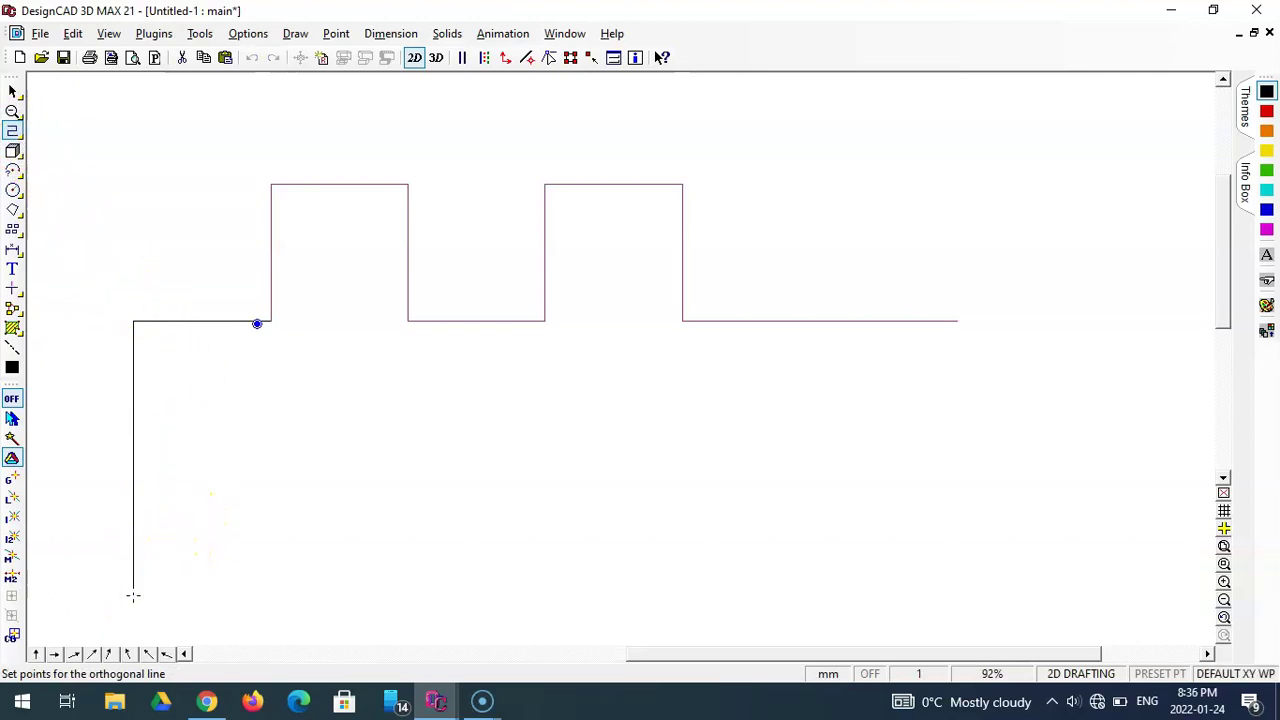
key("apostrophe")
type("140")
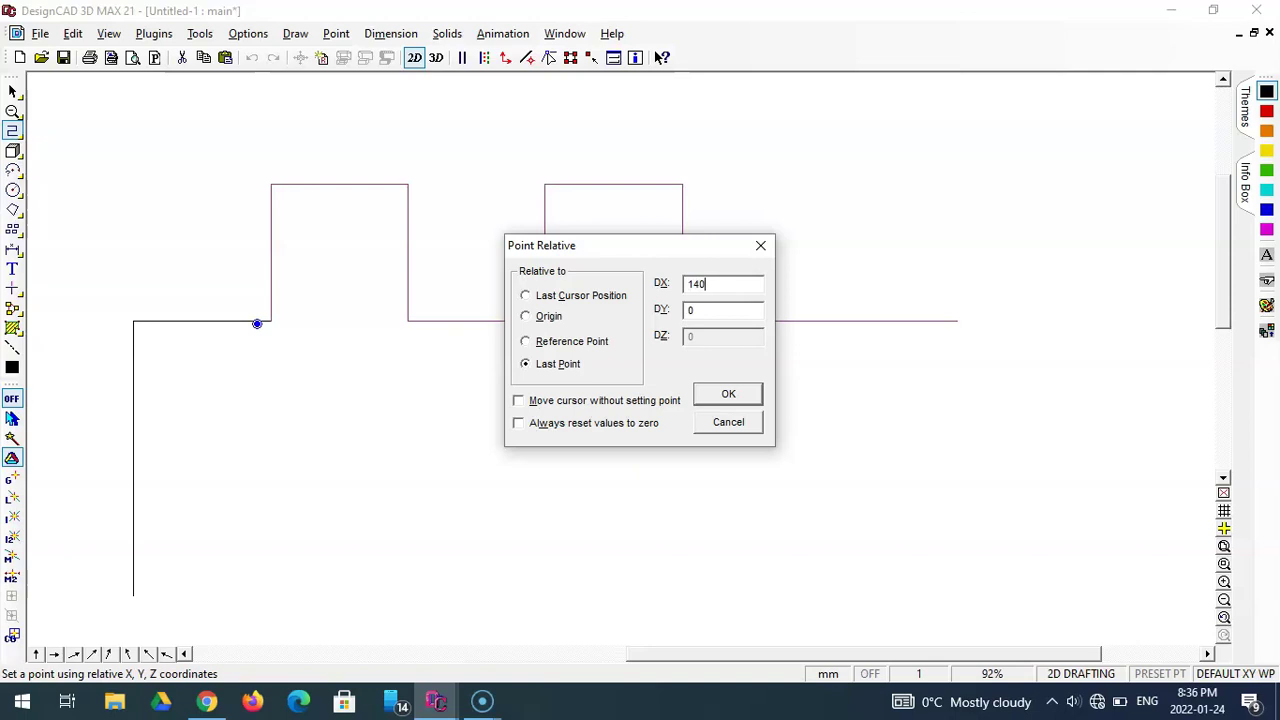
key("Return")
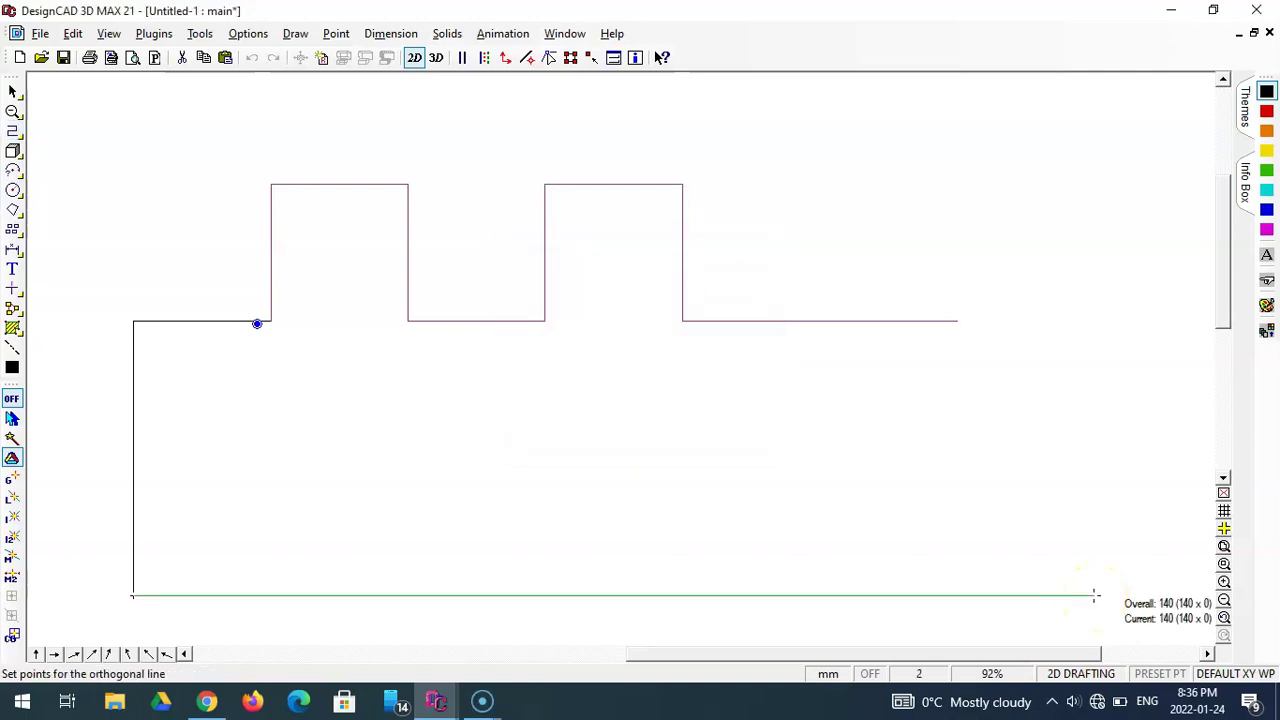
key("apostrophe")
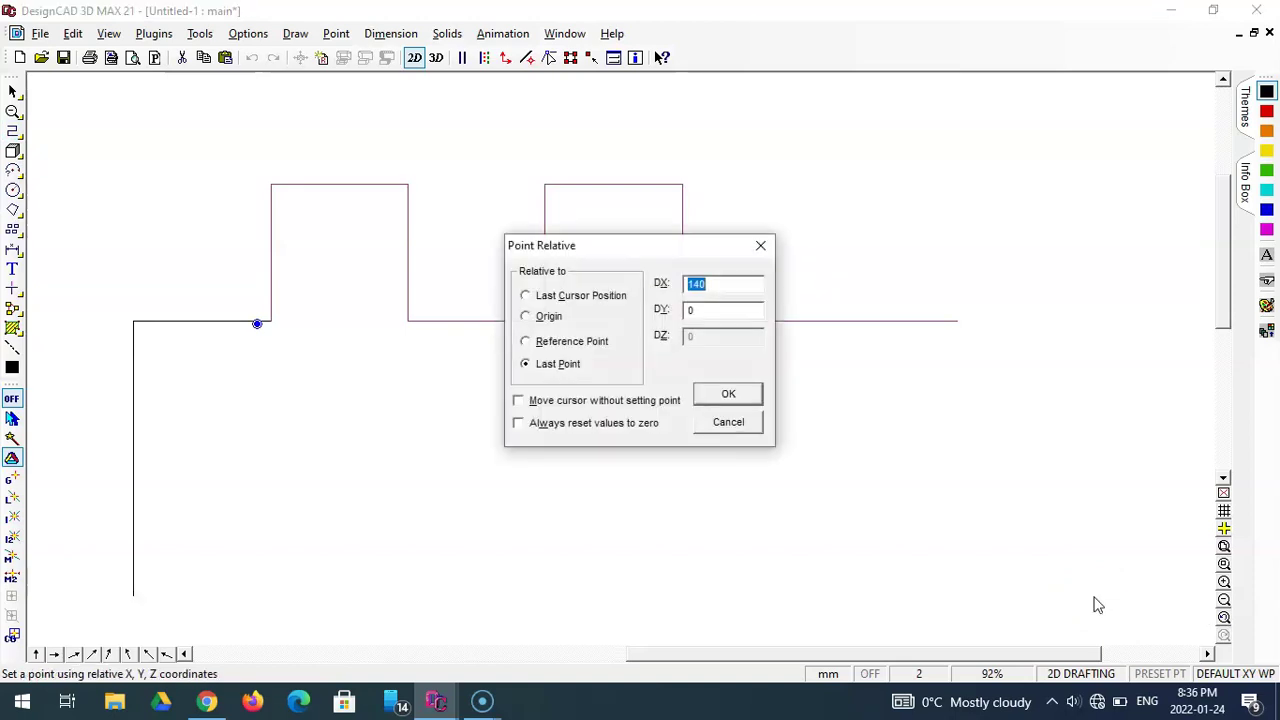
type("0")
key("Tab")
type("20")
key("Return")
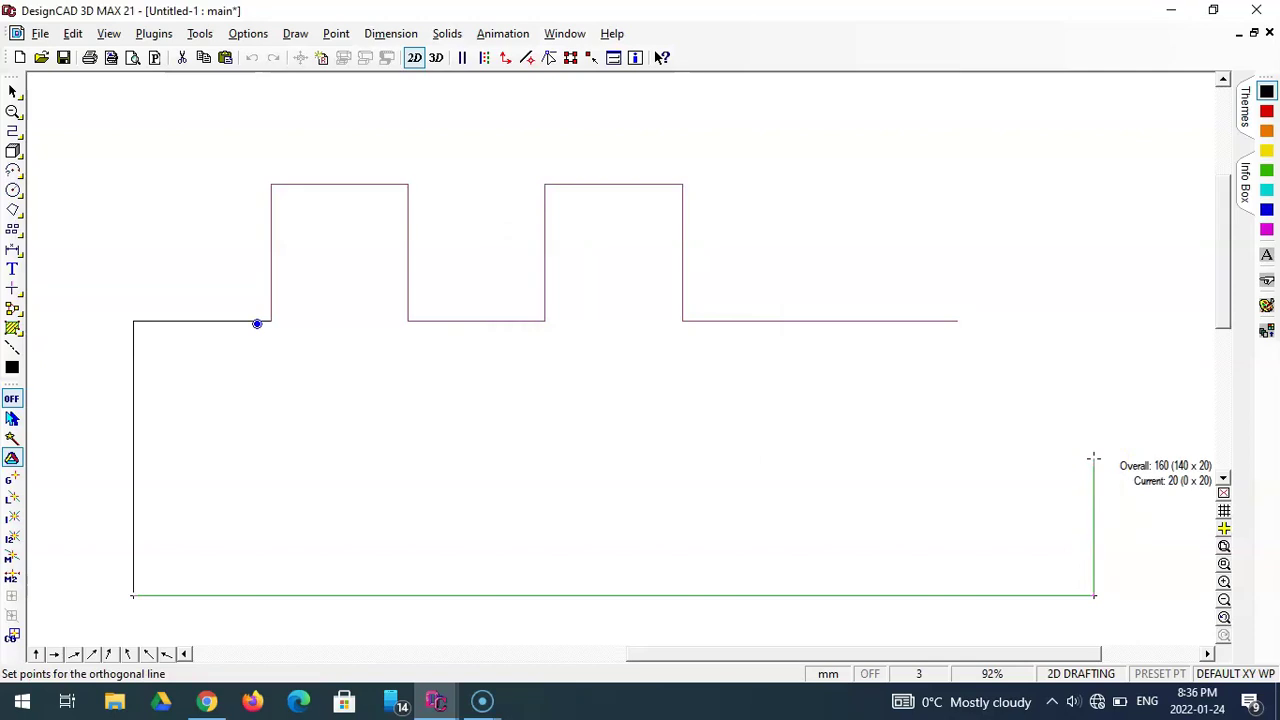
right_click(1094, 458)
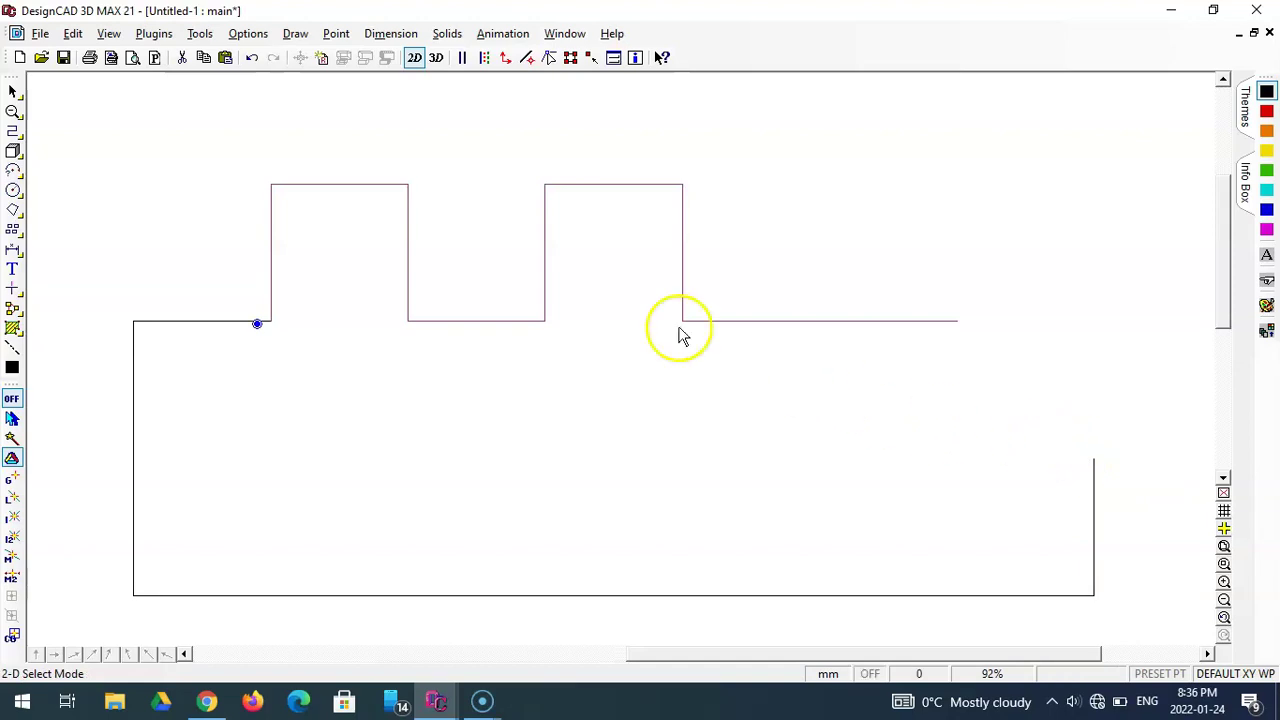
left_click(45, 33)
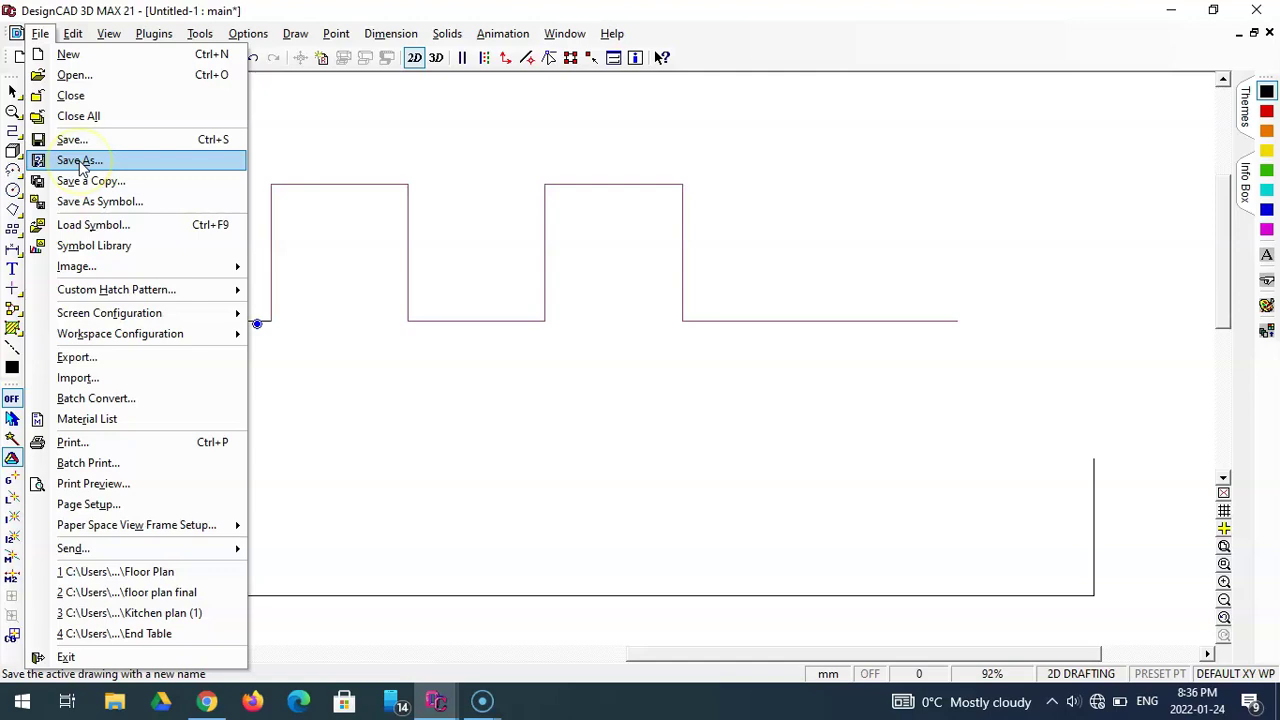
- Save As 'CAD 1A' in the Desktop's introductory CAD lesson folder, based on the CAD 1 name
left_click(80, 162)
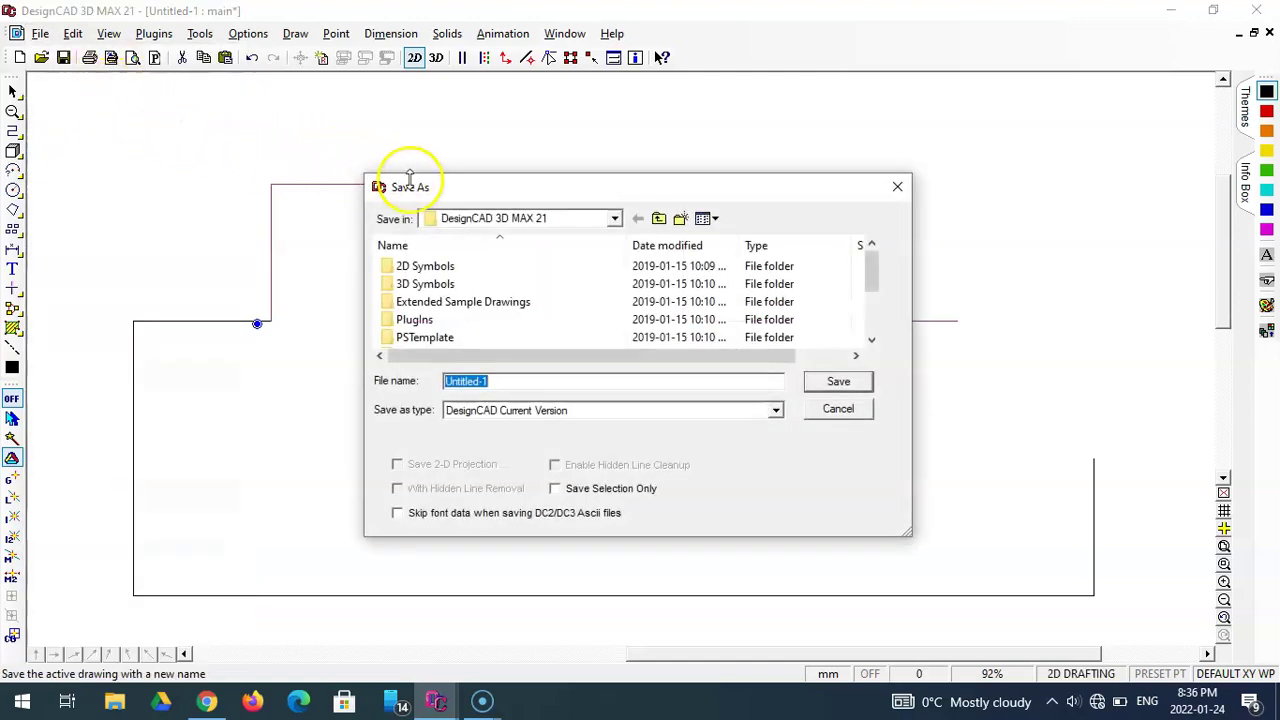
left_click(614, 219)
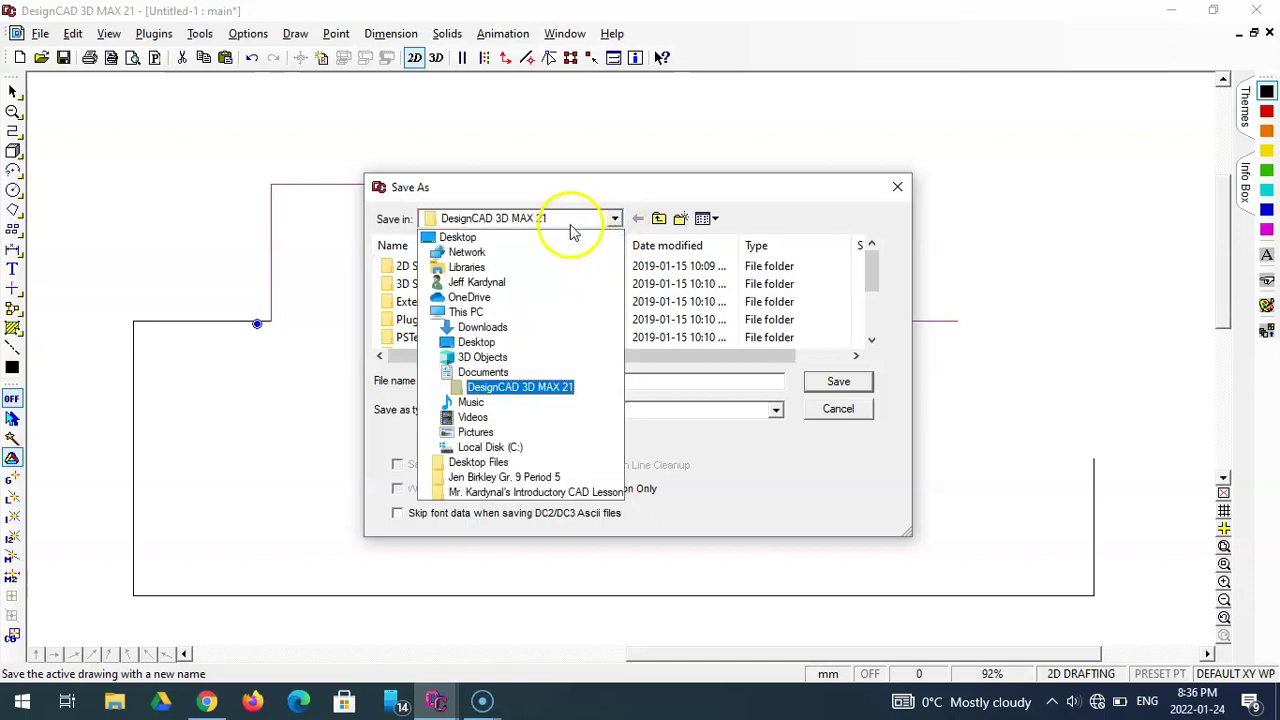
left_click(537, 239)
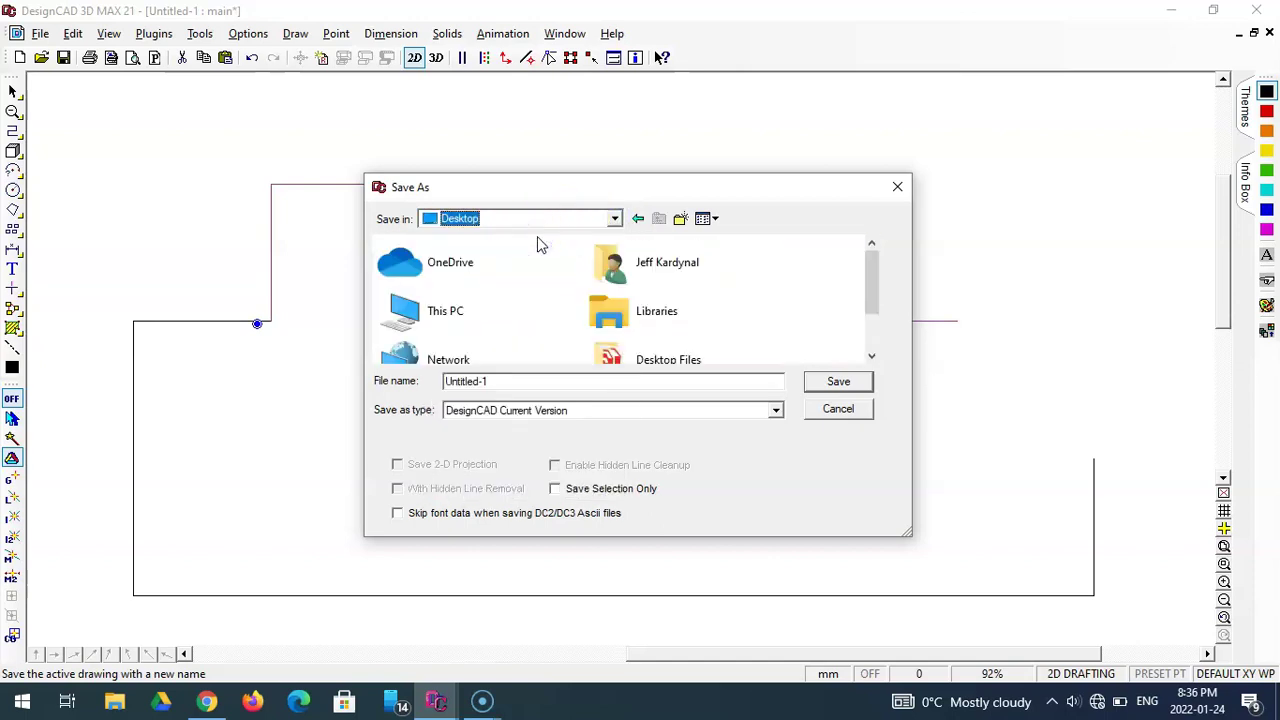
scroll(540, 245, "down", 1)
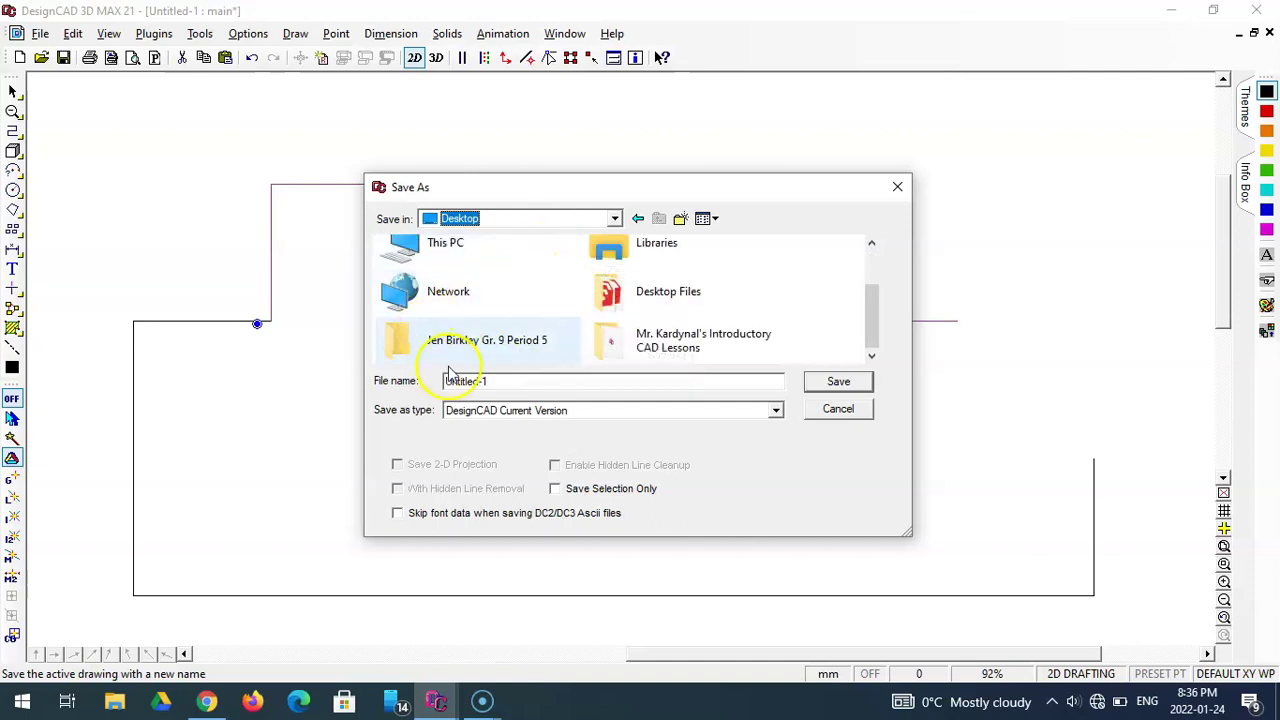
double_click(617, 346)
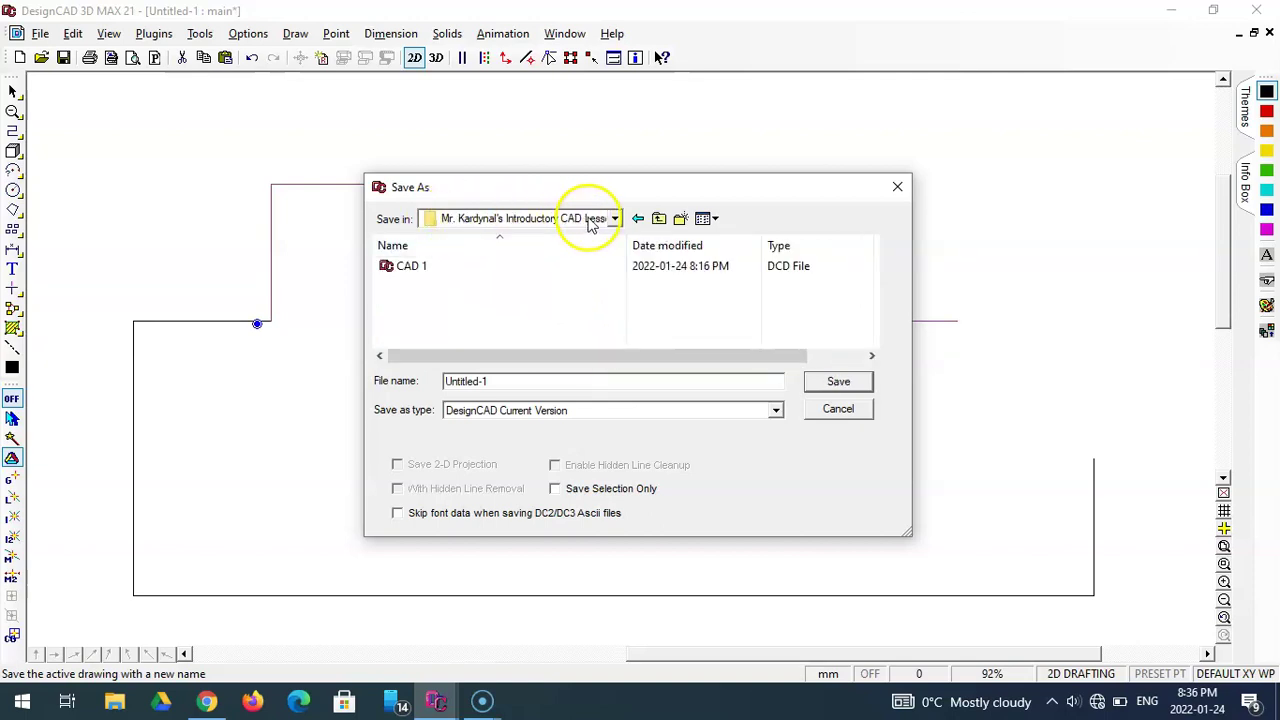
left_click_drag(500, 381, 432, 381)
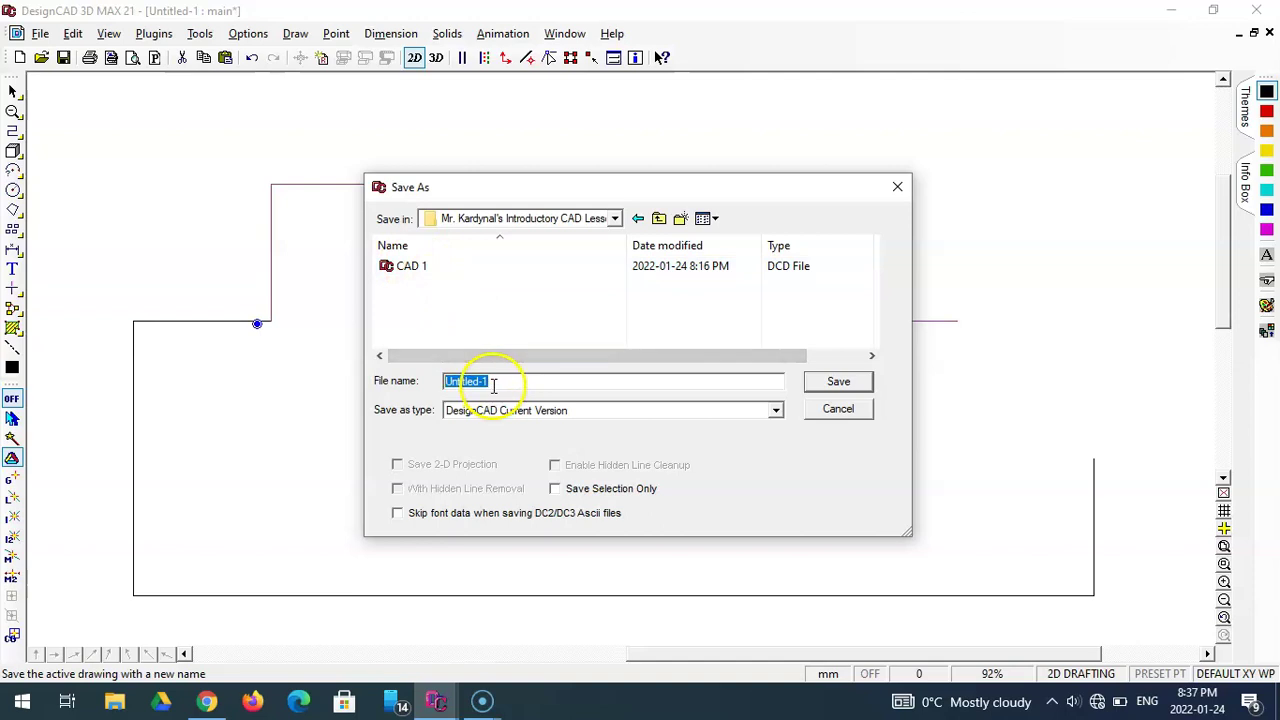
left_click(410, 266)
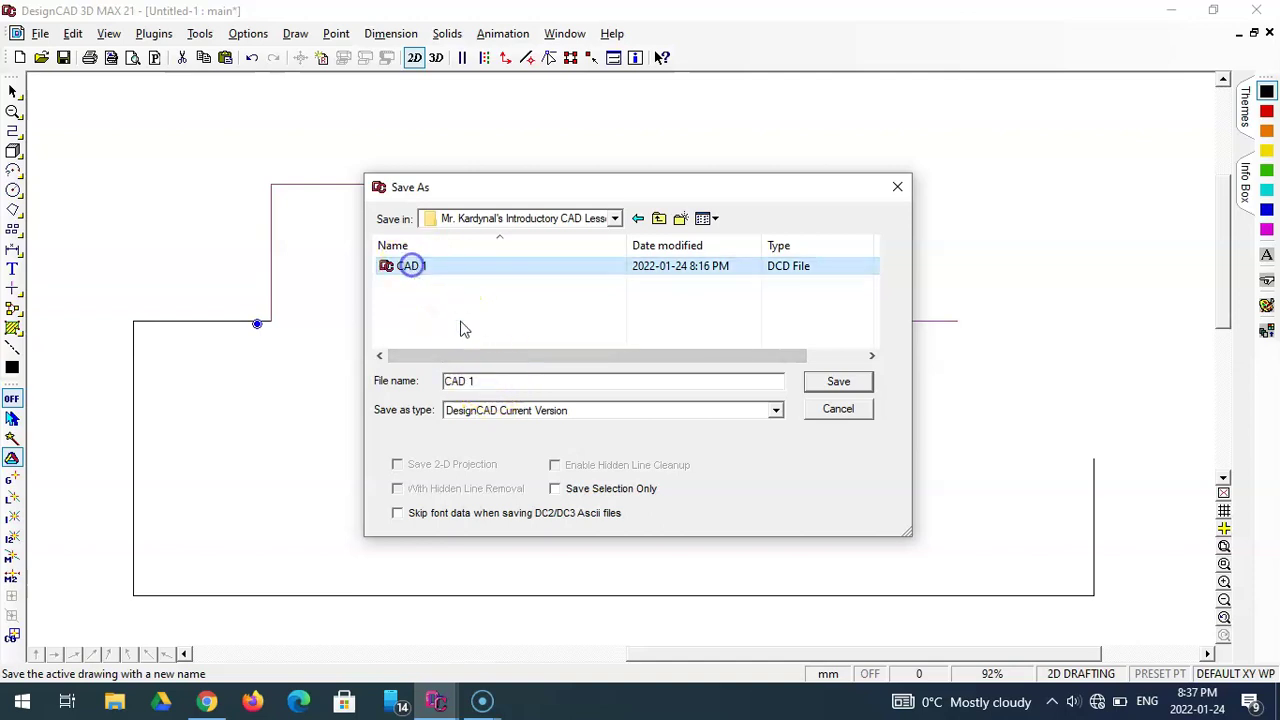
left_click(486, 380)
type("A")
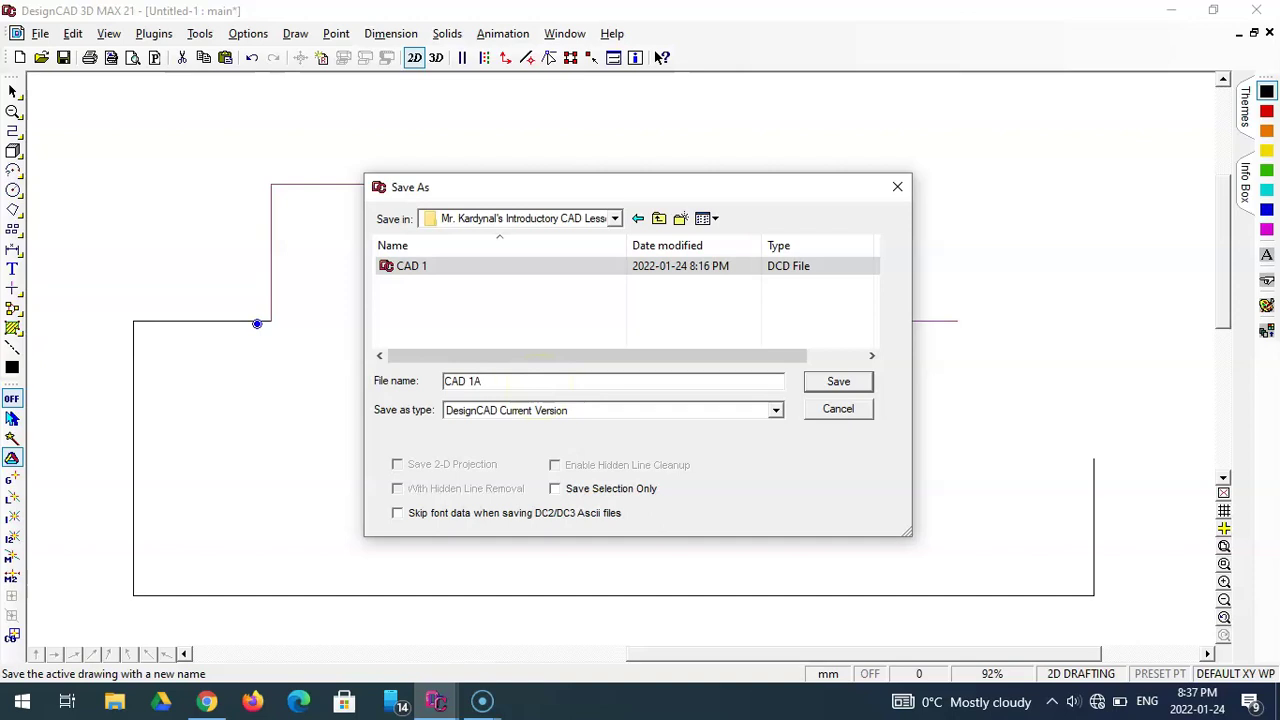
left_click(850, 384)
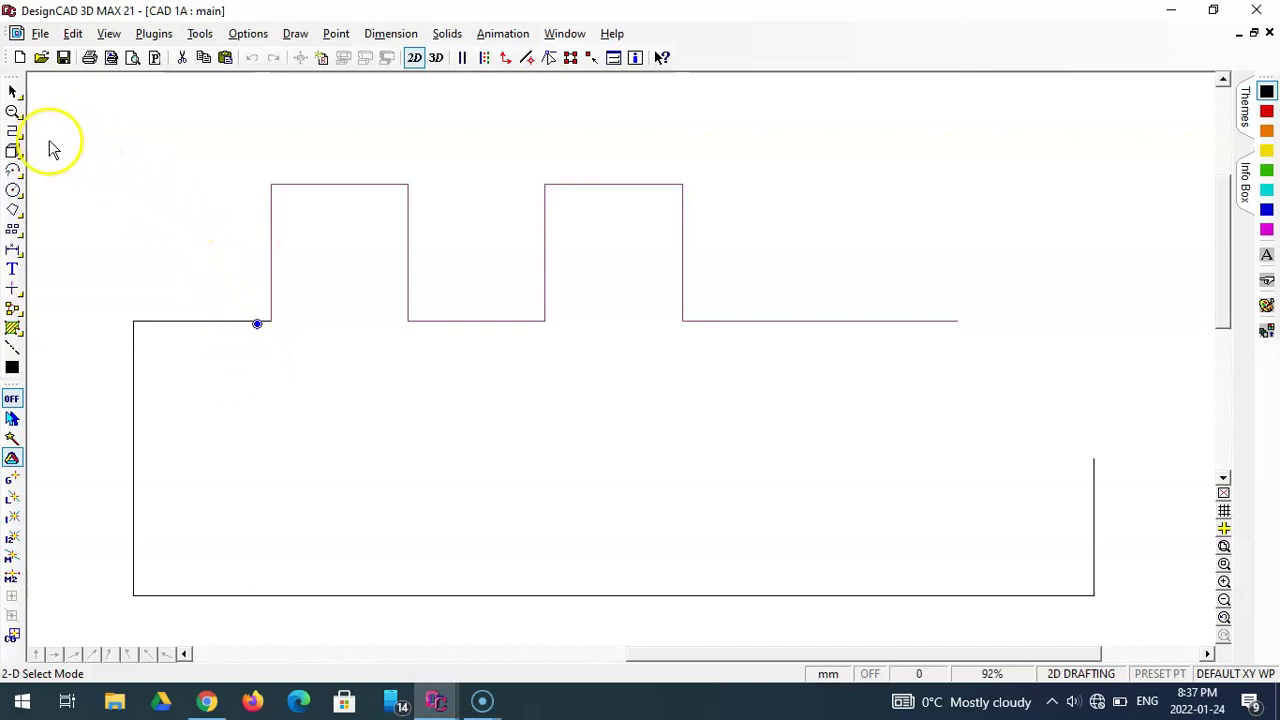
- Draw a free-angle chamfer line from the top edge's right end to the right rise's top
left_click(14, 133)
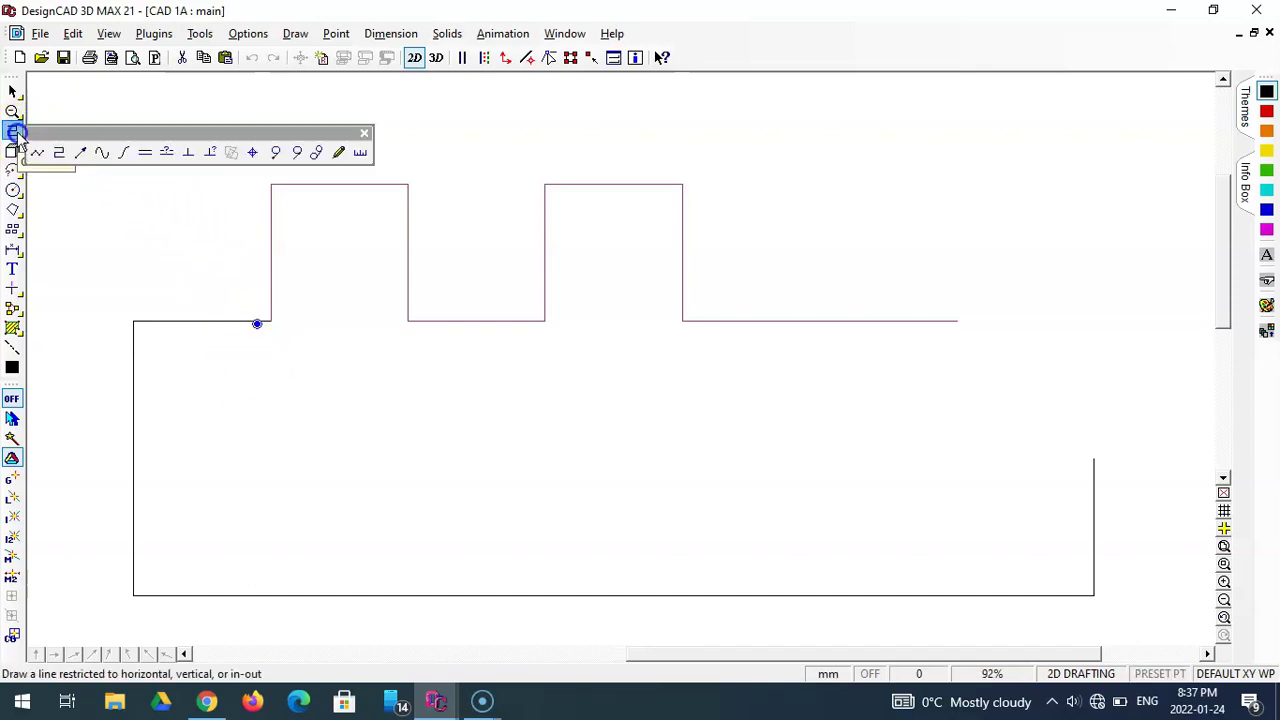
left_click(37, 150)
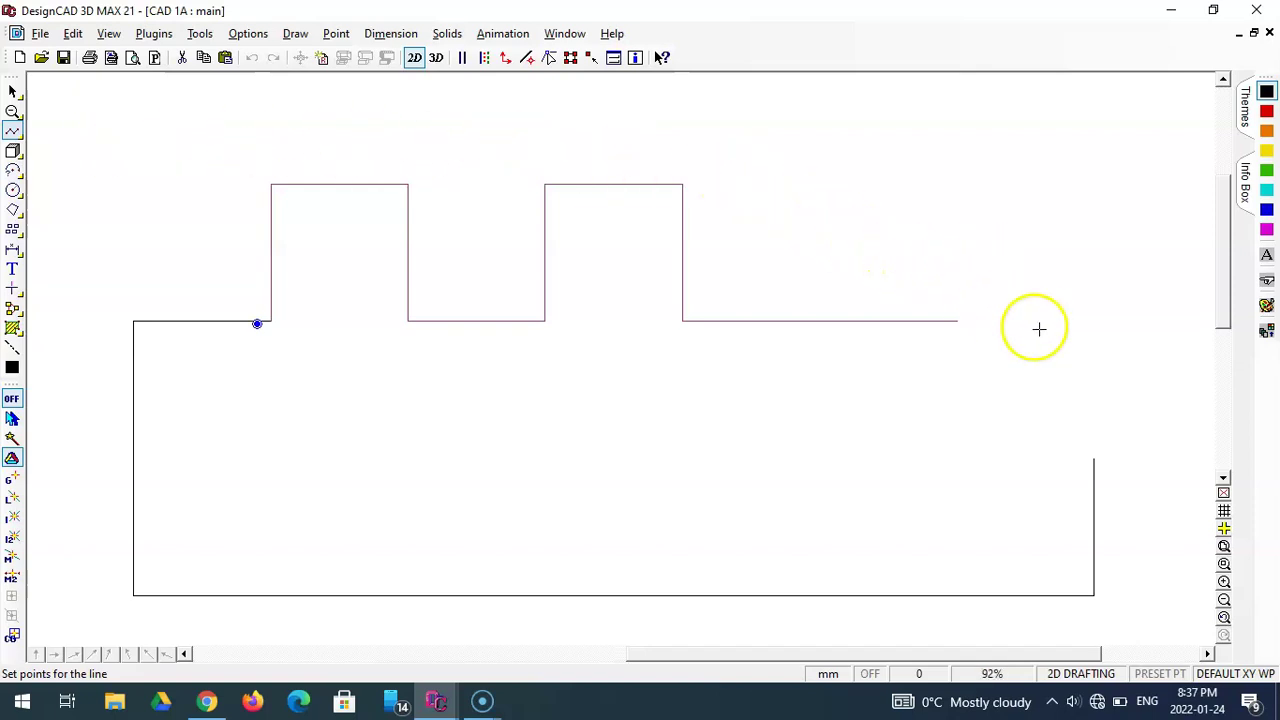
left_click(958, 321)
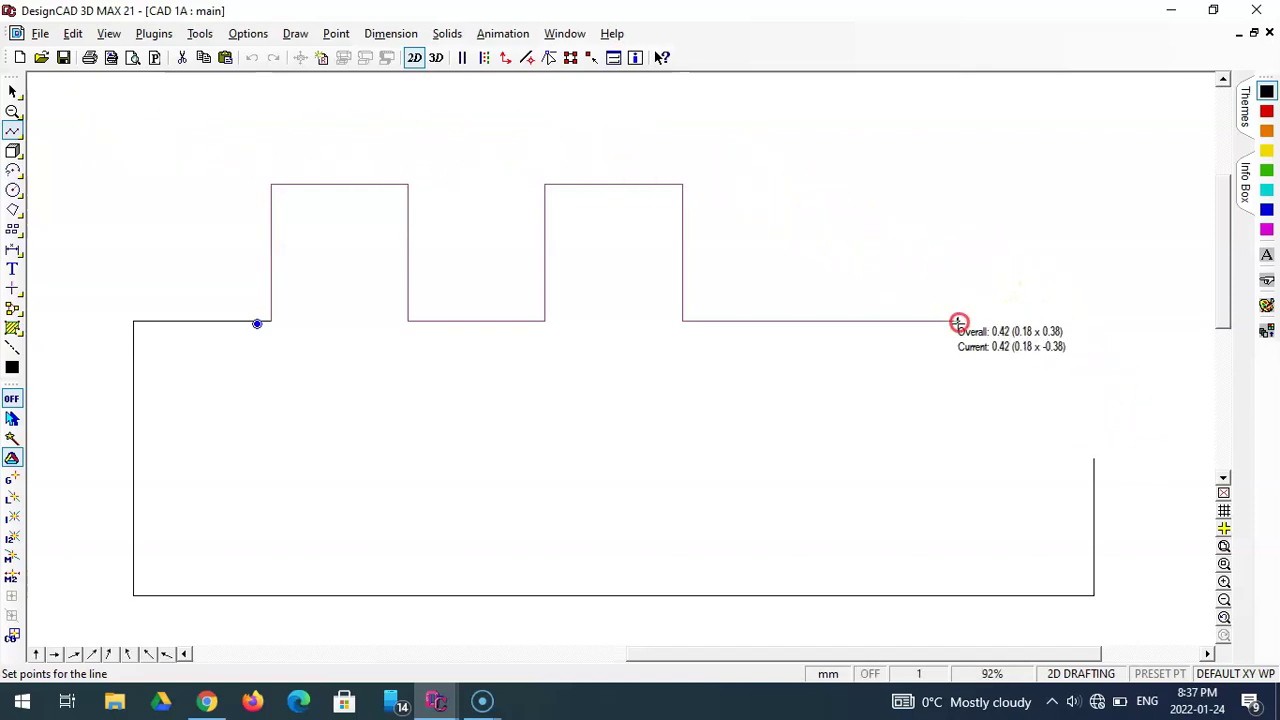
left_click(1094, 460)
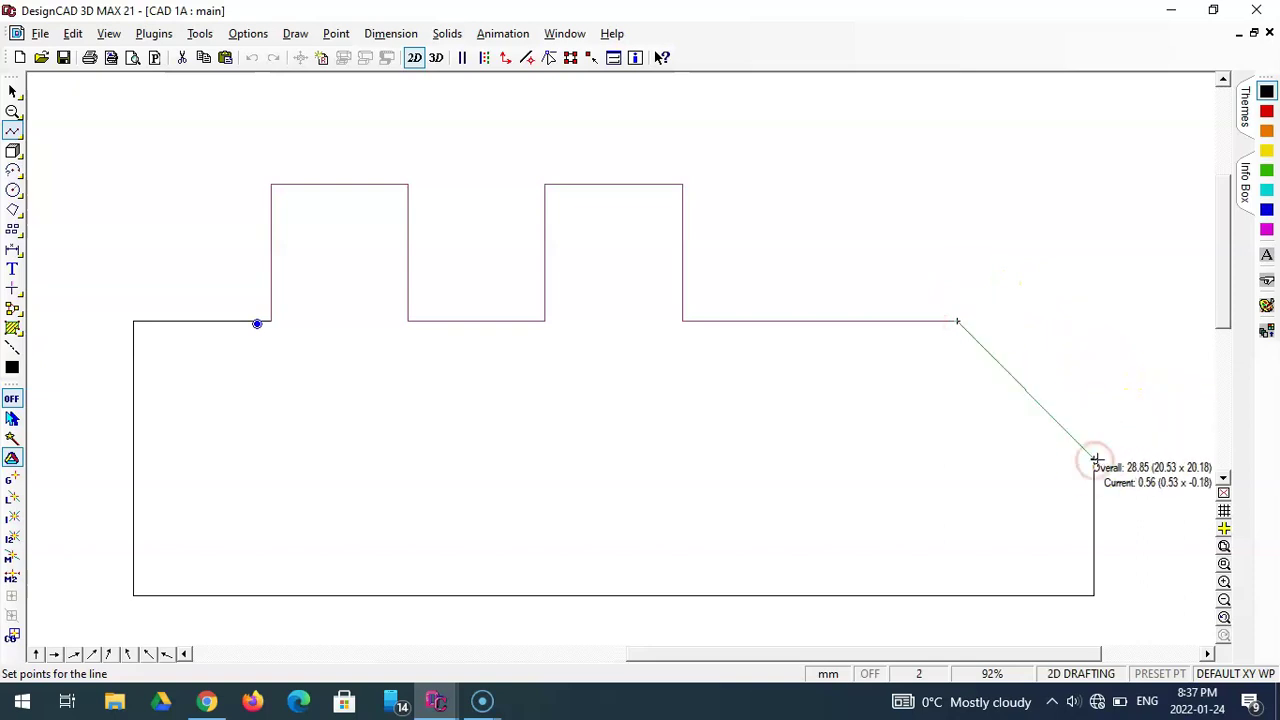
key("Escape")
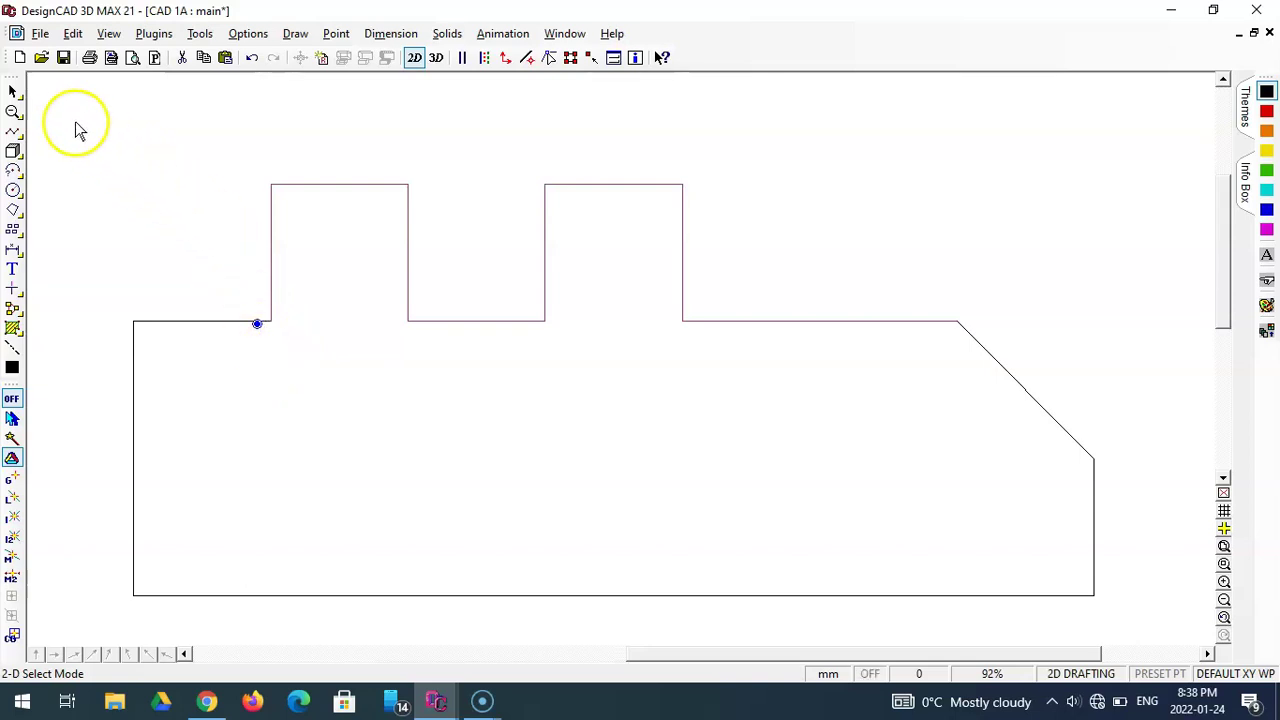
- Draw a 10 mm Ortho Line downward (relative DY -10) from the left tab's base corner
left_click(13, 130)
left_click_drag(15, 135, 52, 152)
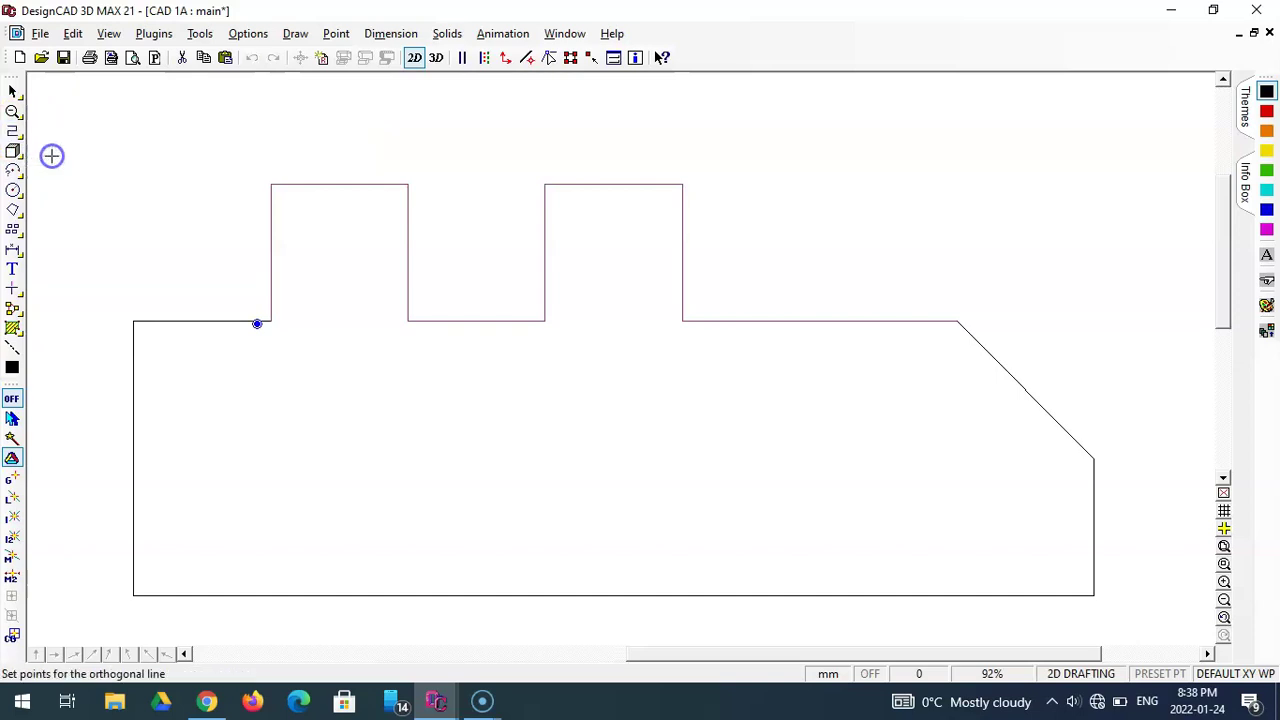
key("Escape")
left_click(258, 327)
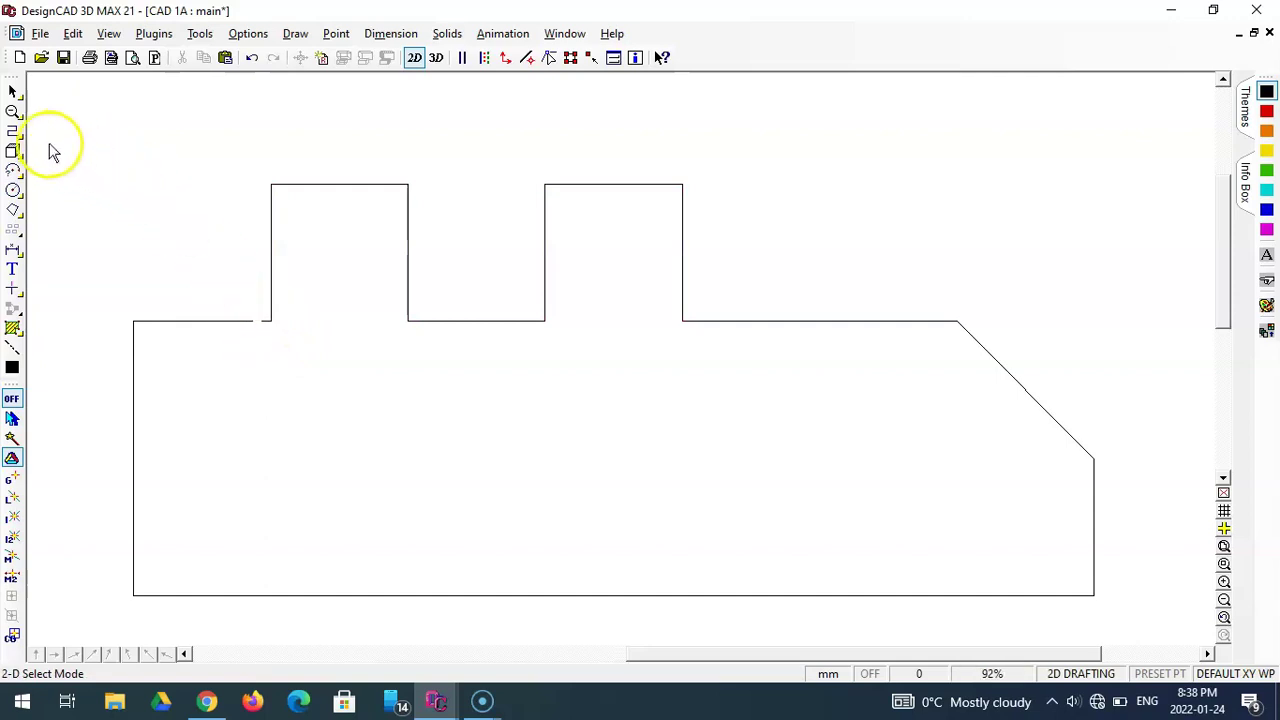
left_click(13, 131)
left_click(275, 339)
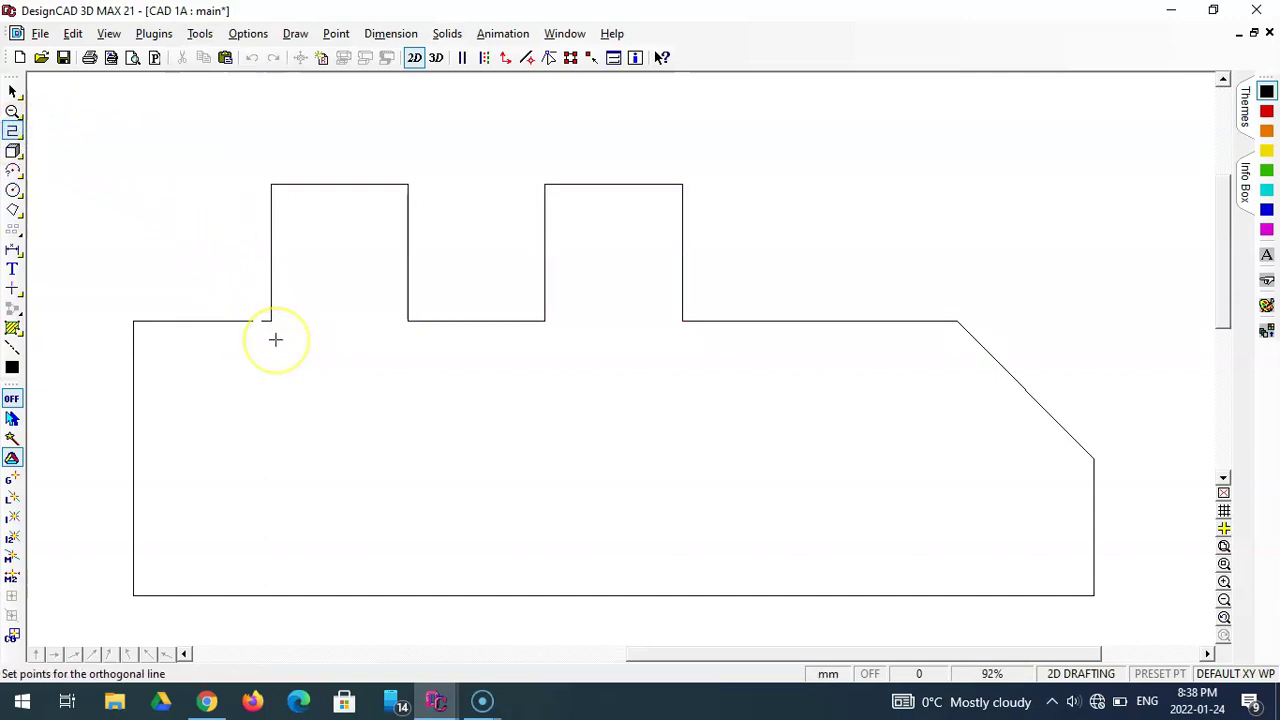
left_click(270, 321)
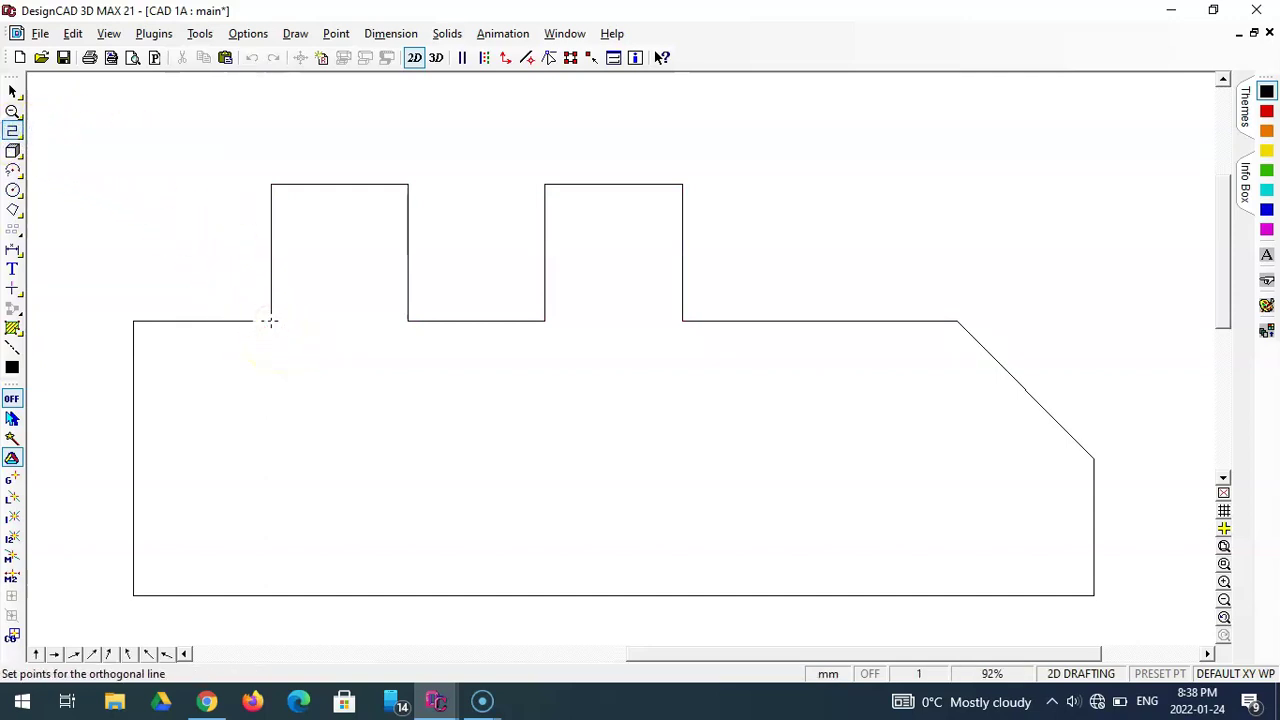
key("apostrophe")
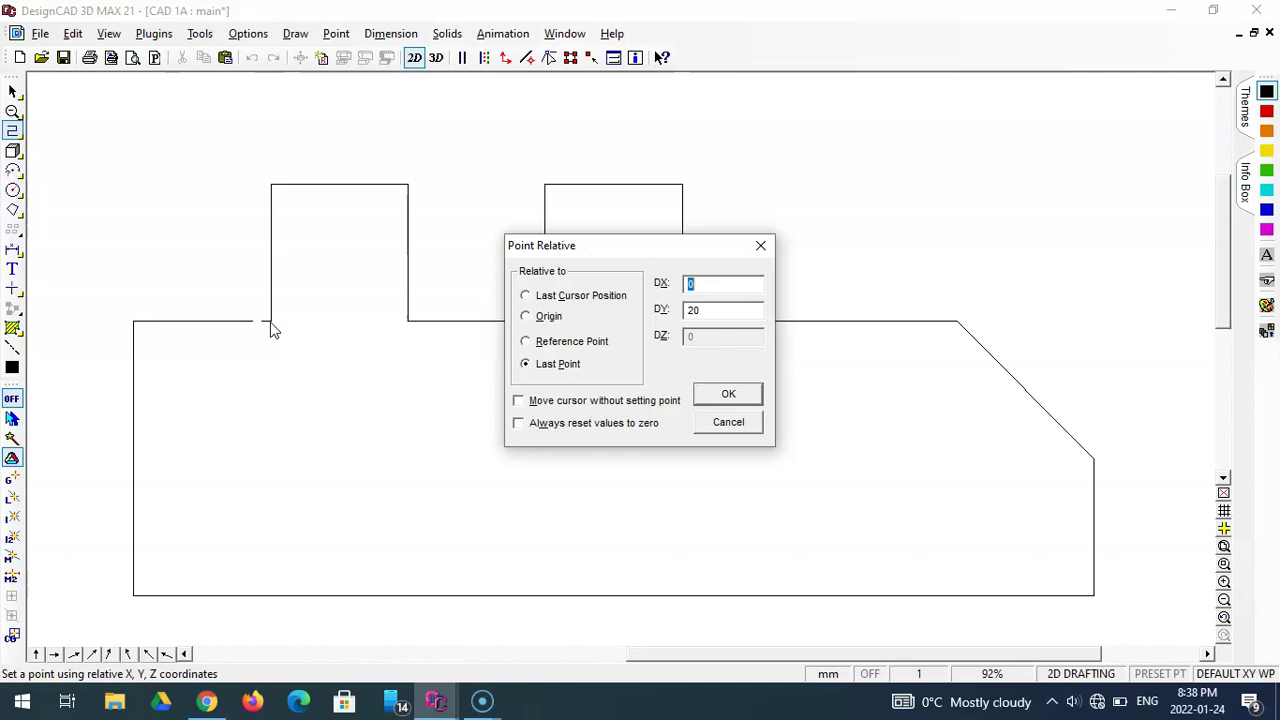
key("Tab")
type("-10")
key("Return")
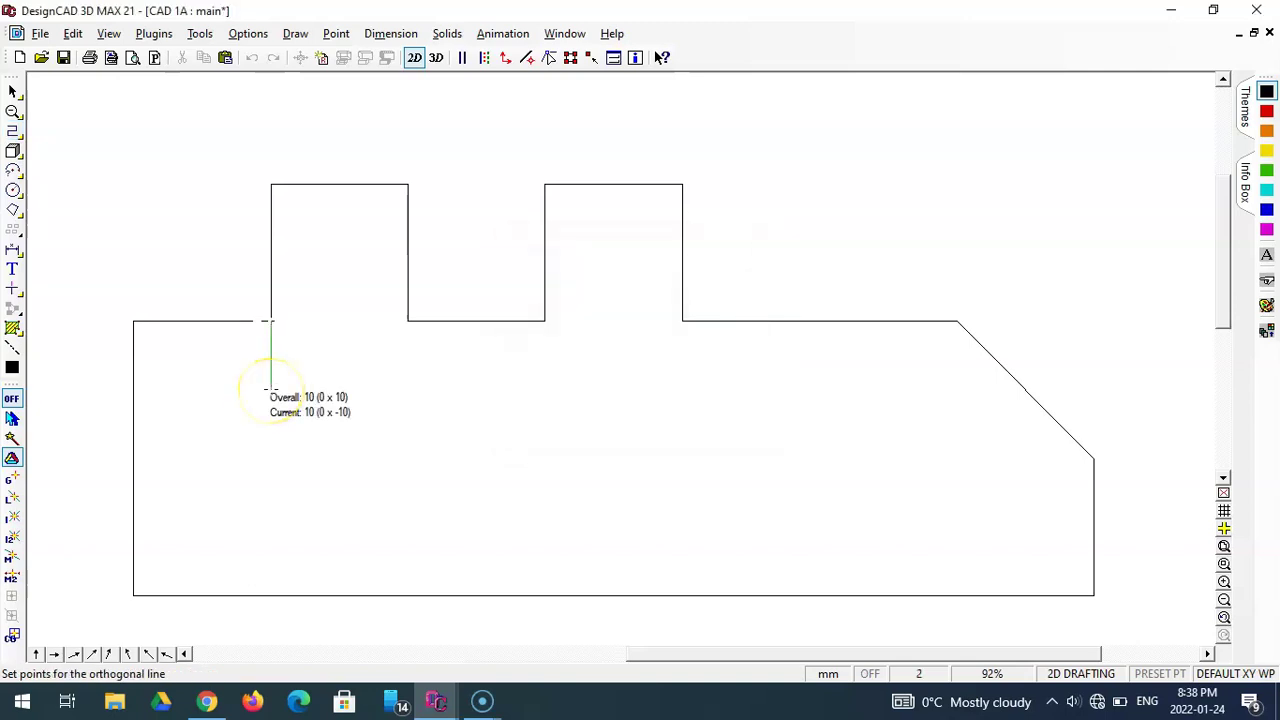
key("Escape")
- Move the new vertical line so its top end snaps onto the tab corner
left_click(264, 369)
left_click_drag(264, 368, 320, 328)
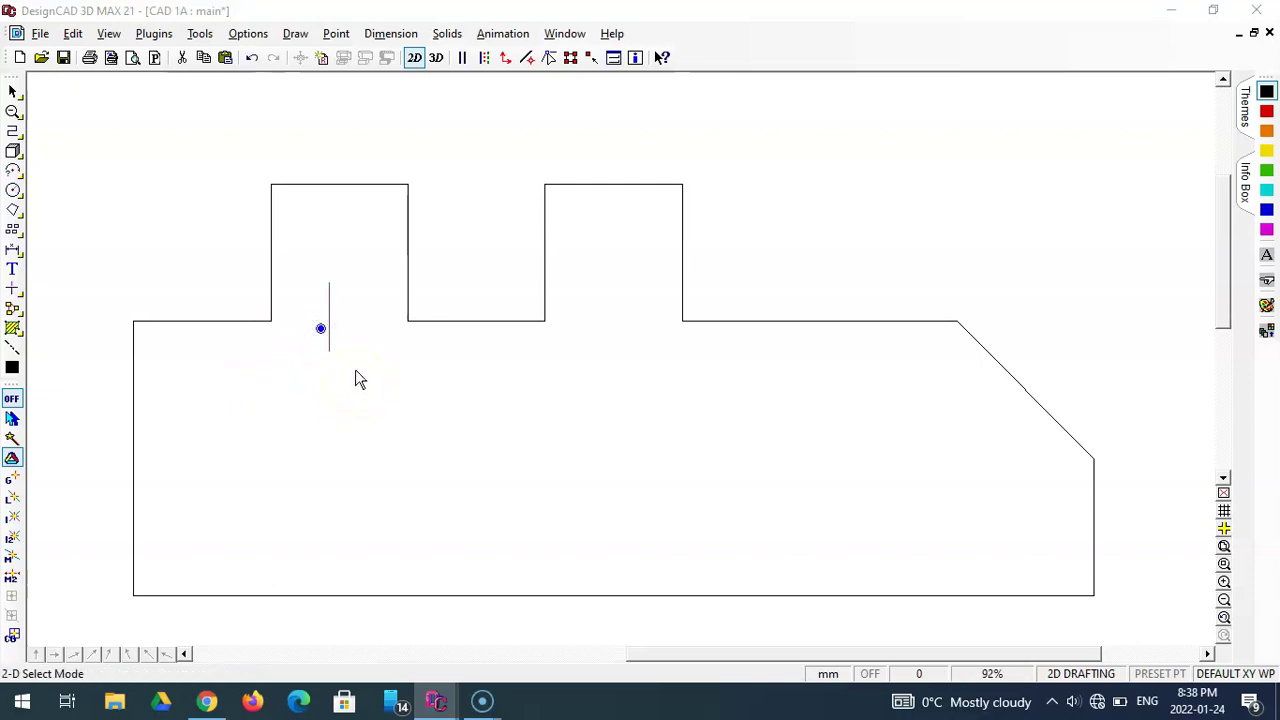
left_click_drag(328, 285, 270, 322)
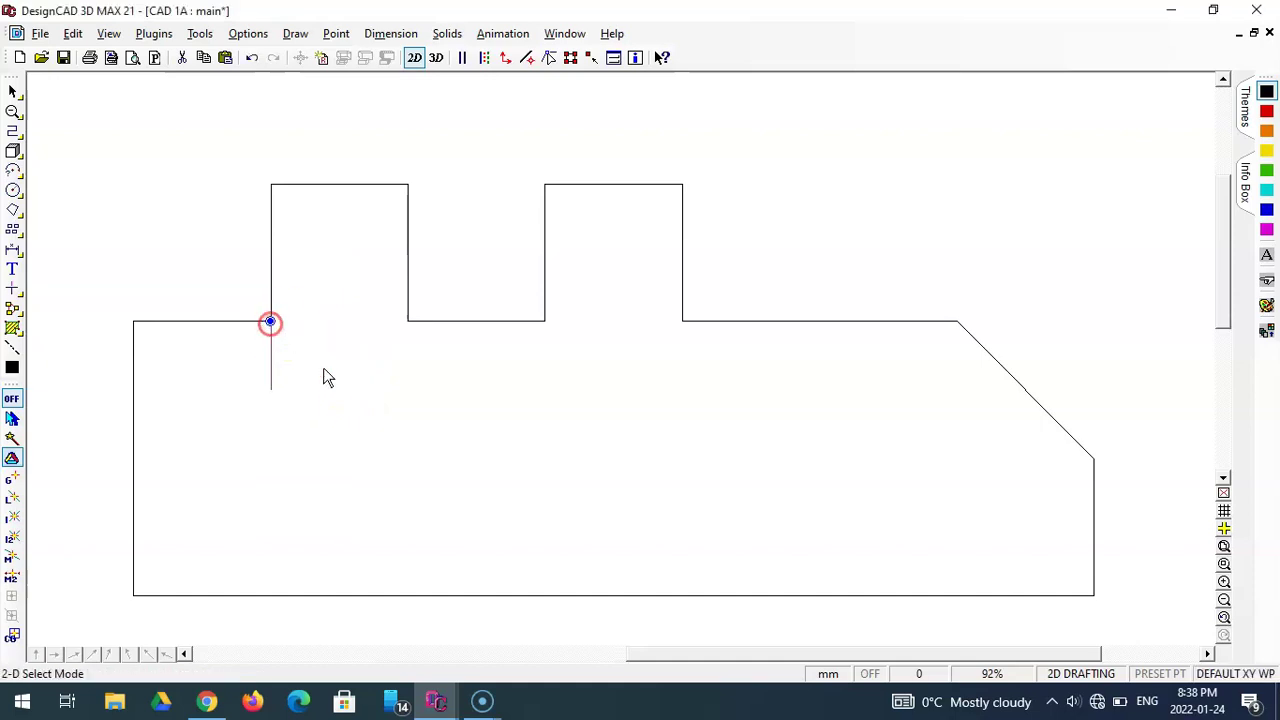
left_click(331, 440)
left_click(273, 389)
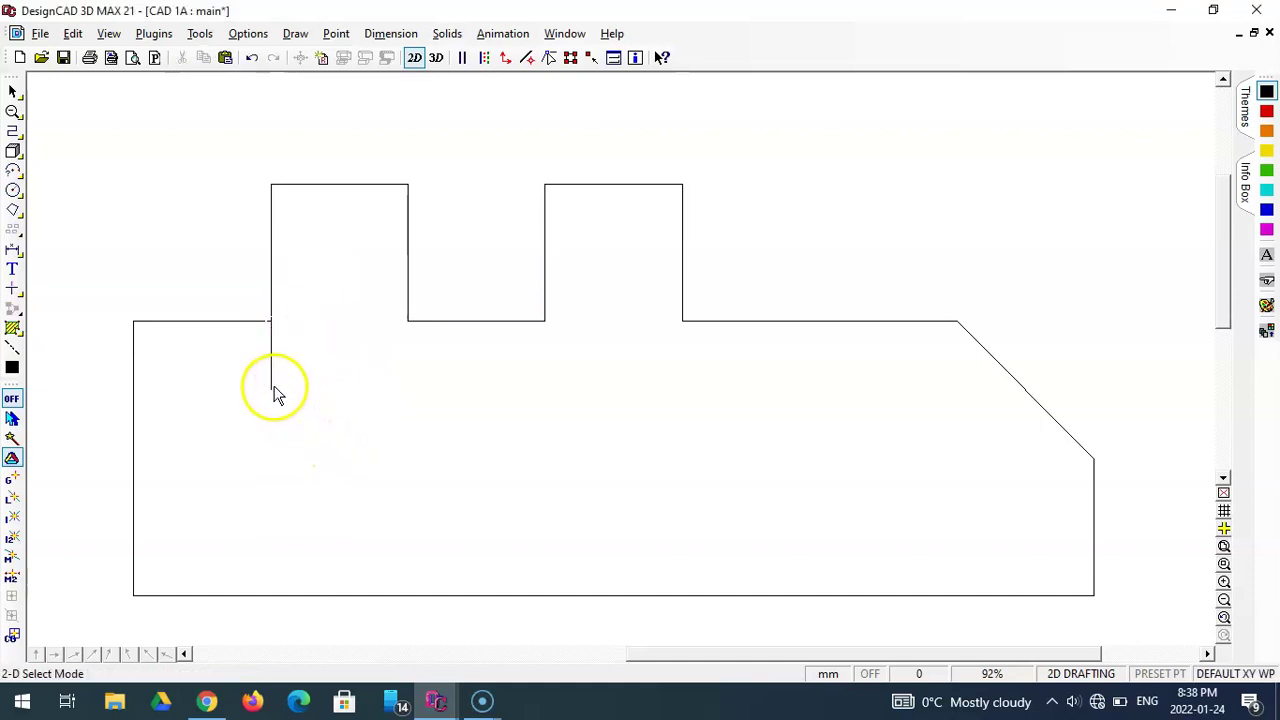
- From the vertical line's lower end, draw 40 mm right (DX 40) then 10 mm down (DY -10)
left_click(22, 134)
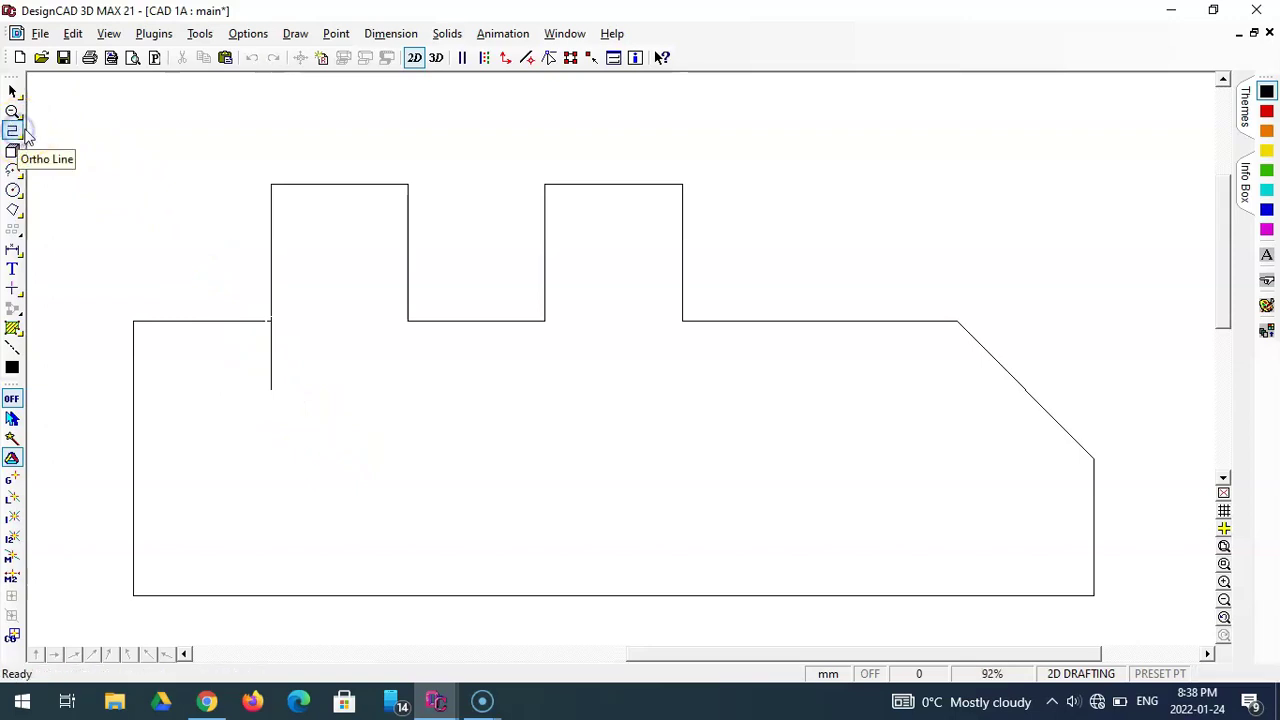
left_click(271, 388)
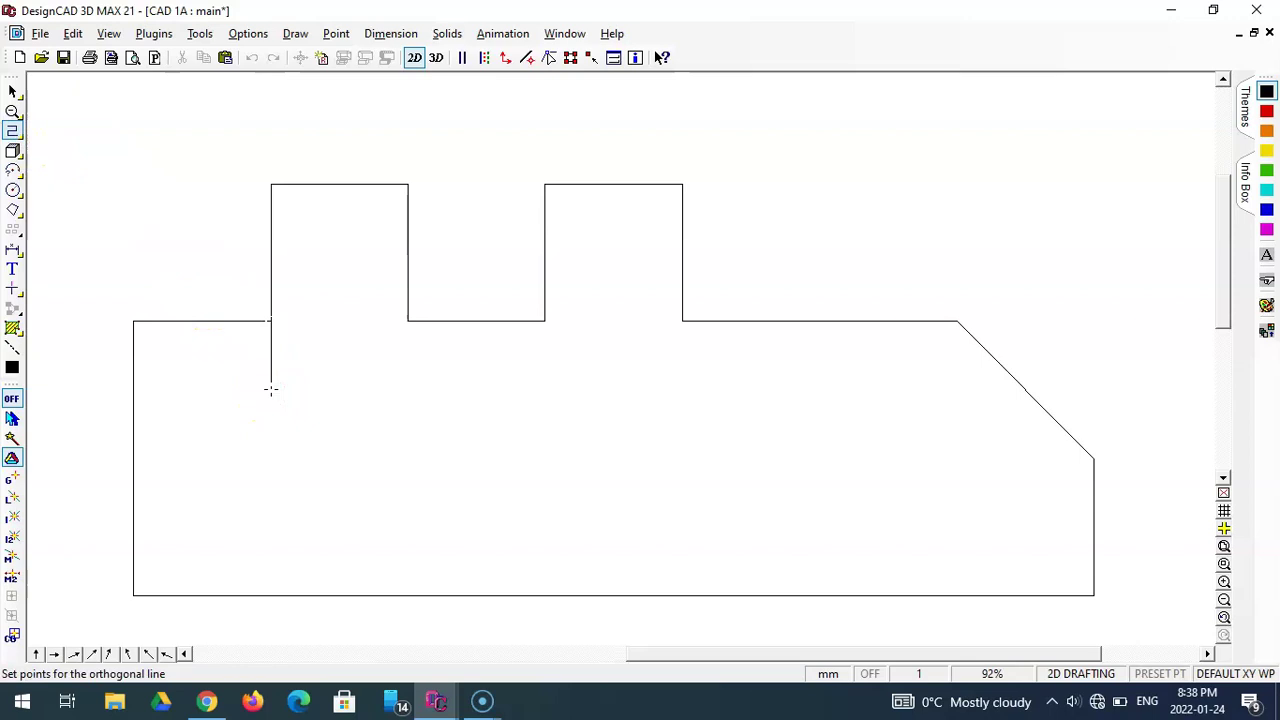
key("apostrophe")
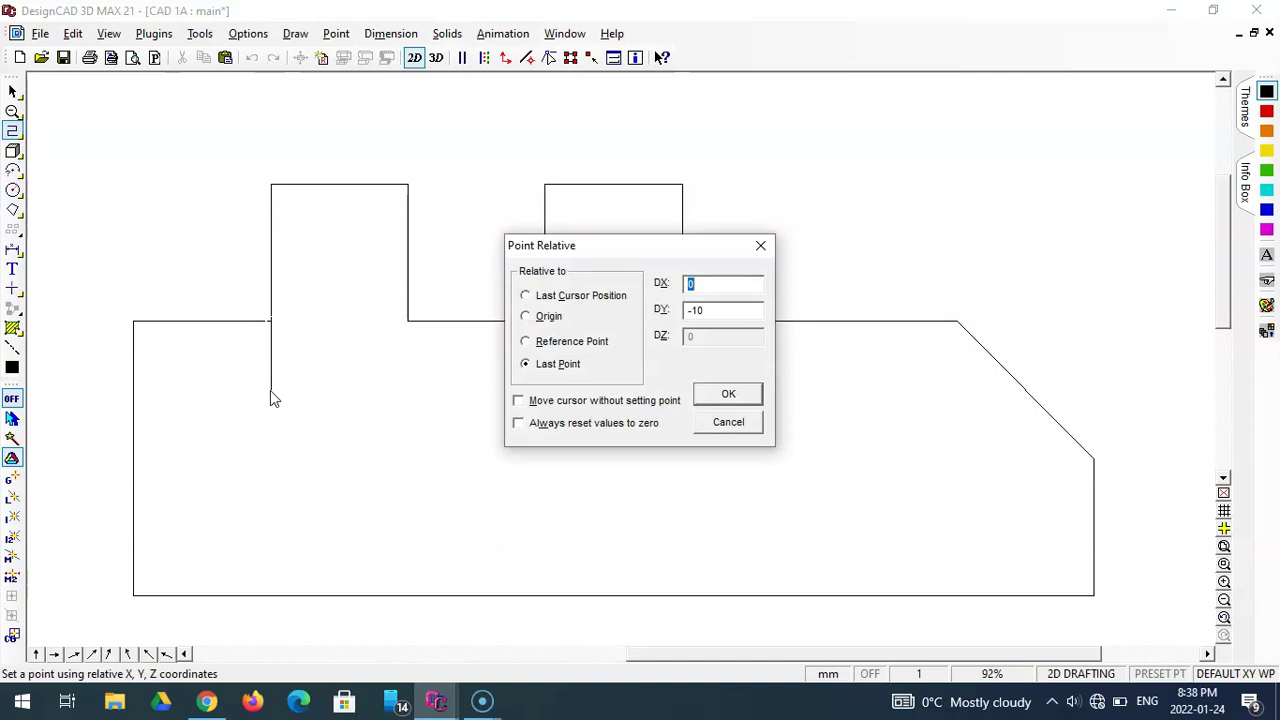
type("40")
key("Tab")
type("0")
key("Return")
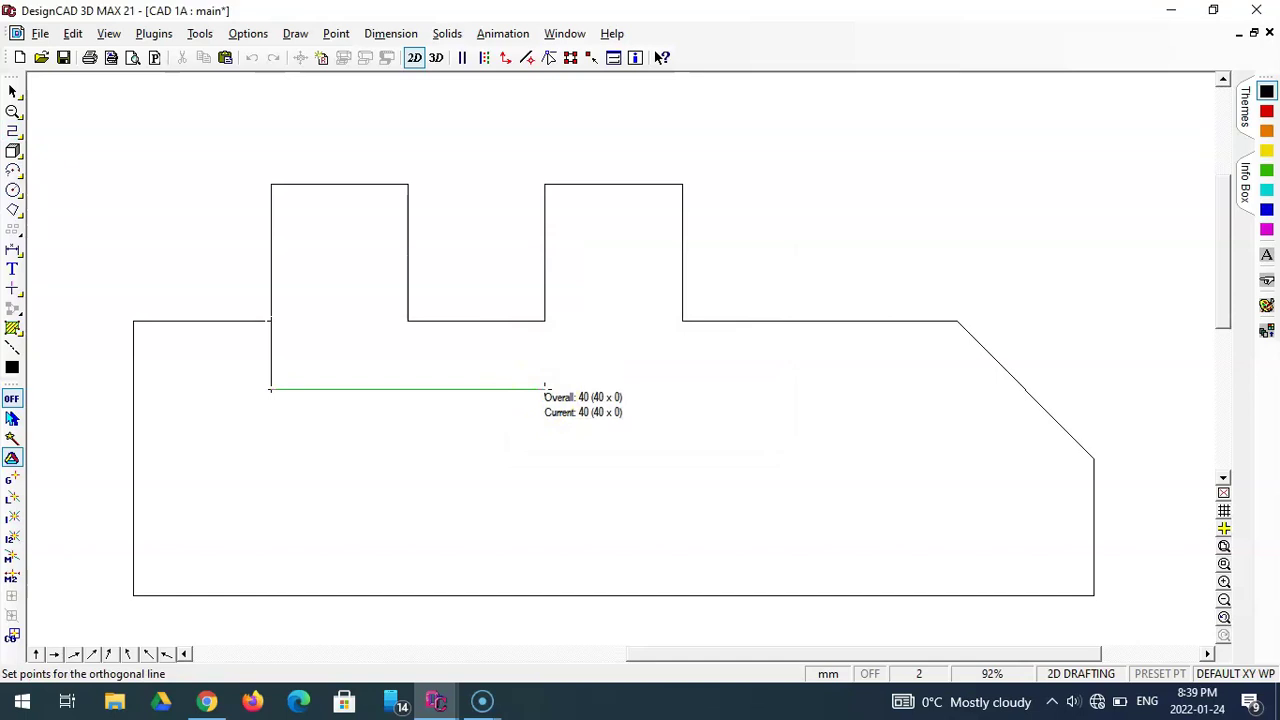
key("apostrophe")
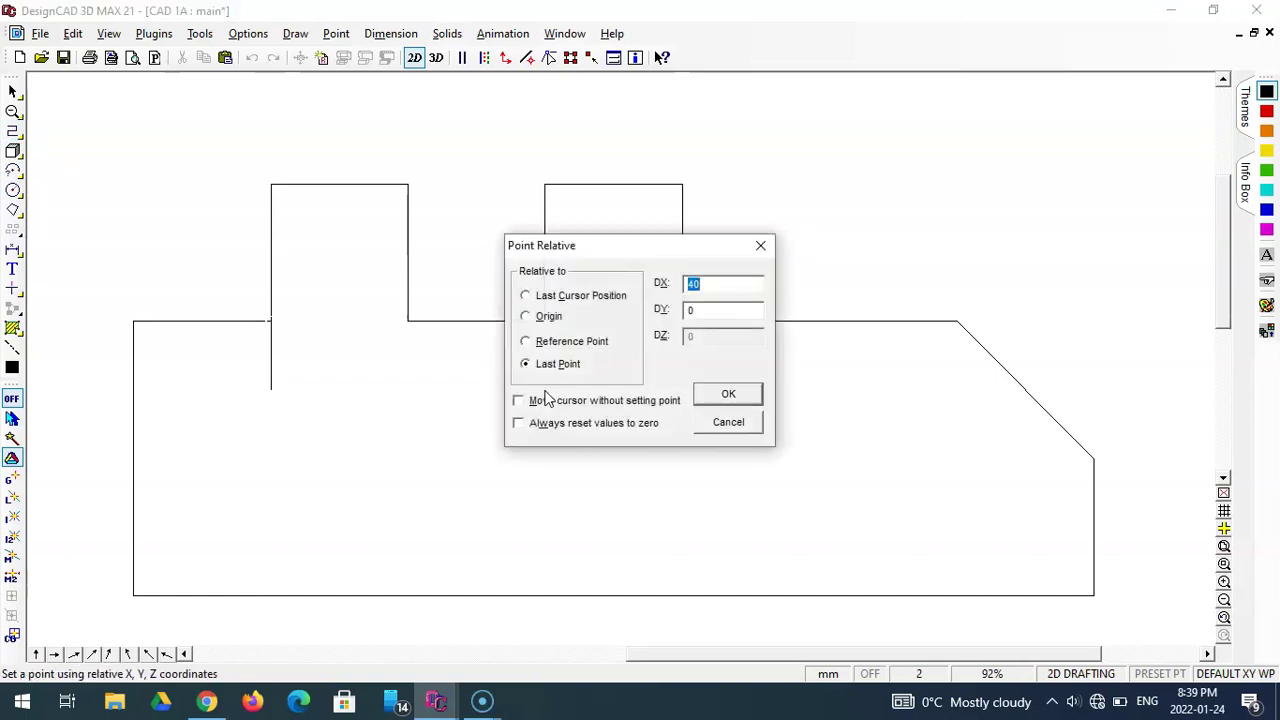
type("0")
key("Tab")
type("-10")
key("Return")
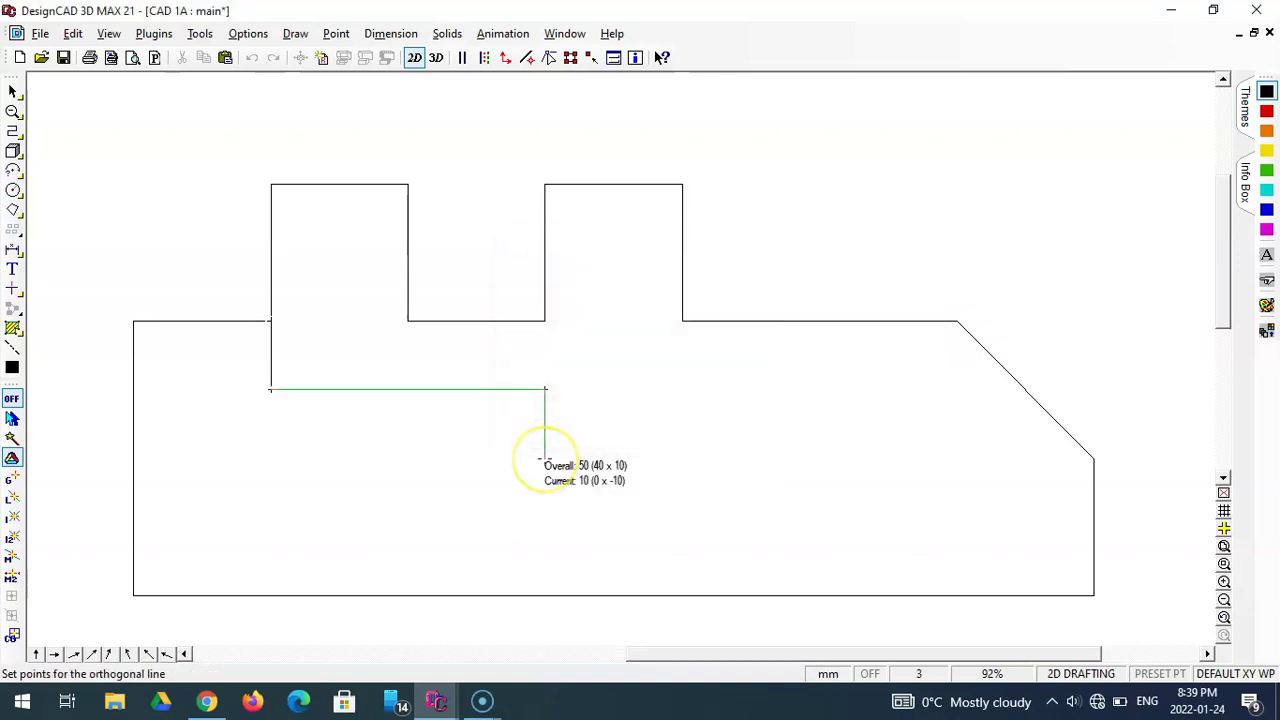
- Close the 40 × 10 mm rectangle at its lower-left and starting corners and finish it
left_click_drag(495, 461, 275, 455)
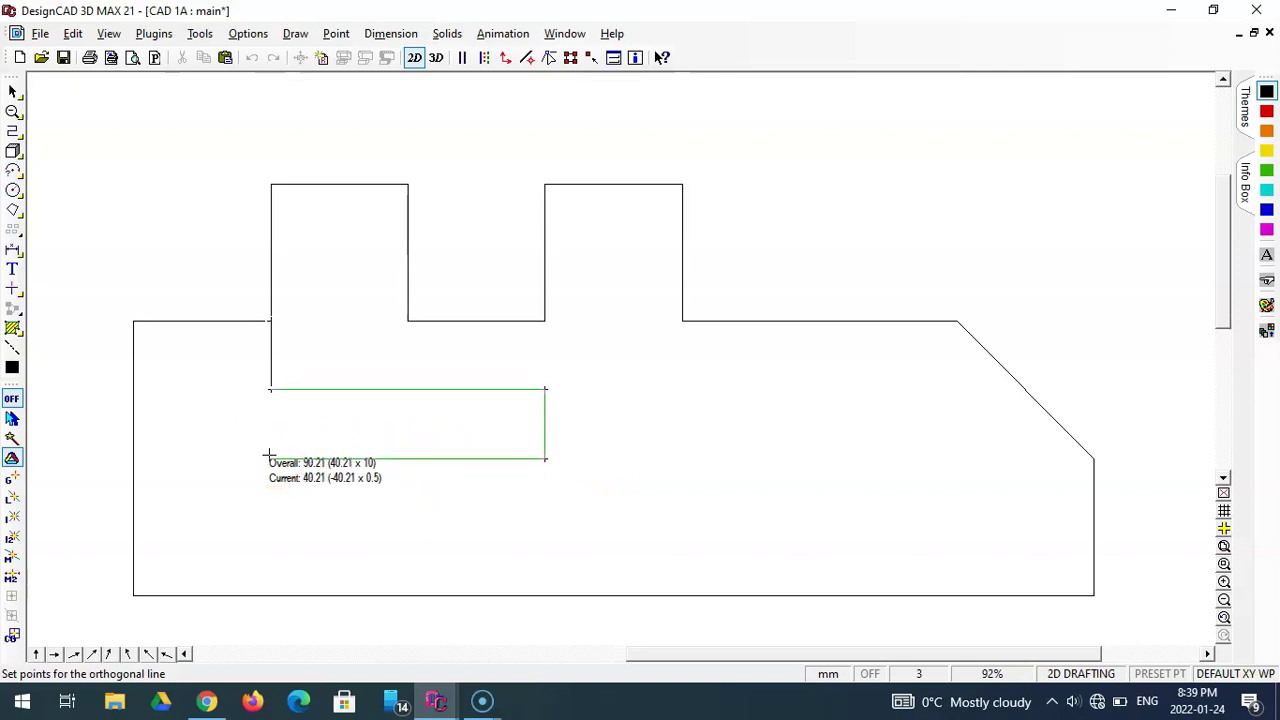
mouse_move(268, 455)
left_mouse_down()
mouse_move(271, 380)
mouse_move(268, 460)
left_mouse_up()
left_click(270, 459)
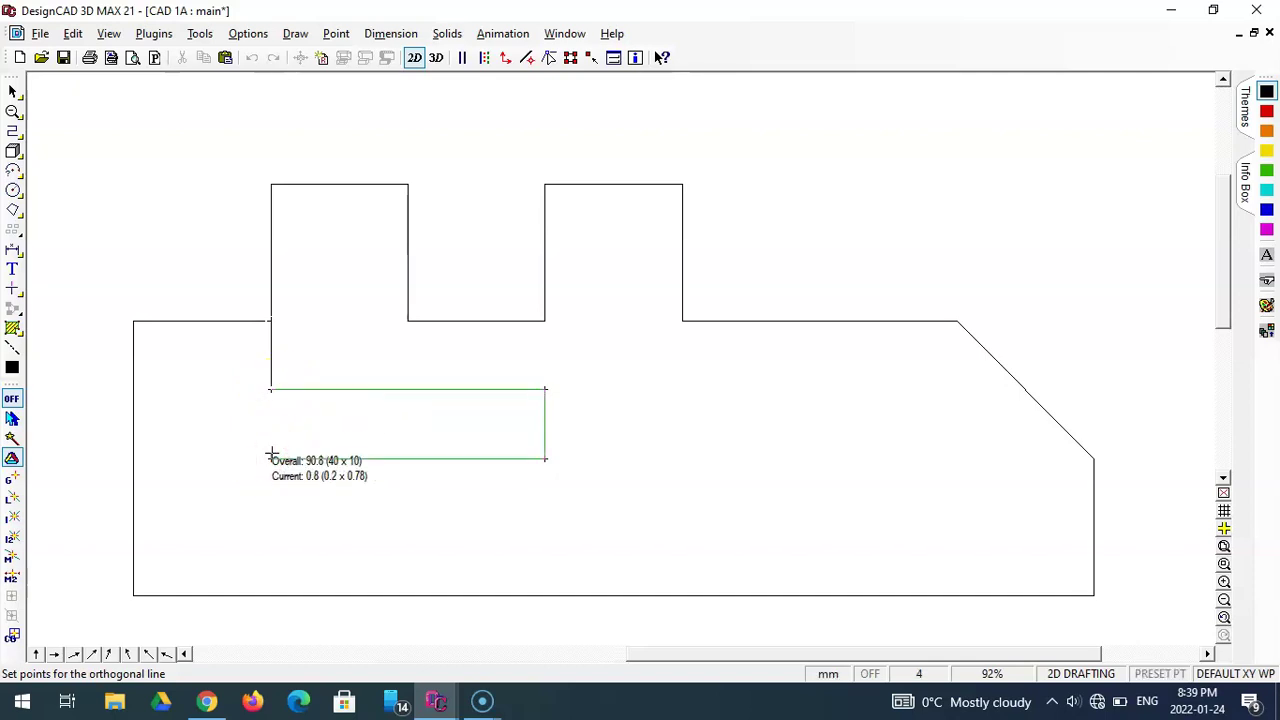
left_click(270, 389)
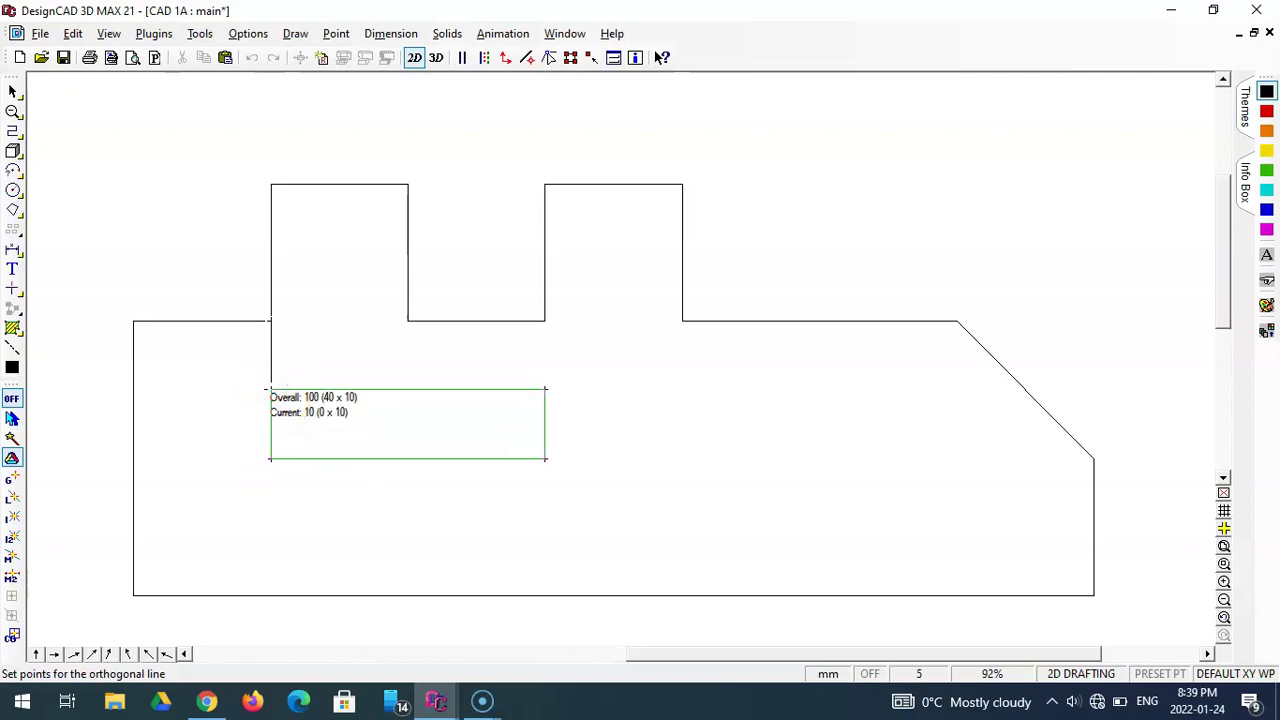
key("Return")
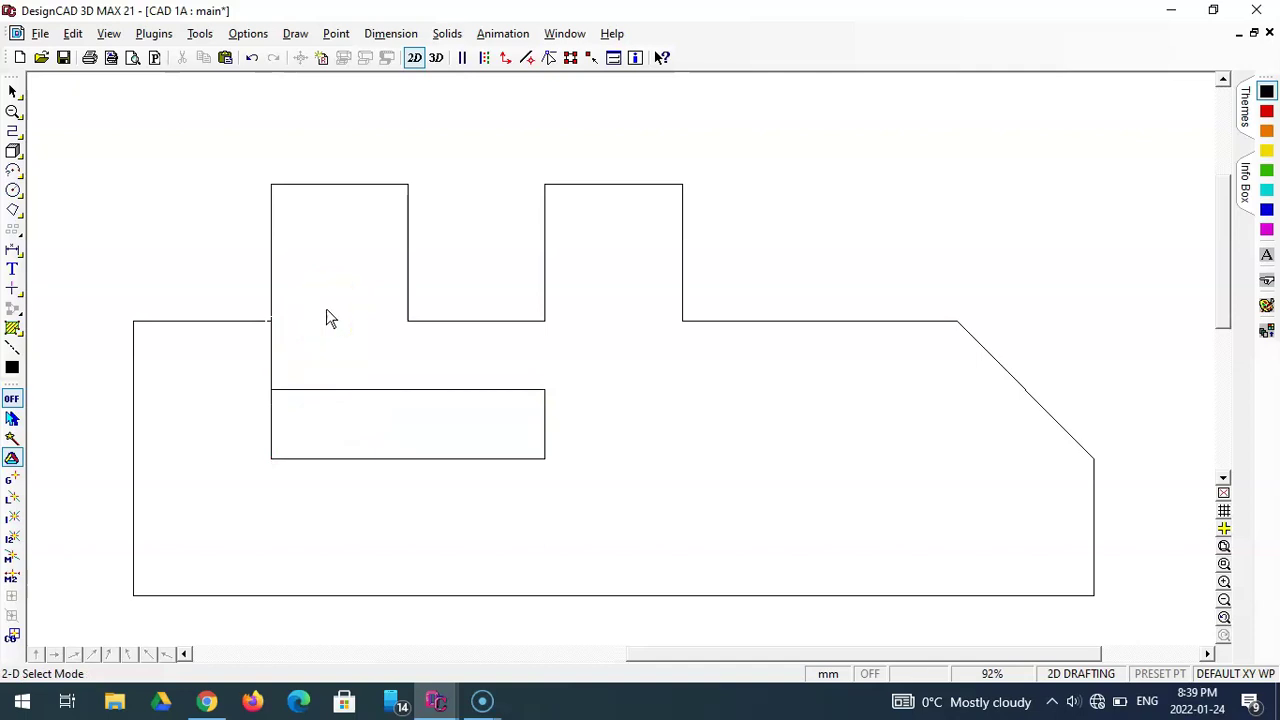
- Delete the 10 mm vertical helper line under the left tab
left_click(270, 349)
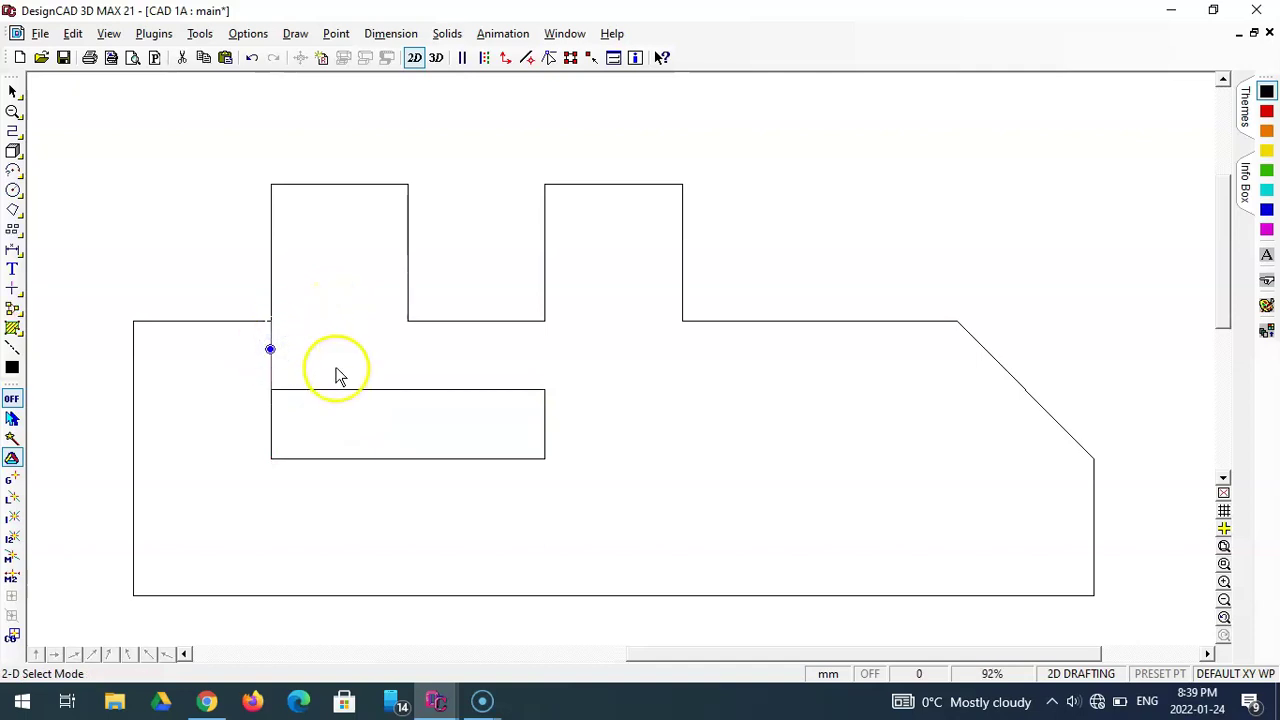
left_click(310, 367)
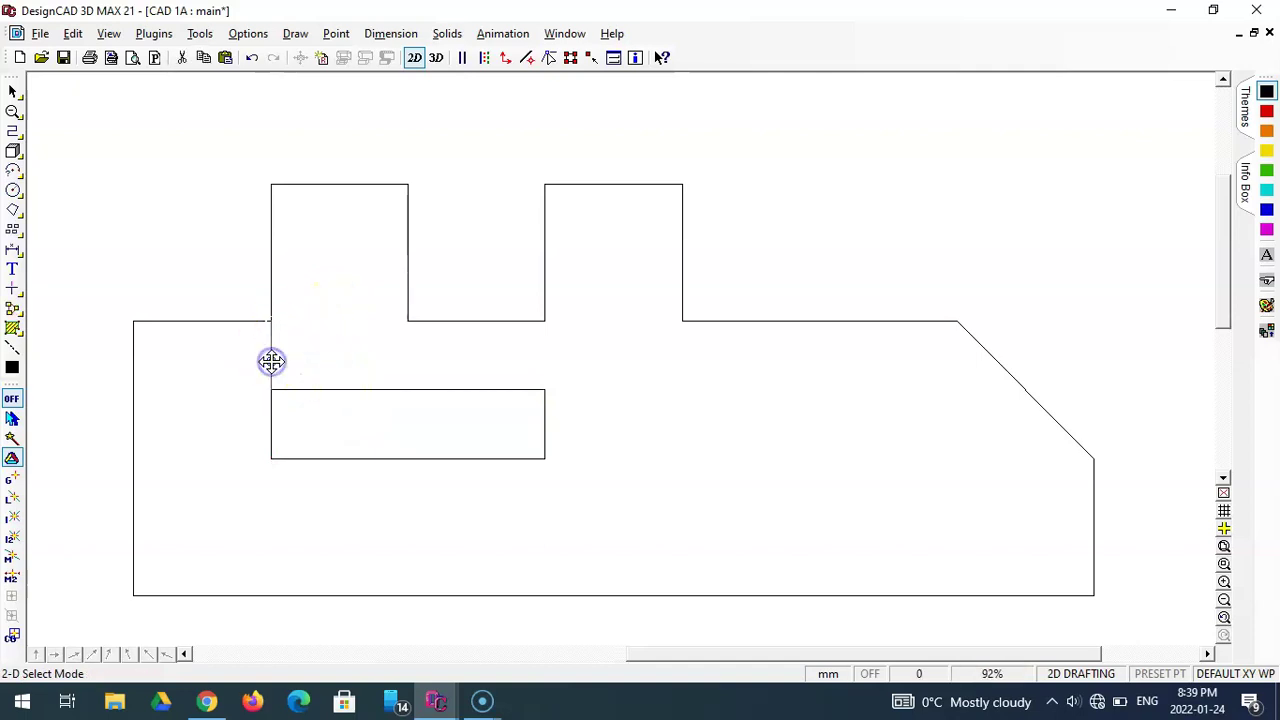
left_click(271, 361)
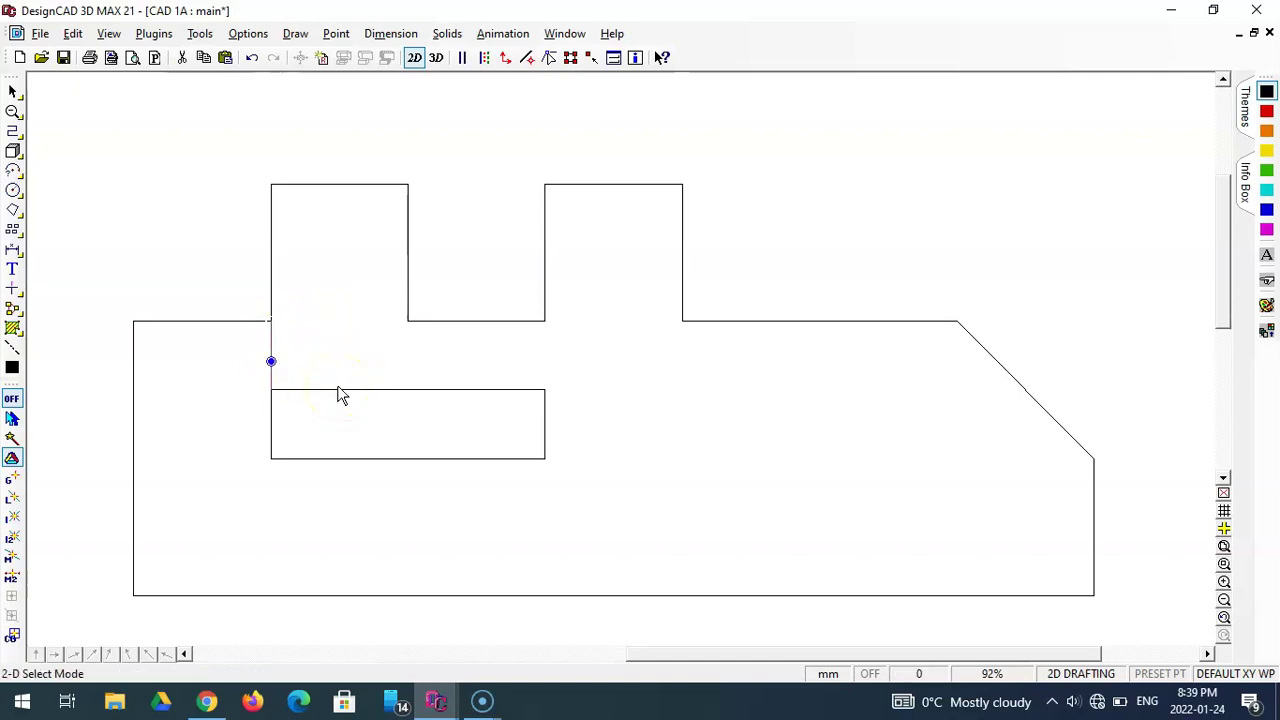
key("Delete")
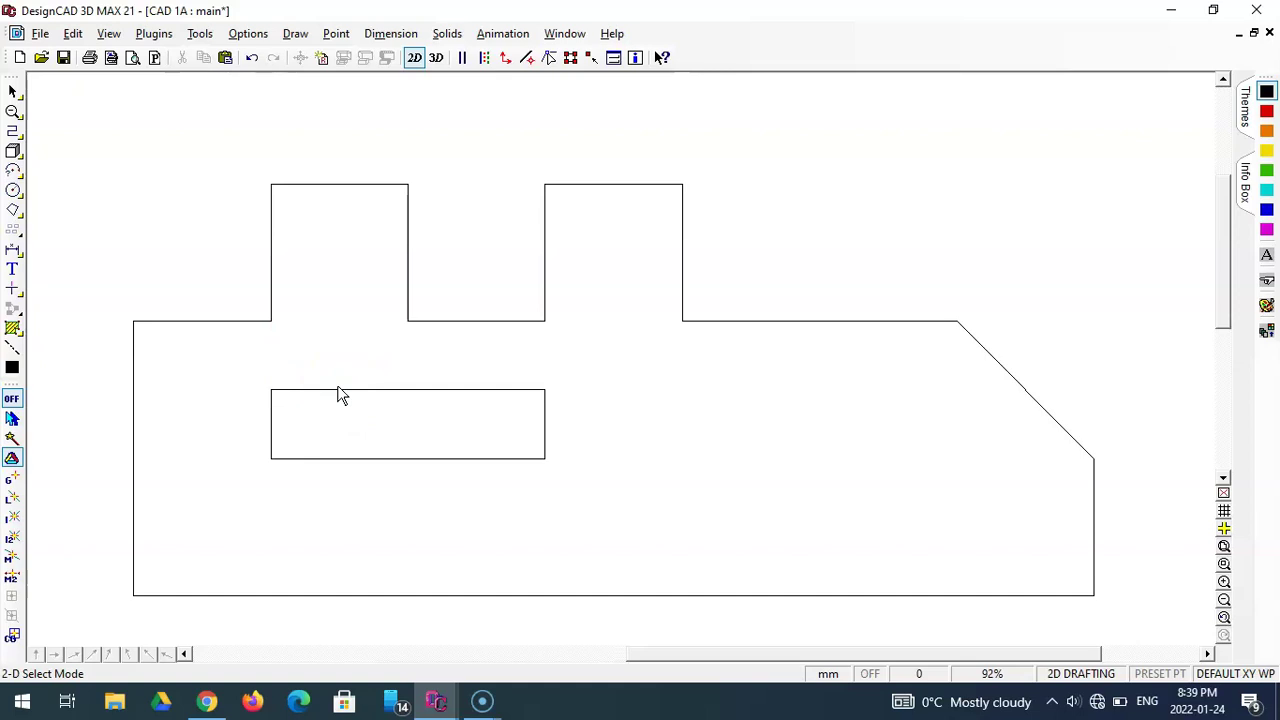
left_click_drag(390, 390, 615, 378)
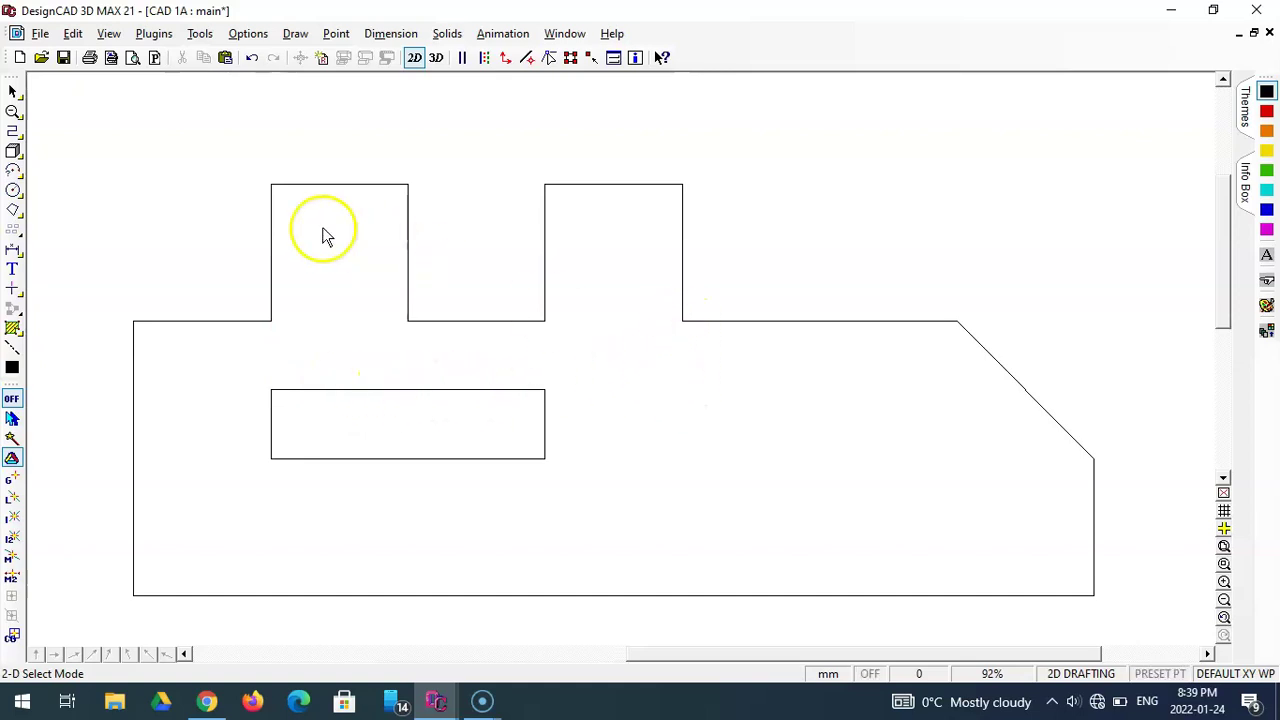
left_click(13, 130)
- Draw a 10 mm vertical guide line down from the right tab's base corner
left_click(681, 321)
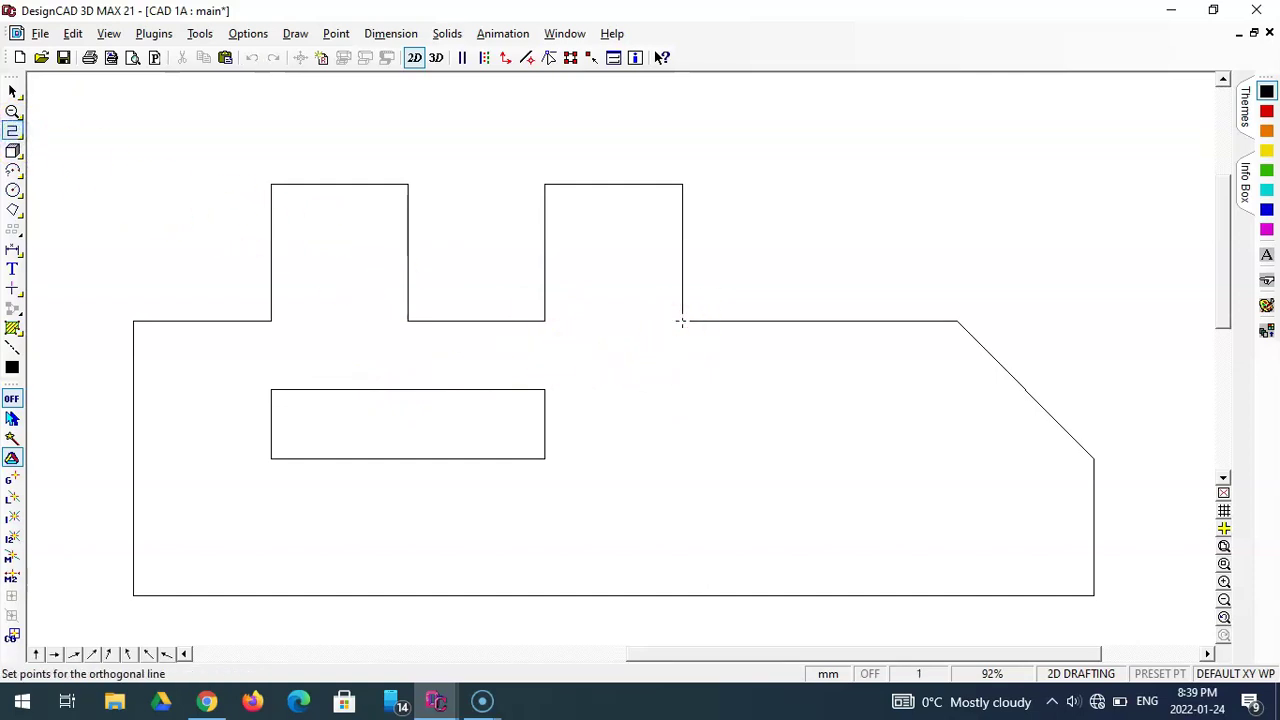
key("apostrophe")
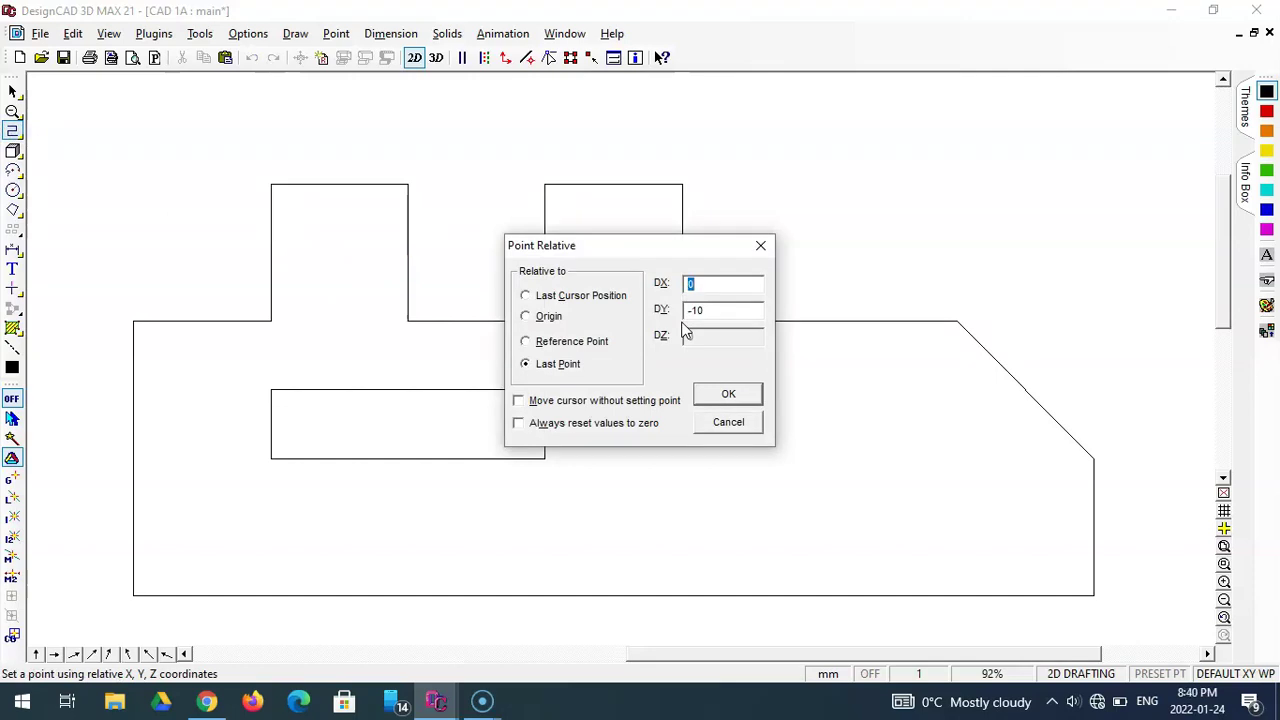
left_click(700, 393)
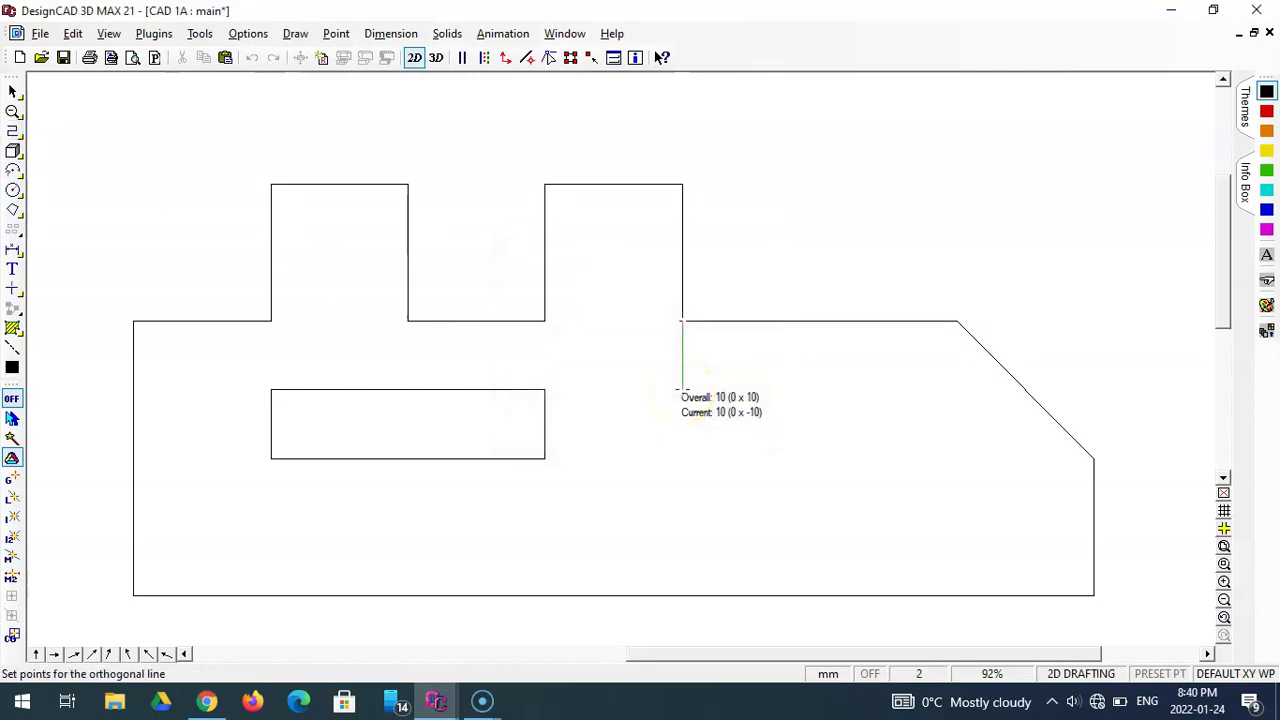
key("space")
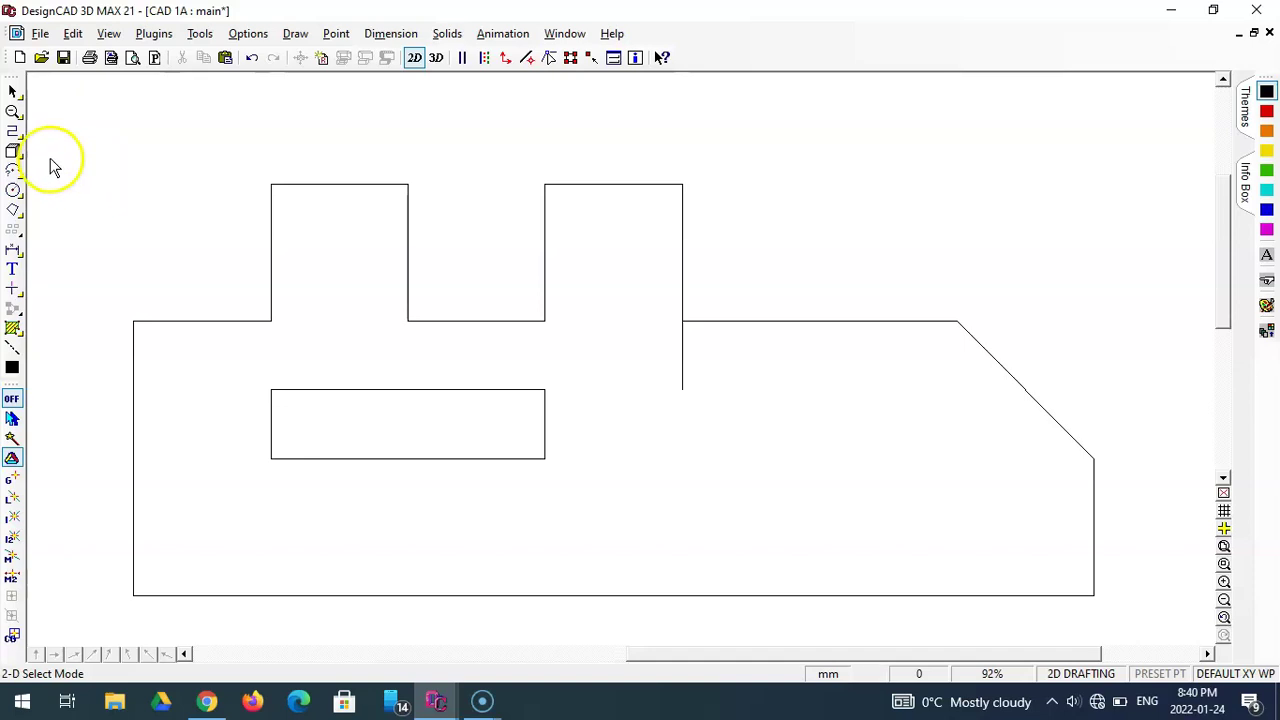
- Draw a box from the guide line's lower end with relative offset DX 20, DY -25
left_click(14, 150)
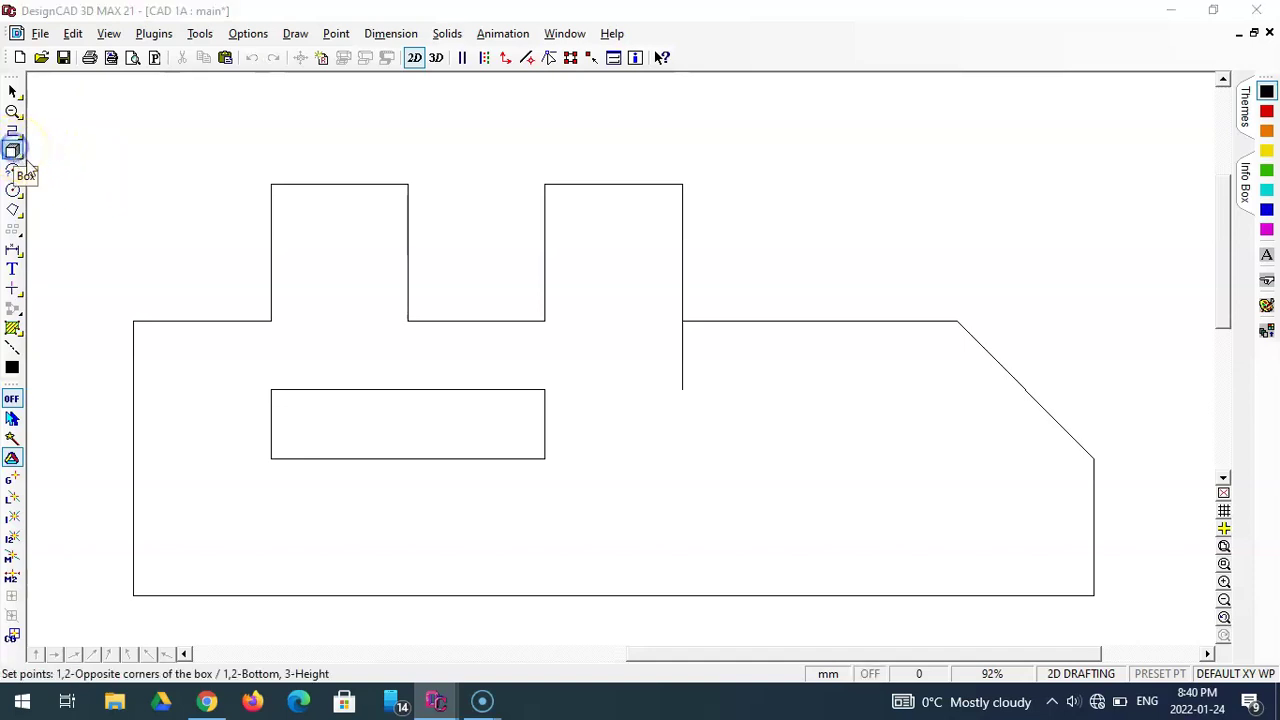
left_click(682, 389)
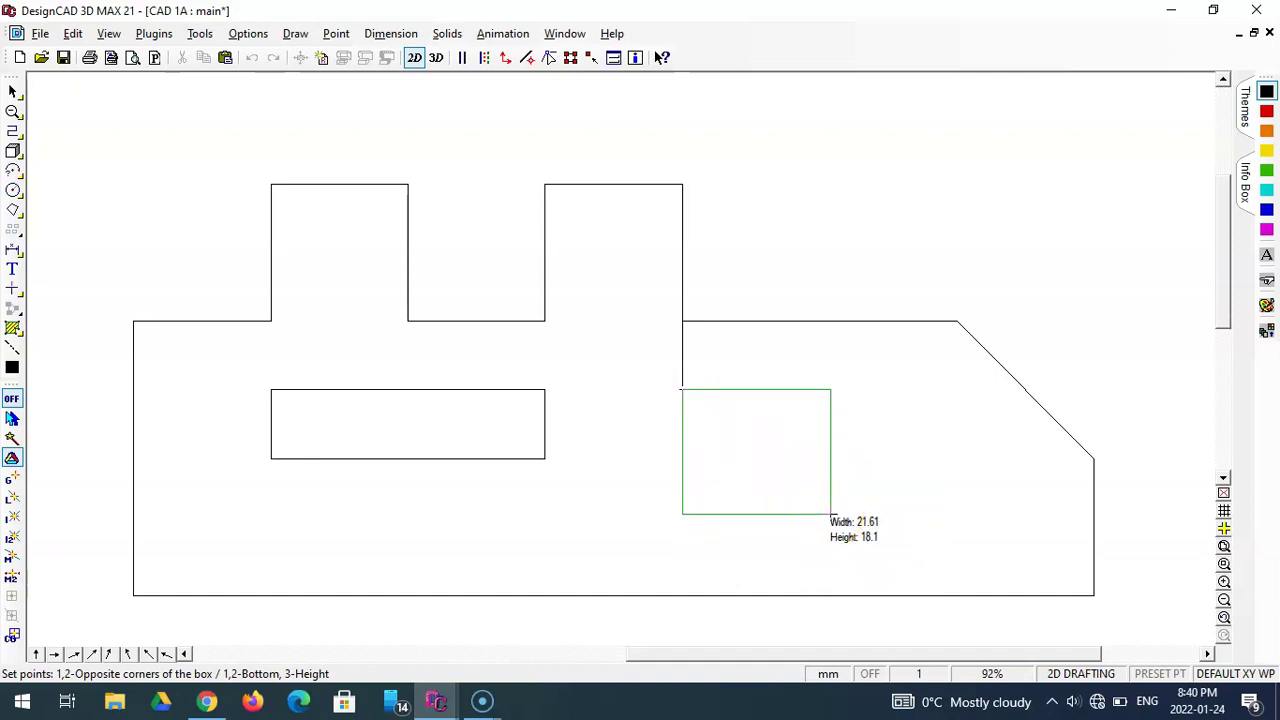
key("Escape")
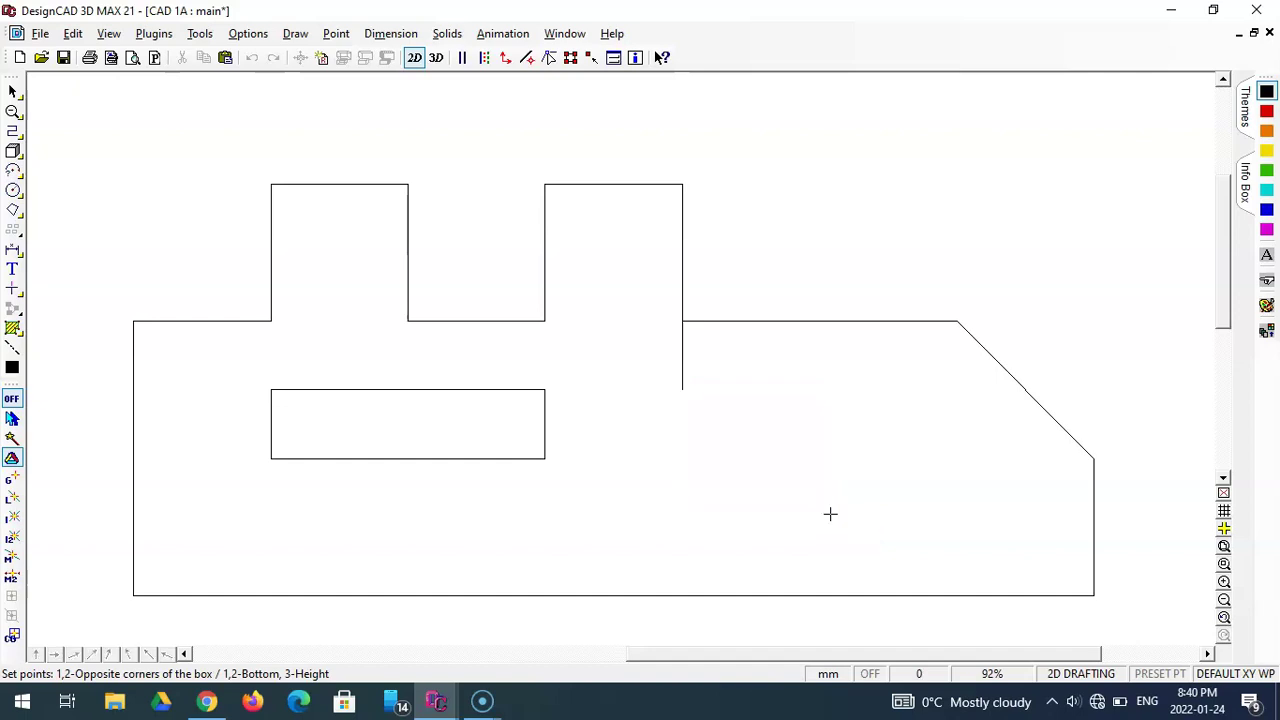
left_click(20, 155)
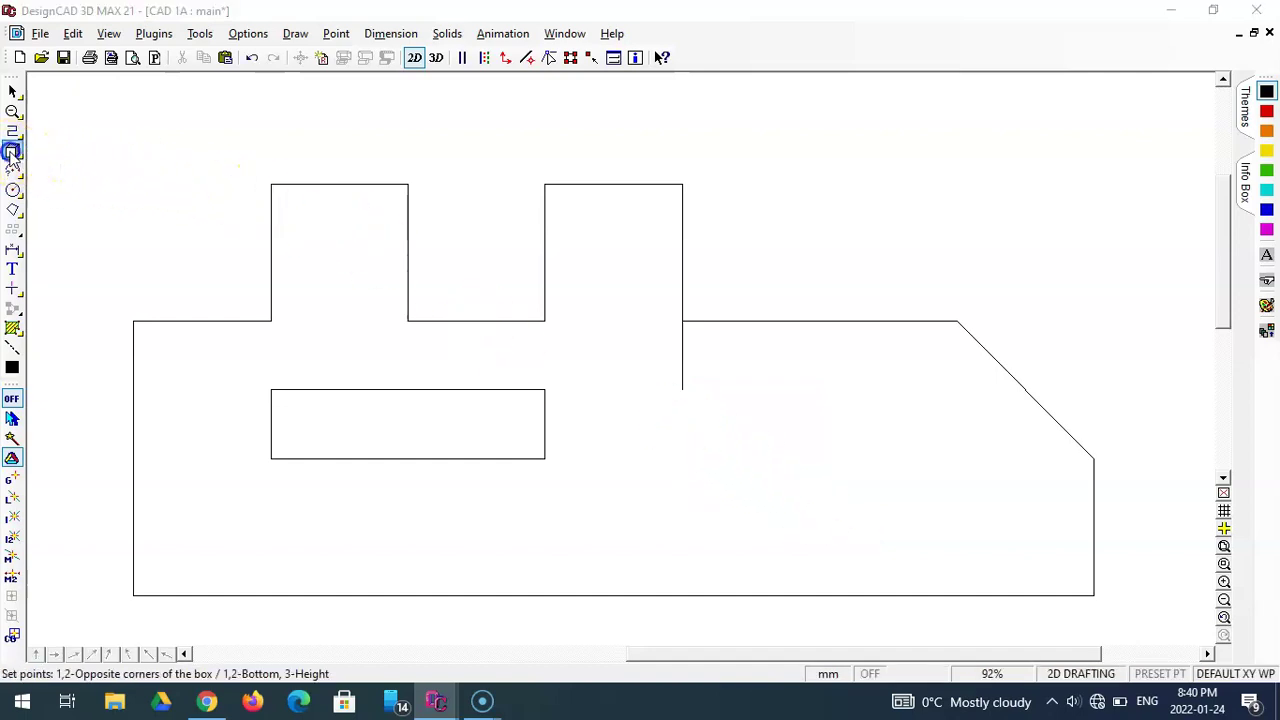
left_click(682, 390)
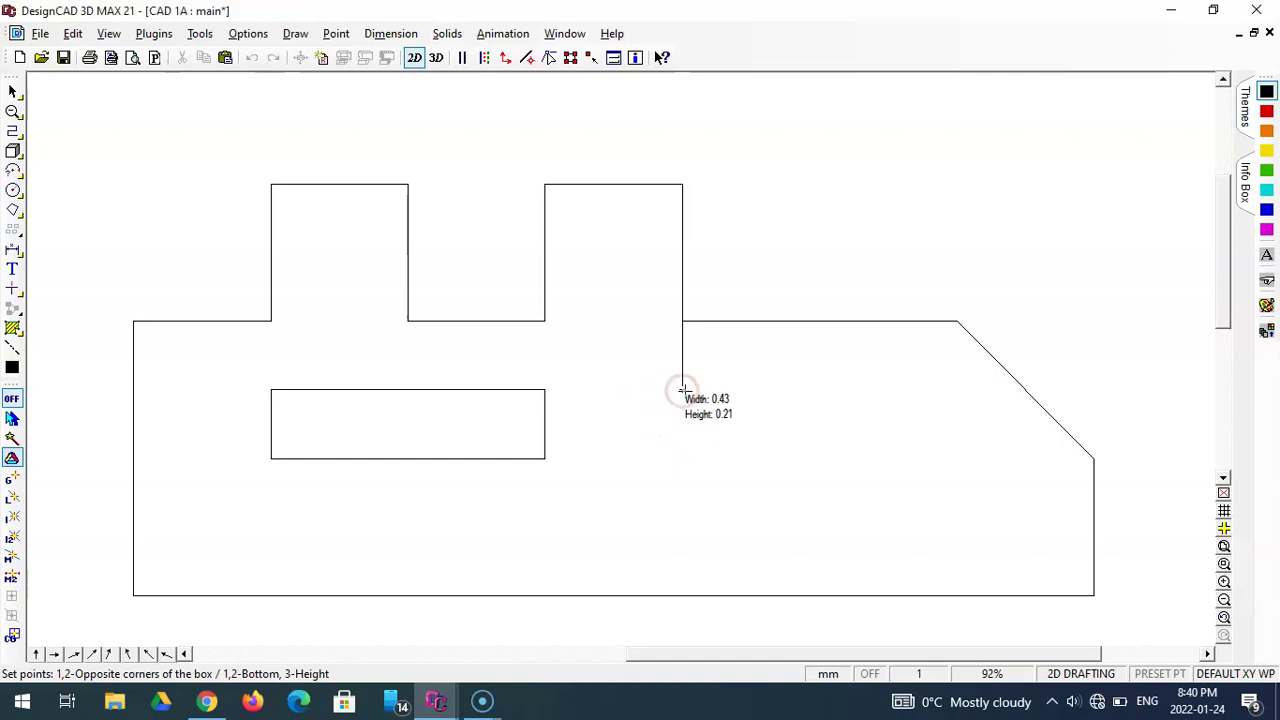
key("apostrophe")
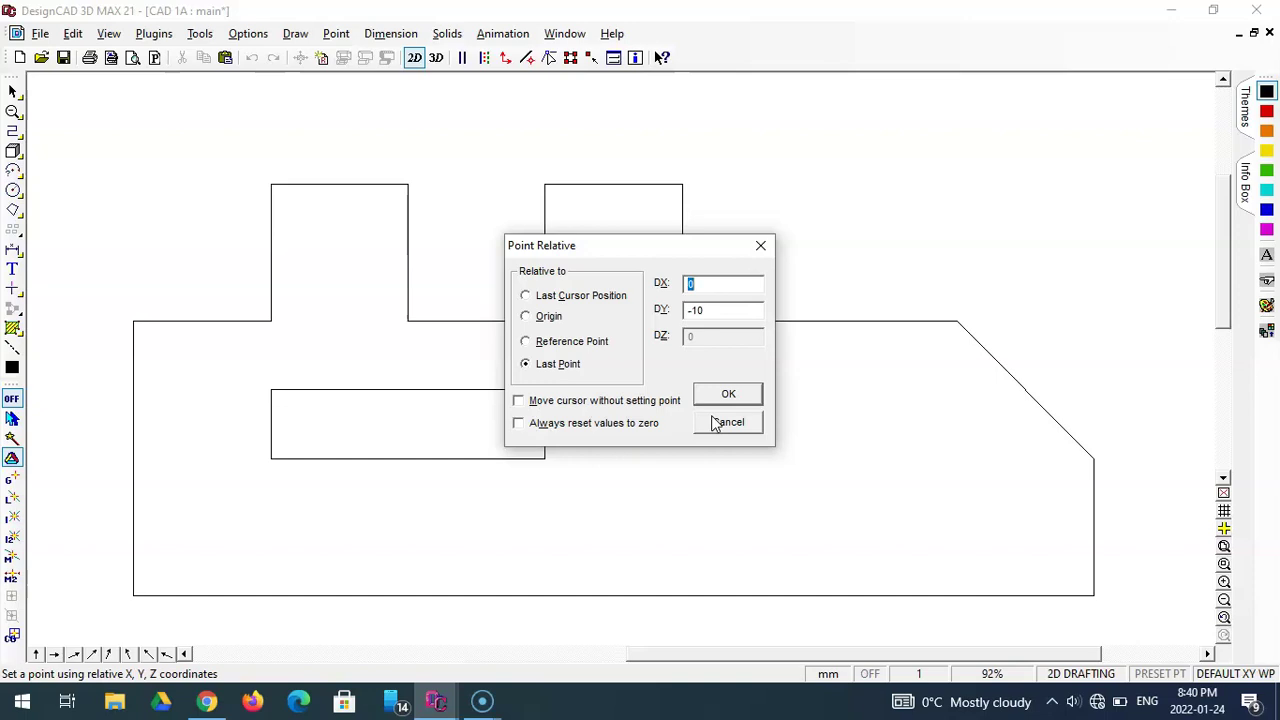
type("25")
key("Tab")
type("-25")
left_click(710, 283)
key("BackSpace")
type("0")
key("Return")
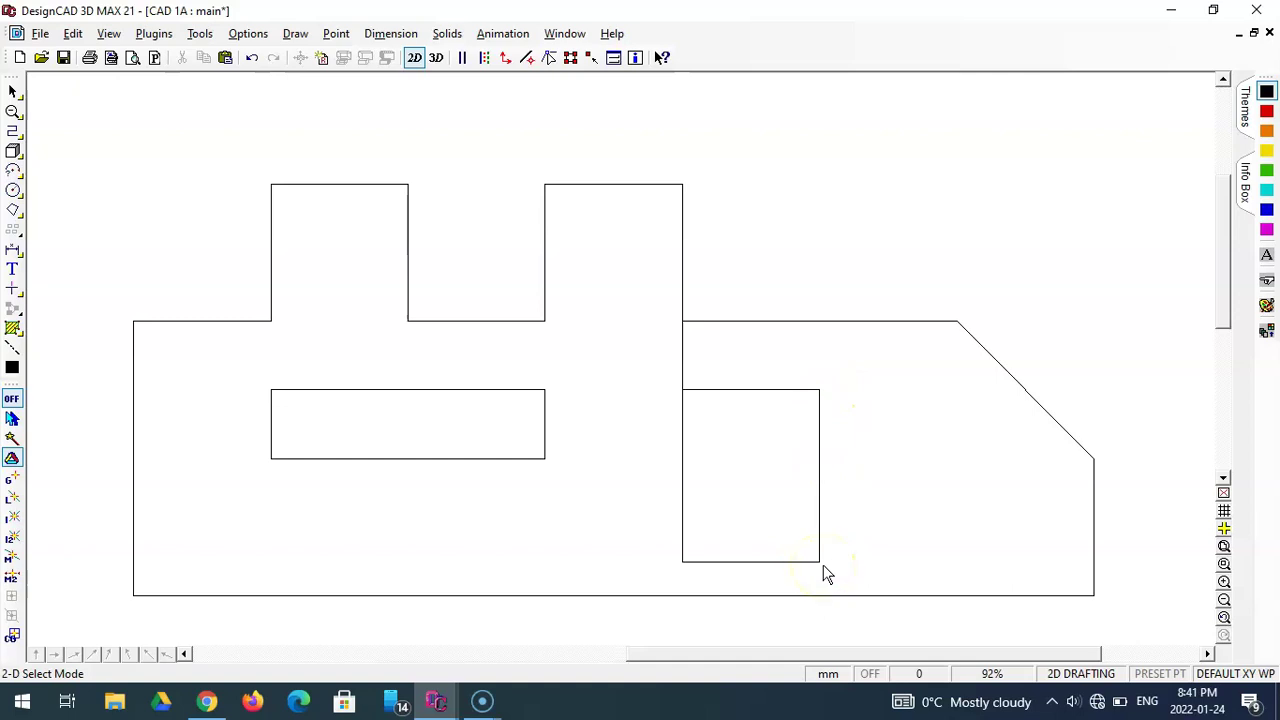
- Delete the leftover vertical guide segment above the 20 × 25 cutout
left_click(682, 358)
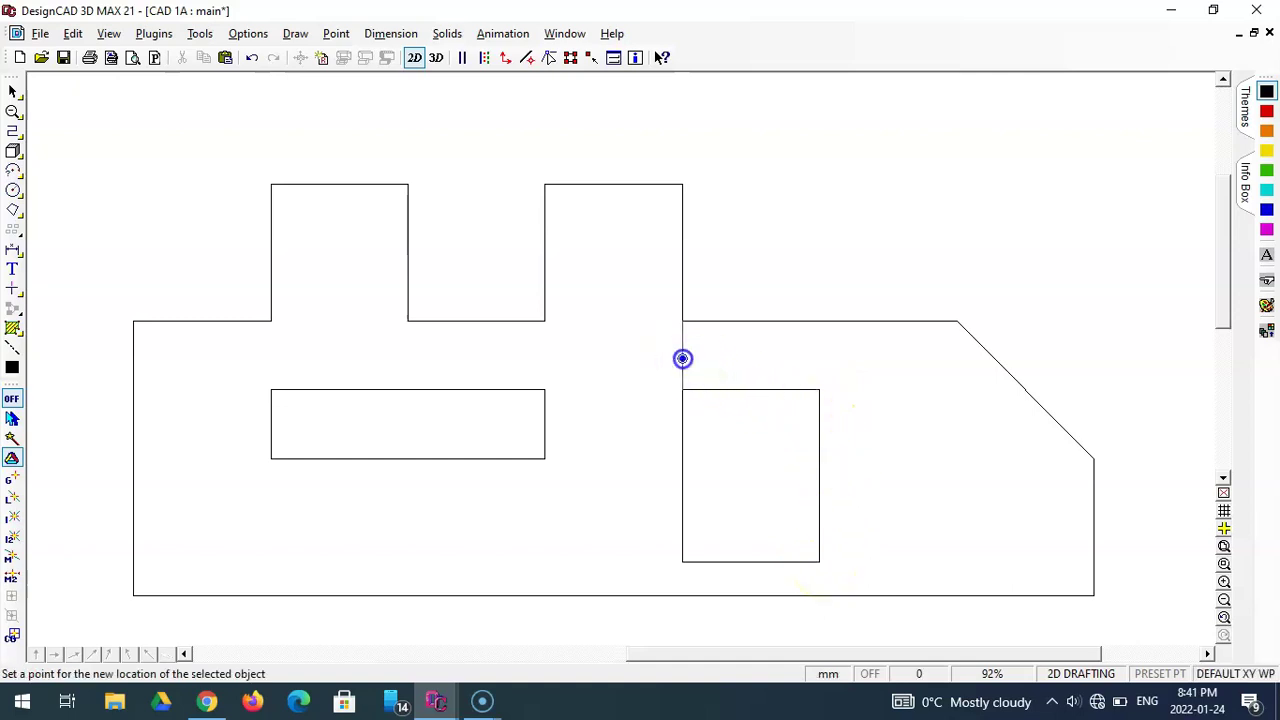
left_click(778, 370)
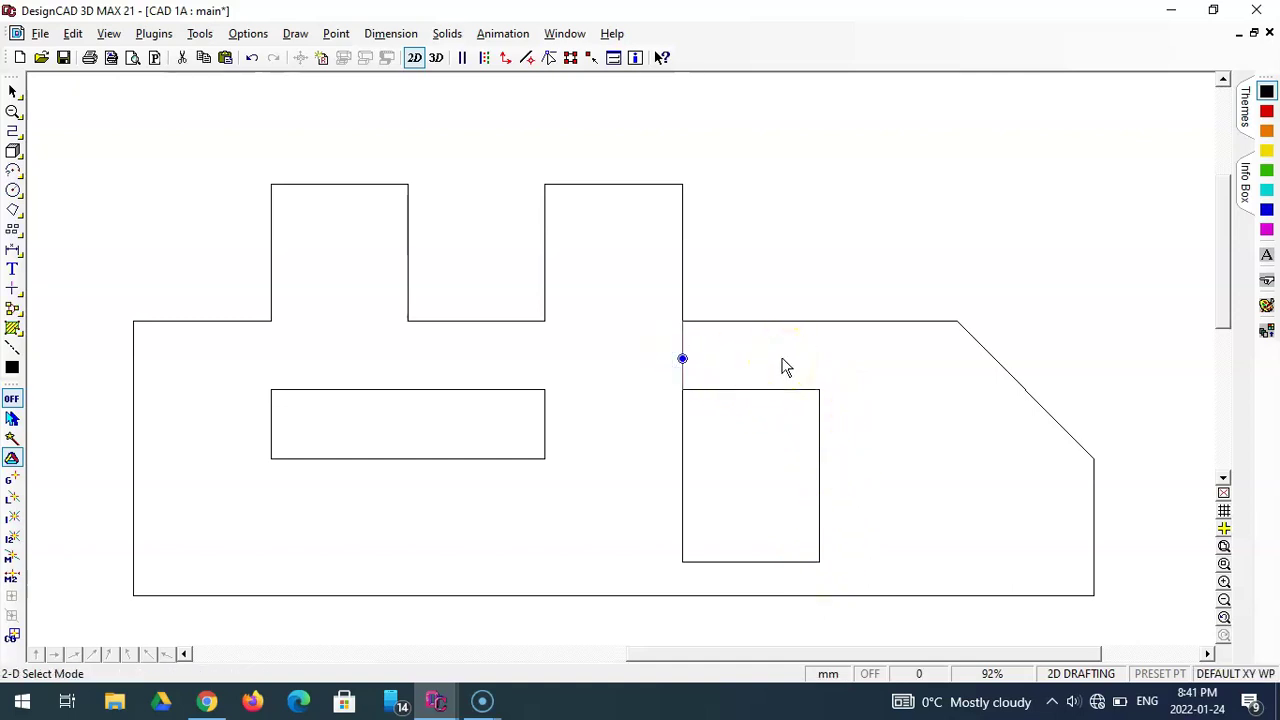
key("Delete")
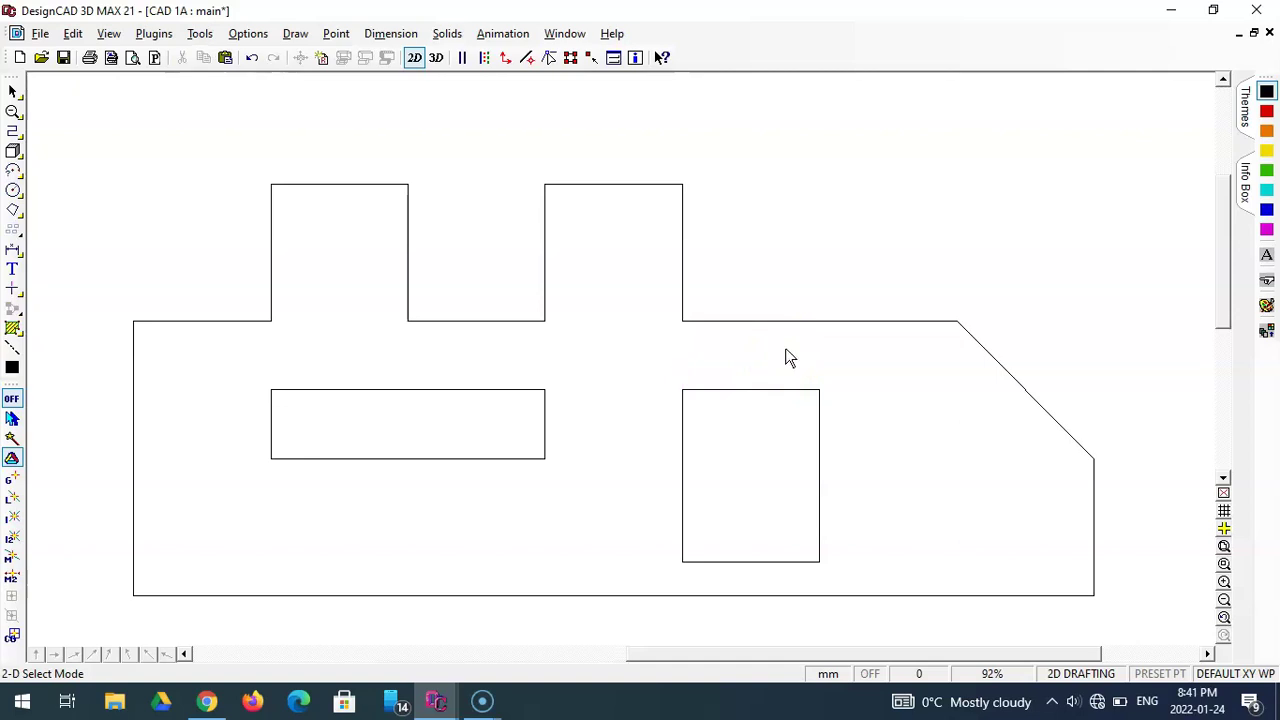
scroll(790, 357, "down", 1)
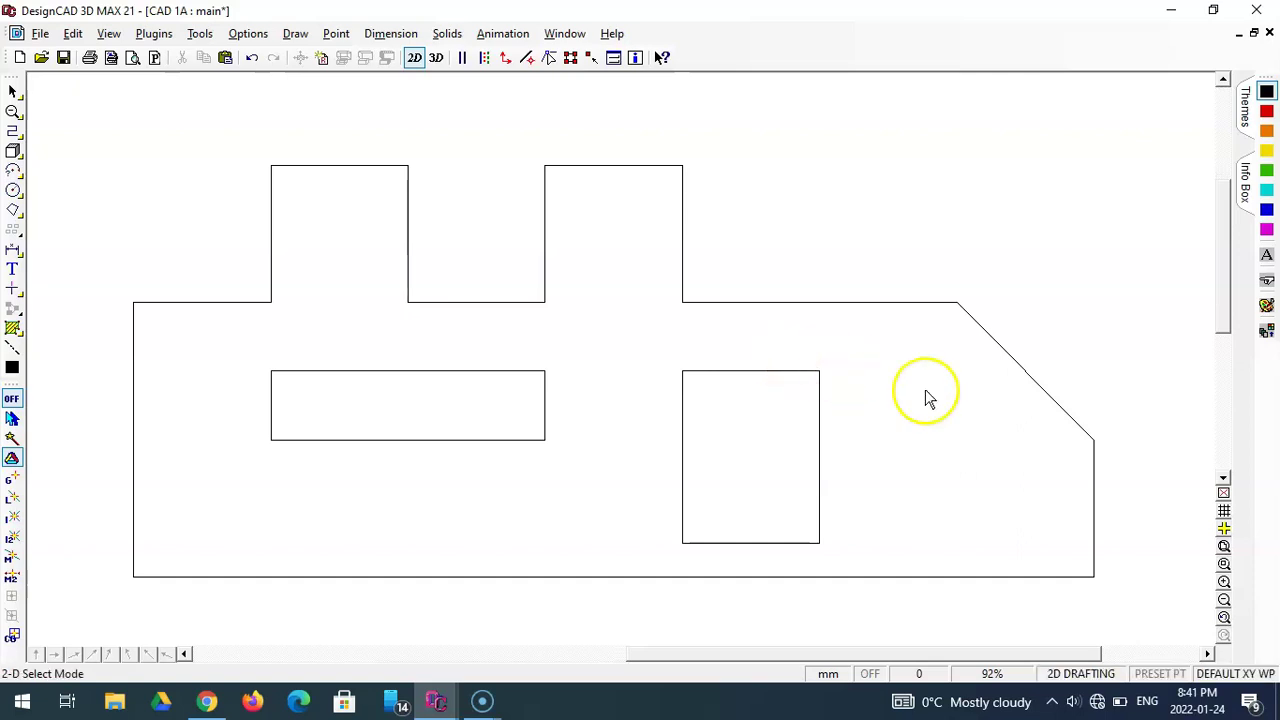
- Fit the whole plate in view and zoom out centred on it
left_click(1223, 546)
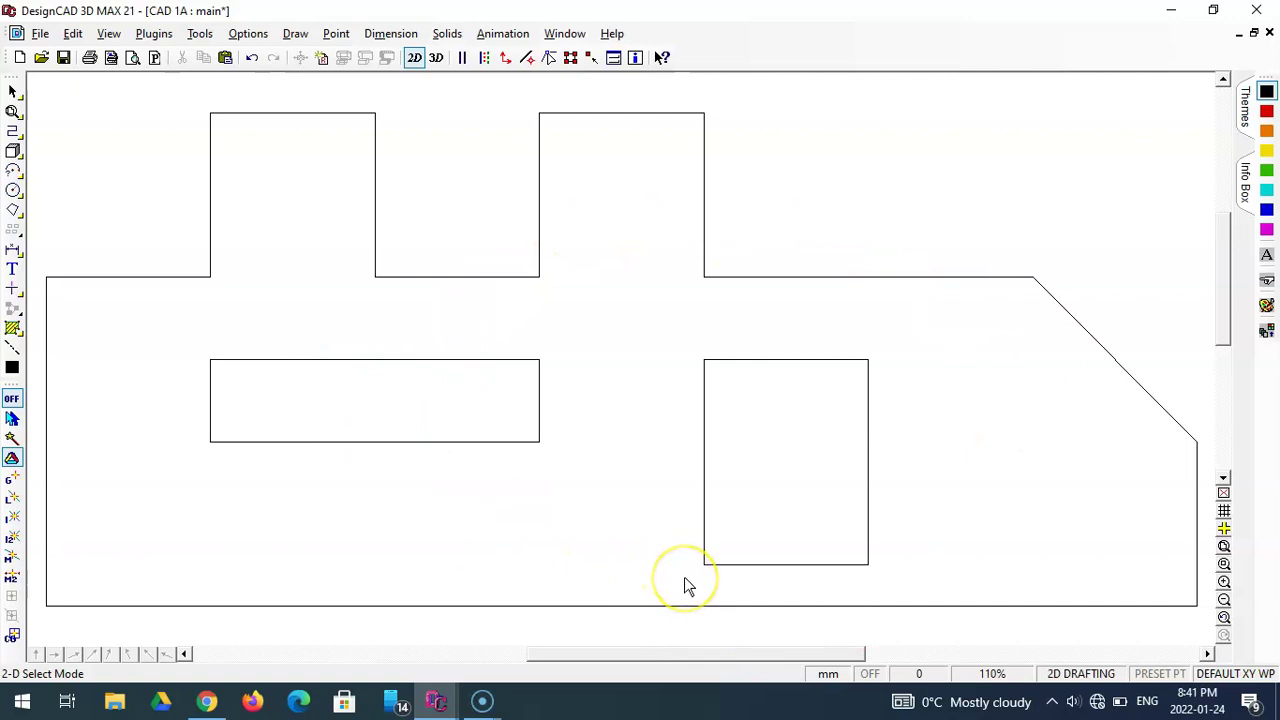
left_click(1225, 601)
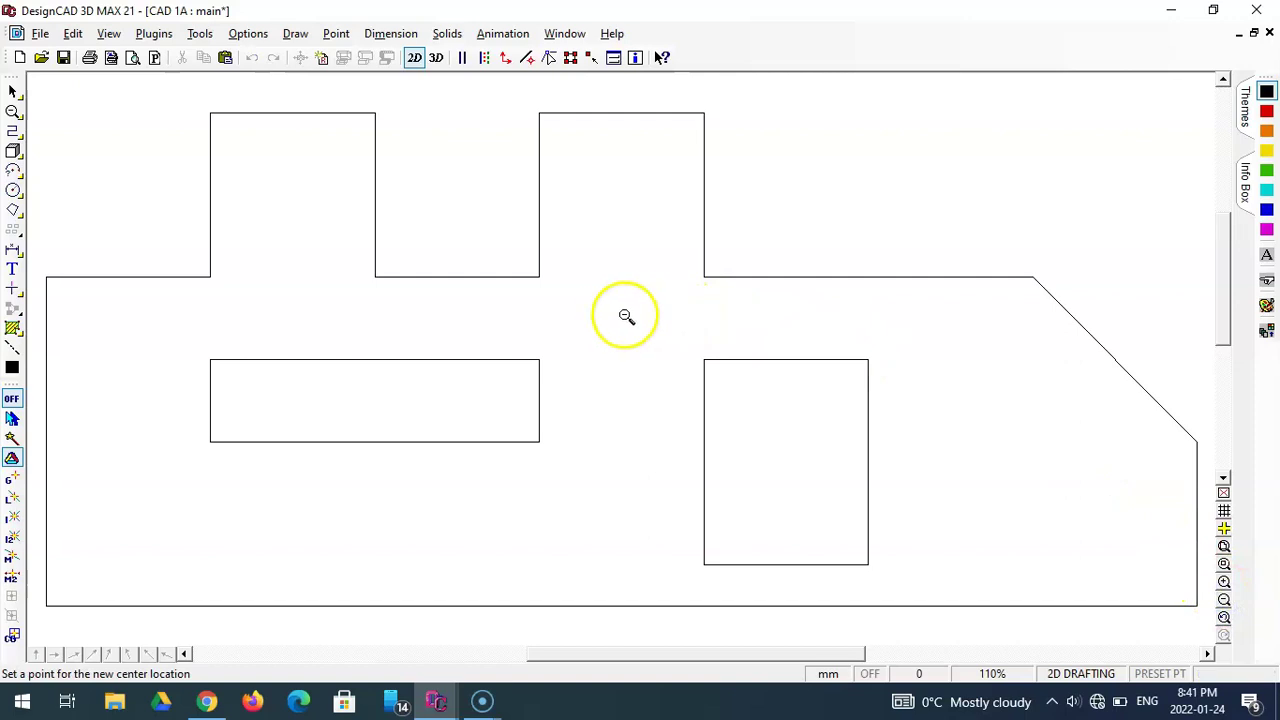
left_click(542, 373)
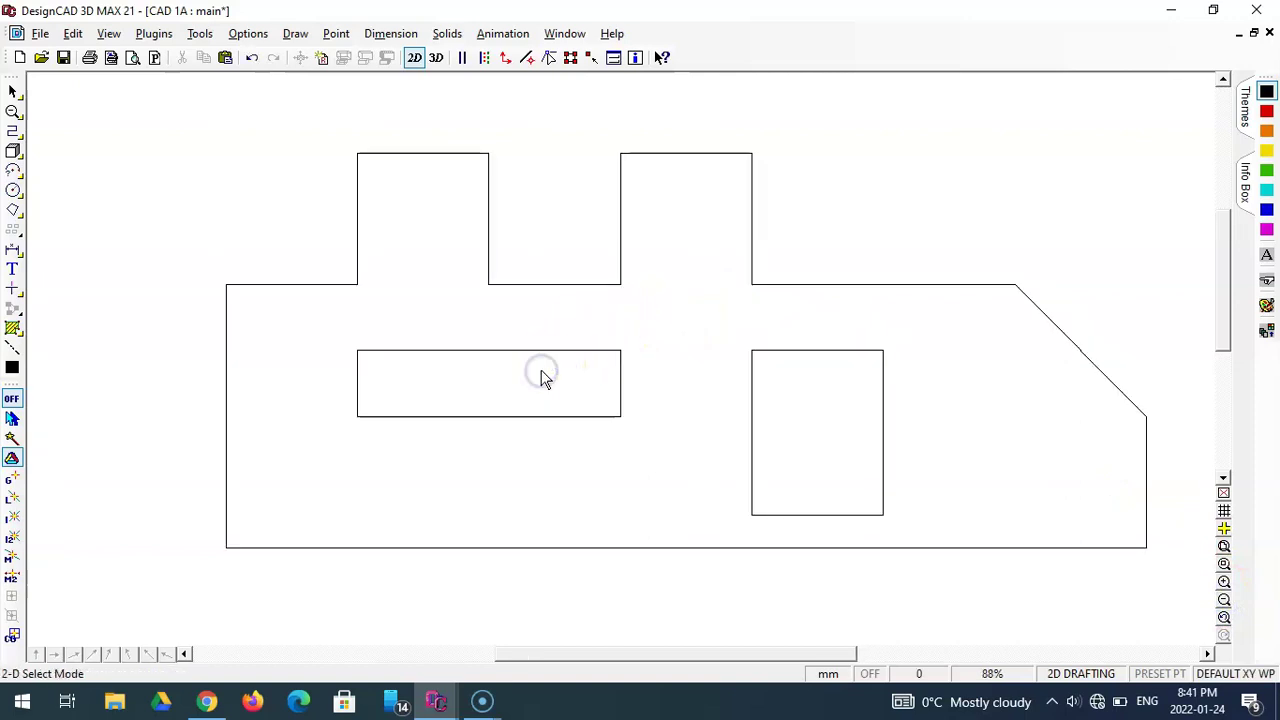
left_click_drag(683, 655, 699, 655)
left_click_drag(1226, 338, 1225, 334)
left_click_drag(848, 651, 844, 652)
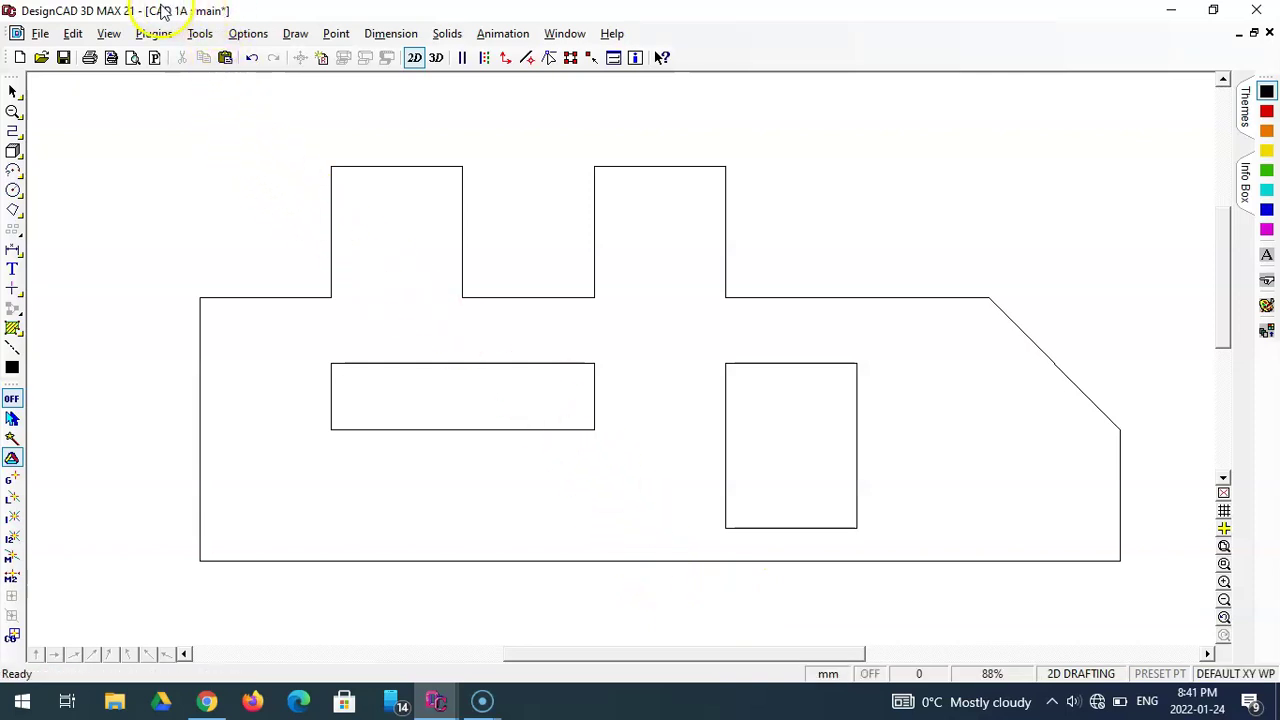
- Save the CAD 1A plate drawing
left_click(64, 57)
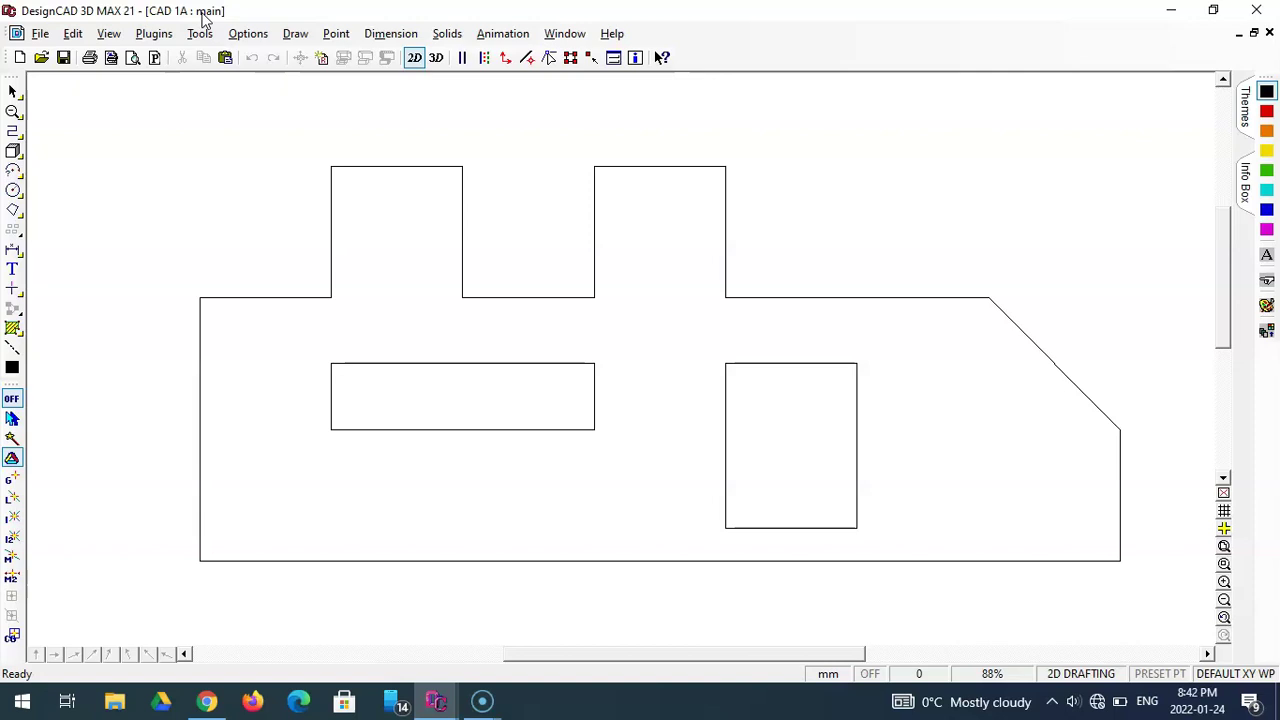
left_click(280, 158)
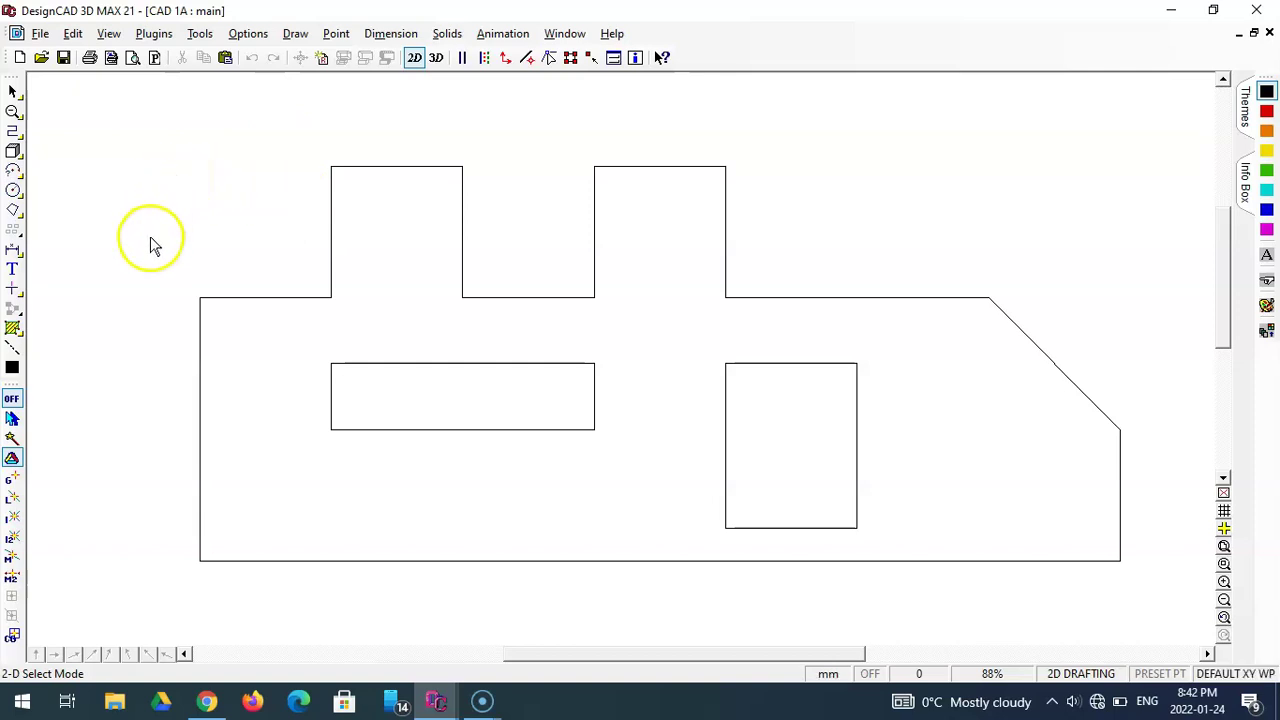
- Choose Linear as the dimension type from the dimension flyout
left_click(14, 250)
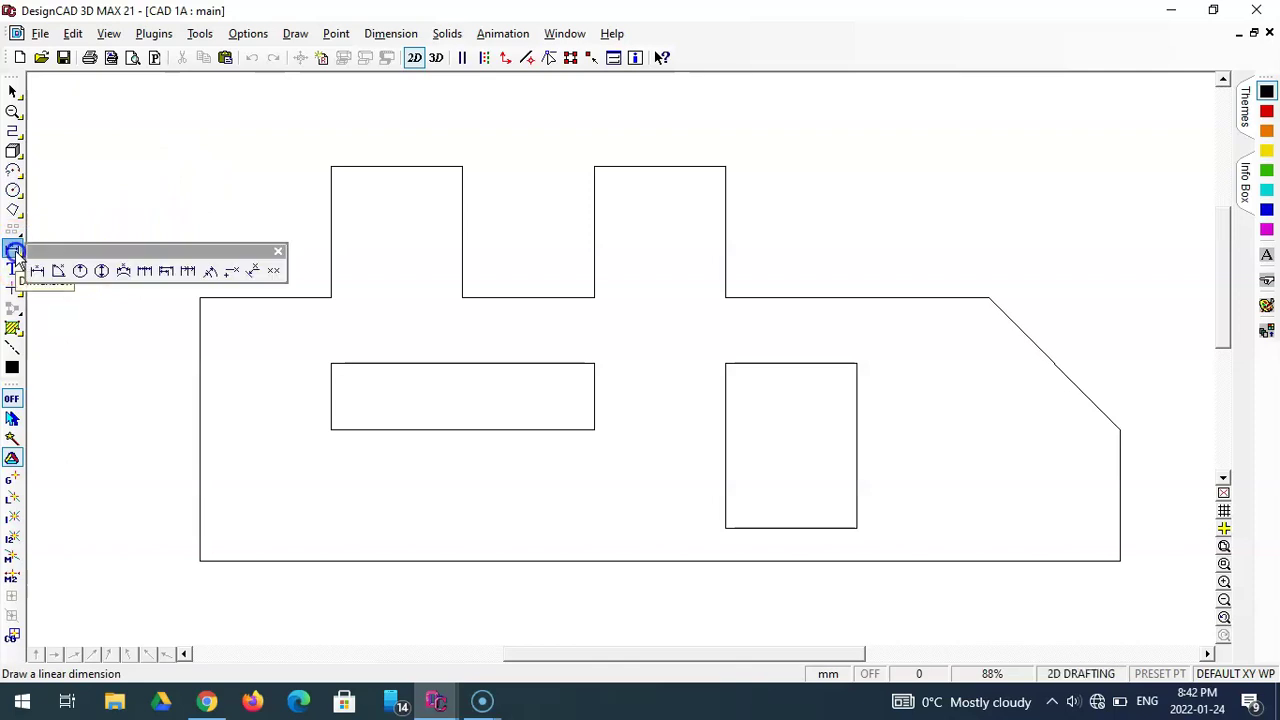
left_click(35, 271)
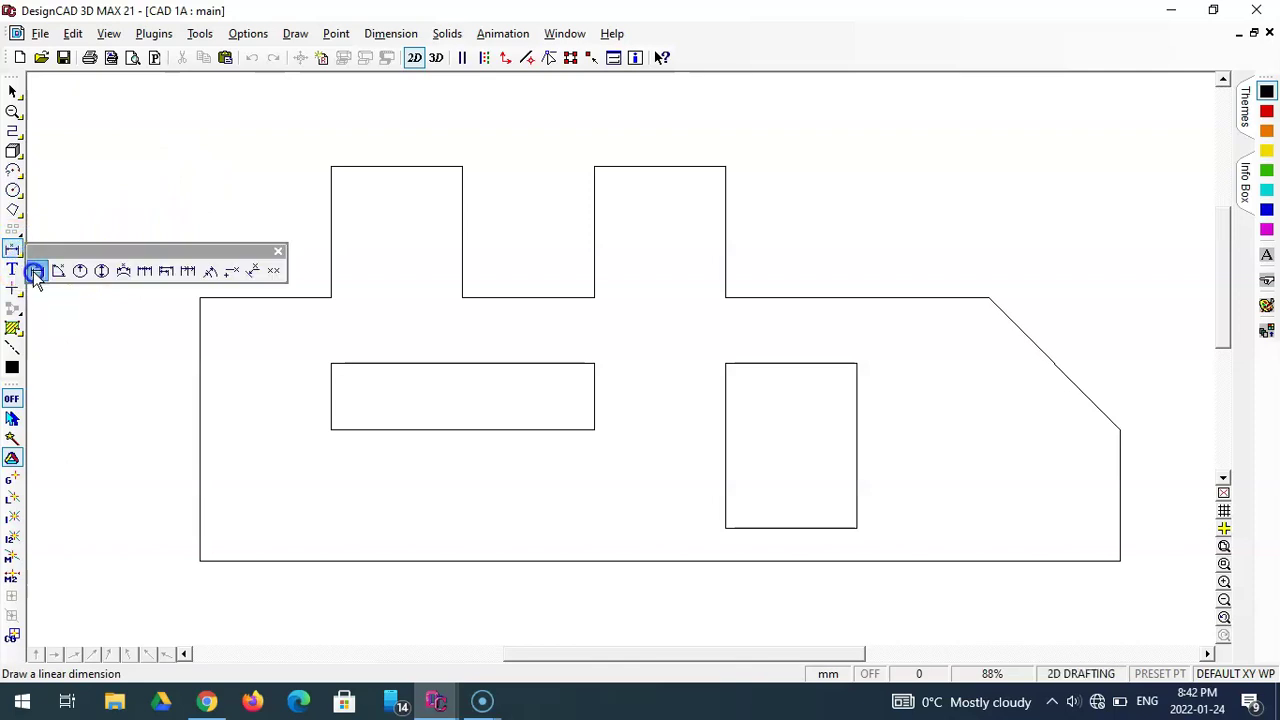
left_click(53, 277)
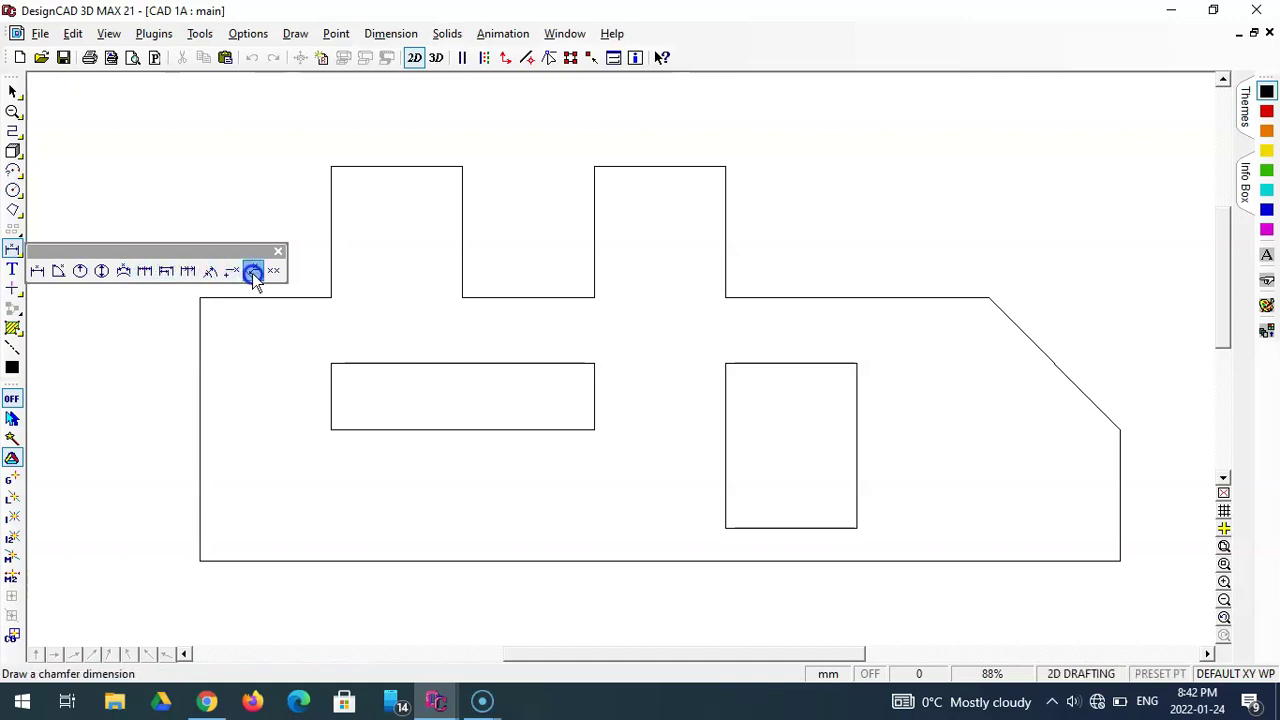
left_click(39, 272)
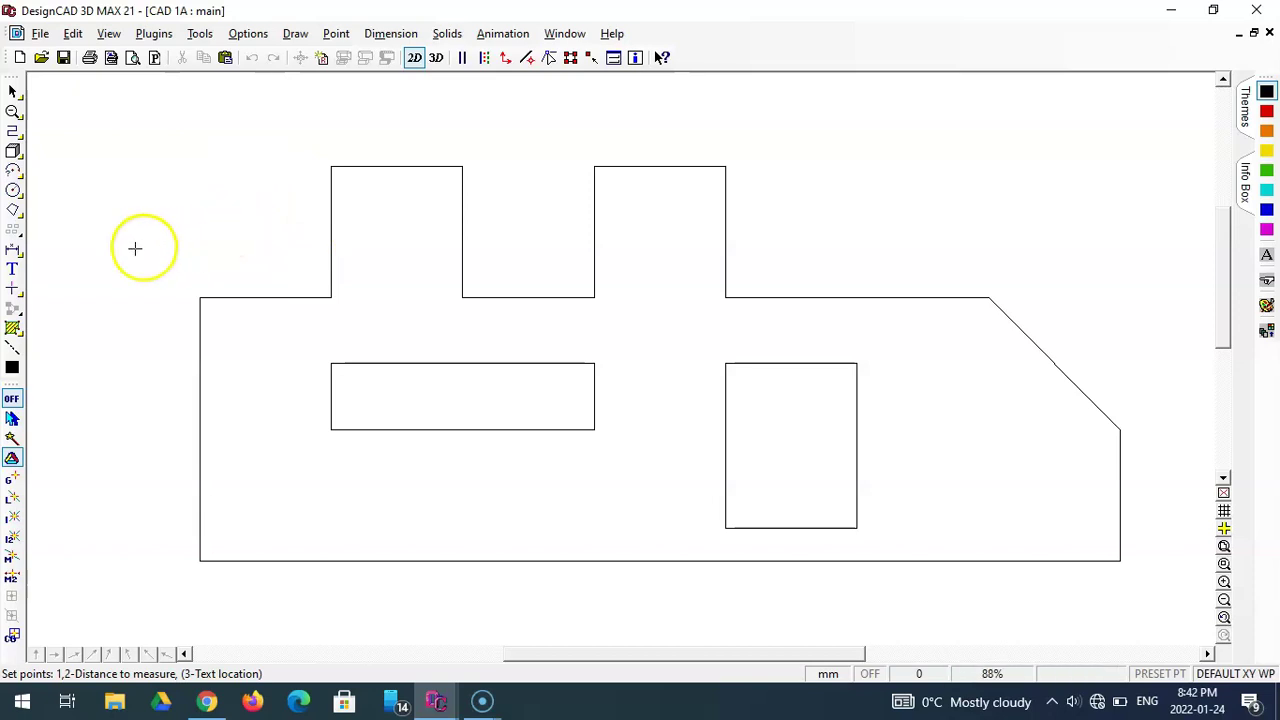
left_click(13, 248)
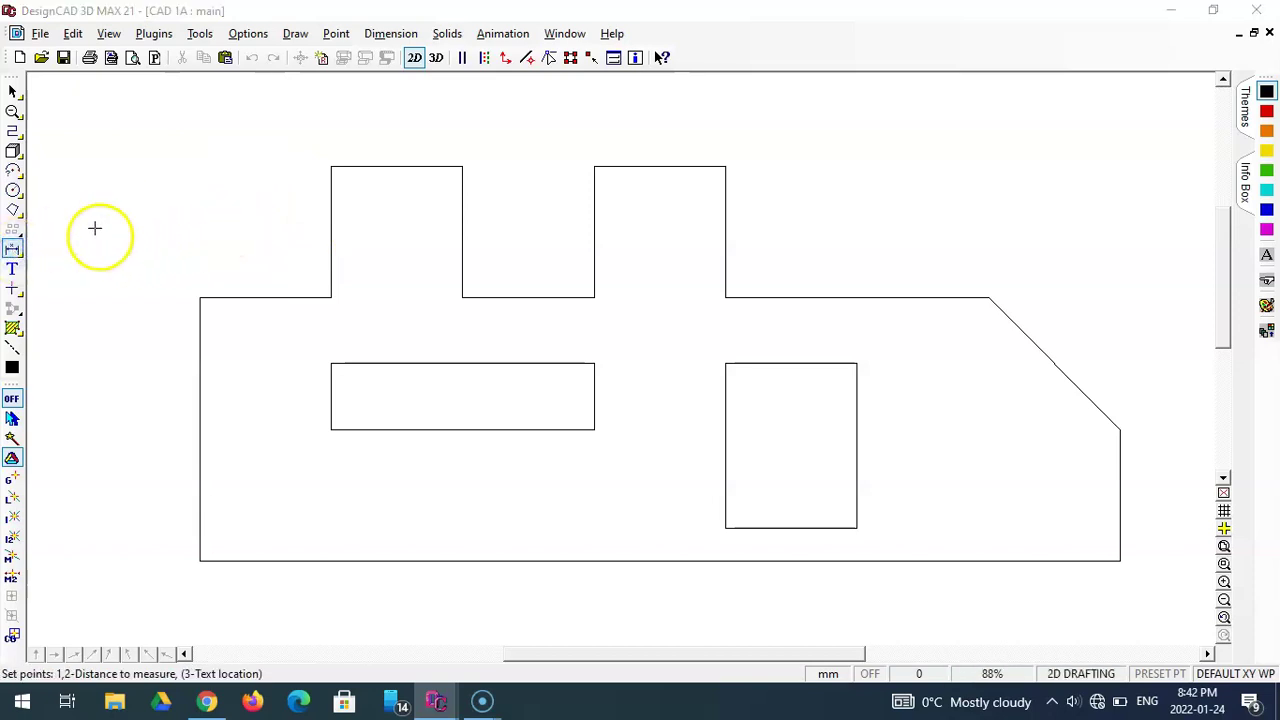
- Save and close CAD 1A, then minimize DesignCAD to reach the desktop
left_click(63, 58)
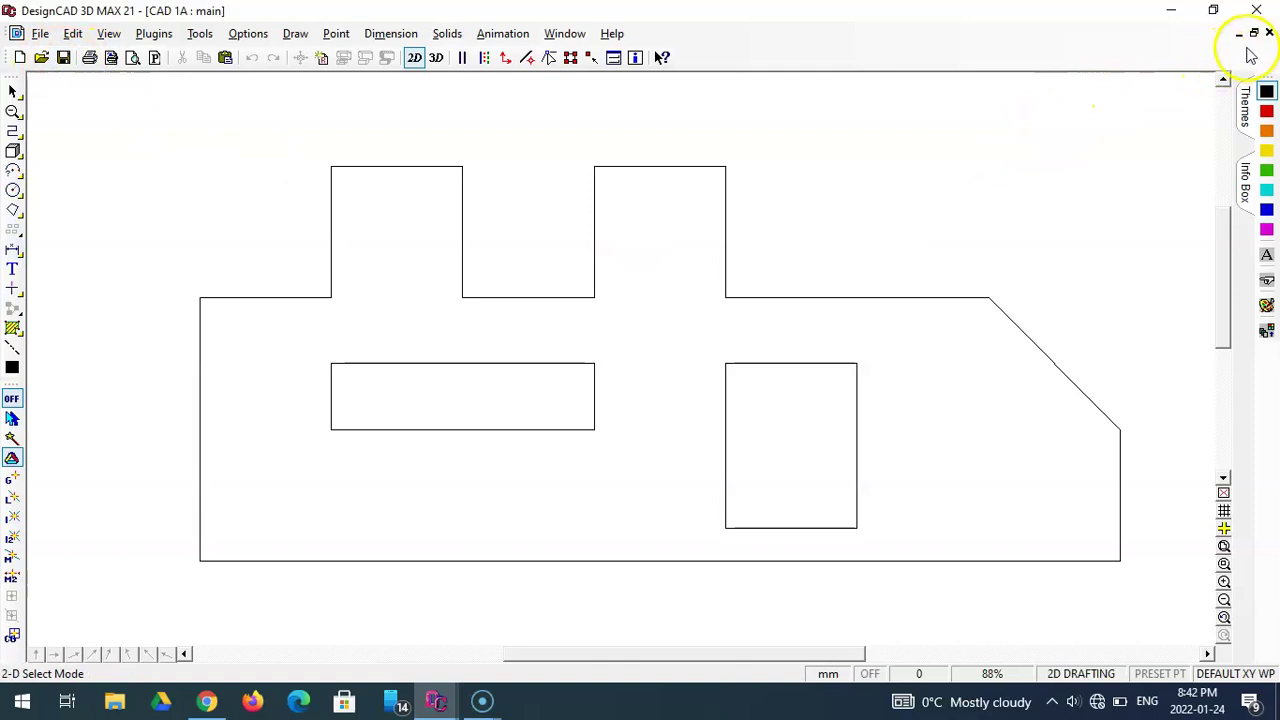
left_click(1262, 12)
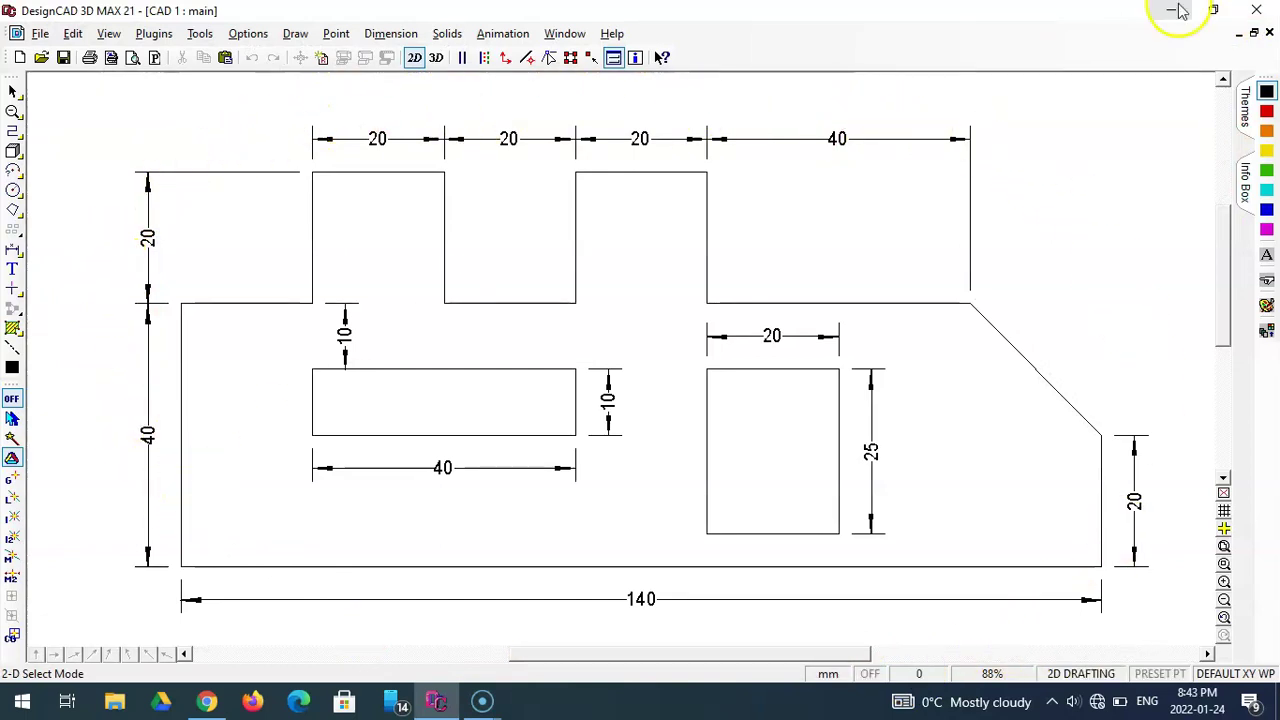
left_click(1178, 10)
- Relaunch DesignCAD and open CAD 1A from the Desktop's introductory CAD lessons folder
double_click(48, 90)
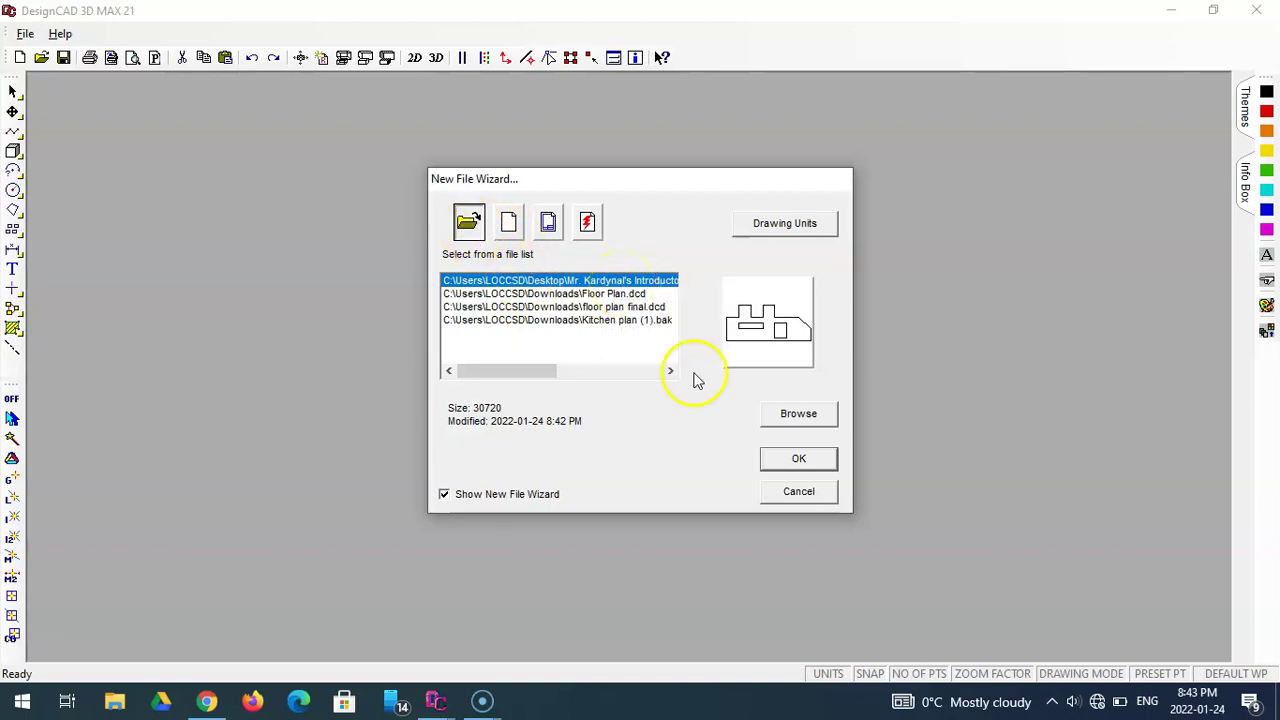
left_click(477, 226)
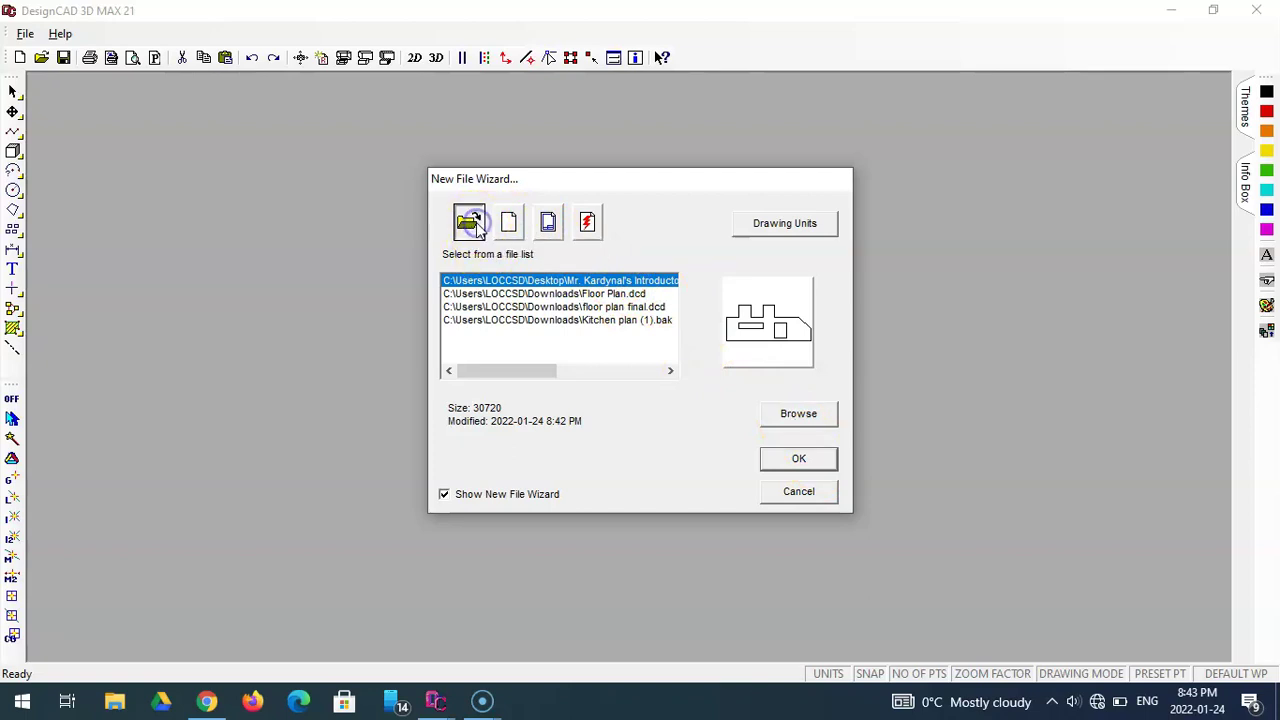
left_click(794, 416)
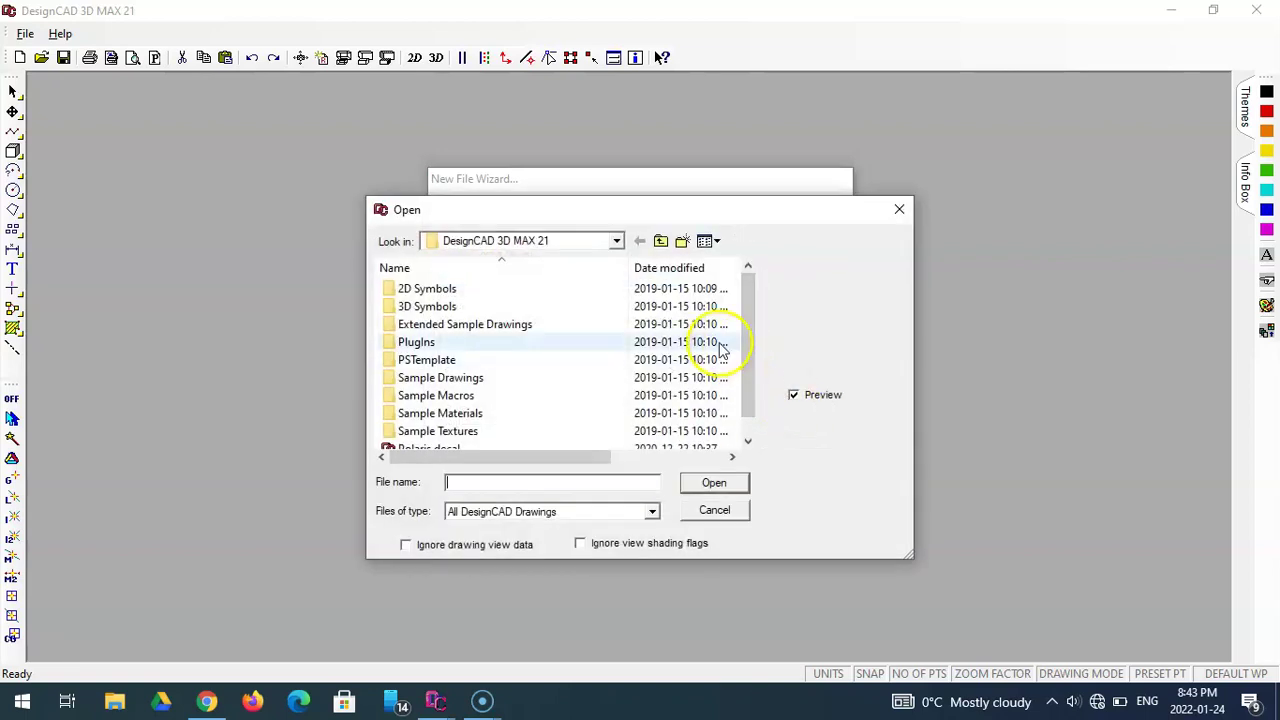
left_click(619, 242)
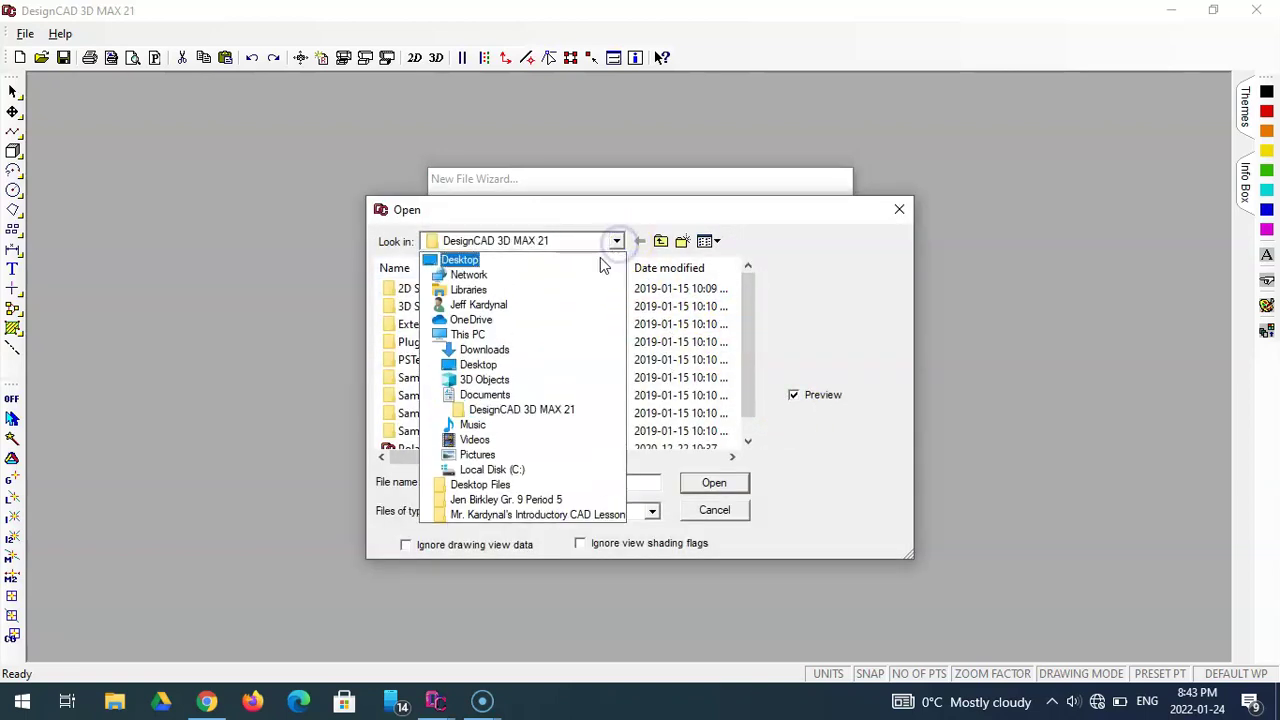
left_click(600, 260)
scroll(600, 314, "down", 3)
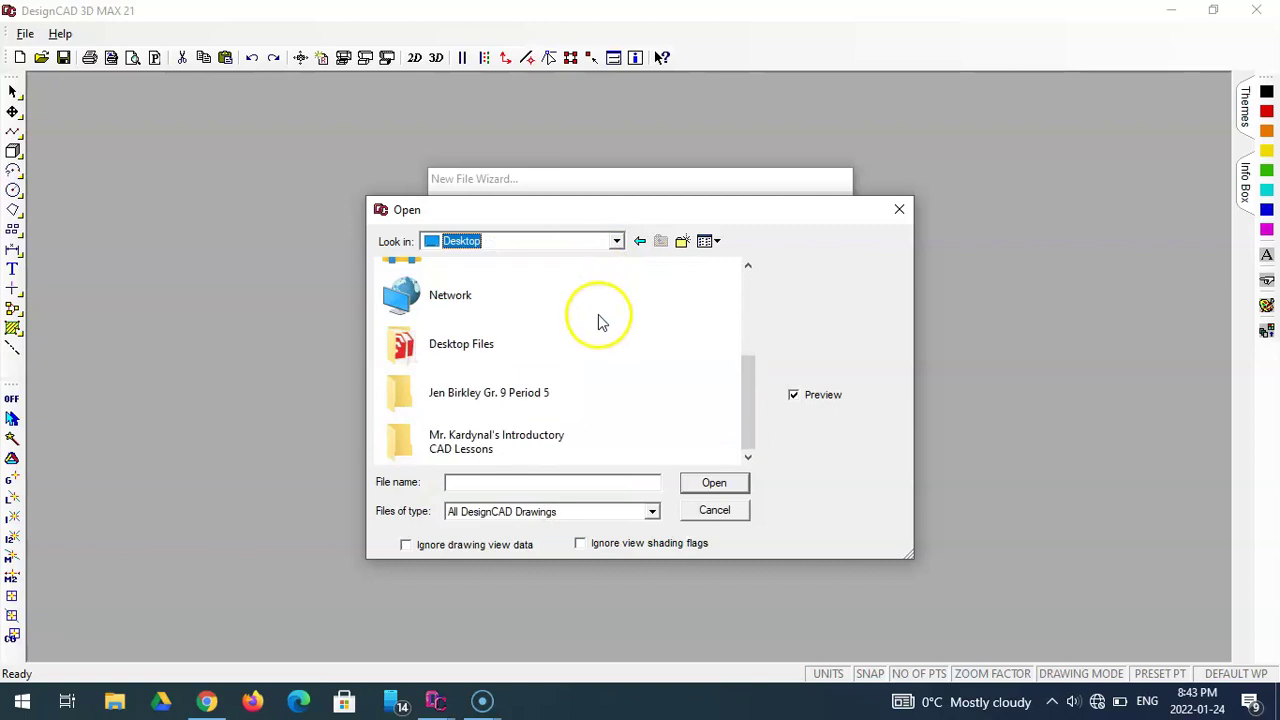
double_click(549, 444)
left_click(420, 310)
double_click(420, 310)
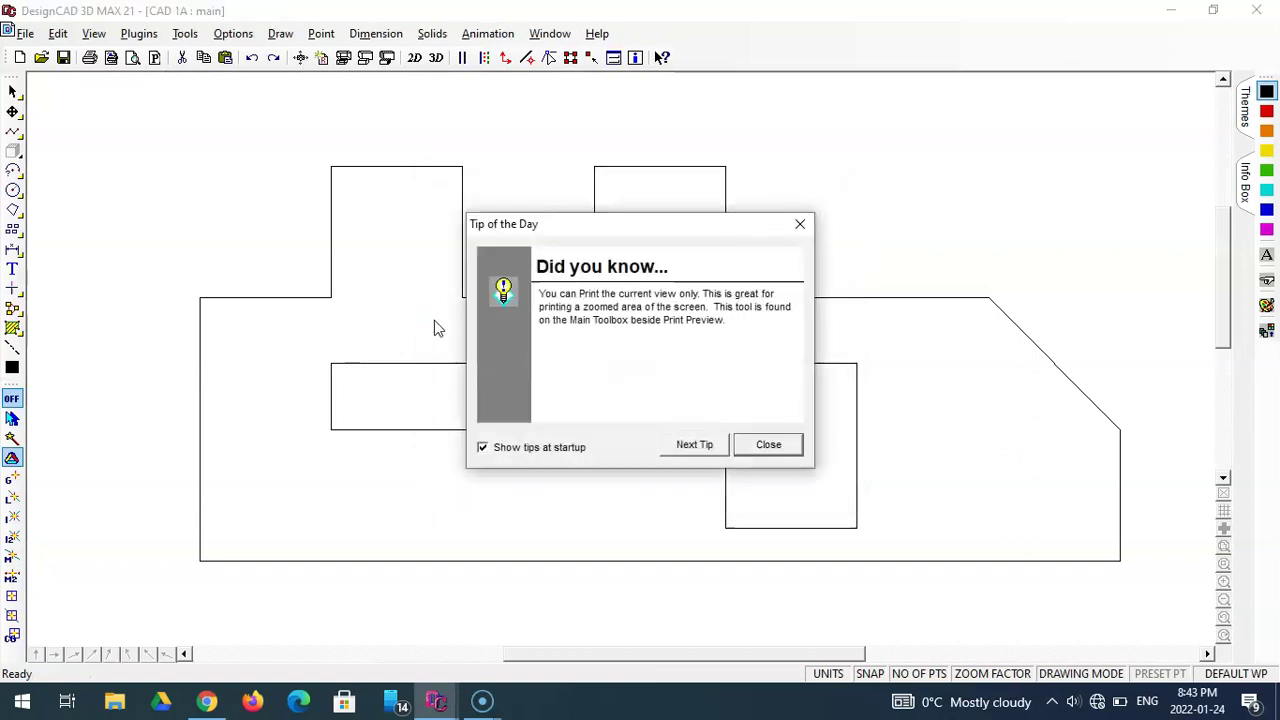
left_click(767, 444)
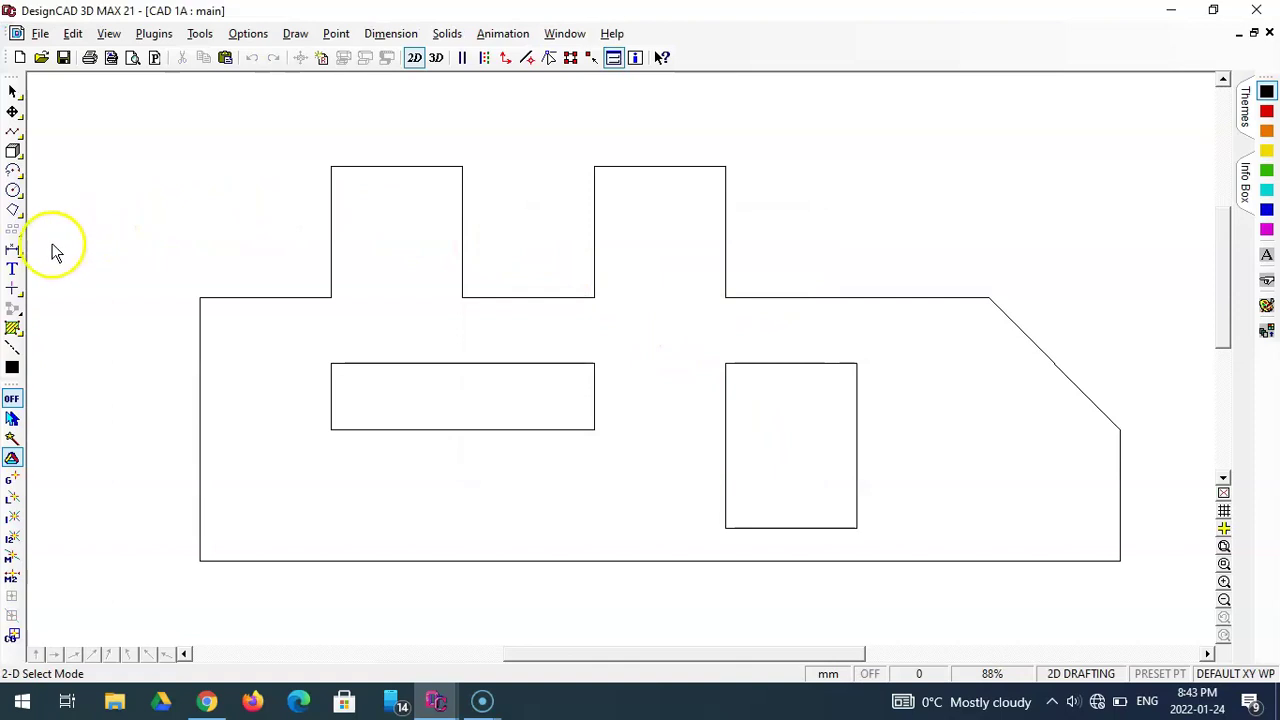
- Start the Linear Dimension tool and move its Automatic-alignment options box aside
left_click(13, 251)
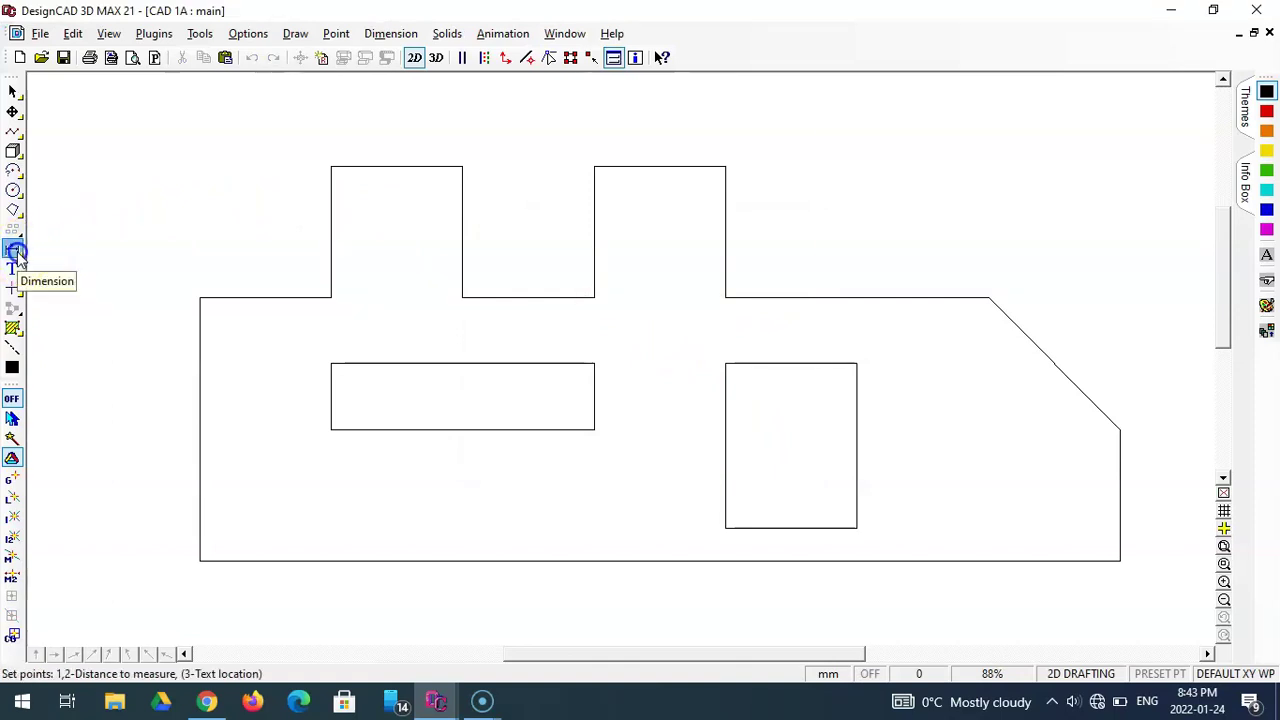
left_click_drag(668, 124, 612, 150)
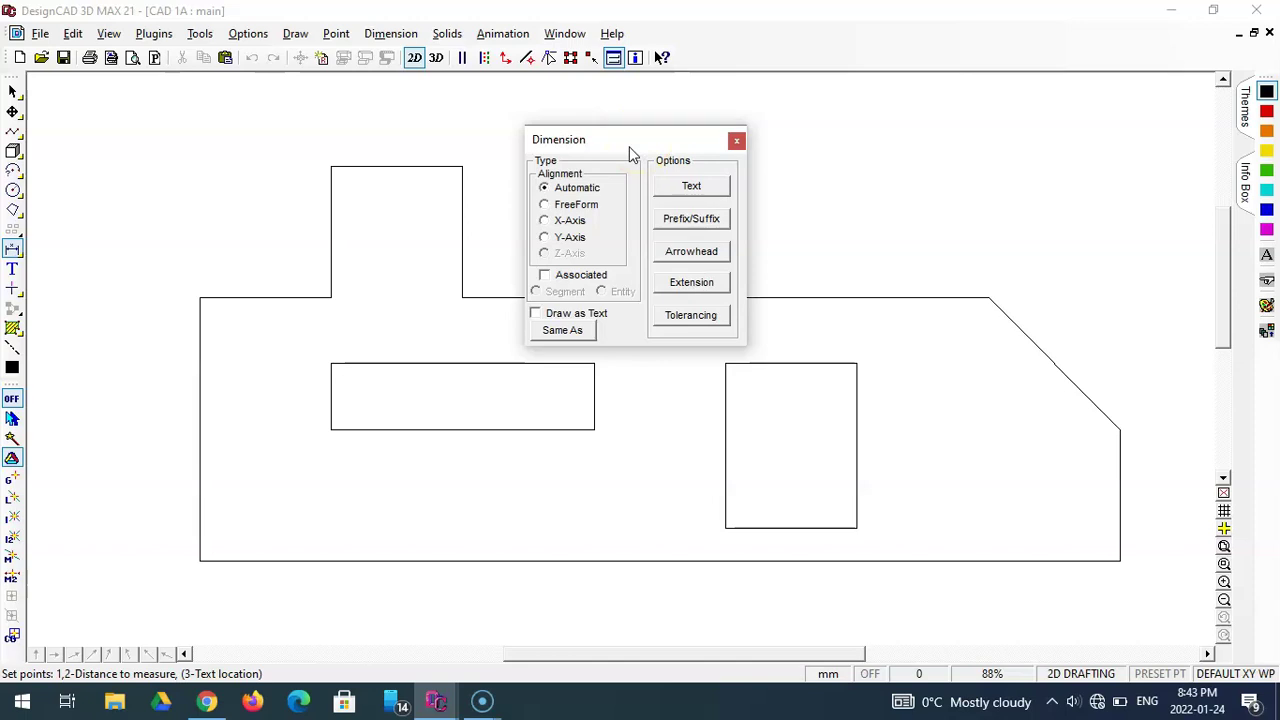
left_click_drag(630, 148, 640, 136)
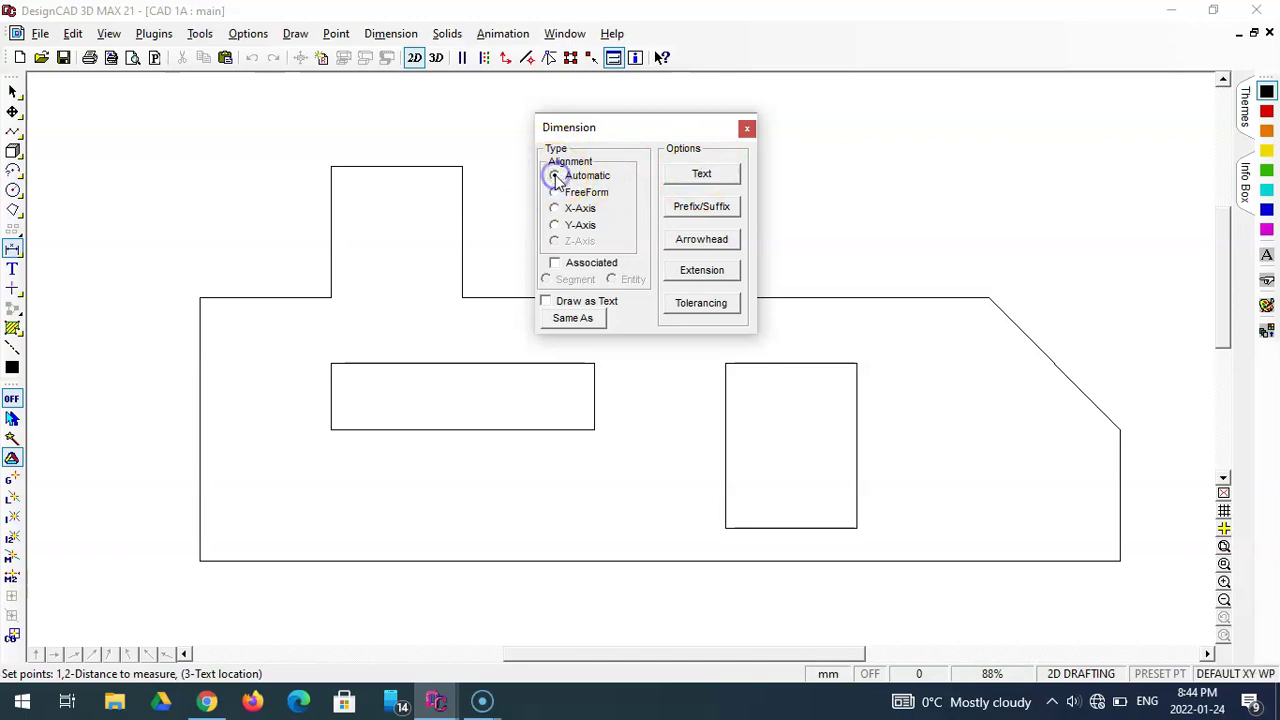
- Set the dimension text format to 1.500 with precision 1
left_click(701, 176)
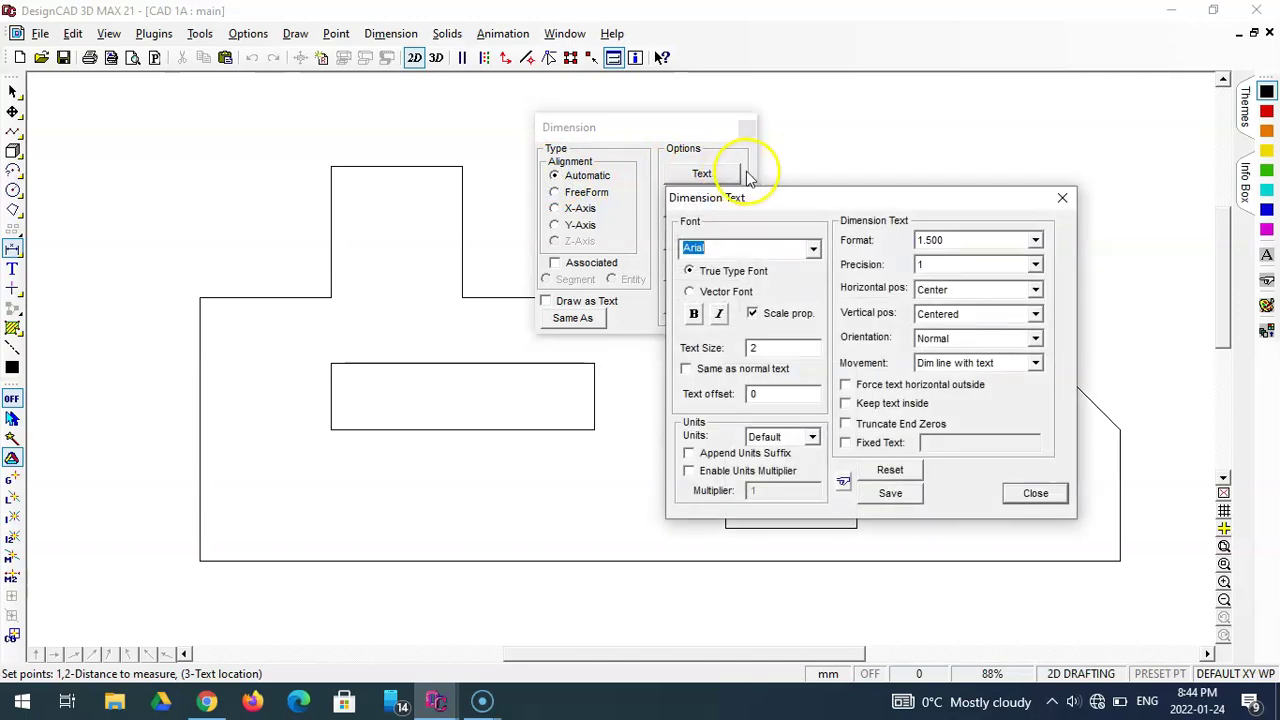
left_click_drag(889, 195, 692, 106)
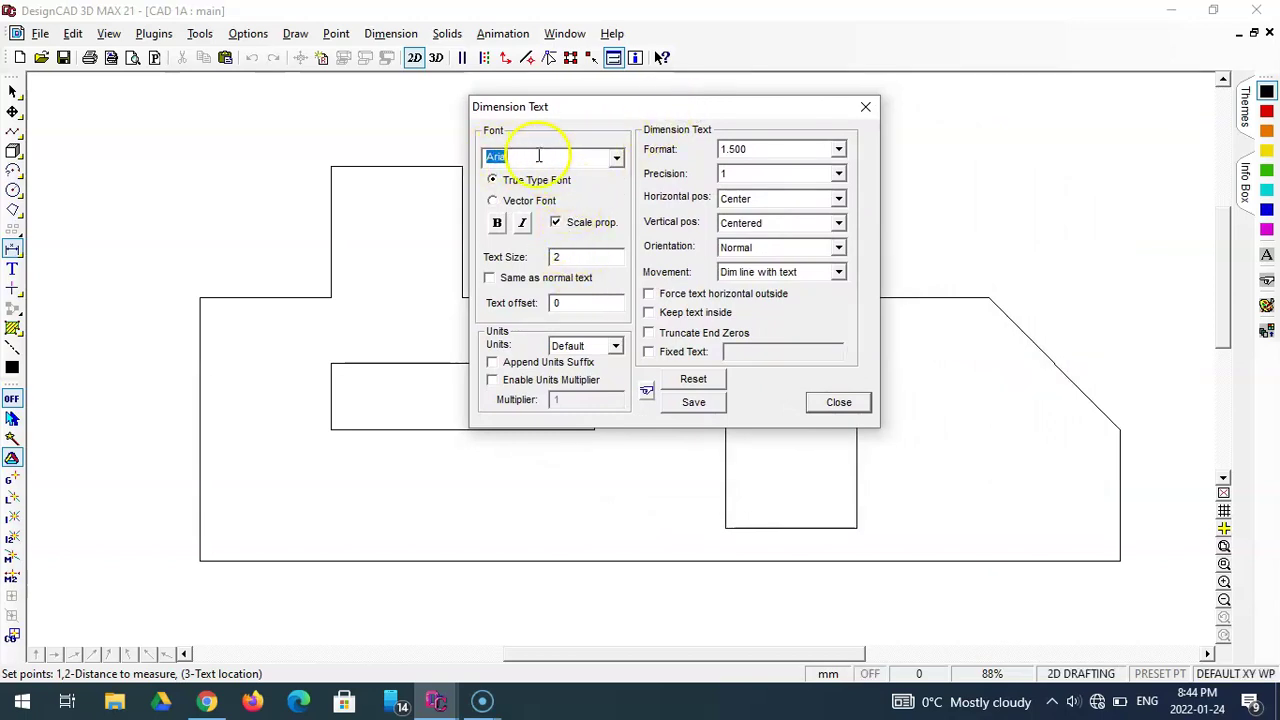
left_click(838, 152)
left_click(838, 150)
left_click(838, 173)
left_click(843, 215)
left_click_drag(843, 215, 840, 236)
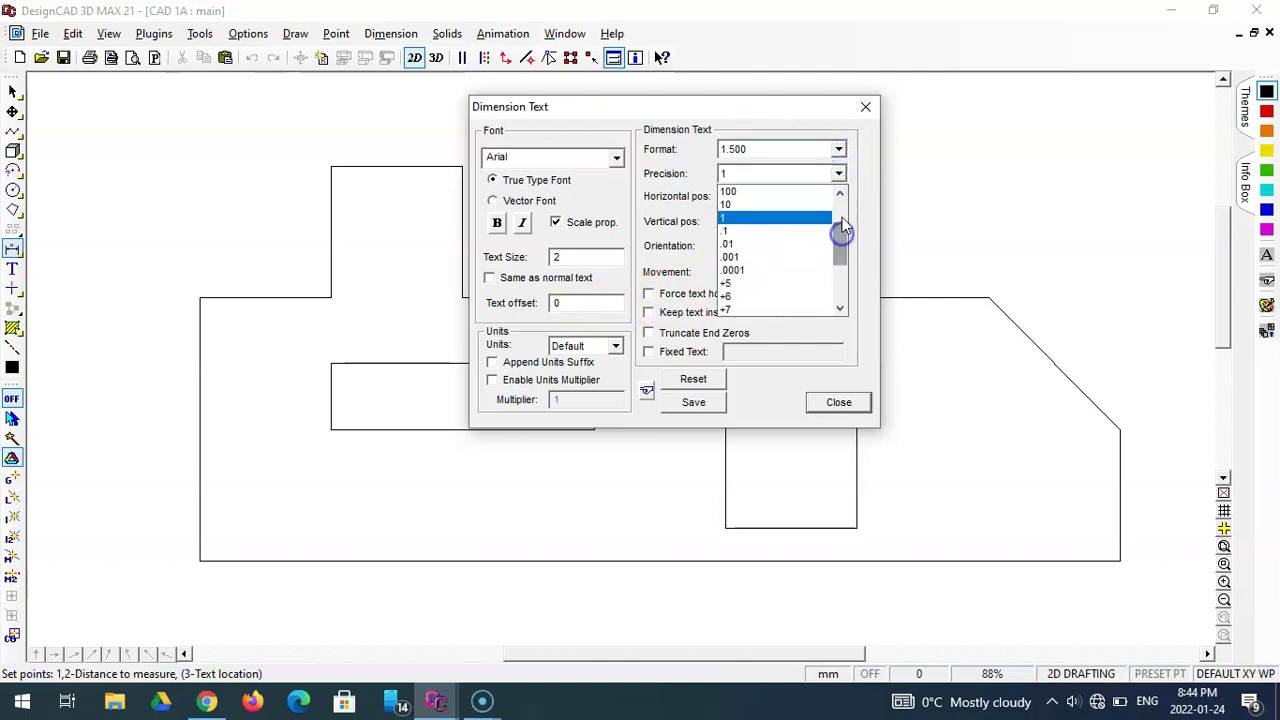
left_click(756, 218)
- Keep text centred, Normal orientation, moving with the dimension line, and save the settings
left_click(776, 206)
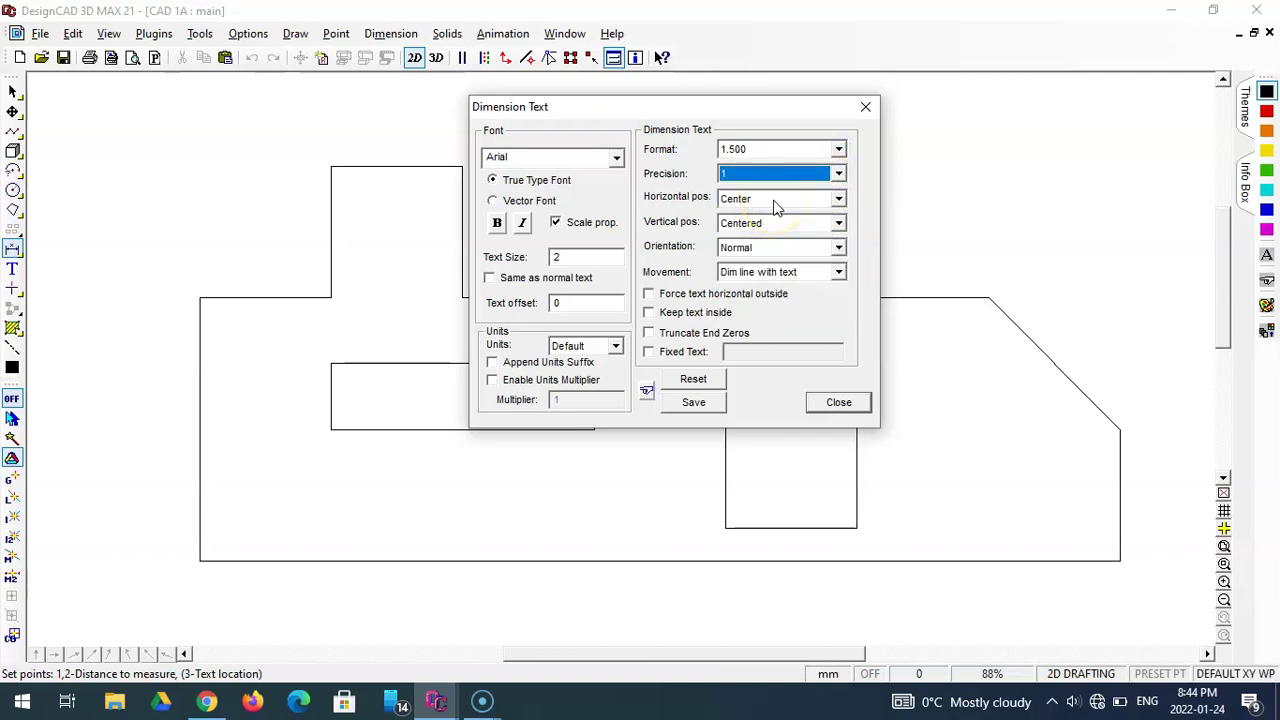
left_click(776, 206)
left_click(776, 212)
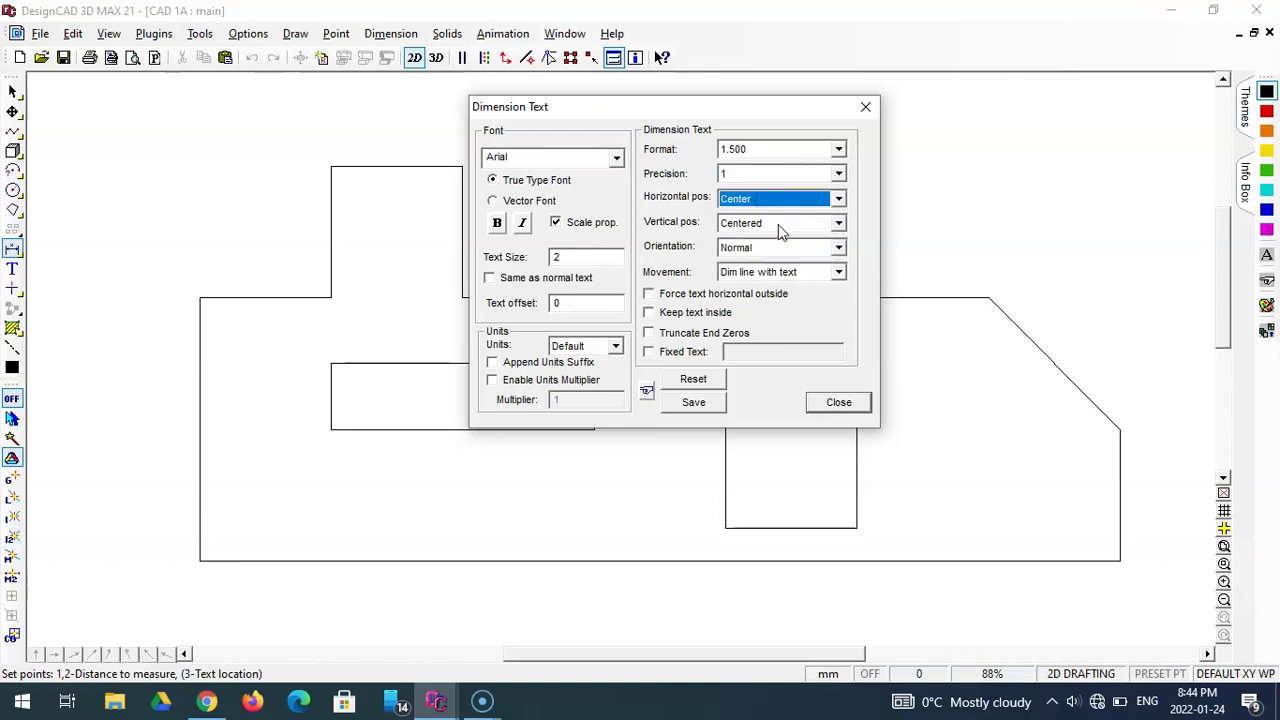
left_click(781, 228)
left_click(778, 230)
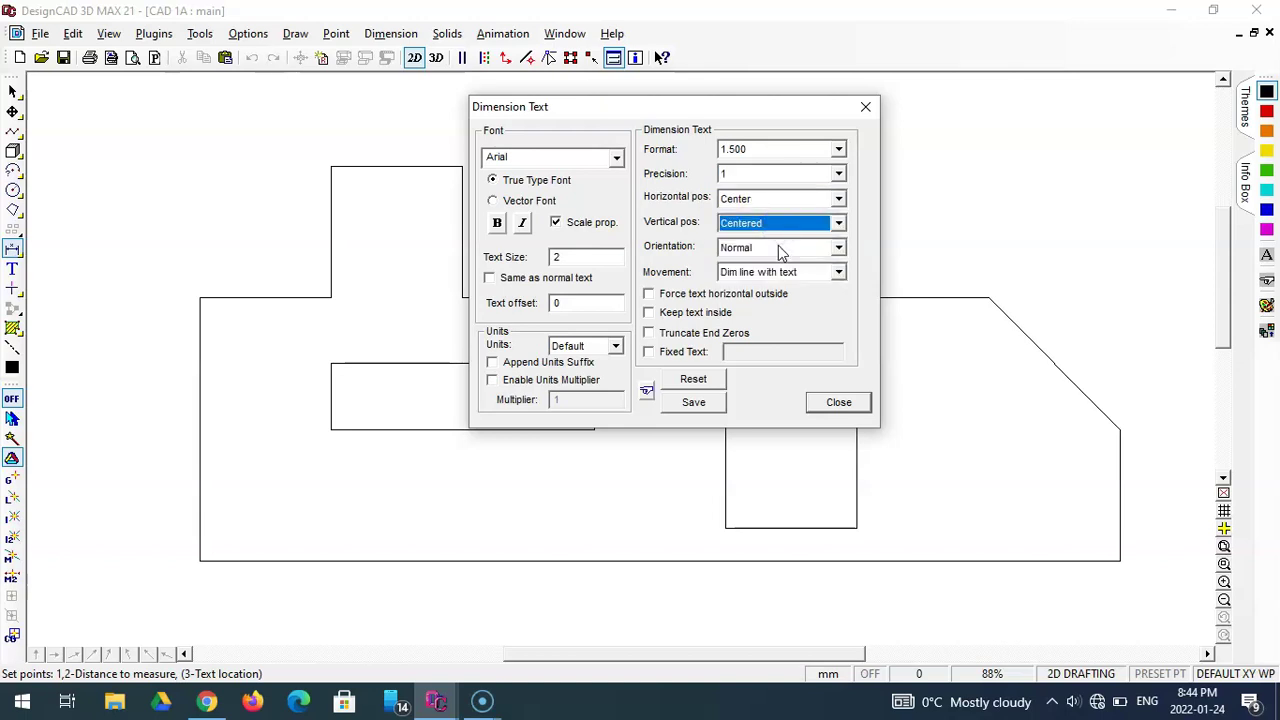
left_click(779, 250)
left_click(778, 262)
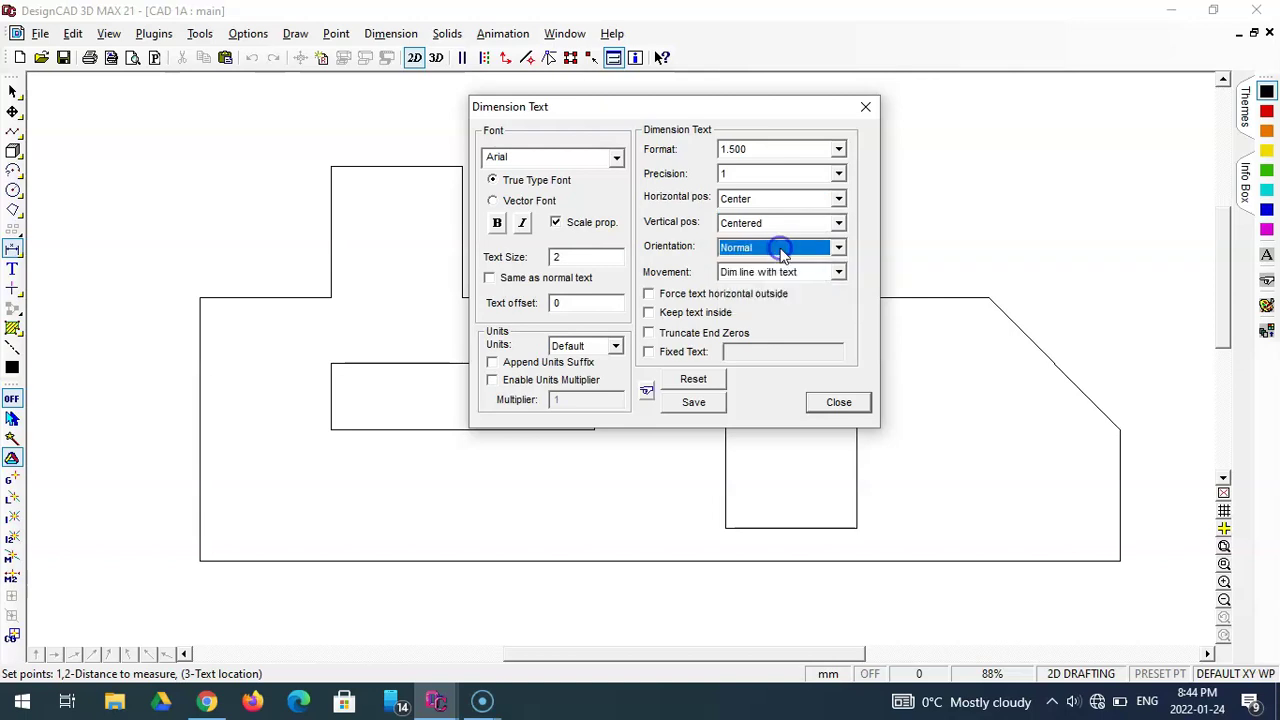
left_click(783, 279)
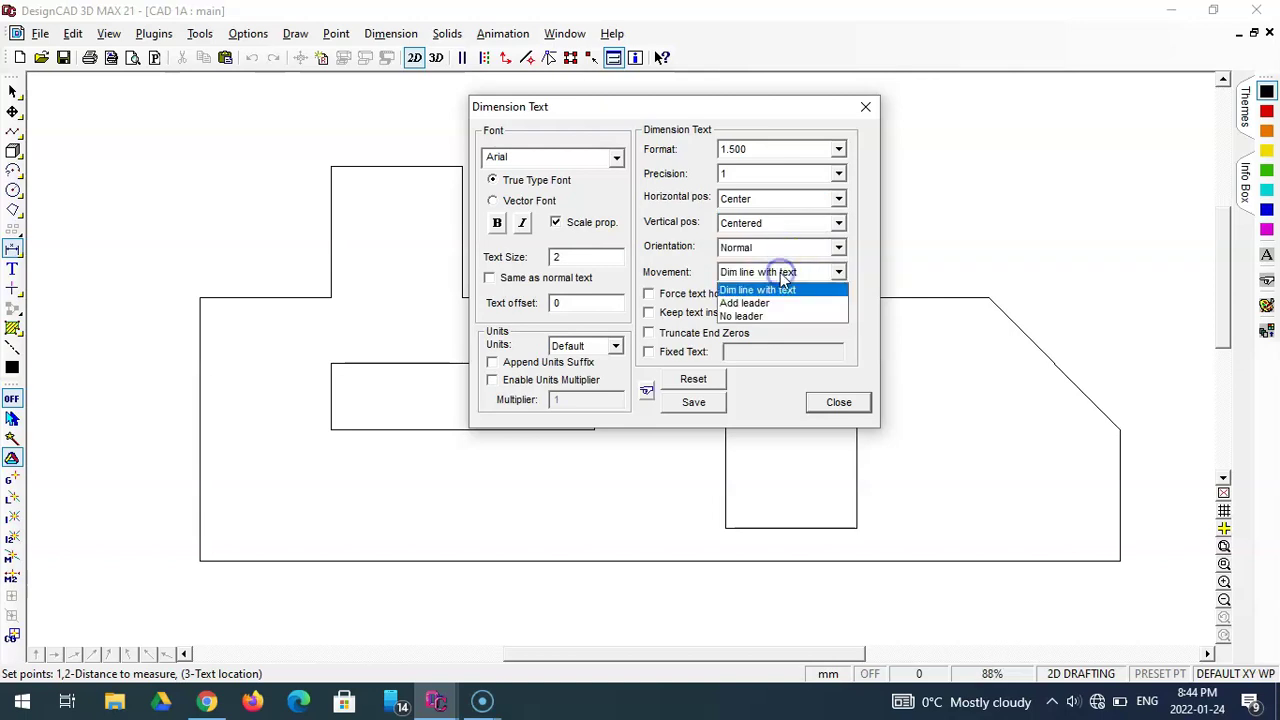
left_click(783, 279)
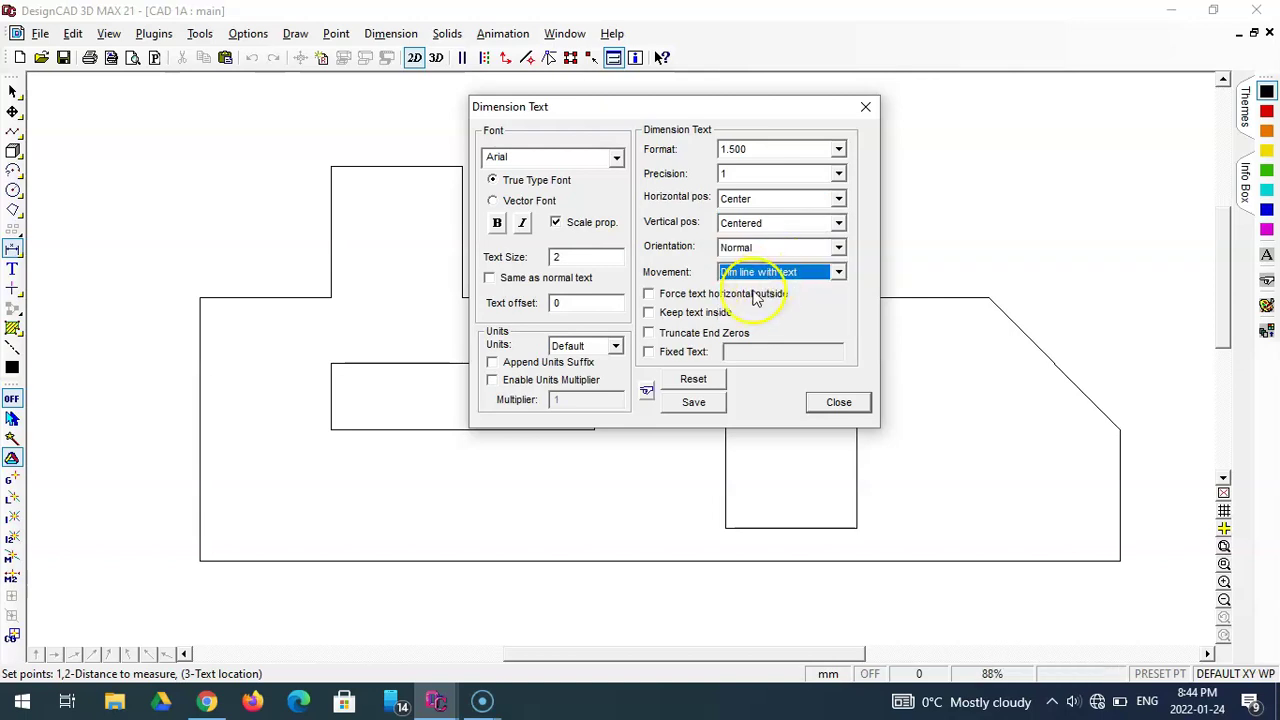
left_click(703, 402)
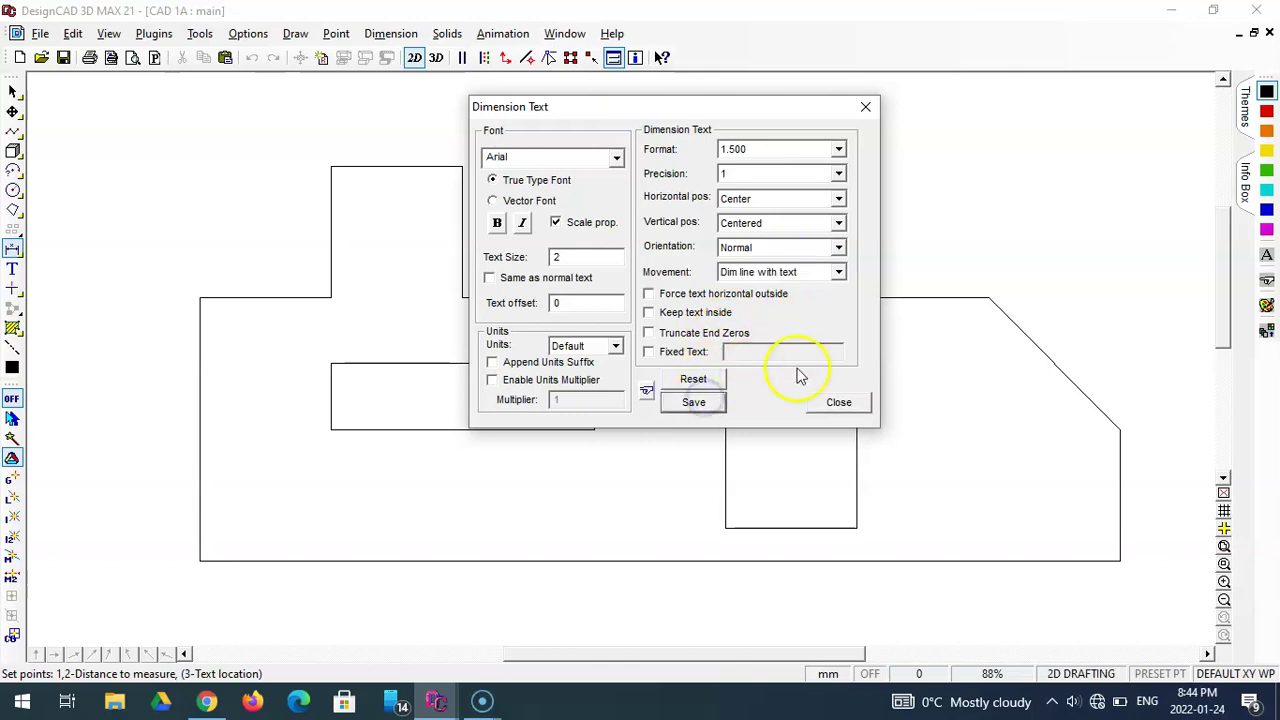
left_click(840, 403)
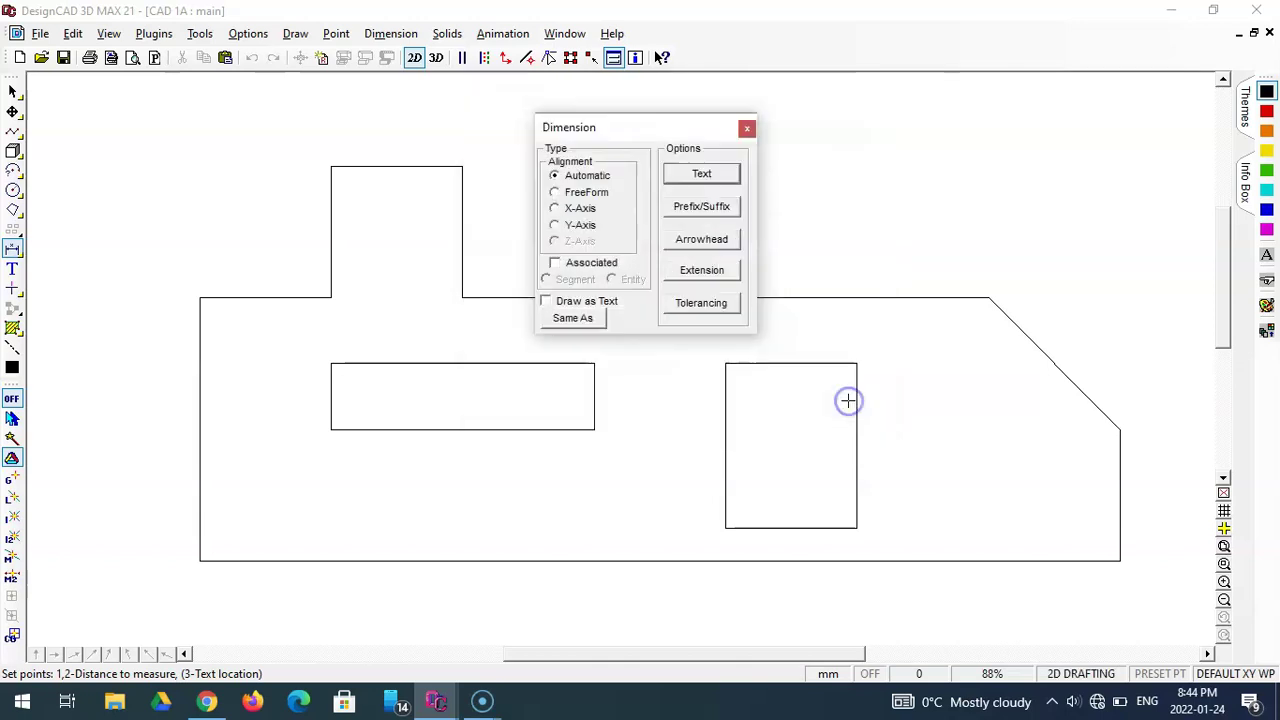
- Leave prefix and suffix empty and save filled black arrowheads of size 2
left_click(708, 208)
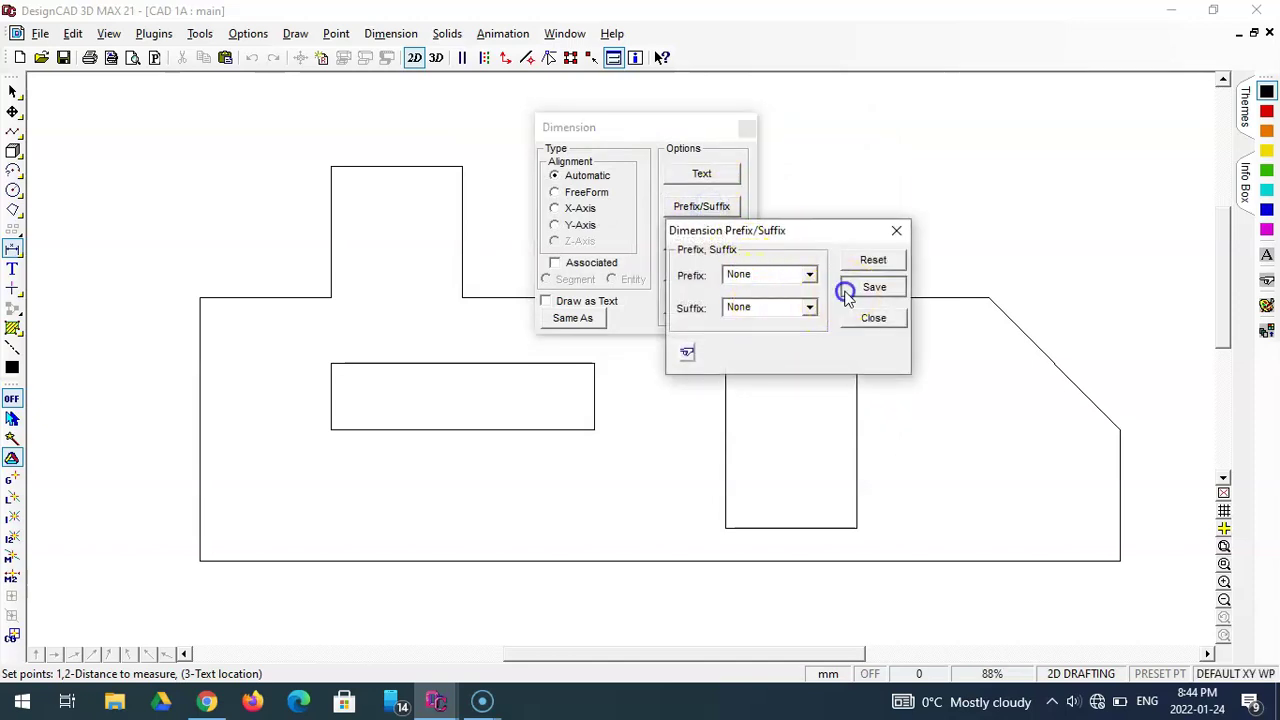
left_click(862, 319)
left_click(731, 241)
left_click(810, 390)
left_click_drag(812, 455, 812, 416)
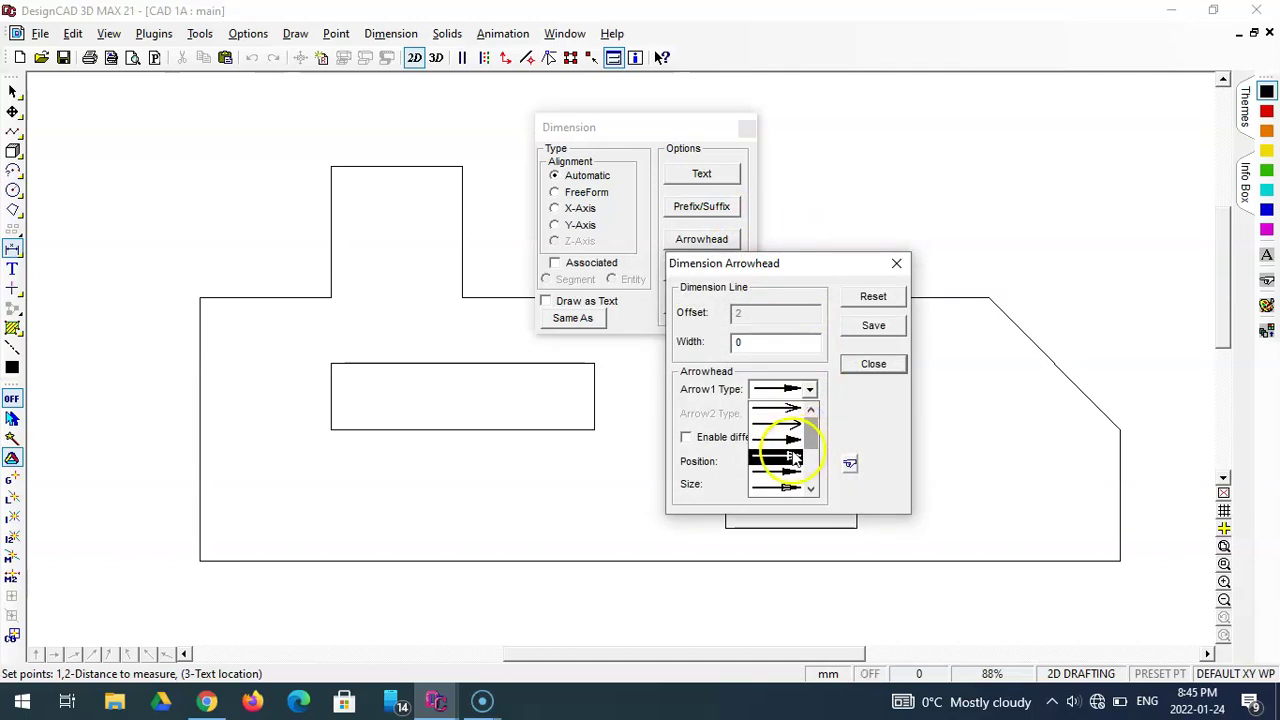
left_click(791, 476)
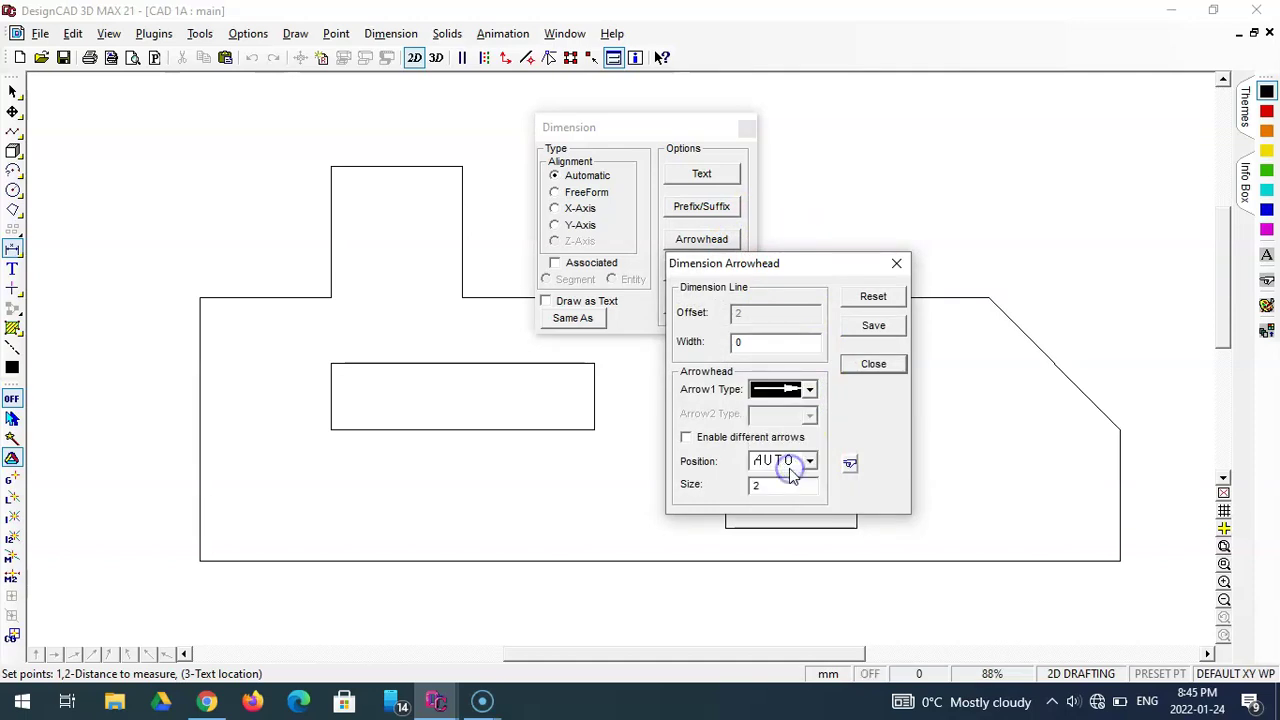
left_click(786, 470)
left_click(760, 487)
left_click(857, 328)
left_click(885, 366)
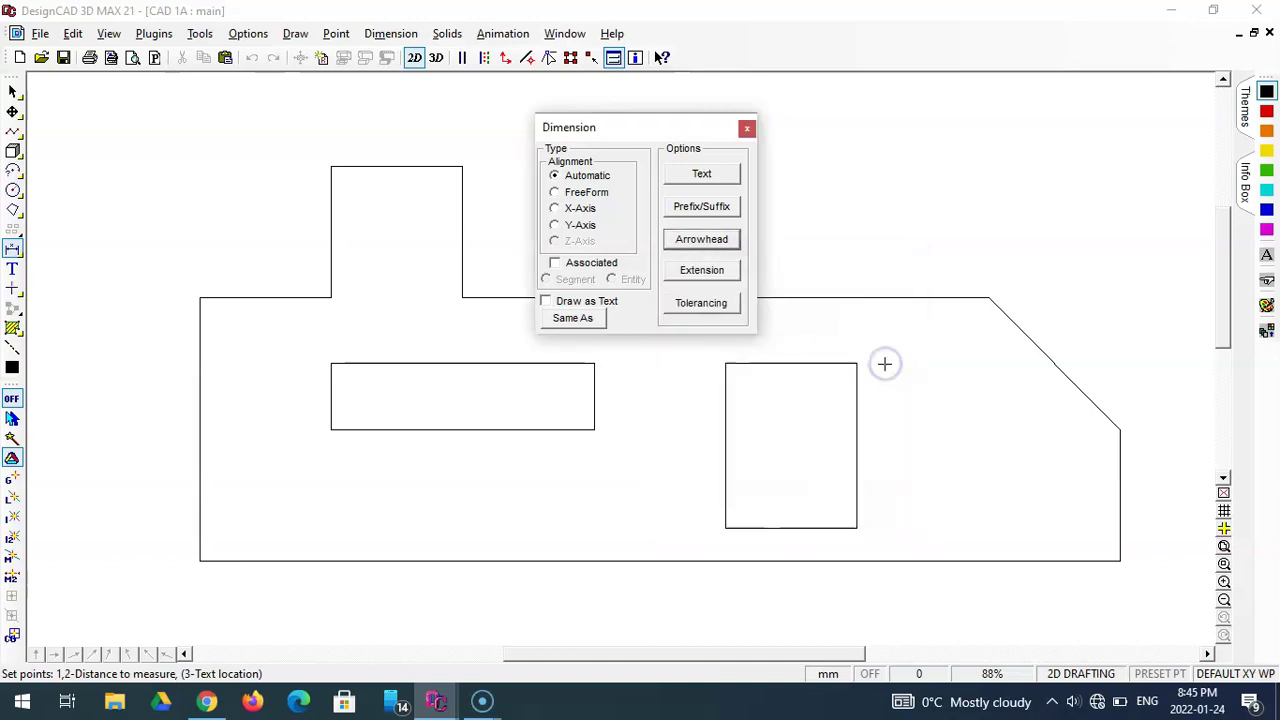
- Keep extension overshoot and gap at 2 and tolerancing set to None
left_click(734, 270)
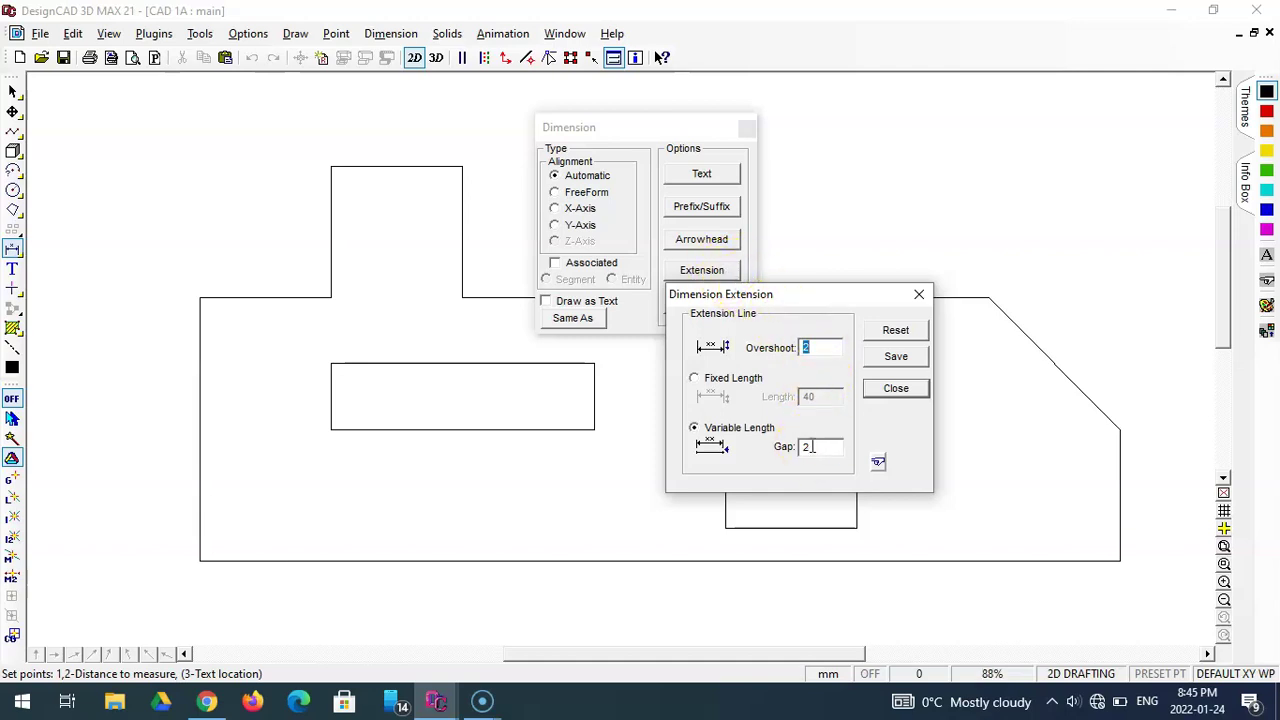
left_click(898, 388)
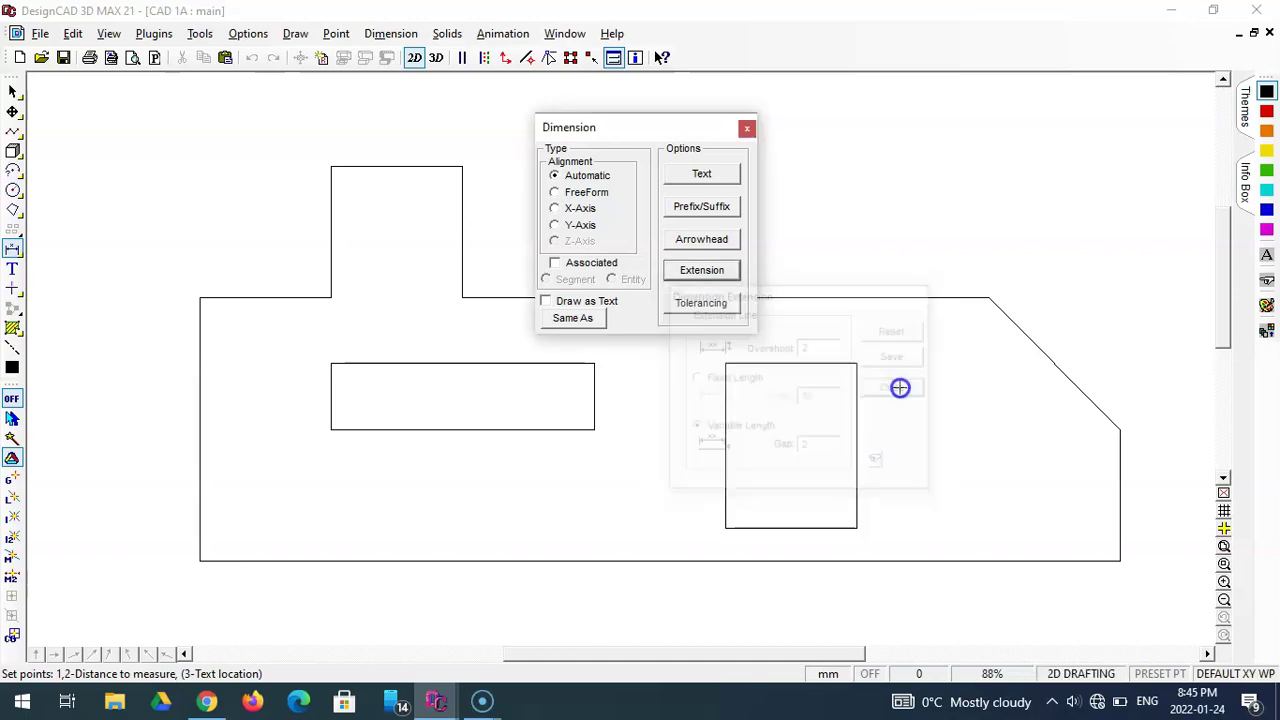
left_click(705, 305)
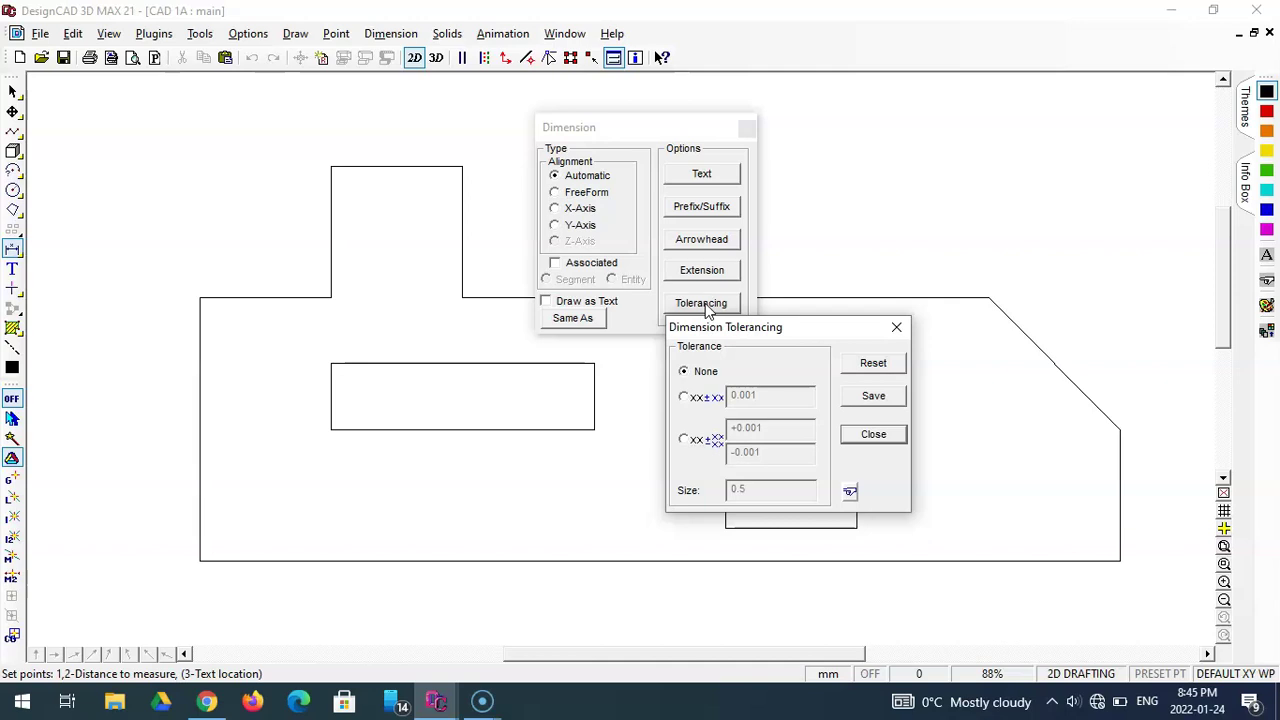
left_click(893, 336)
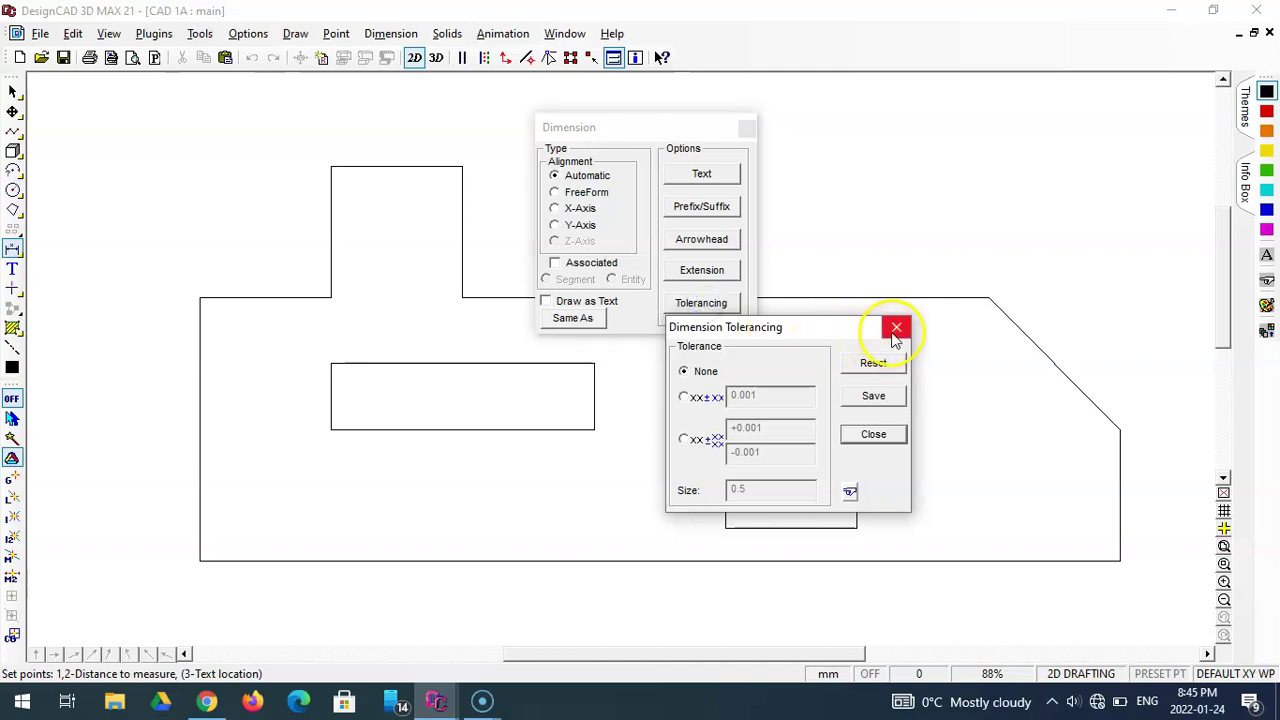
left_click(883, 395)
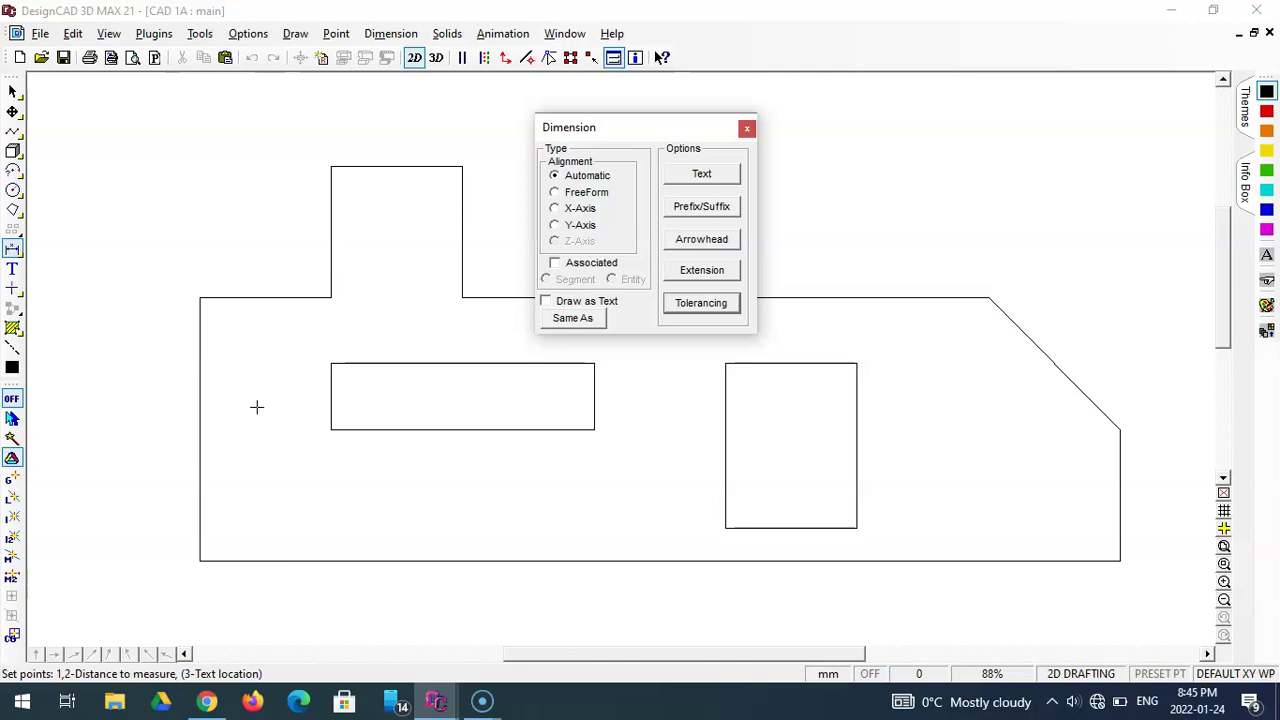
- Dimension the plate's left edge, corner to corner, as 40 mm, offset 5 mm to the left
left_click(185, 408)
left_click(198, 562)
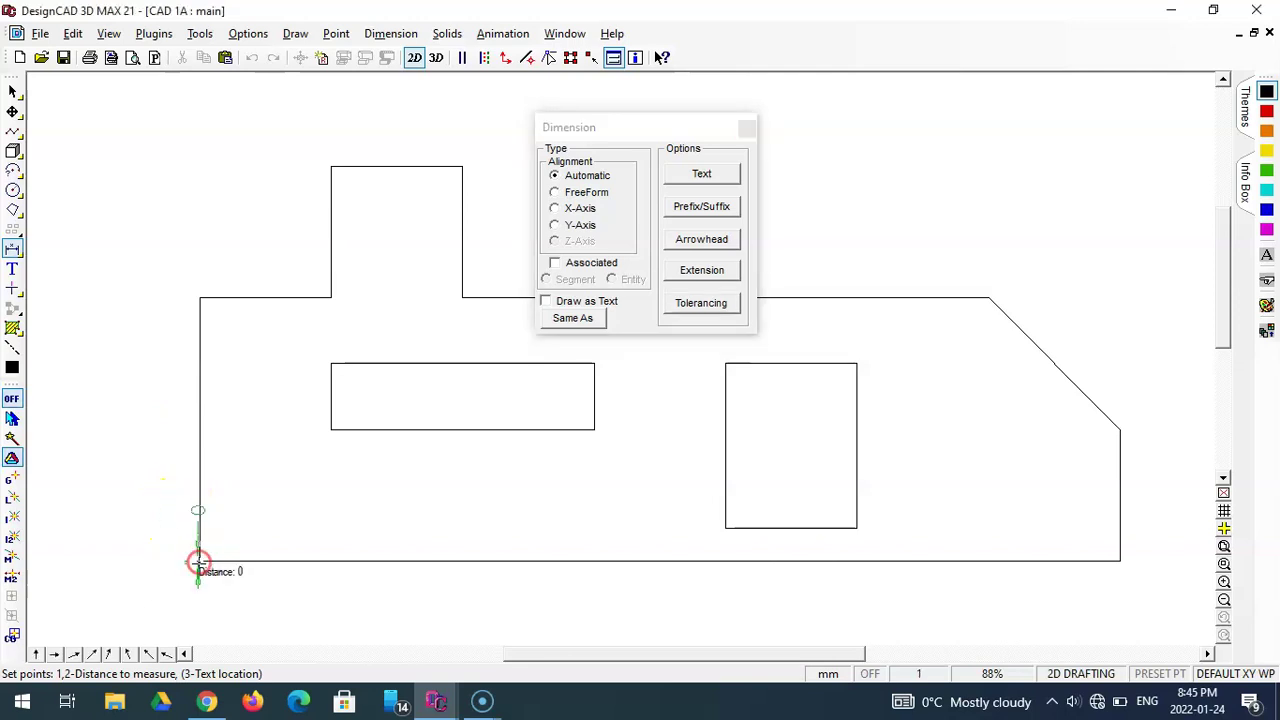
left_click(199, 299)
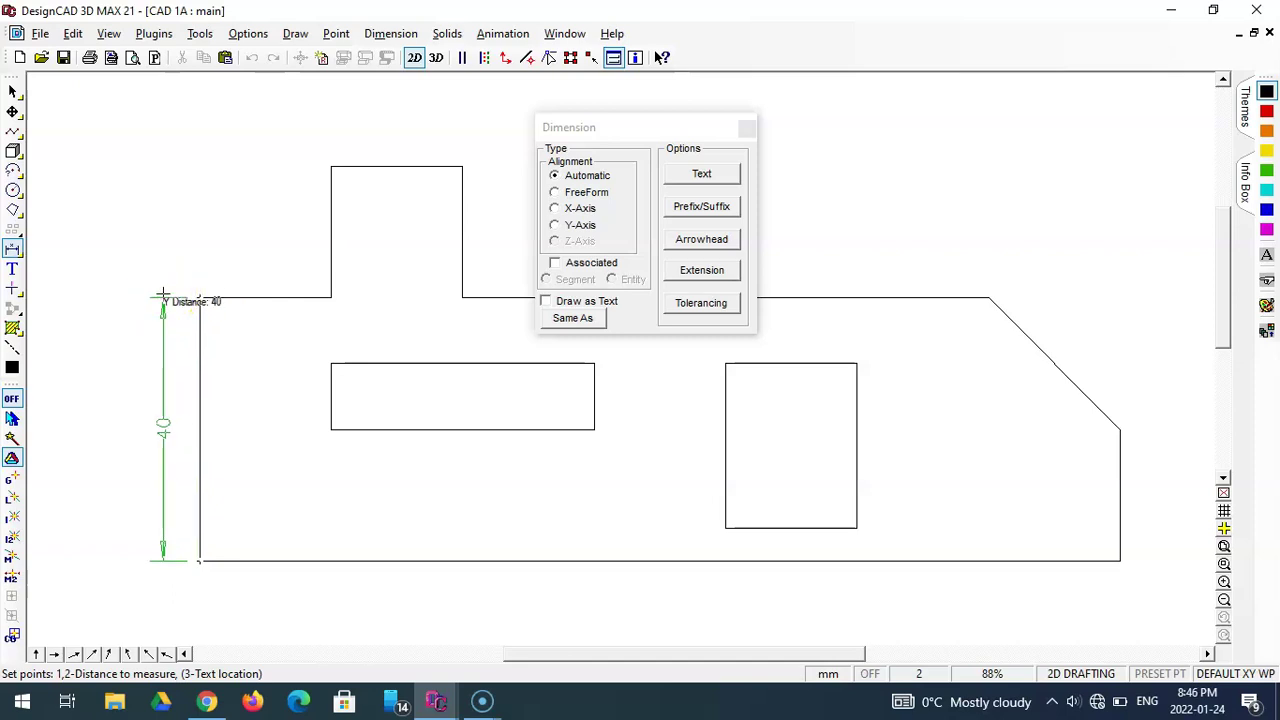
key("apostrophe")
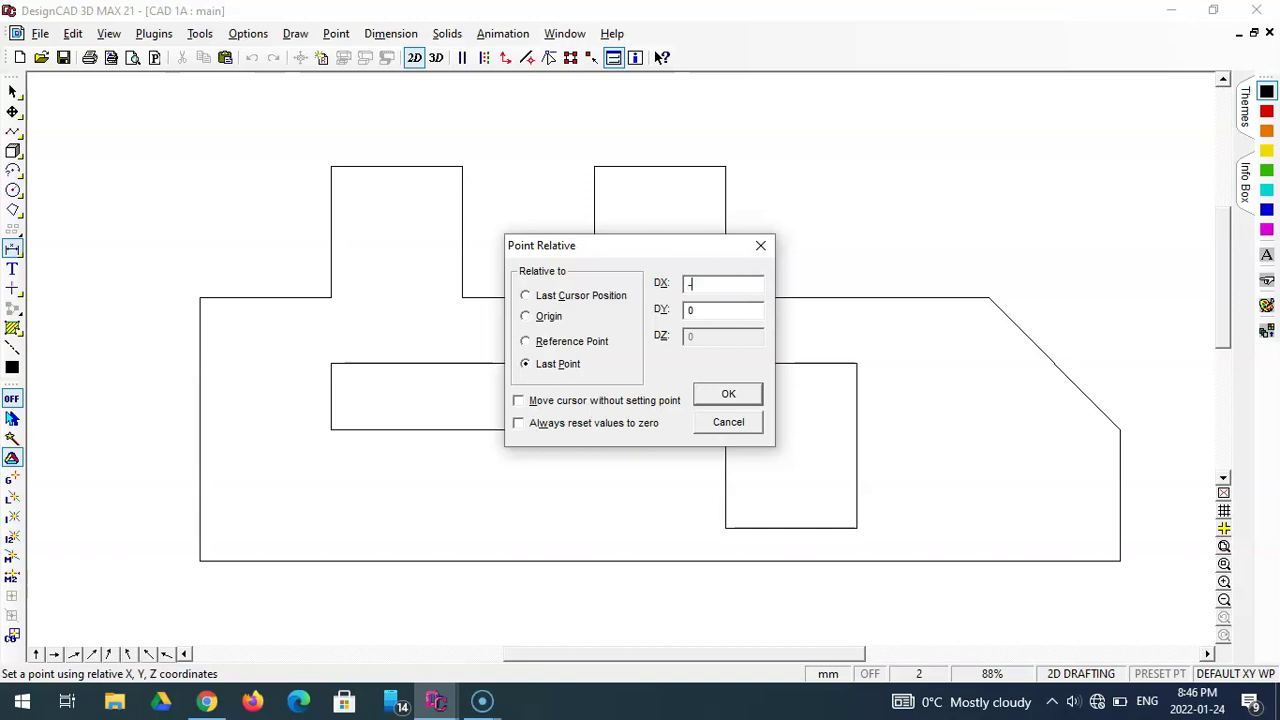
type("-5")
key("Return")
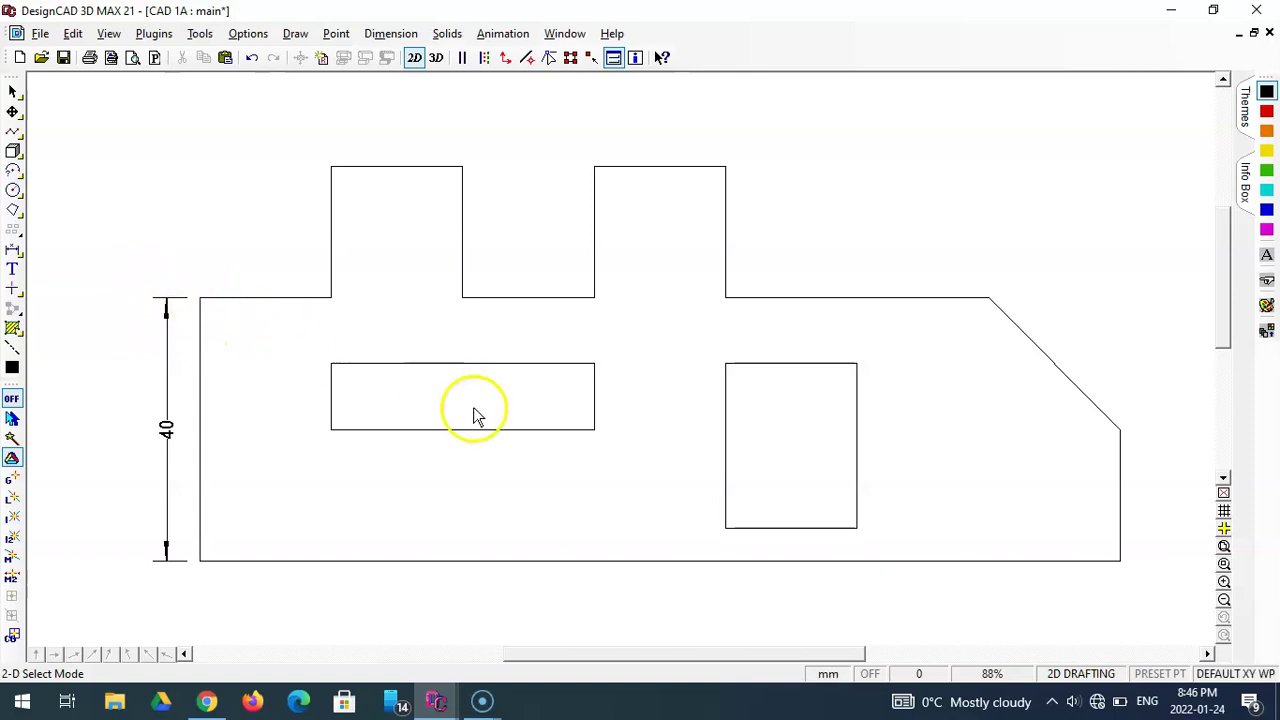
- Zoom into a window around the left-side 40 dimension to inspect its arrowheads and extension lines
left_click(1224, 564)
left_click(120, 278)
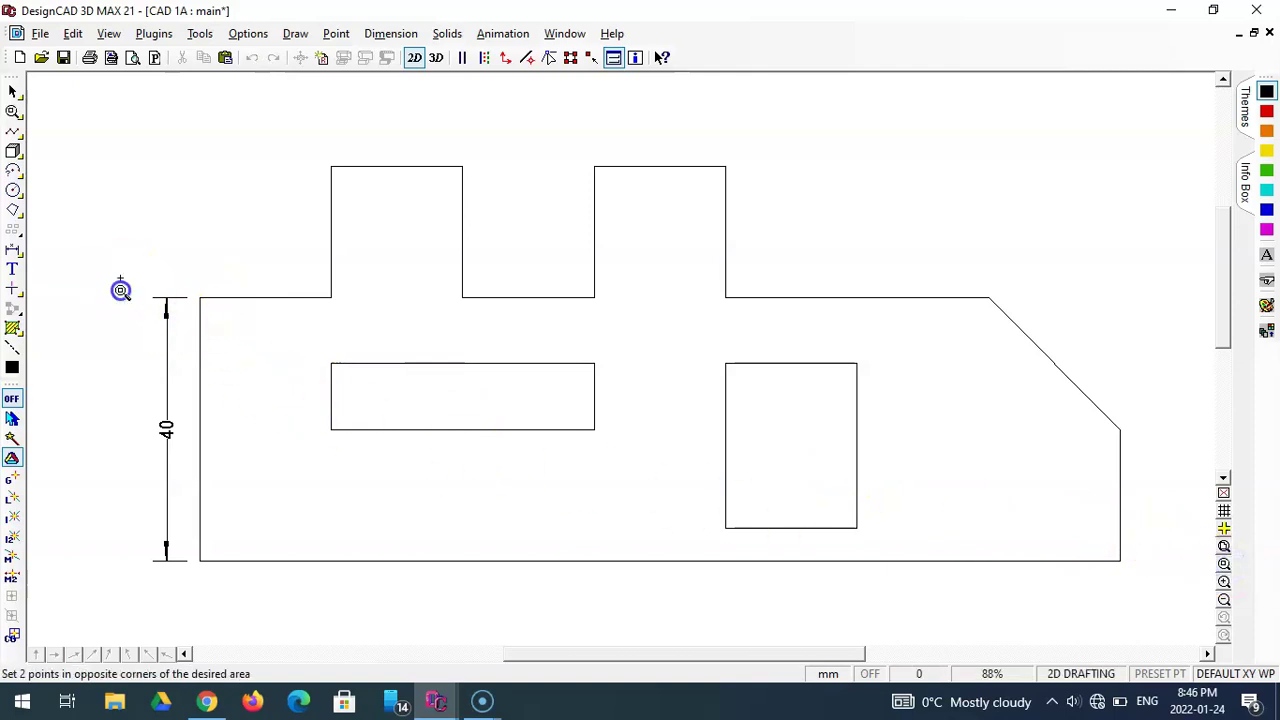
left_click(260, 588)
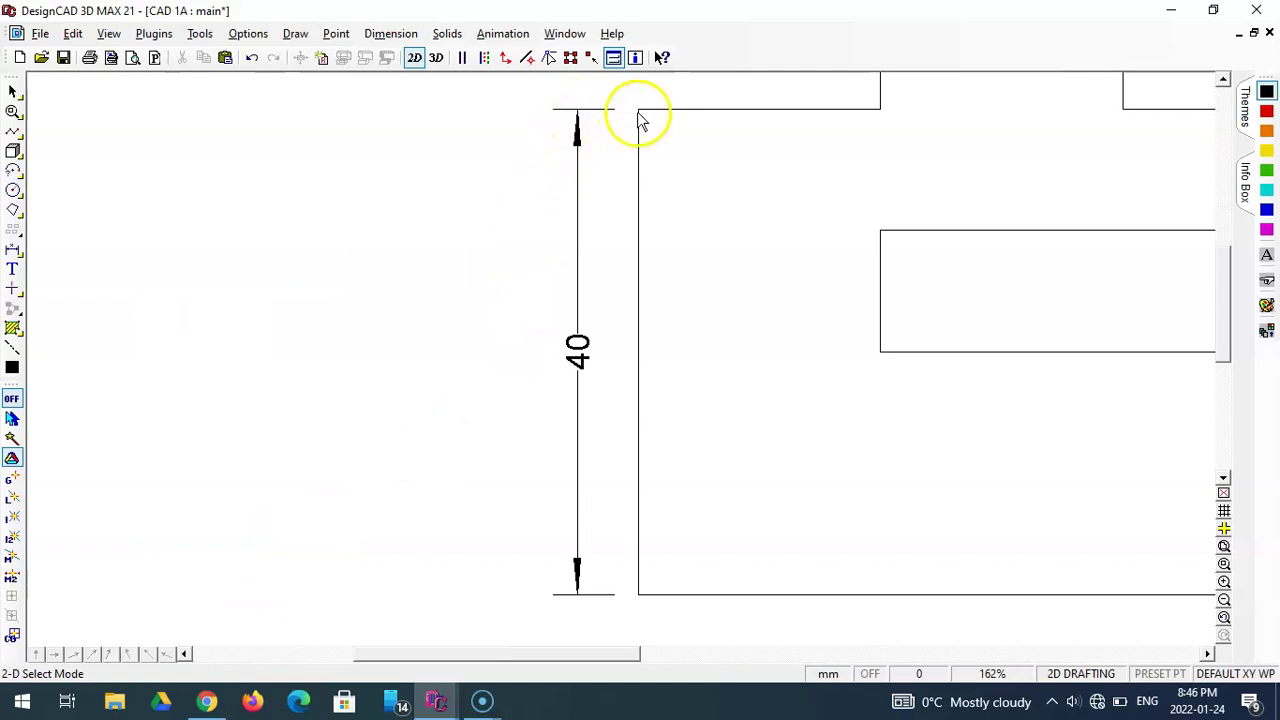
left_click(577, 118)
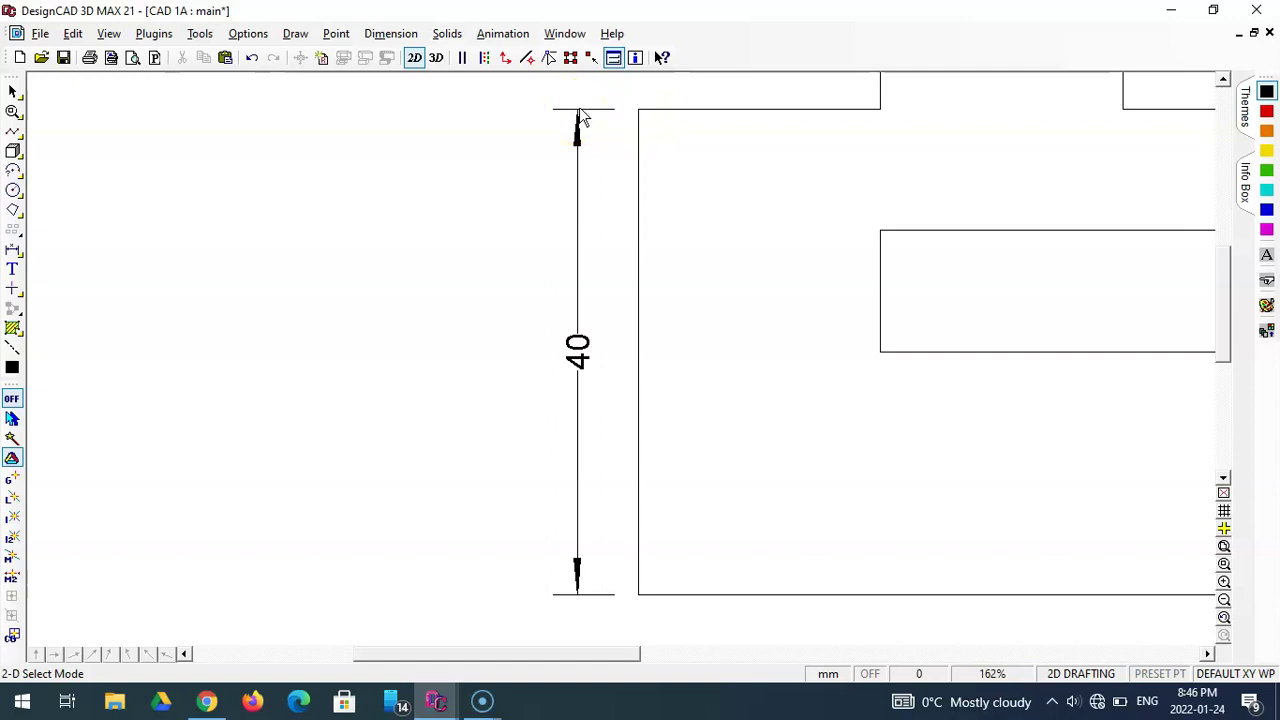
mouse_move(583, 118)
left_mouse_down()
mouse_move(580, 571)
mouse_move(565, 572)
left_mouse_up()
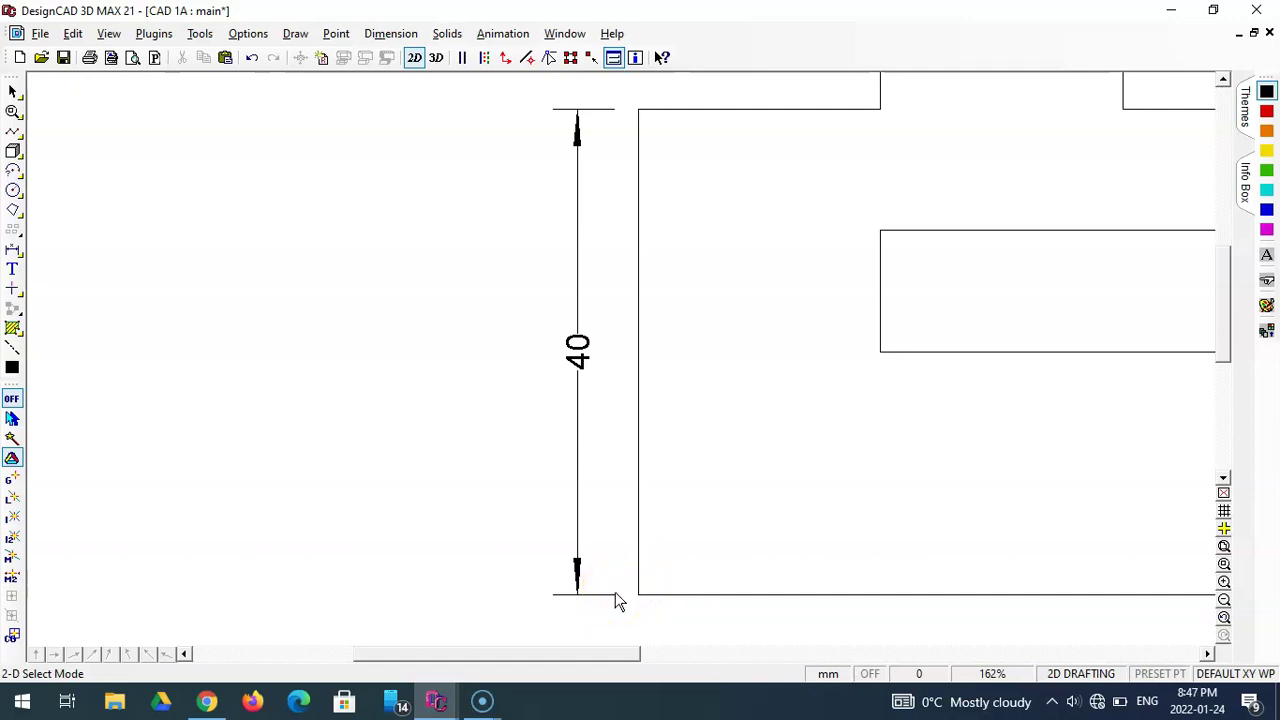
- Zoom out to see the whole part and delete the old 40 height dimension
left_click(1224, 547)
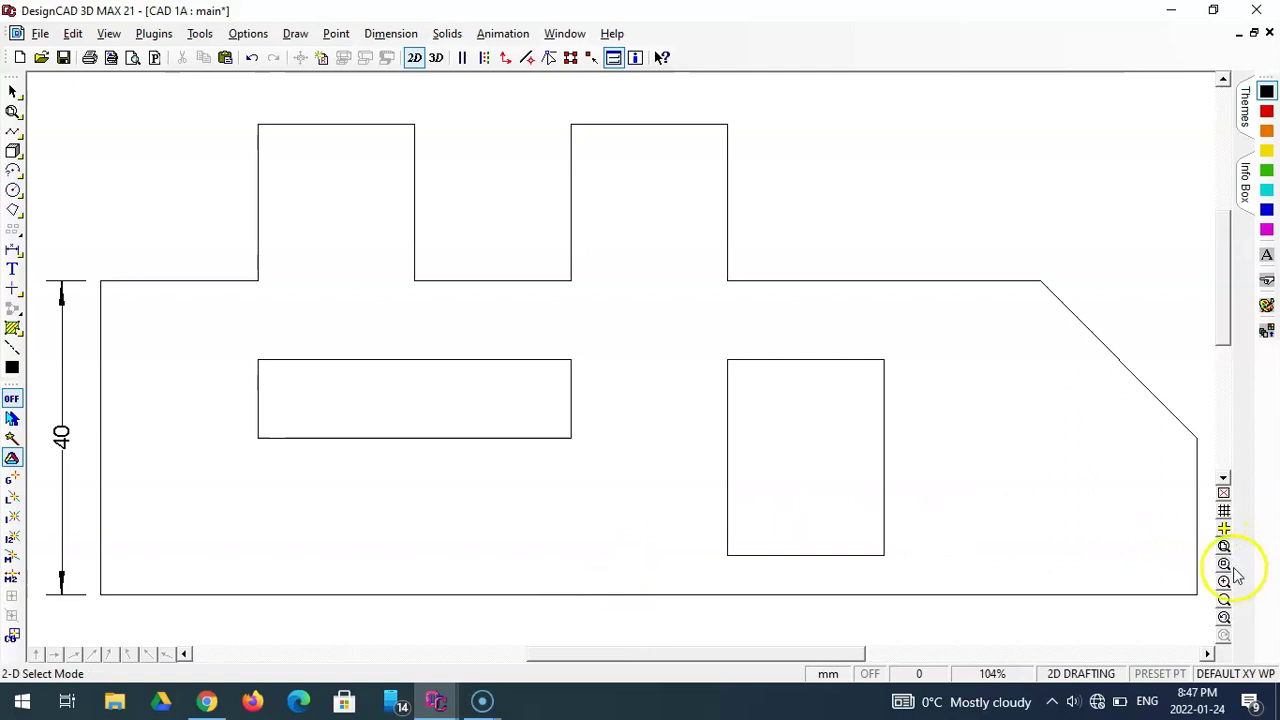
left_click(1224, 600)
left_click(616, 420)
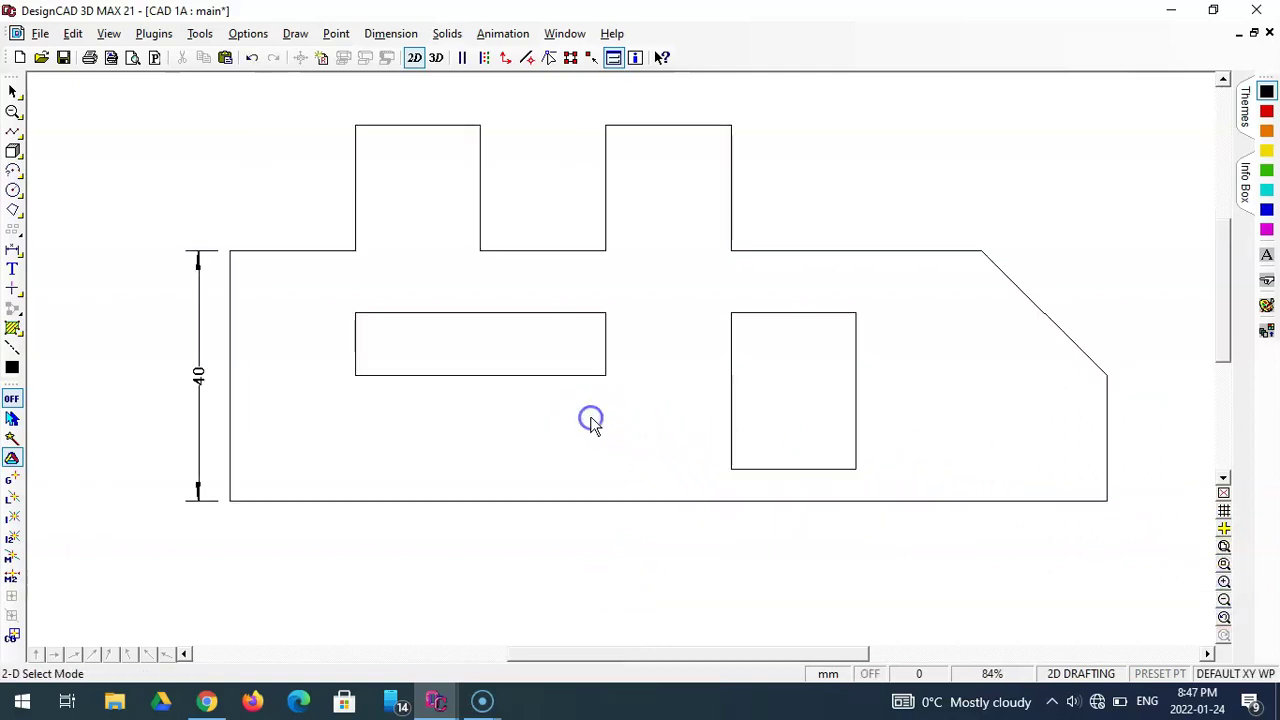
left_click(199, 367)
key("Delete")
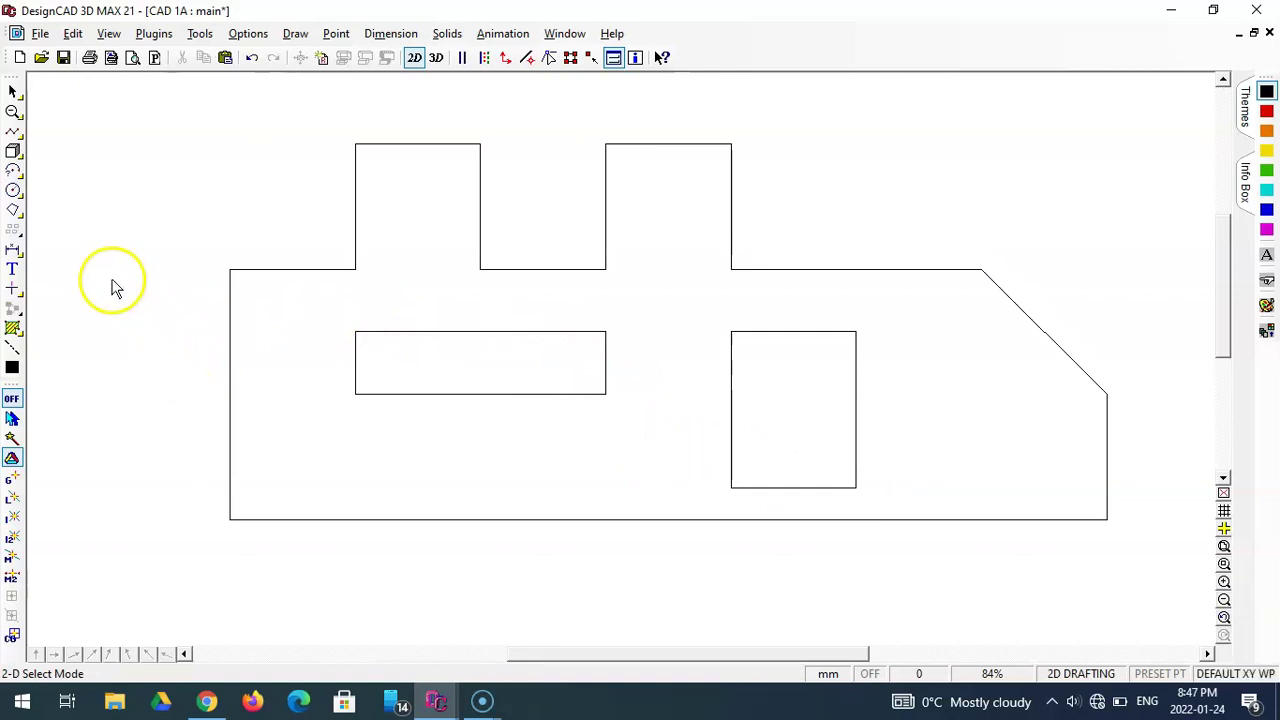
- Dimension the 40 mm left edge from bottom-left to top-left corner, offset DX -5
left_click(13, 250)
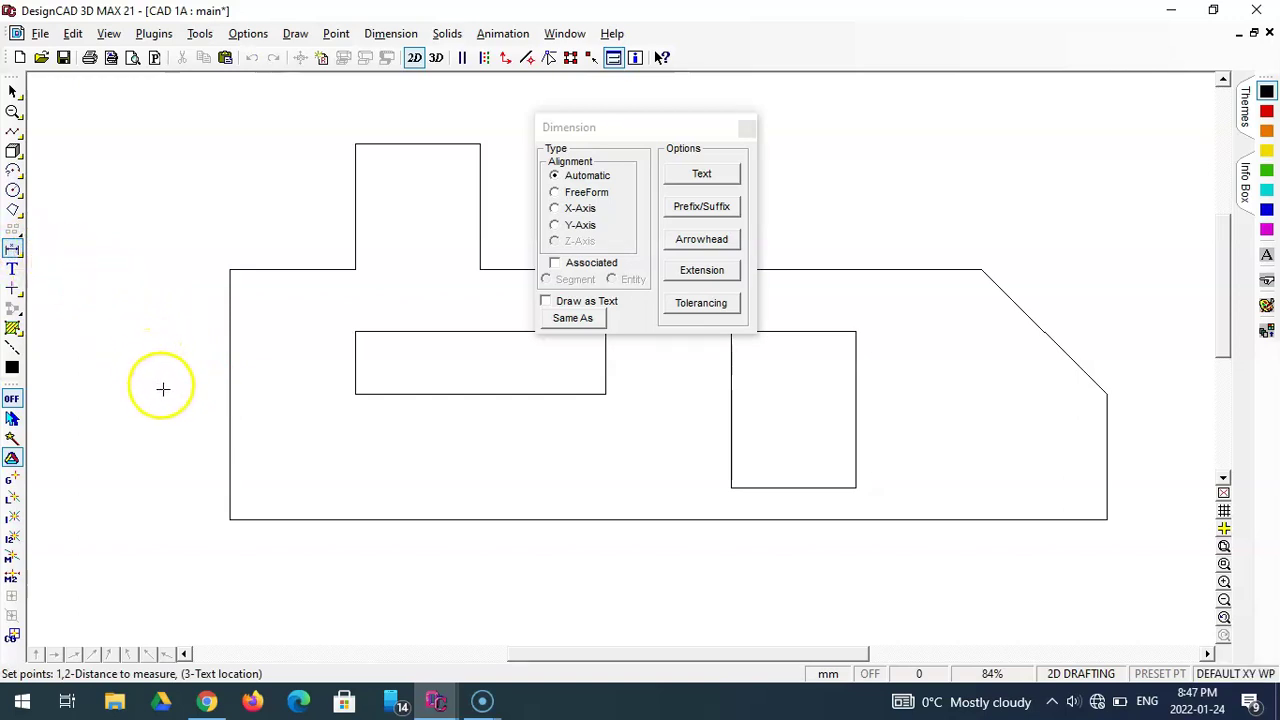
left_click(229, 520)
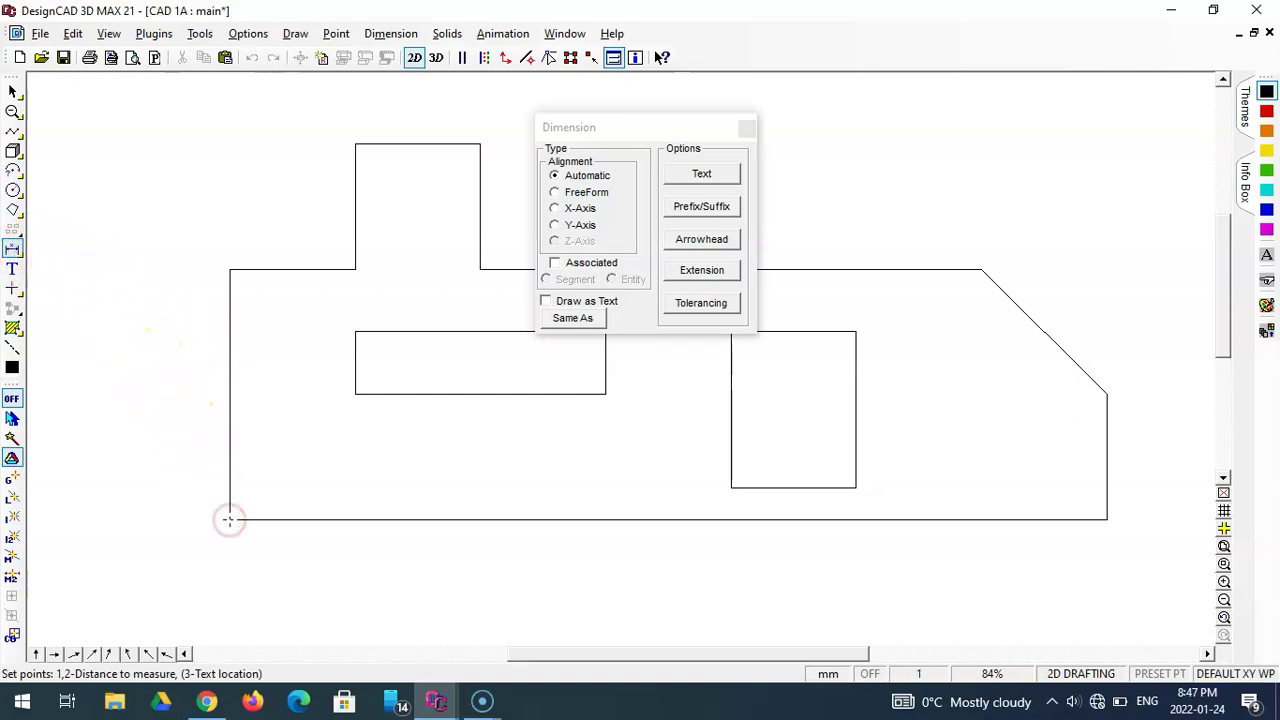
left_click(229, 270)
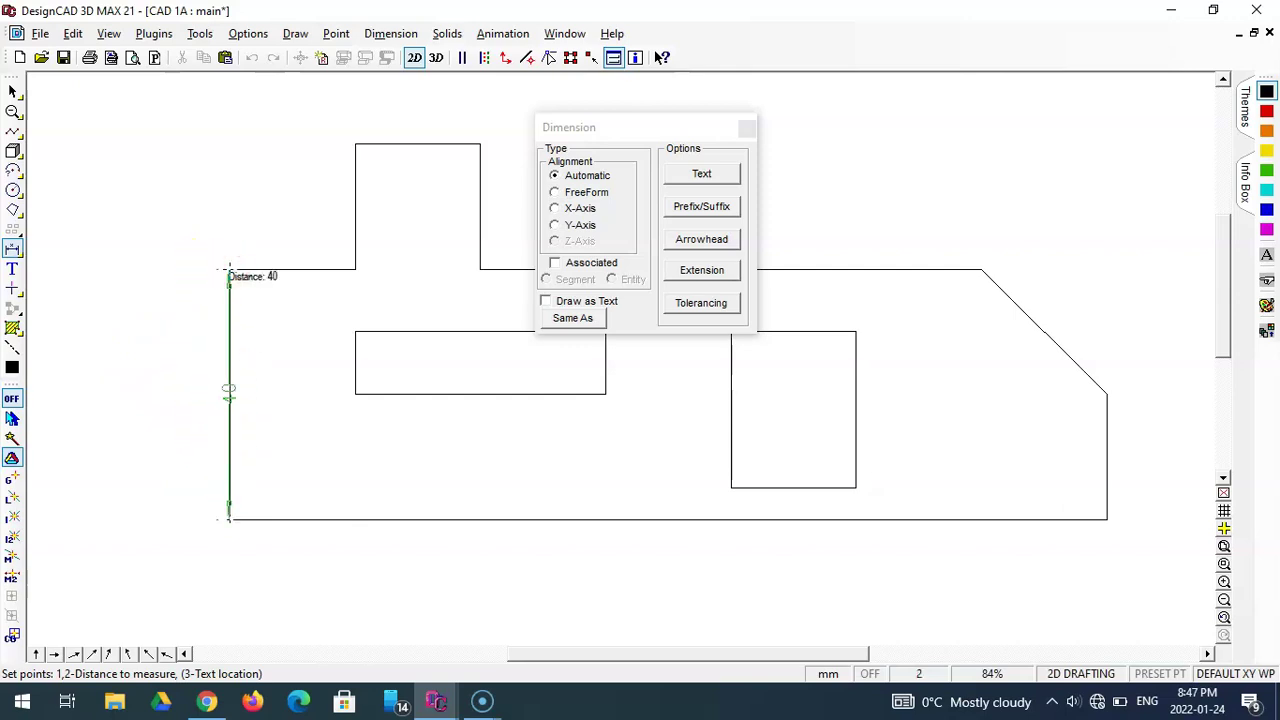
key("Tab")
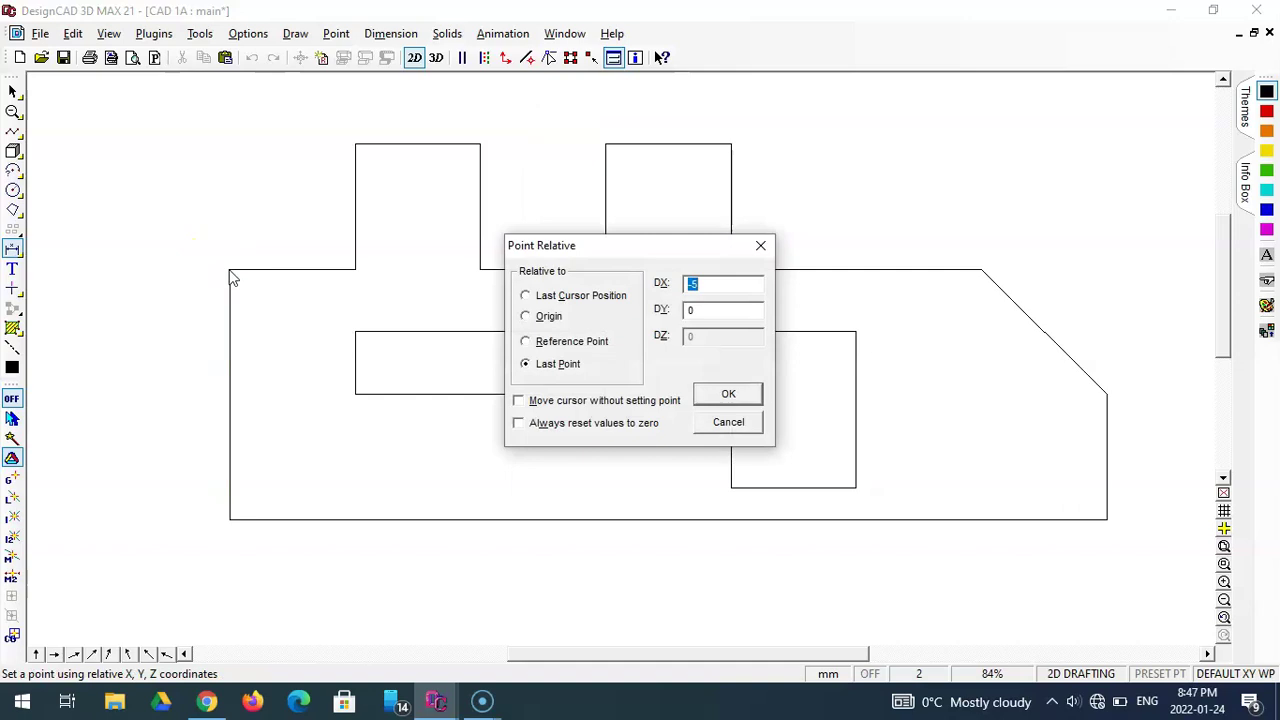
type("-5")
key("Return")
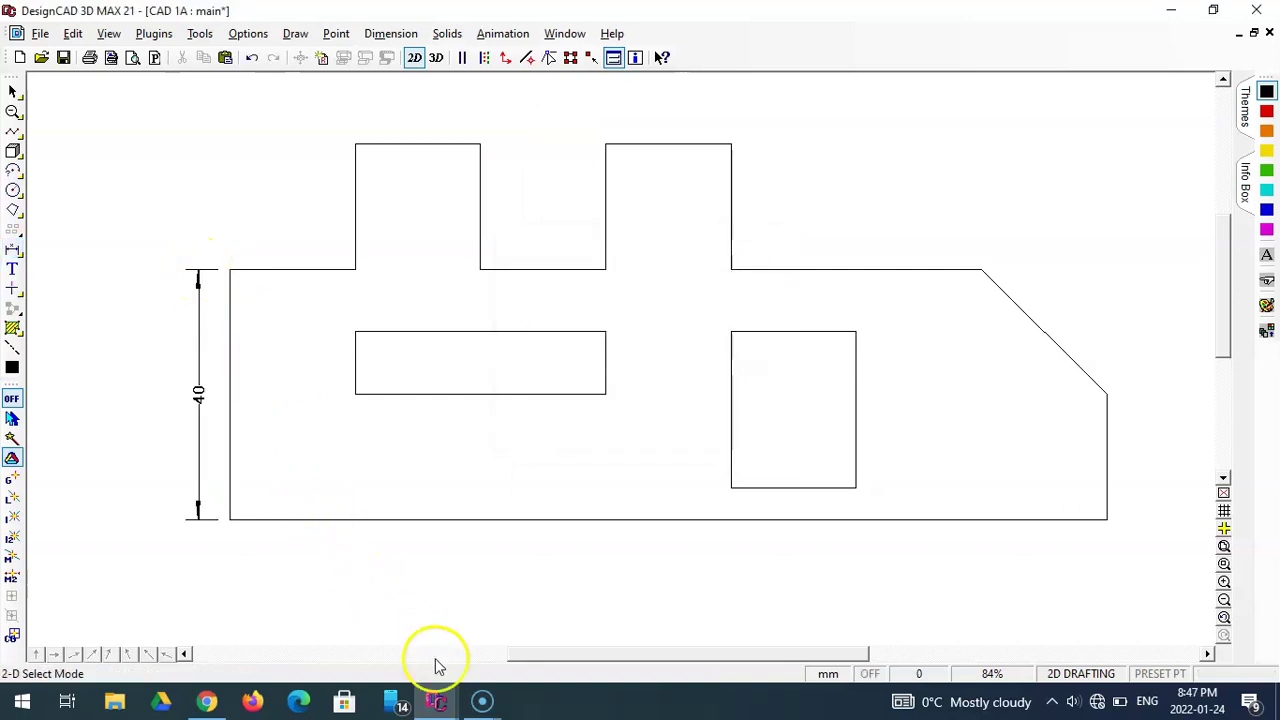
mouse_move(482, 703)
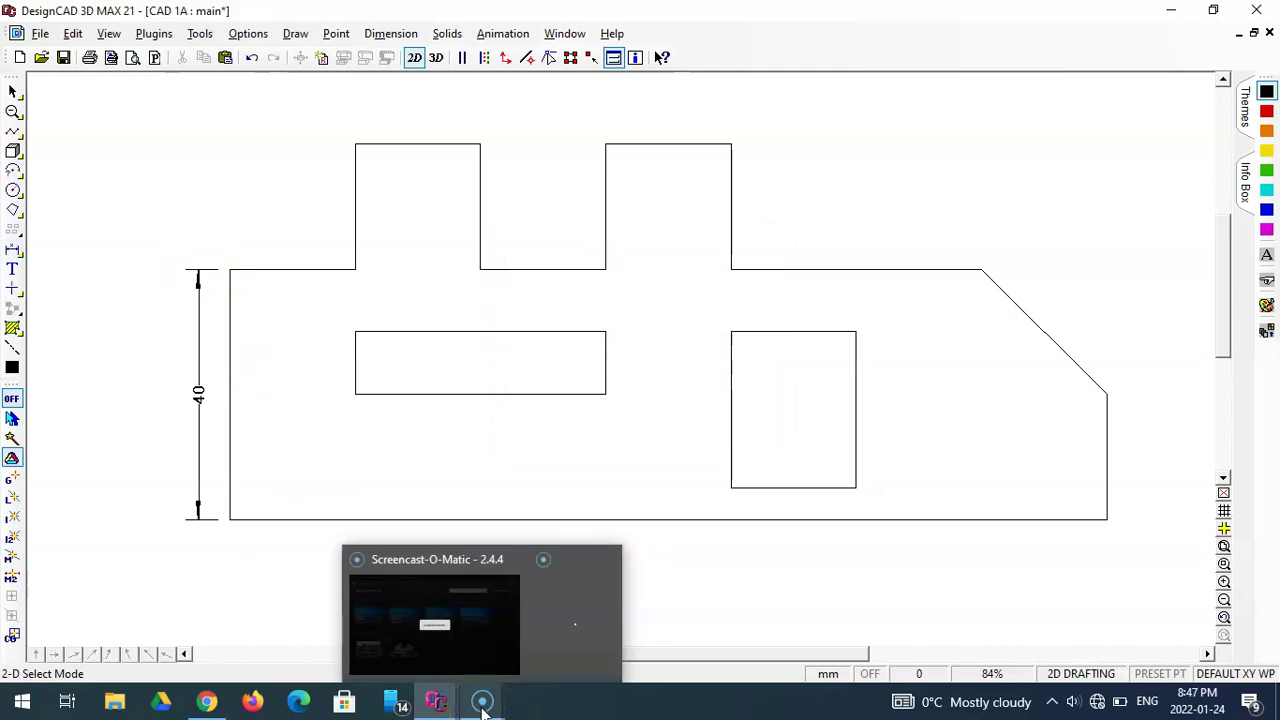
- Dimension the 20 mm tab height from the tab's top corner to the base's top-left corner, 5 mm left
left_click(13, 250)
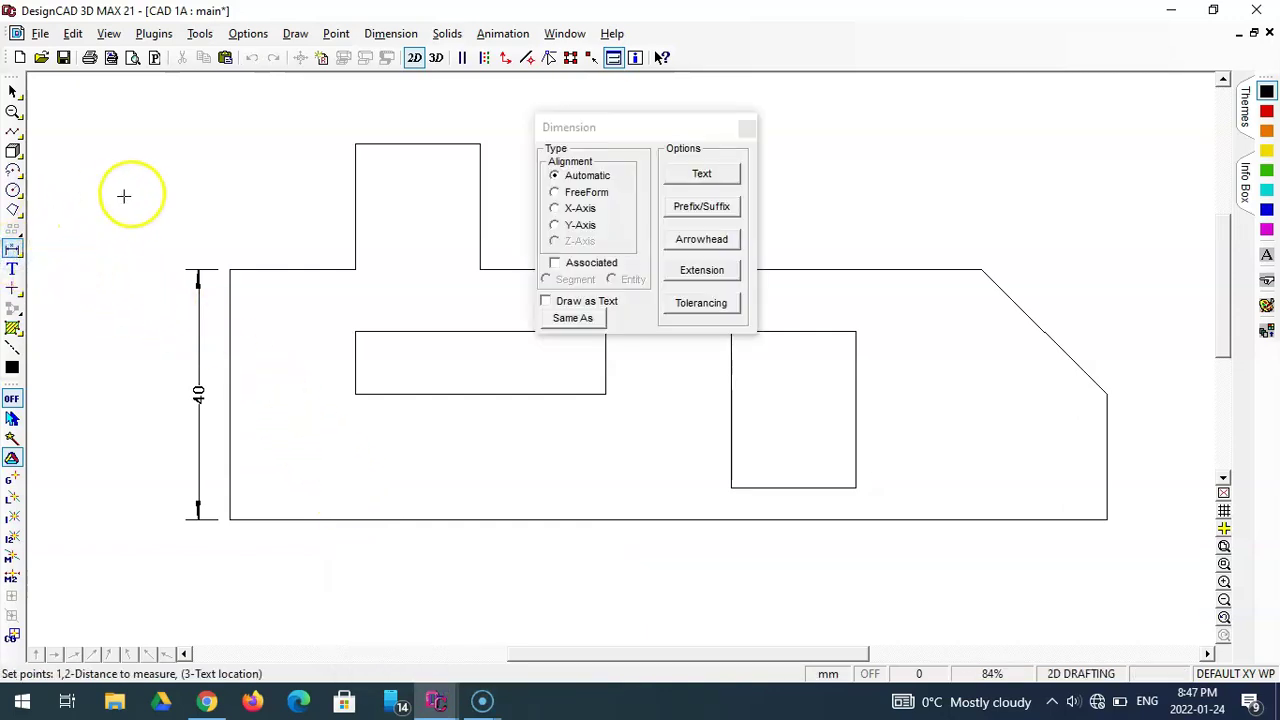
left_click(355, 144)
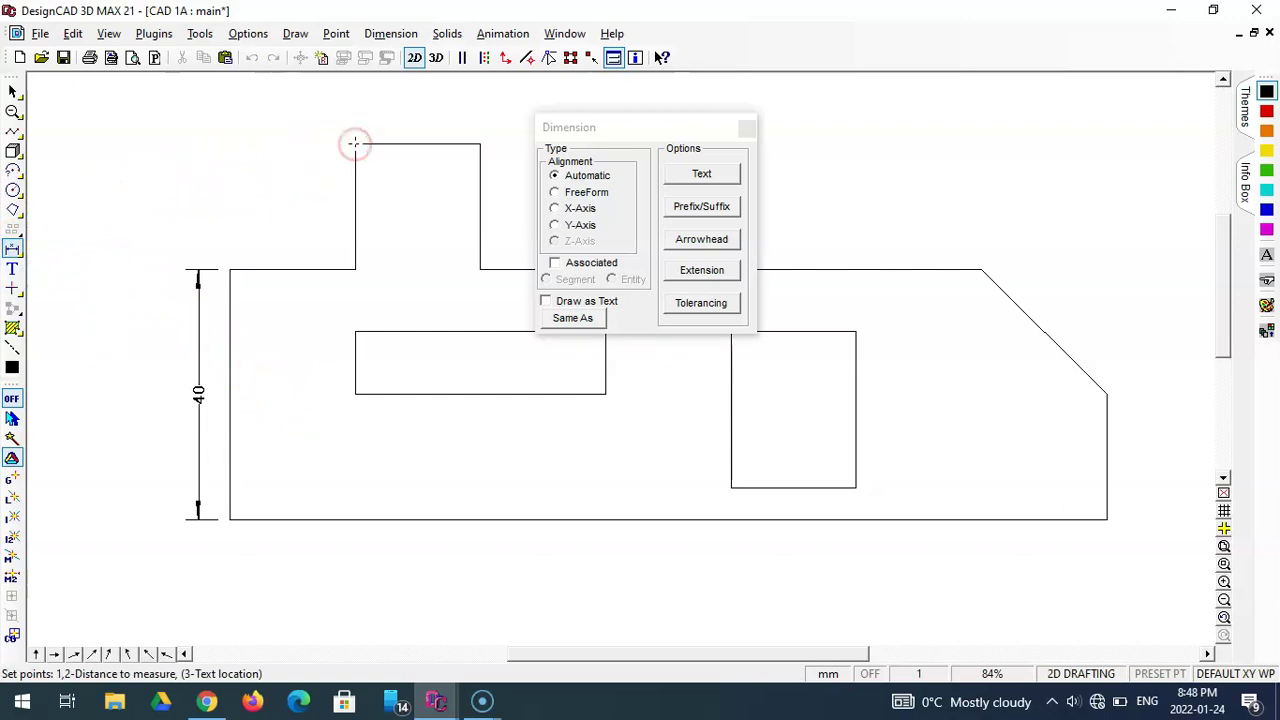
left_click(229, 270)
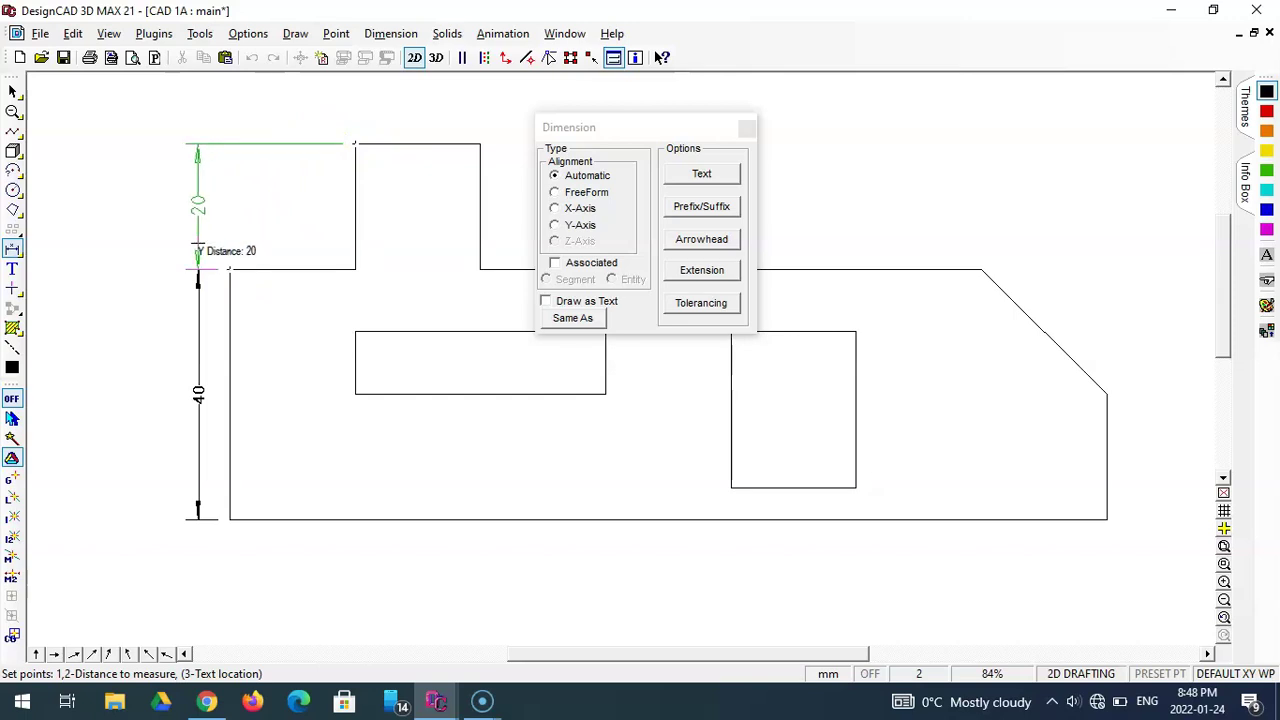
key("Escape")
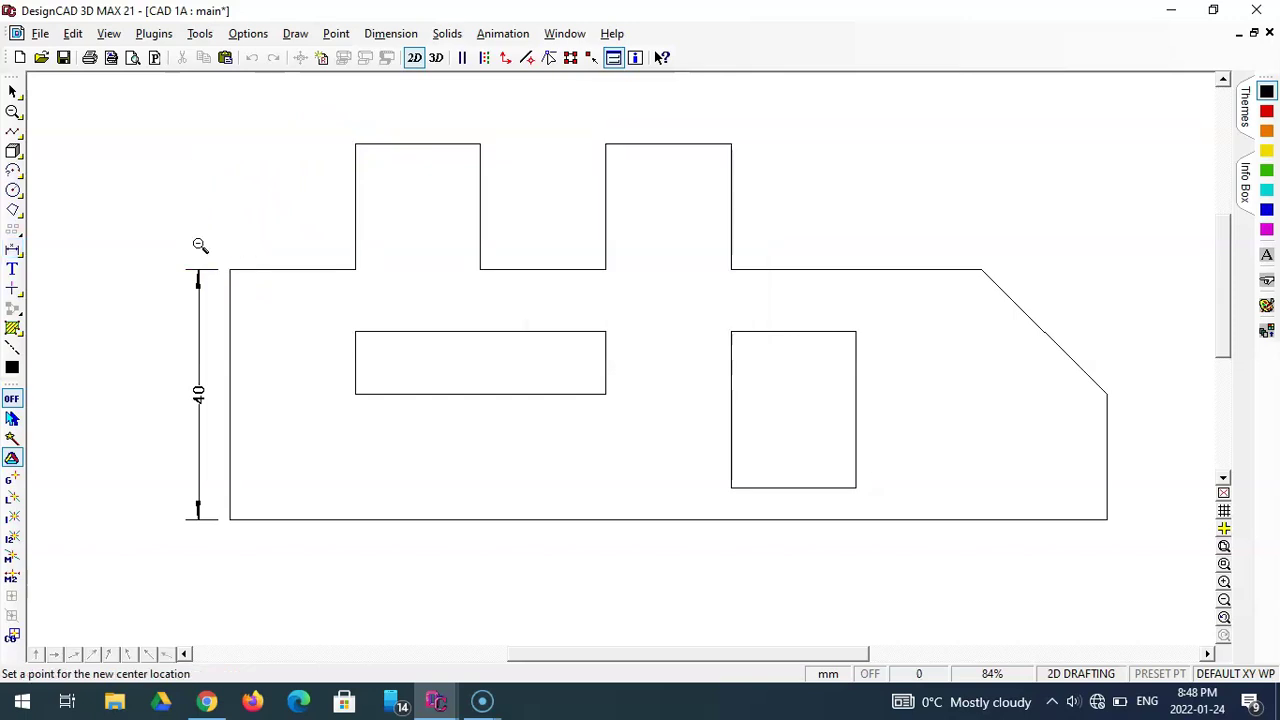
key("Escape")
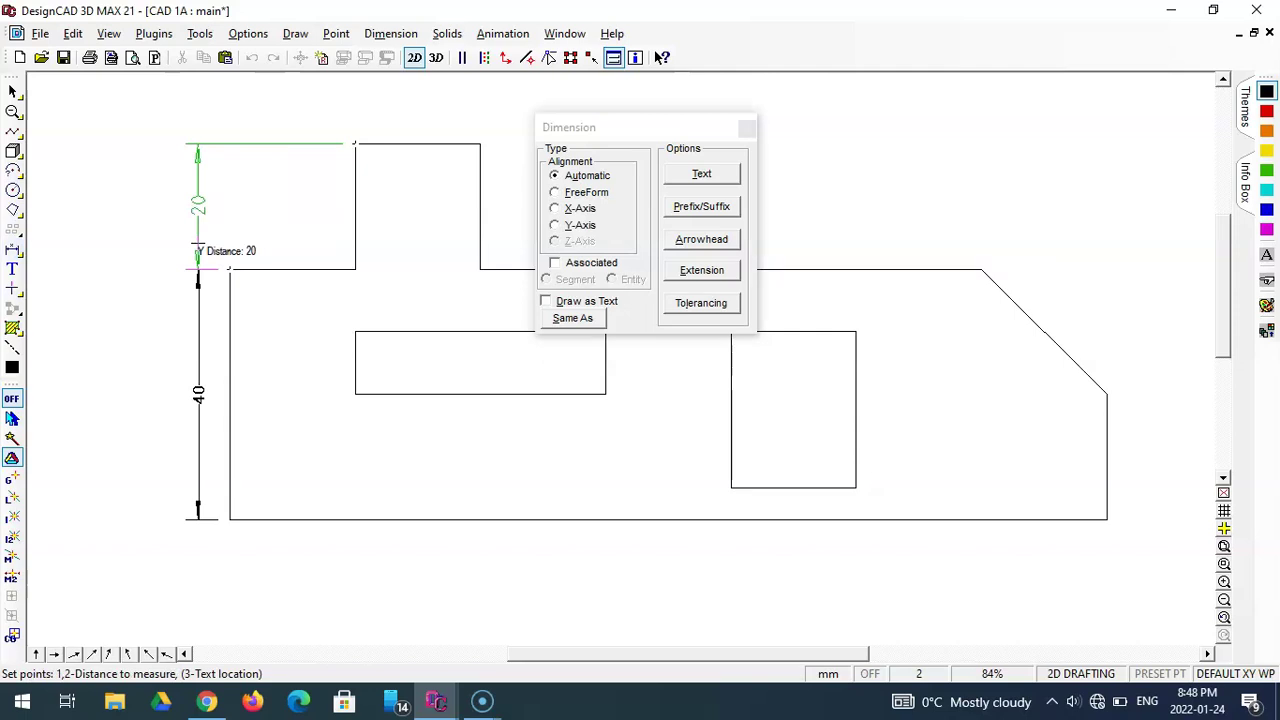
key("apostrophe")
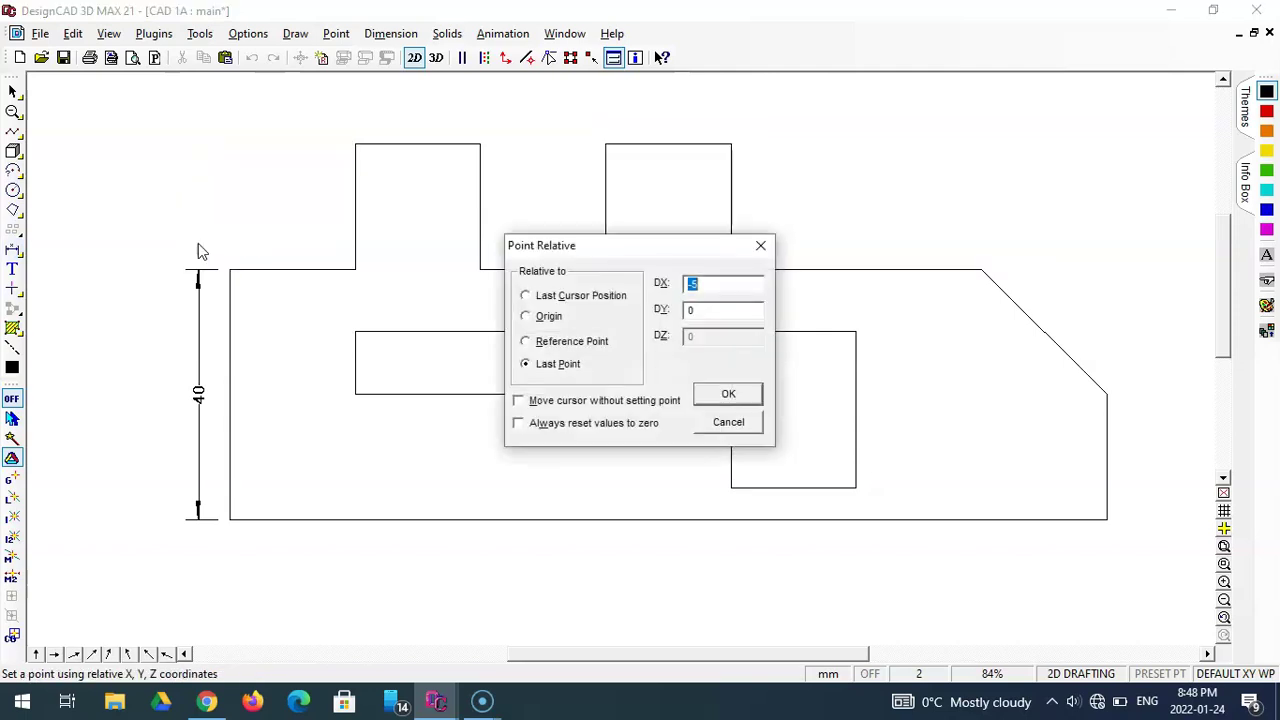
left_click(199, 269)
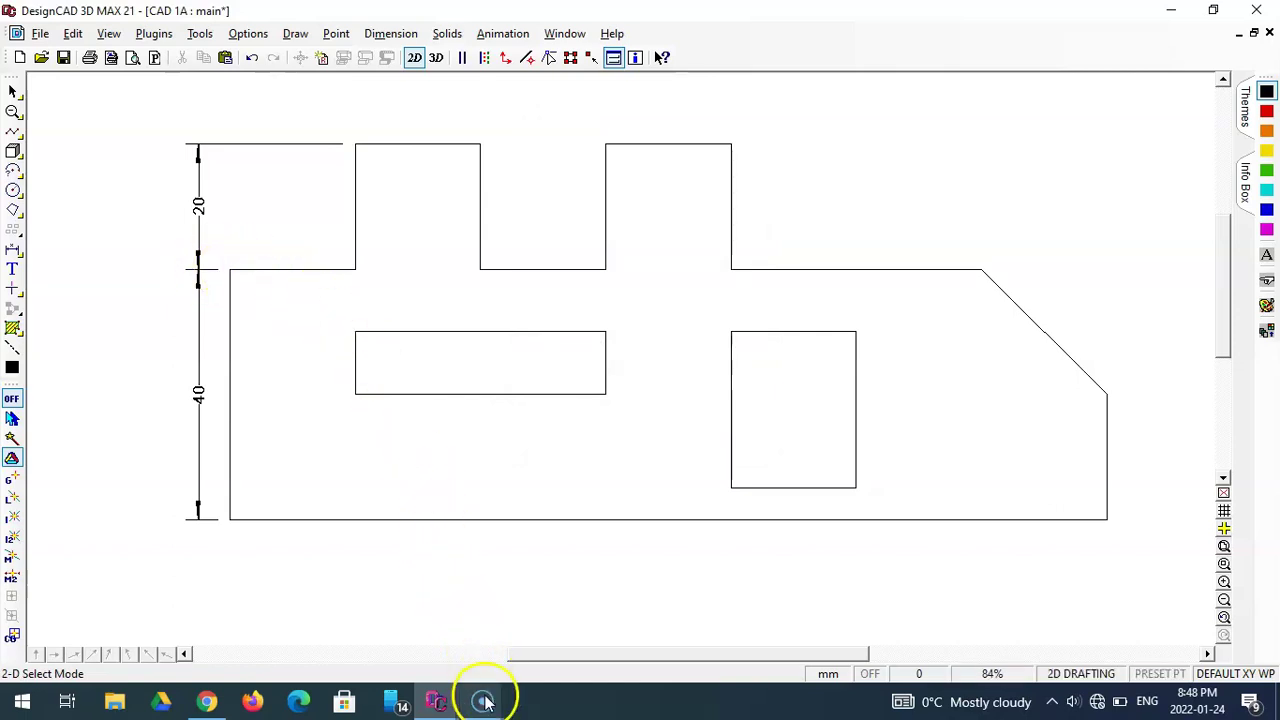
mouse_move(484, 703)
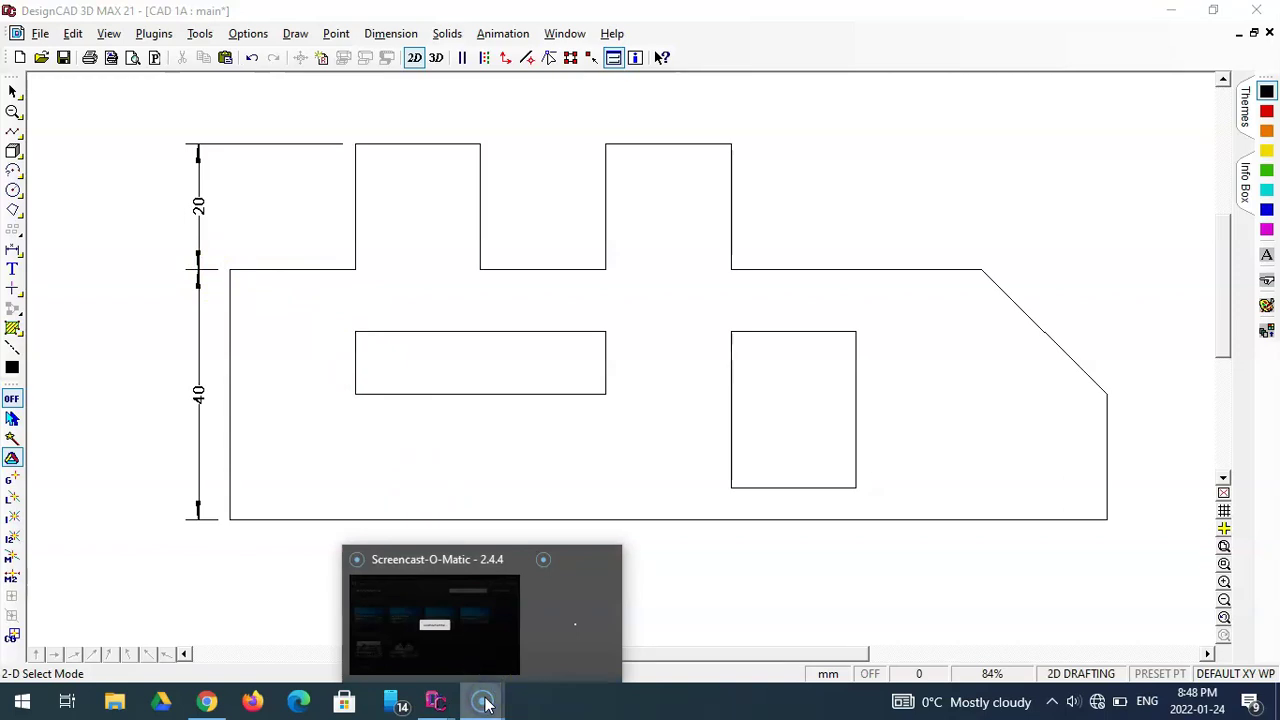
left_click(456, 630)
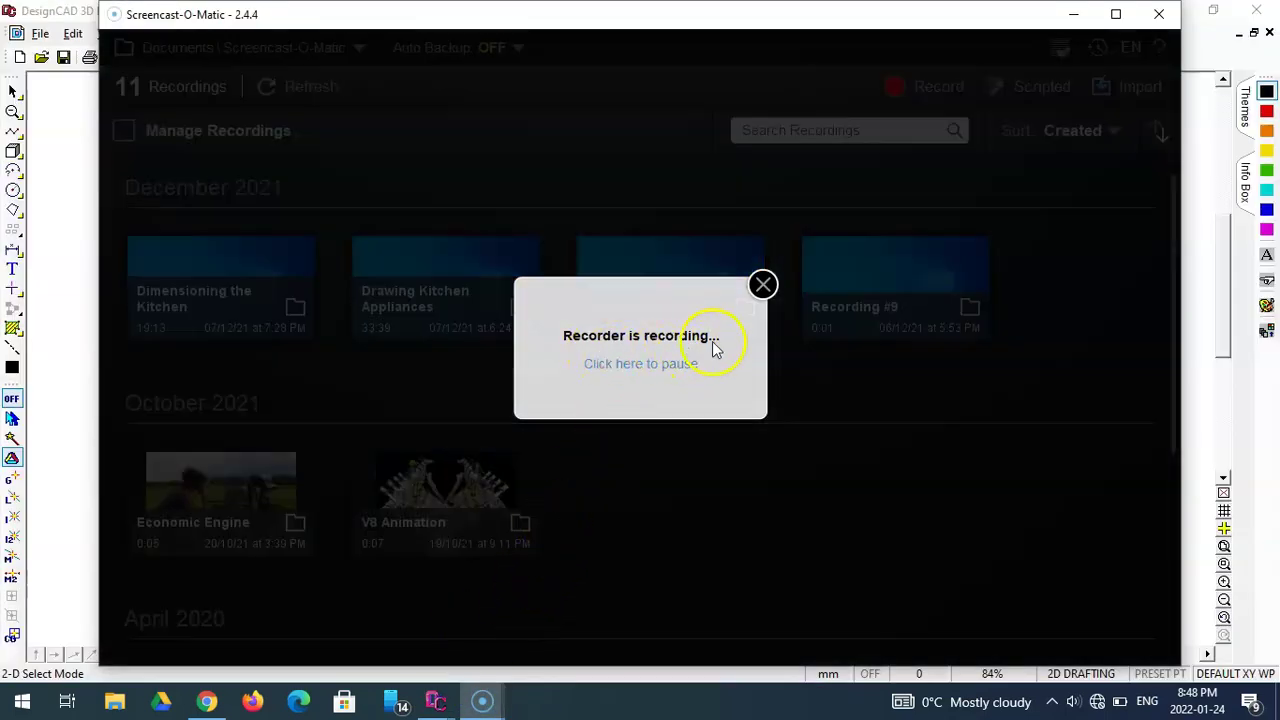
left_click(437, 706)
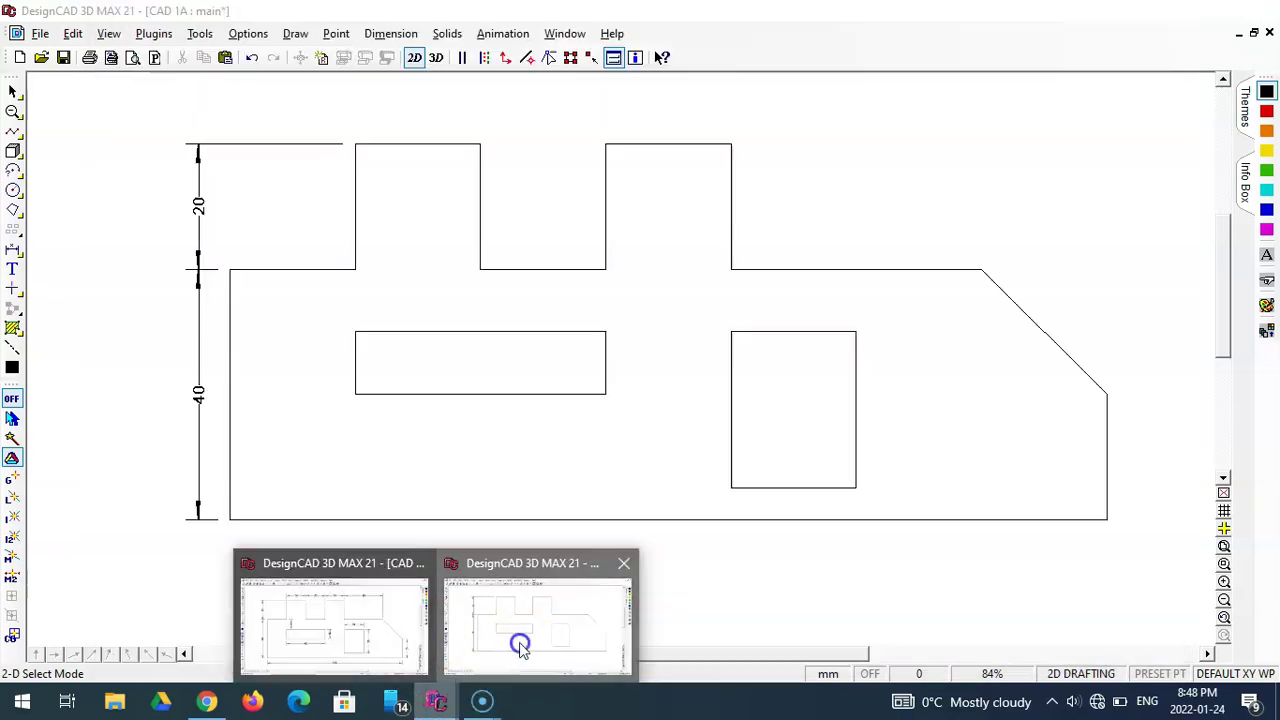
left_click(520, 640)
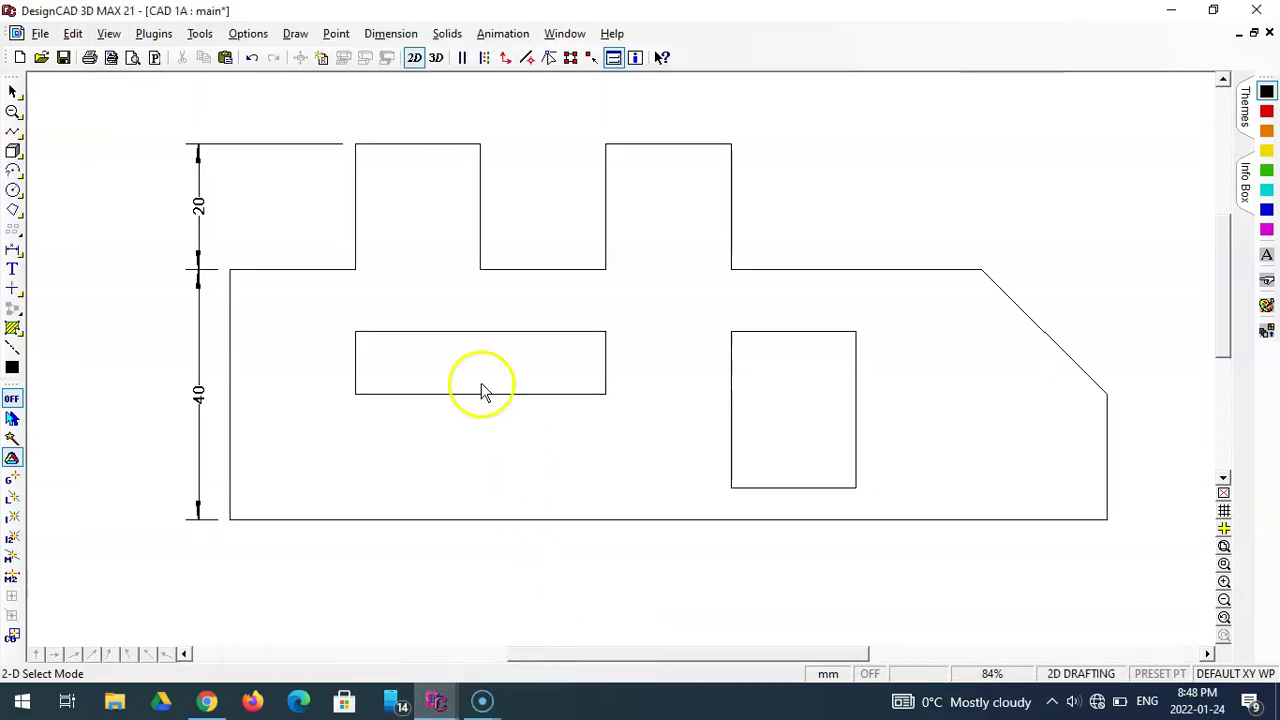
- Replace the 20 tab-height dimension with one offset 5 mm left, aligned with the 40
left_click(199, 208)
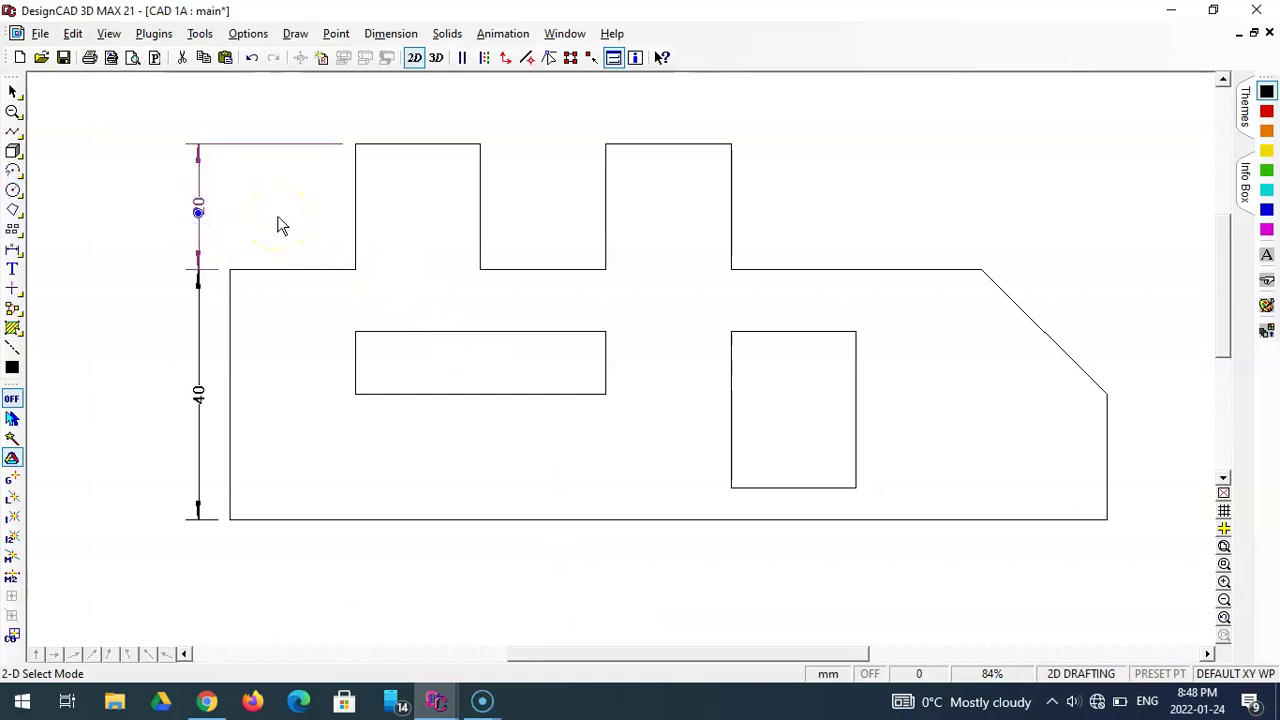
key("Delete")
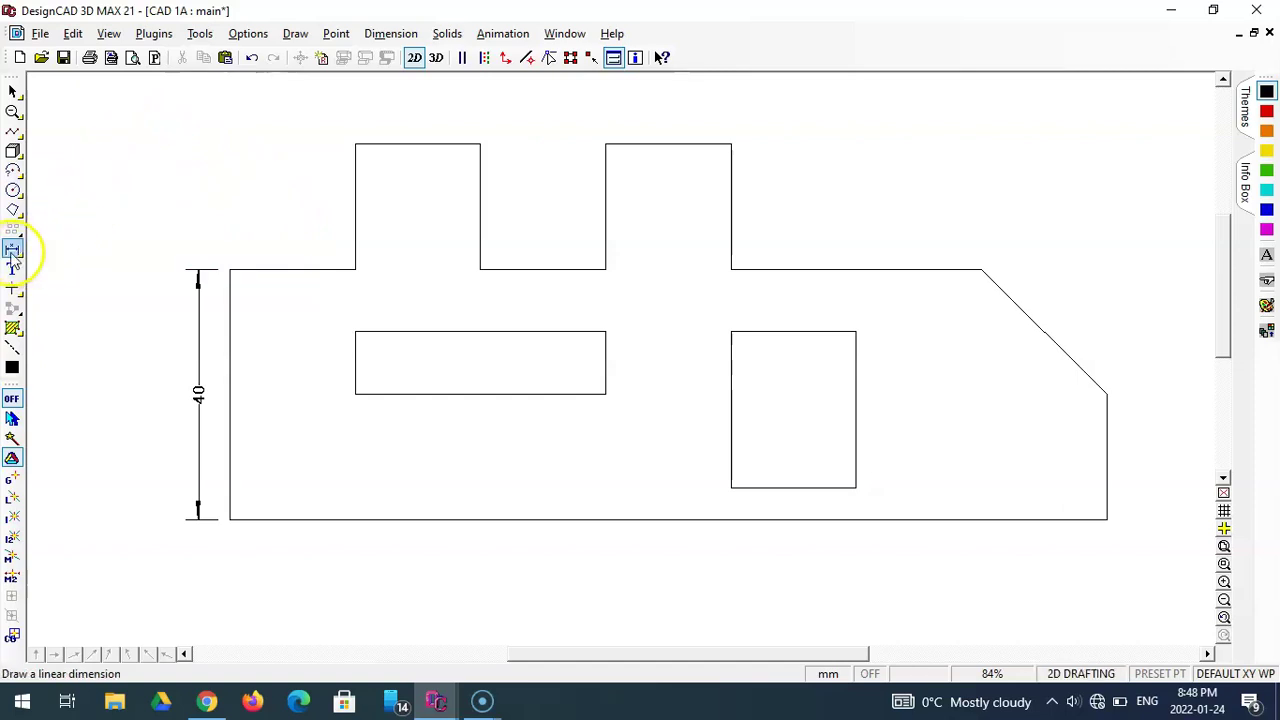
left_click(12, 250)
left_click(355, 144)
left_click(229, 270)
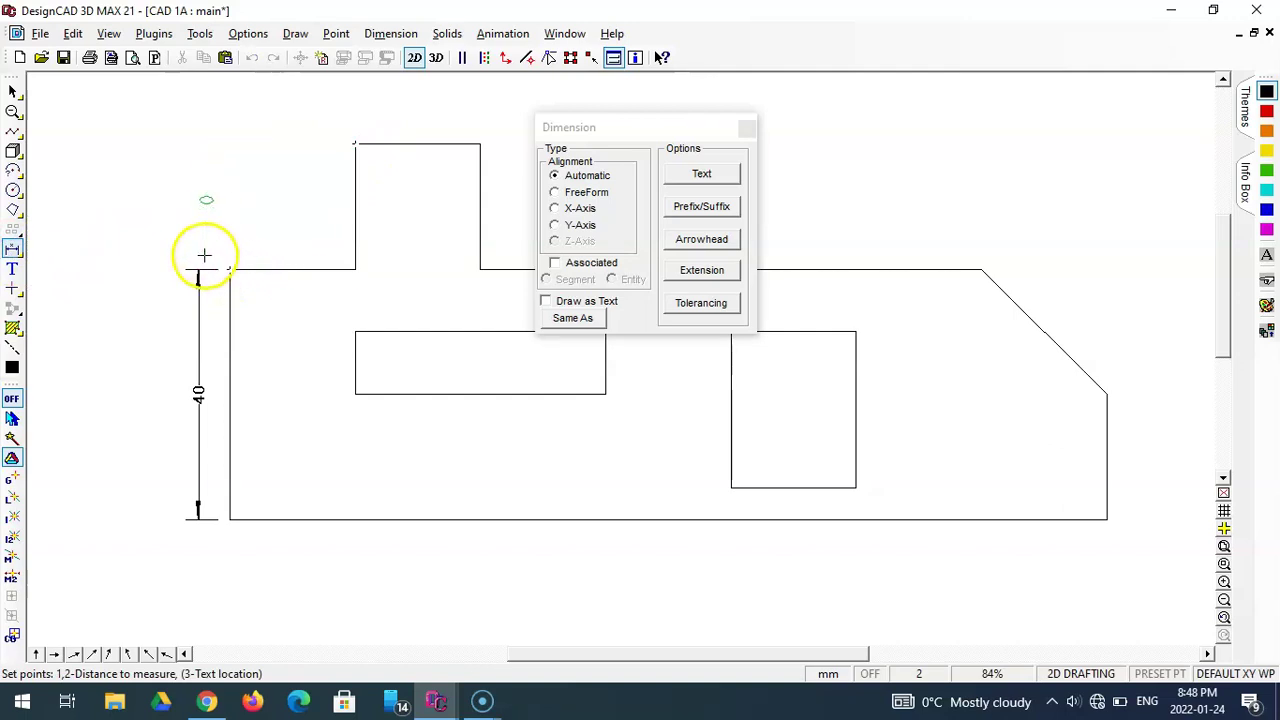
key("'")
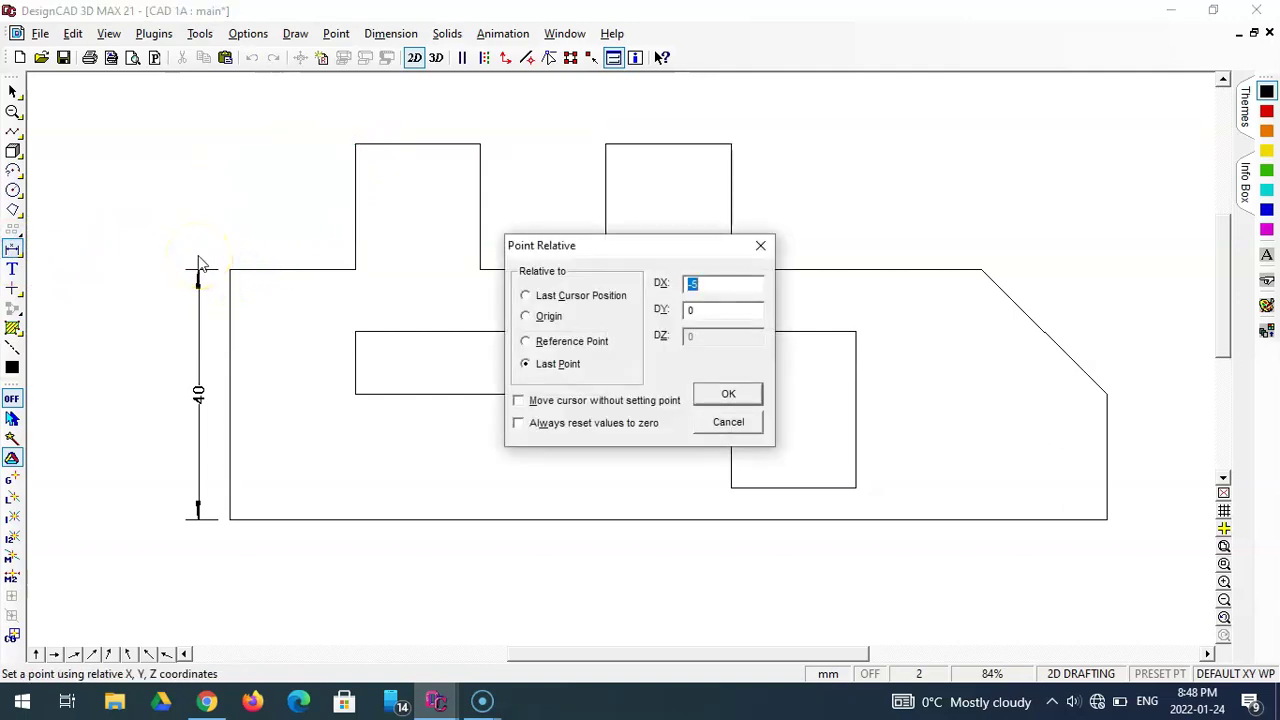
key("Return")
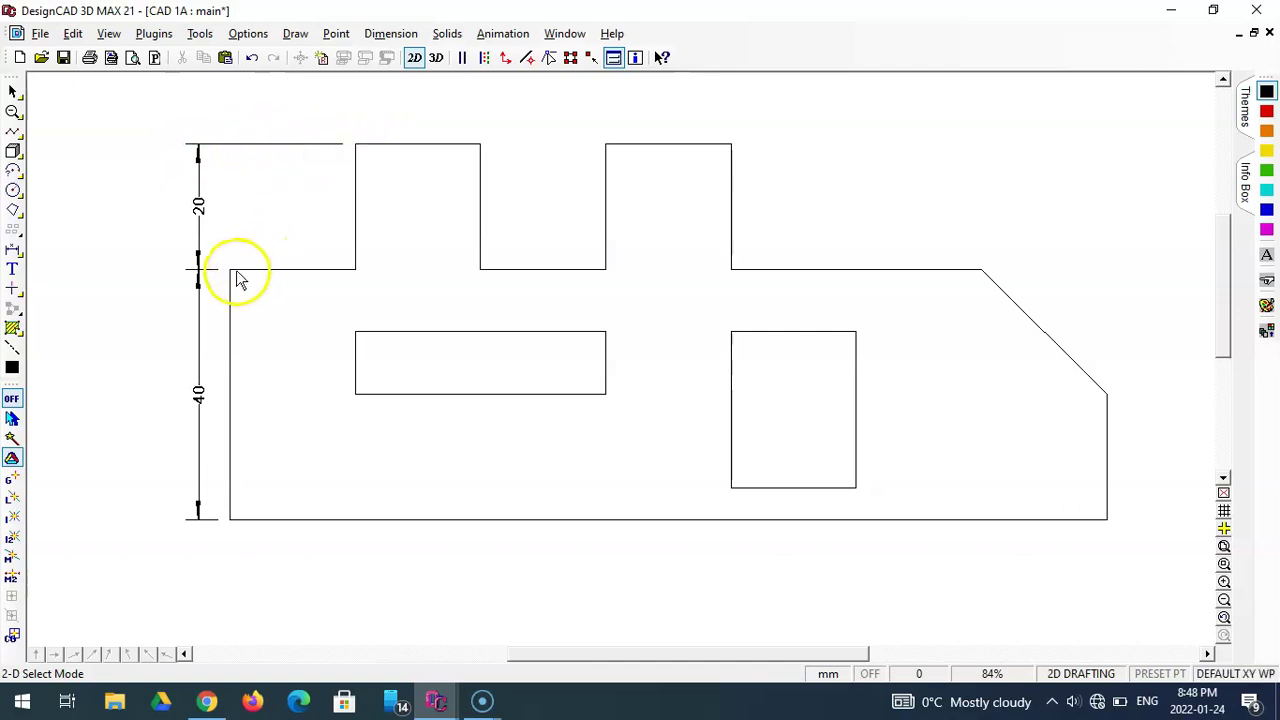
left_click_drag(522, 650, 575, 656)
scroll(523, 571, "up", 1)
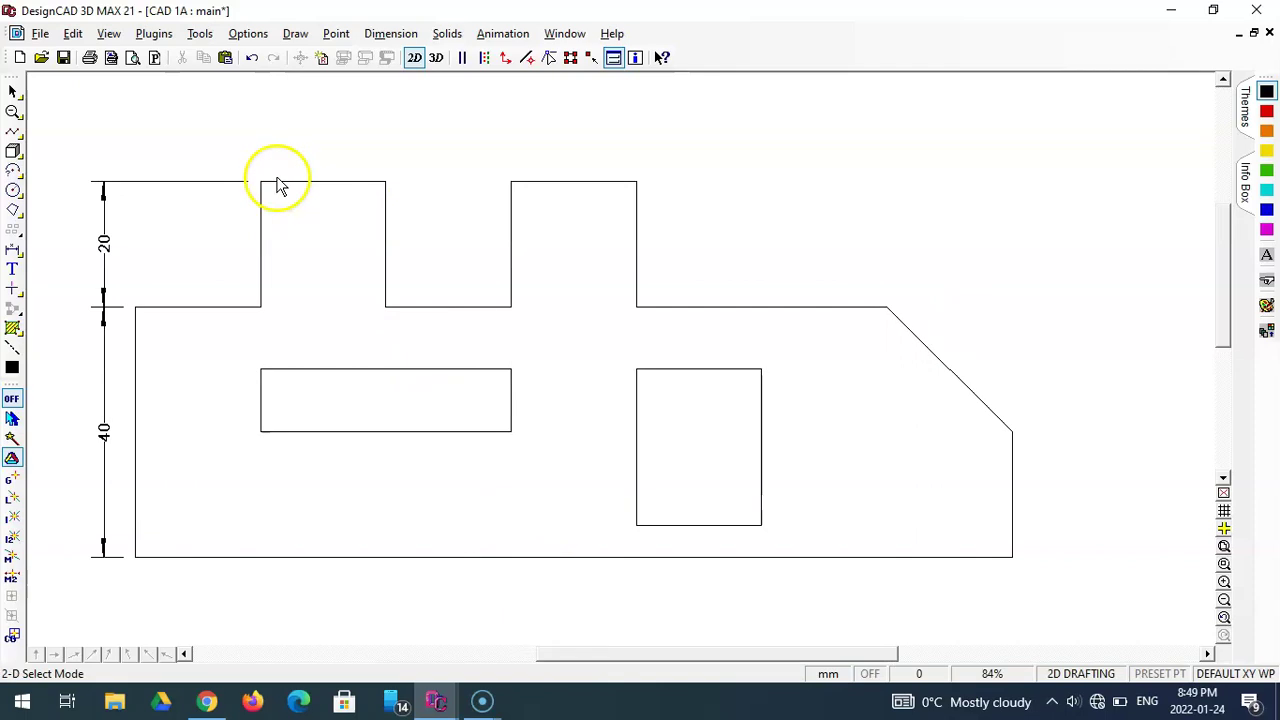
- Dimension the first tab's 20 mm width between its top-left and top-right corners, above the profile
left_click(12, 251)
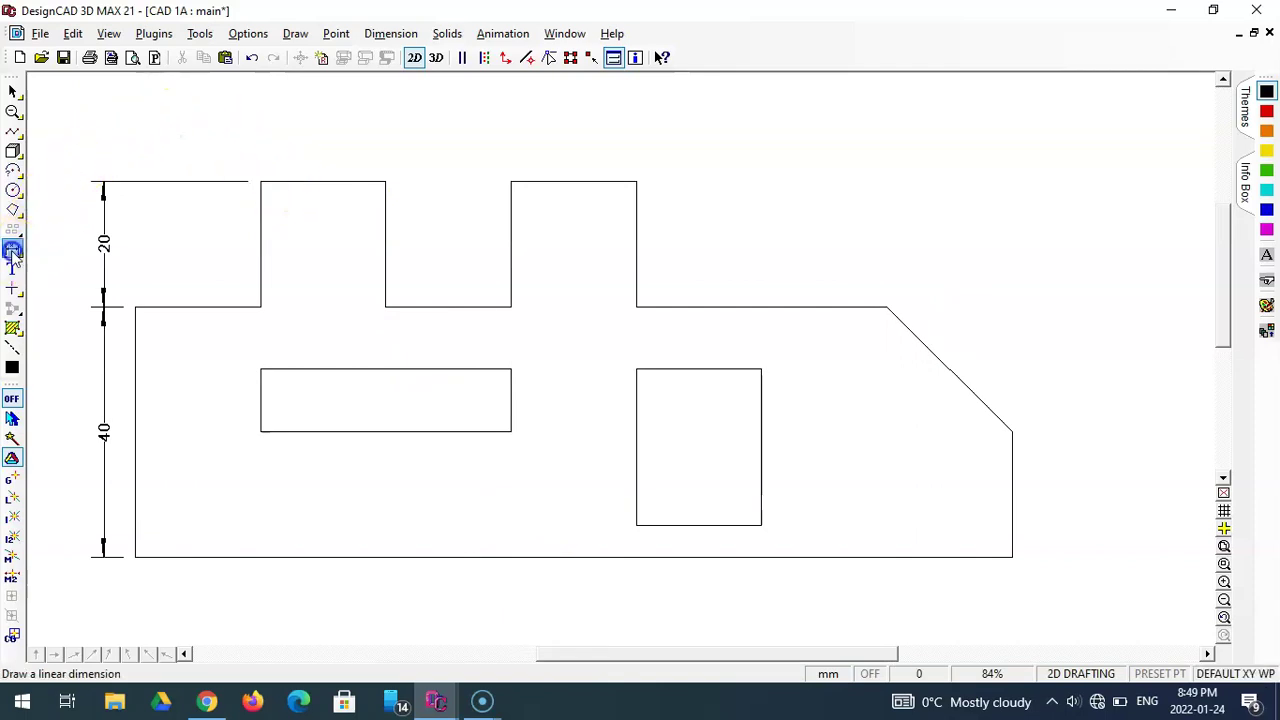
left_click(258, 174)
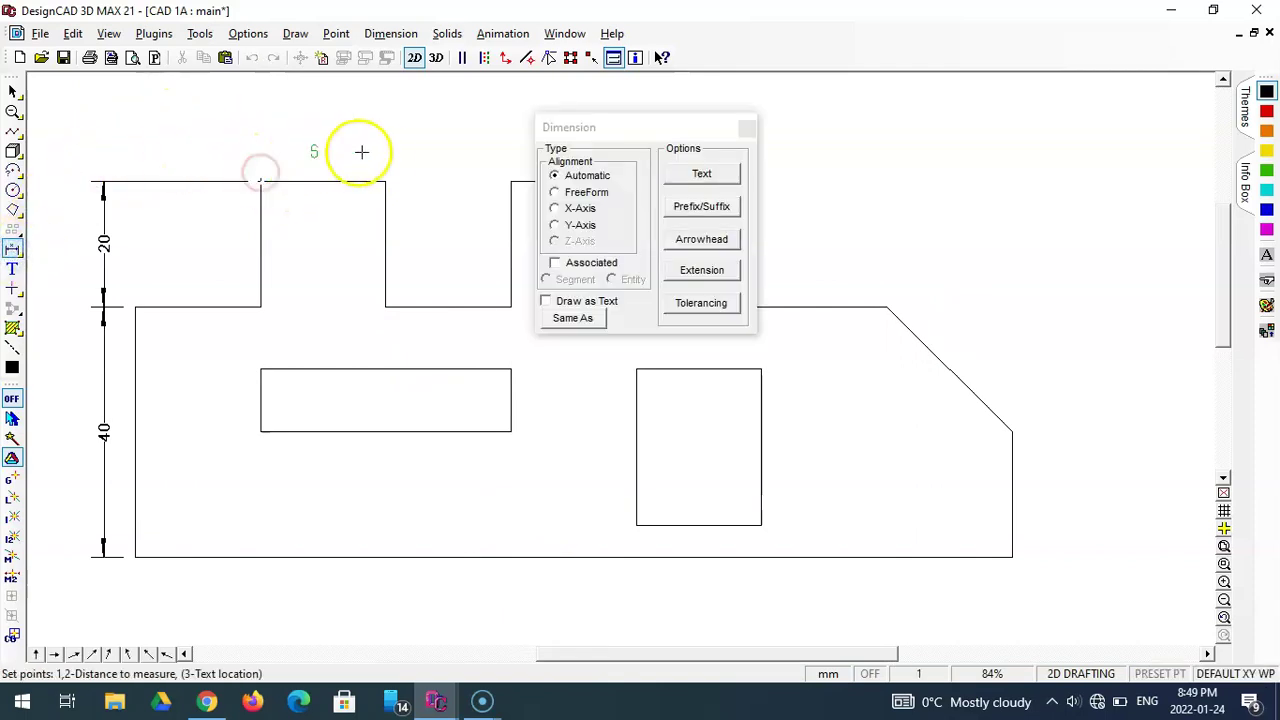
left_click(385, 181)
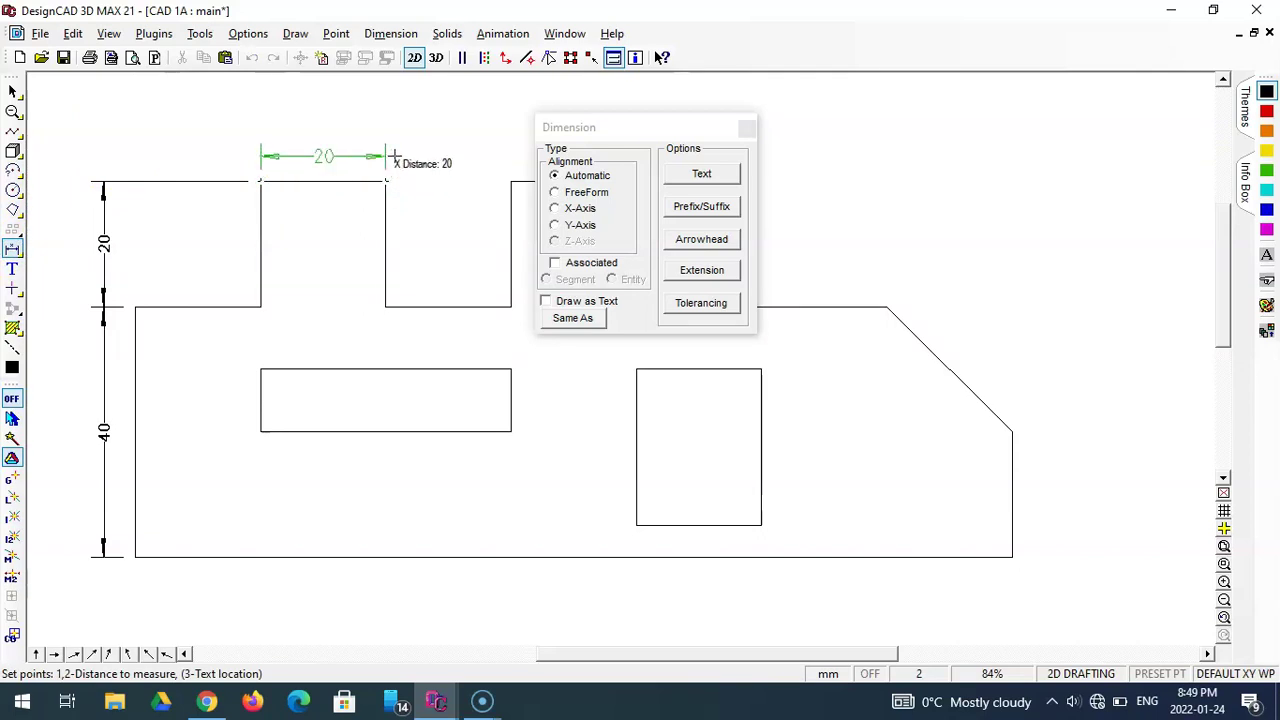
key("apostrophe")
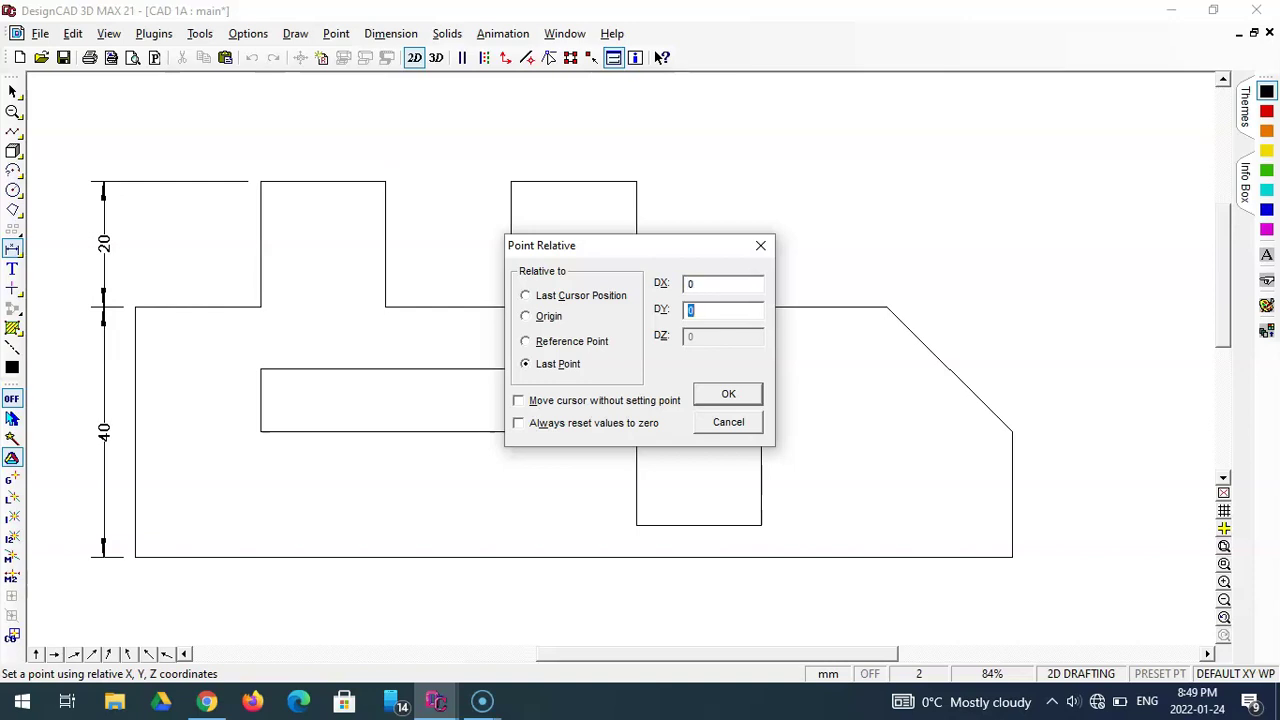
key("Return")
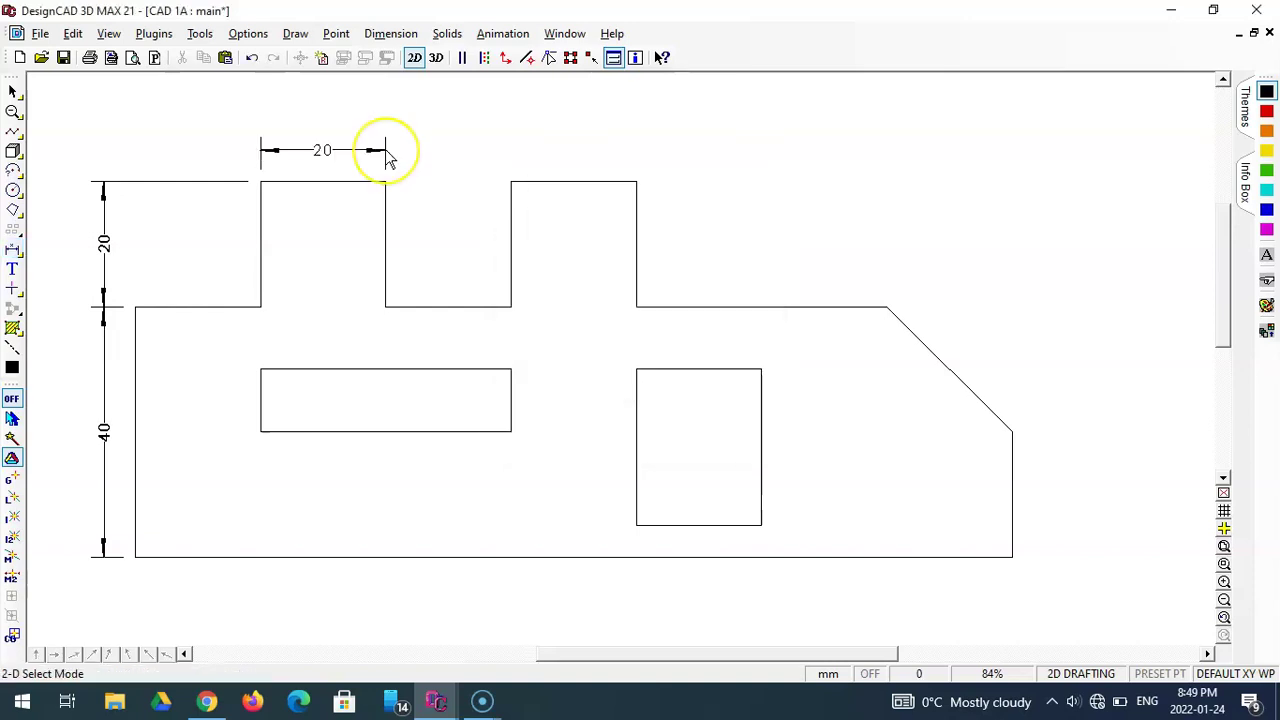
left_click(385, 187)
left_click_drag(337, 191, 386, 190)
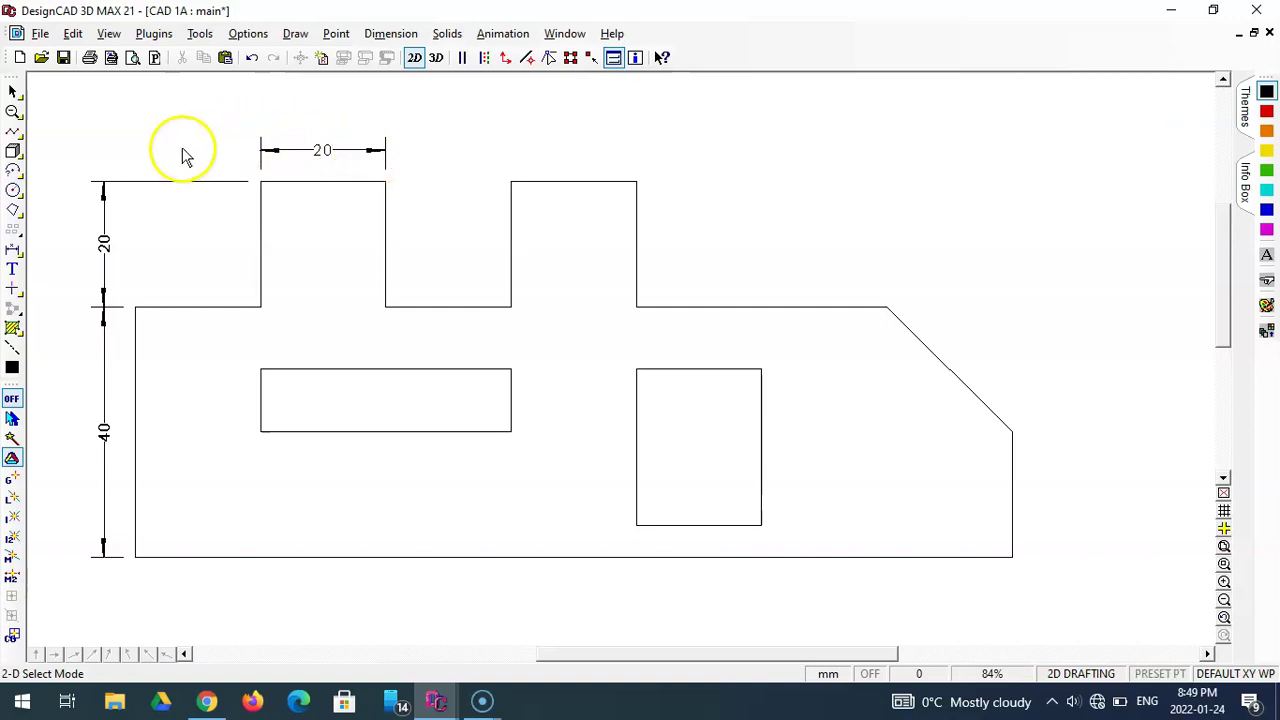
- Try placing a 20 dimension over the gap between the first two tabs, deleting the misplaced attempts
left_click(13, 250)
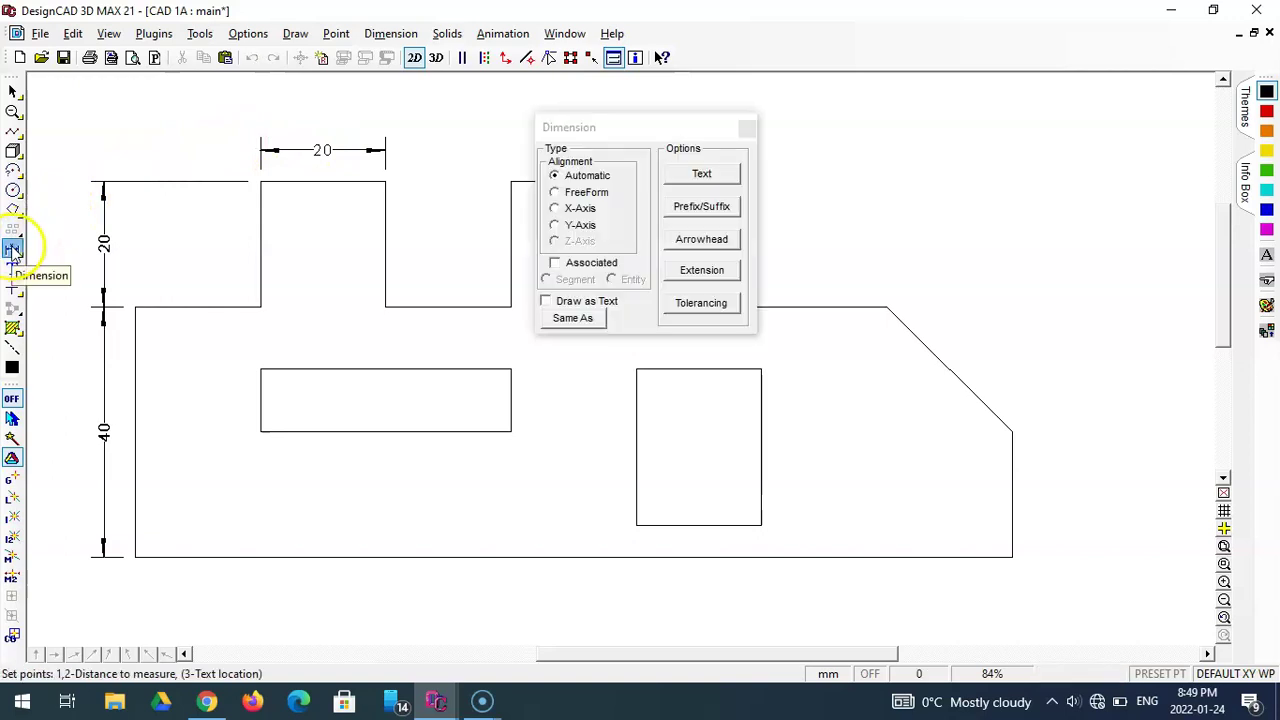
left_click(385, 181)
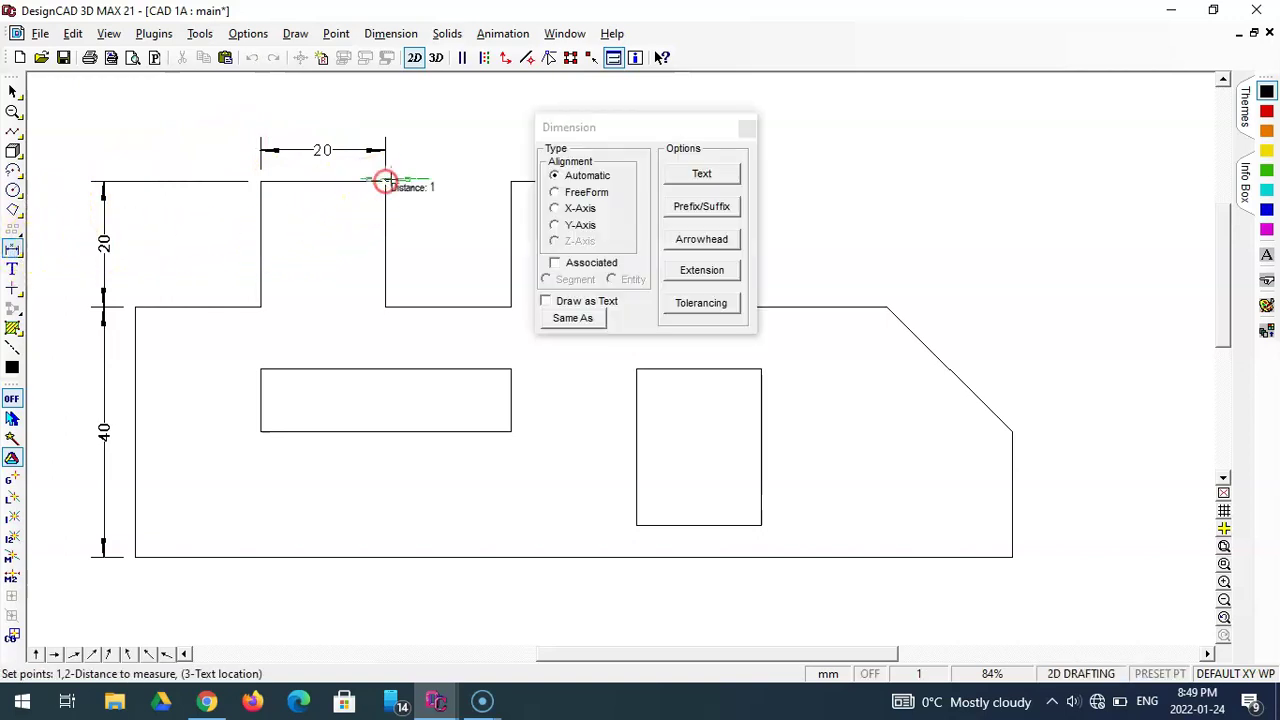
left_click(510, 181)
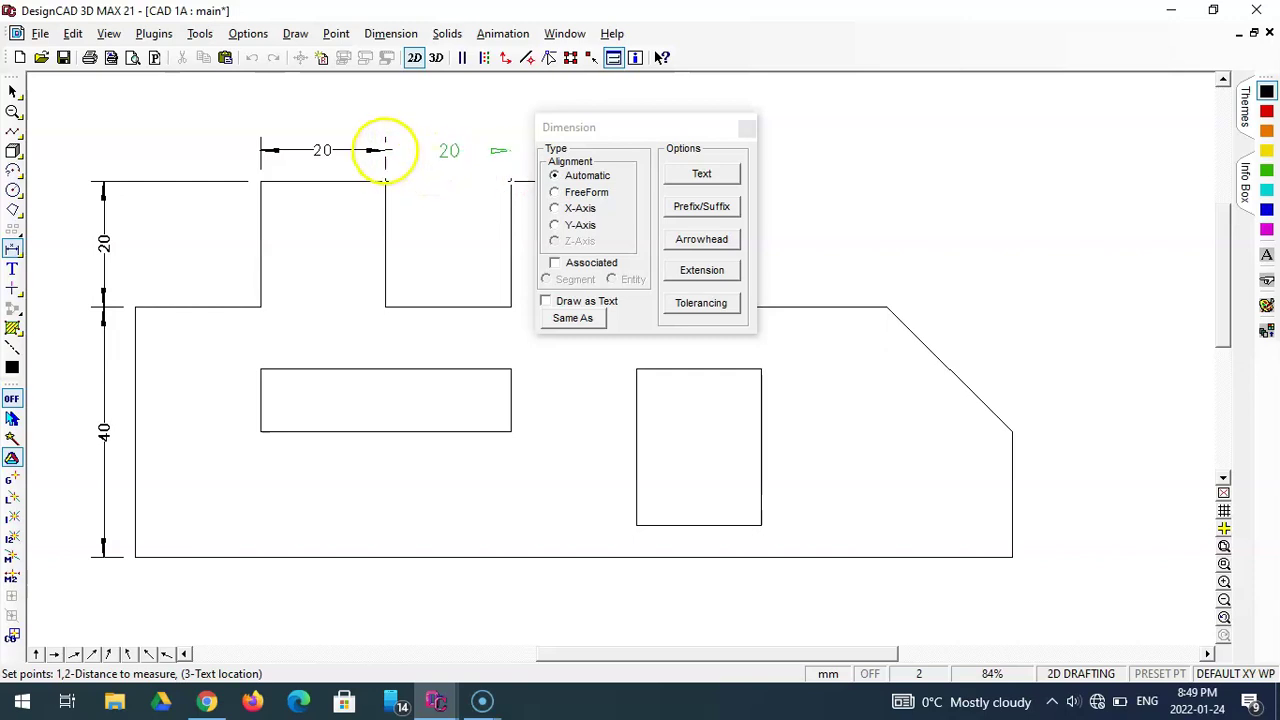
left_click(385, 150)
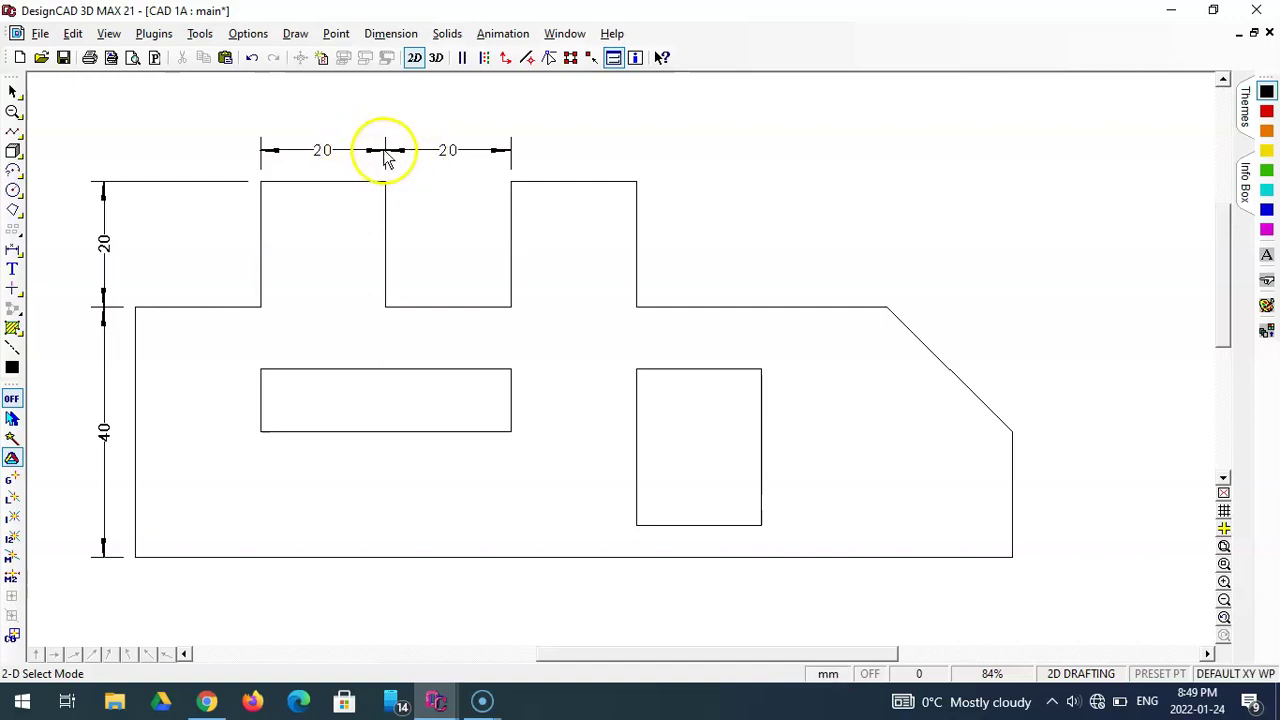
left_click(424, 151)
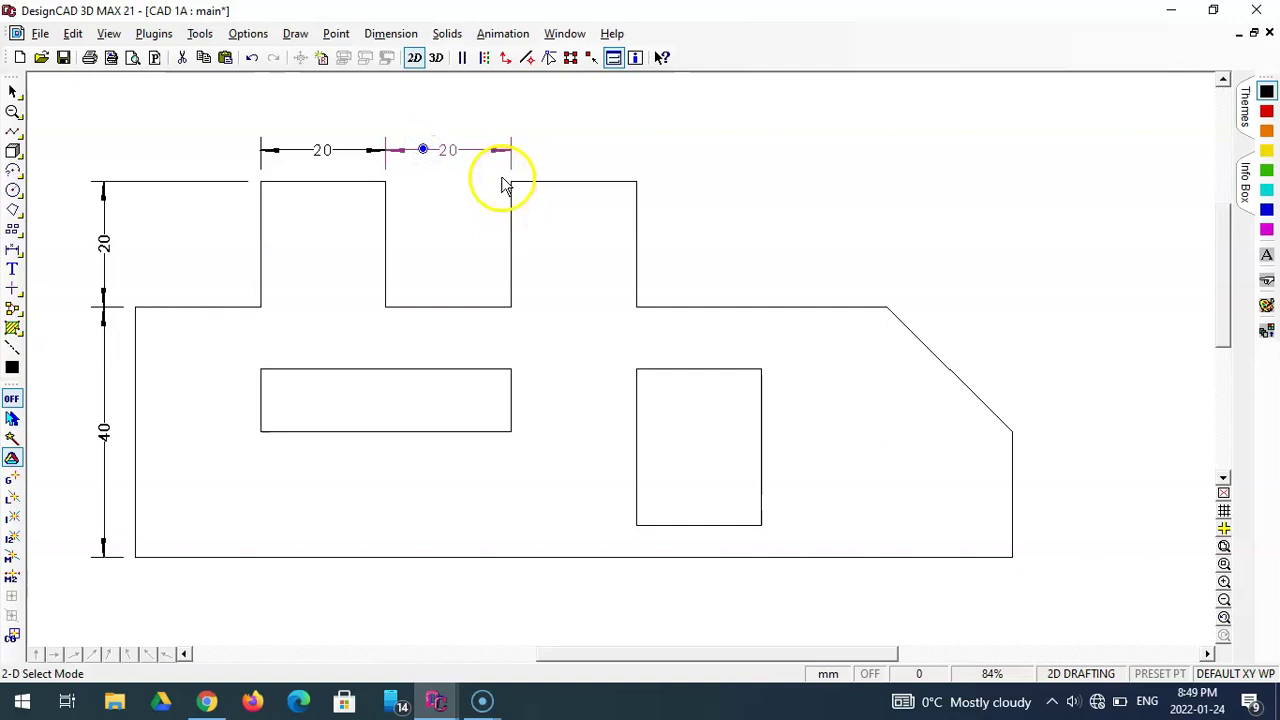
key("Delete")
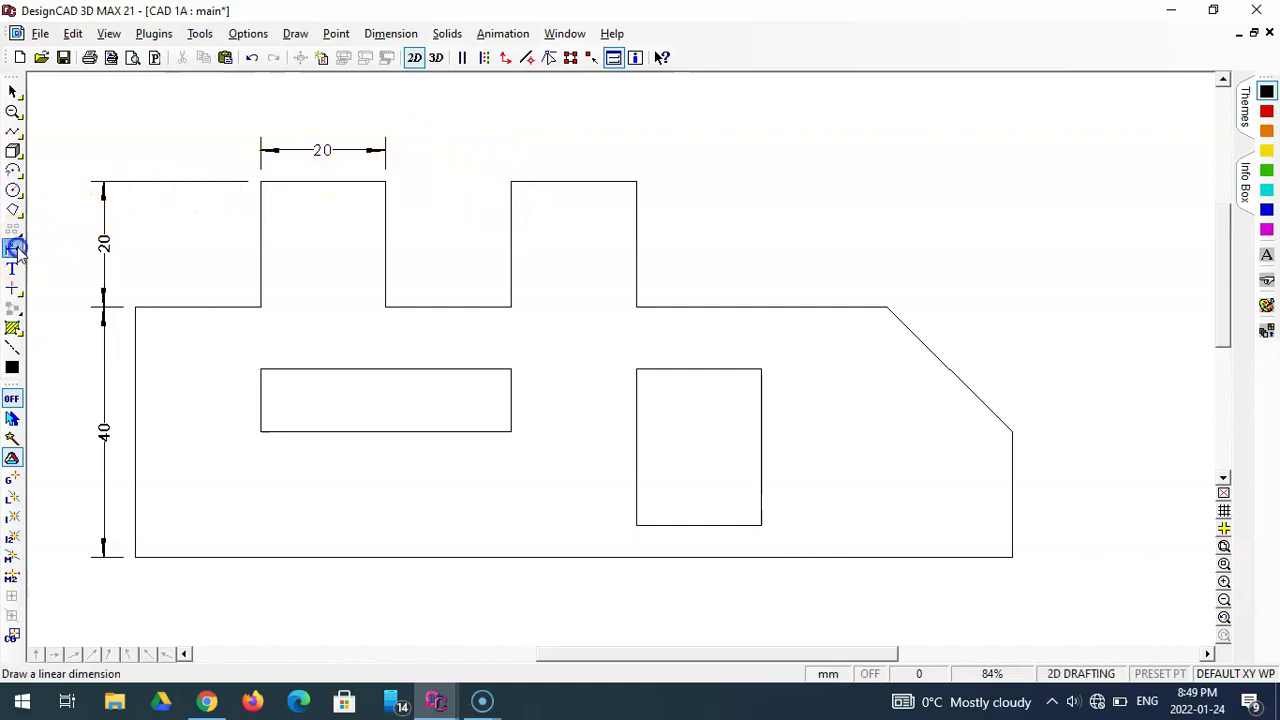
left_click(13, 250)
left_click(386, 305)
left_click(509, 307)
left_click(387, 151)
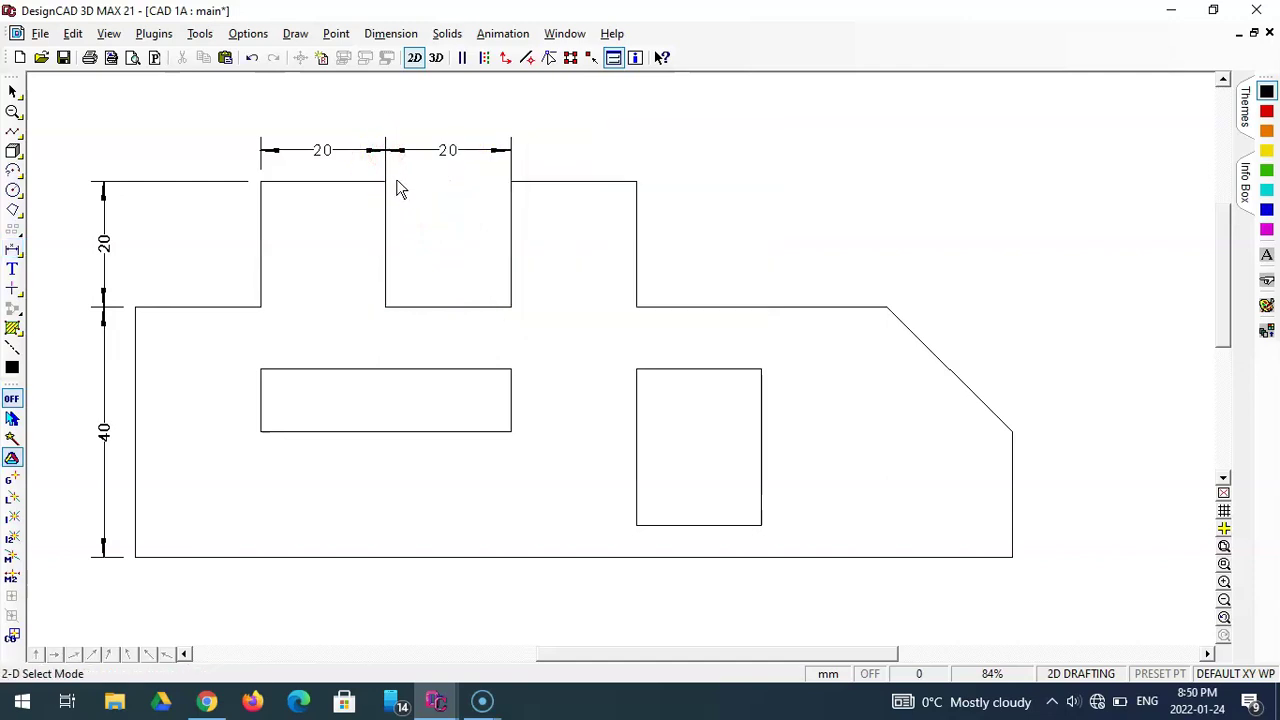
left_click(386, 180)
left_click(416, 152)
left_click(430, 142)
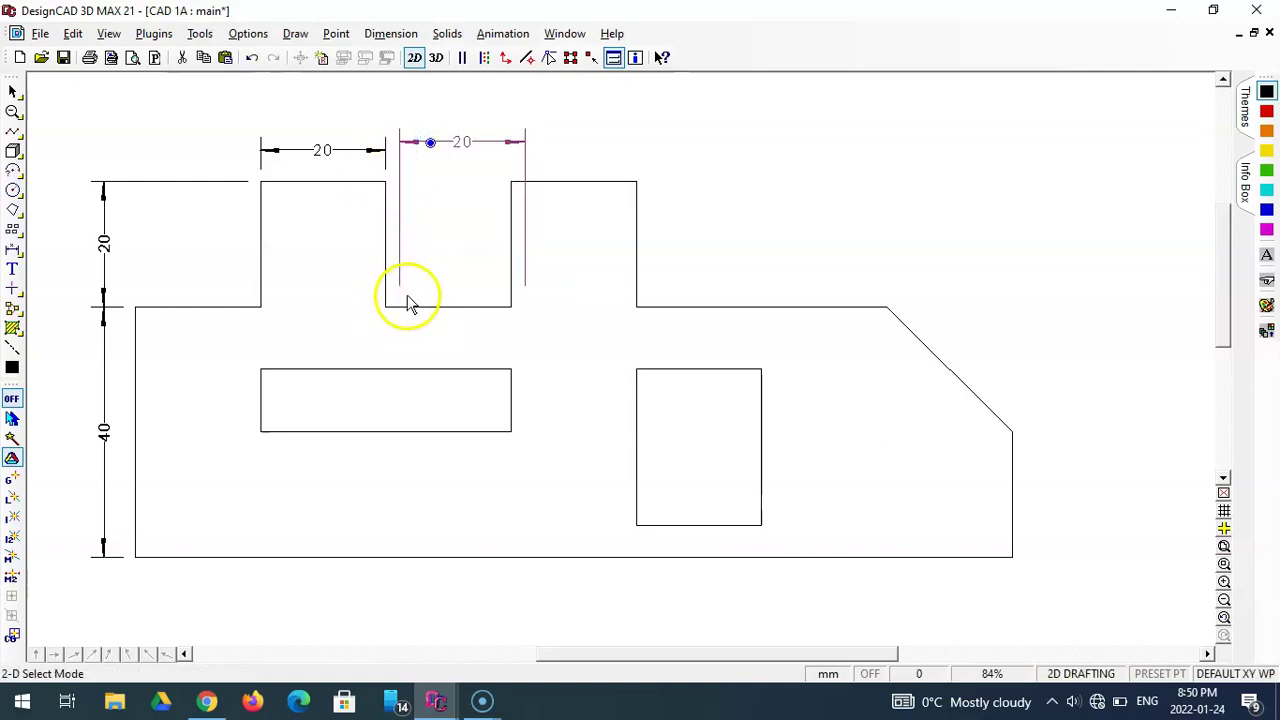
key("Delete")
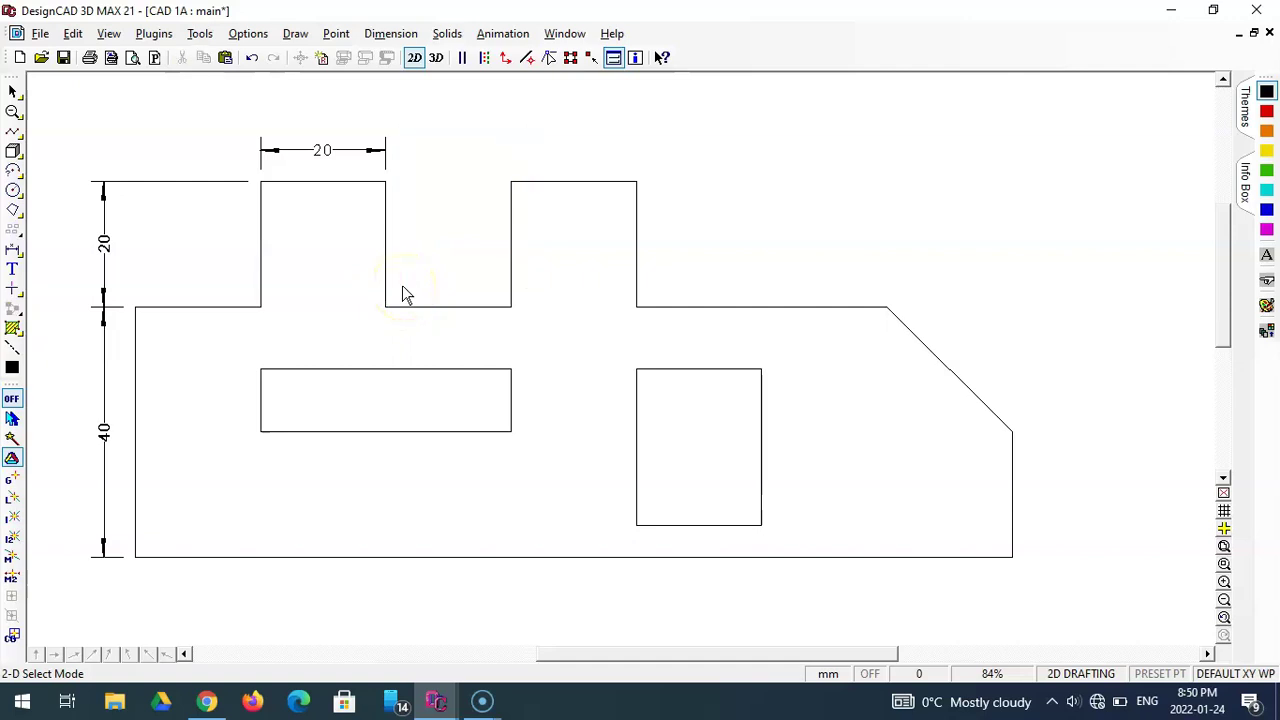
- Dimension the 20 gap and the second tab's 20 width in line with the first tab's dimension
left_click(13, 248)
left_click(386, 181)
left_click(510, 181)
left_click(386, 151)
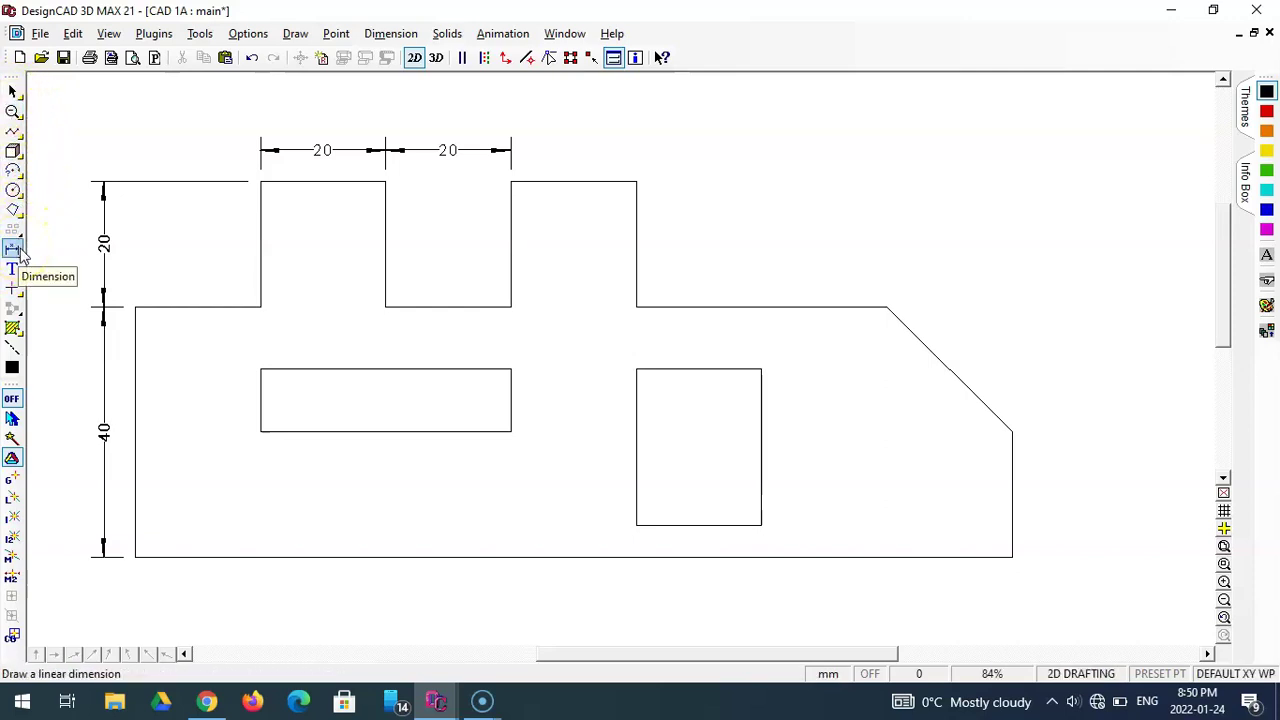
left_click(13, 250)
left_click(103, 237)
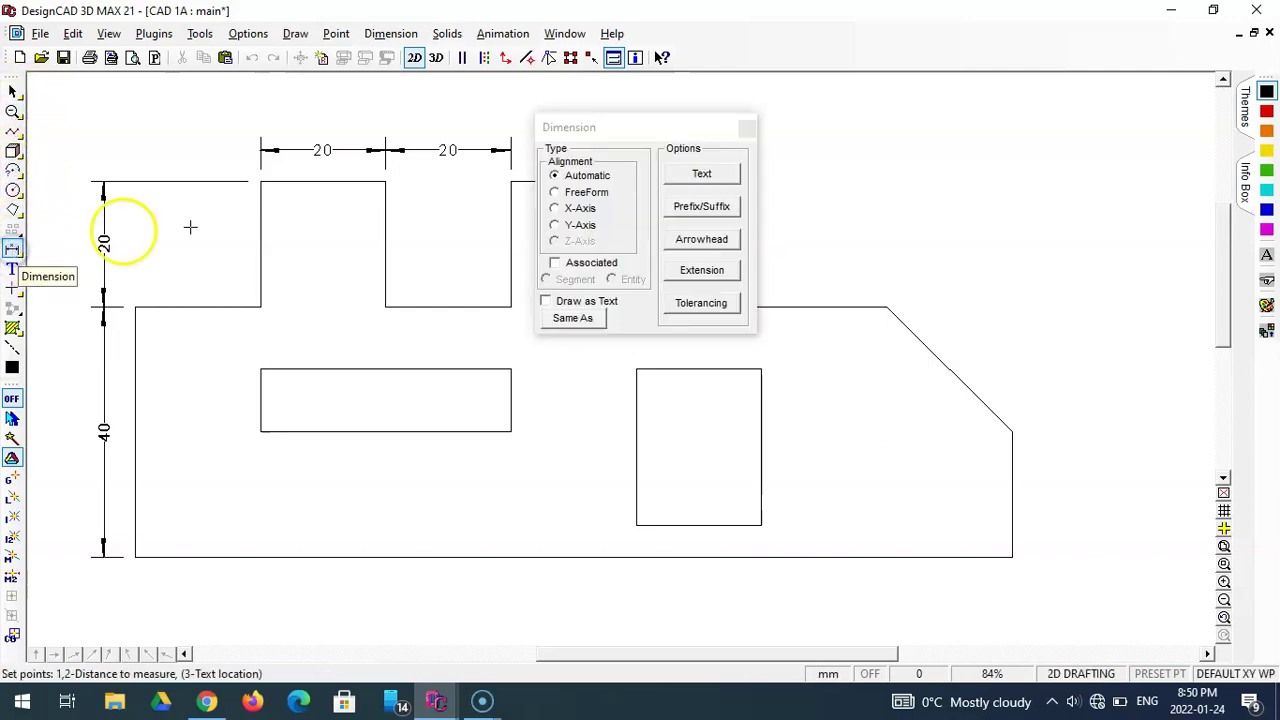
left_click_drag(571, 129, 548, 200)
left_click(511, 181)
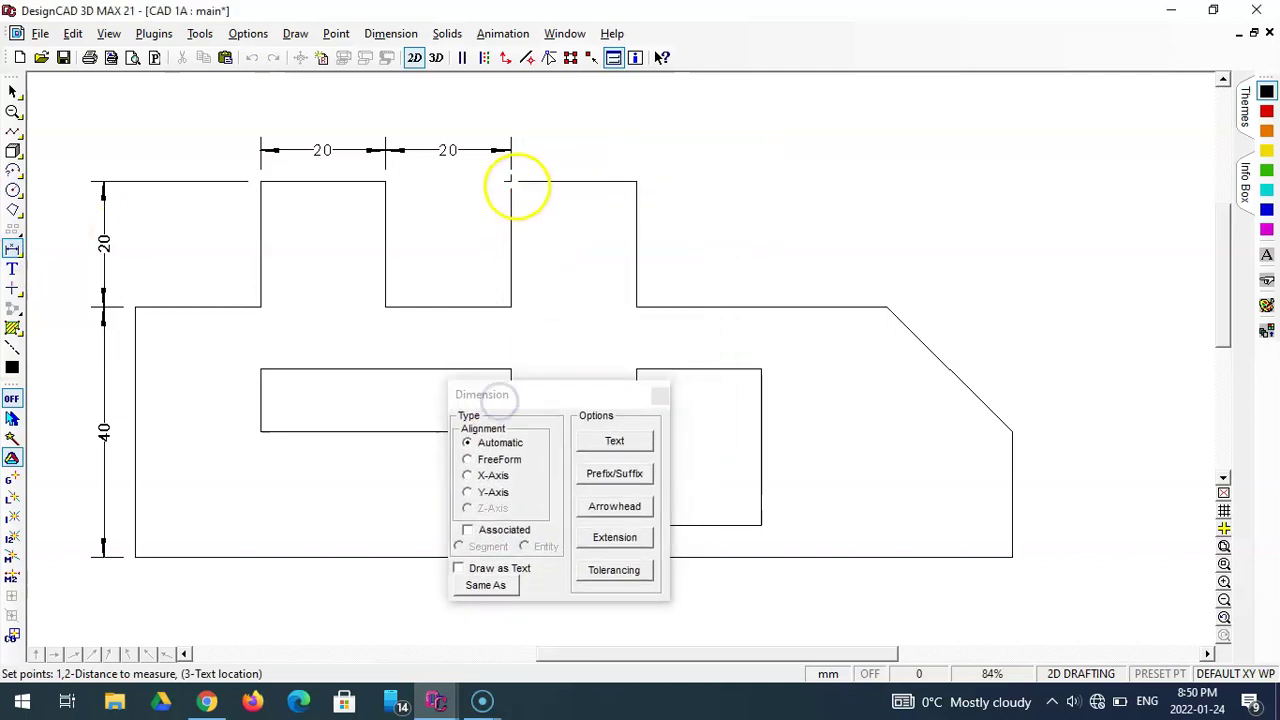
left_click(636, 181)
left_click(509, 149)
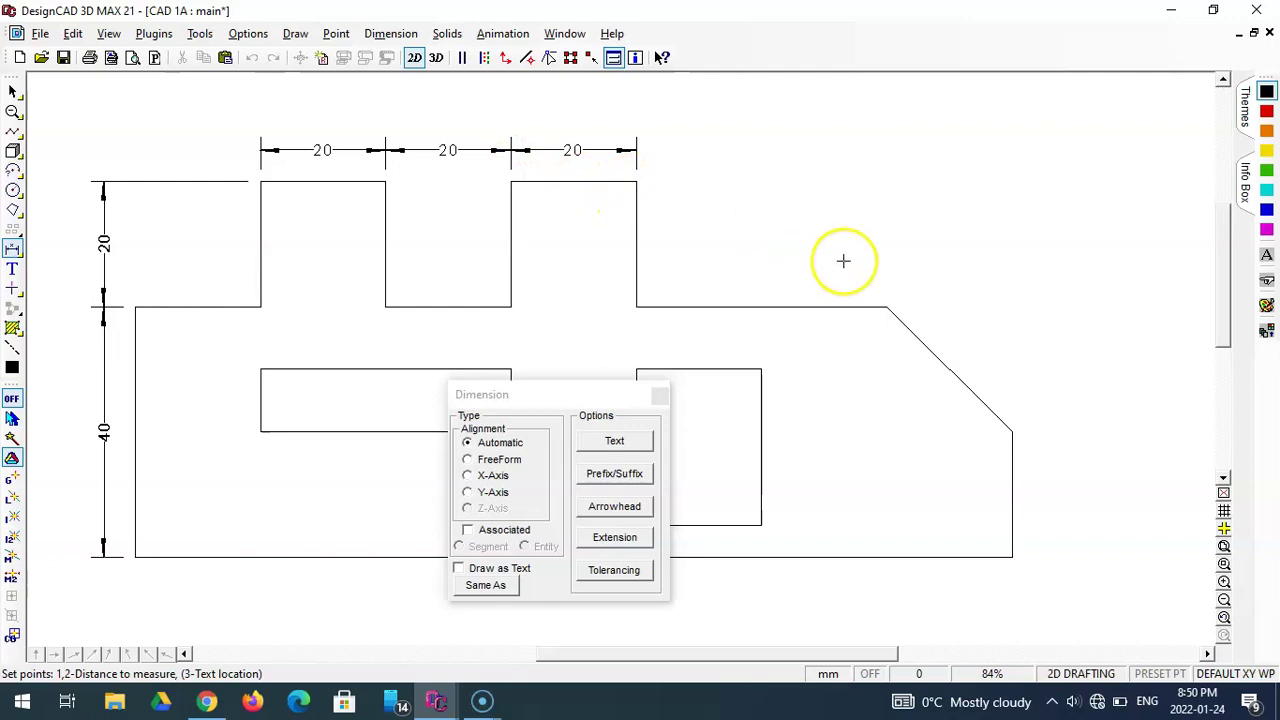
- Add the 40 width to the chamfer and the leading 20, then start the overall width at bottom-left
left_click(636, 181)
left_click(886, 306)
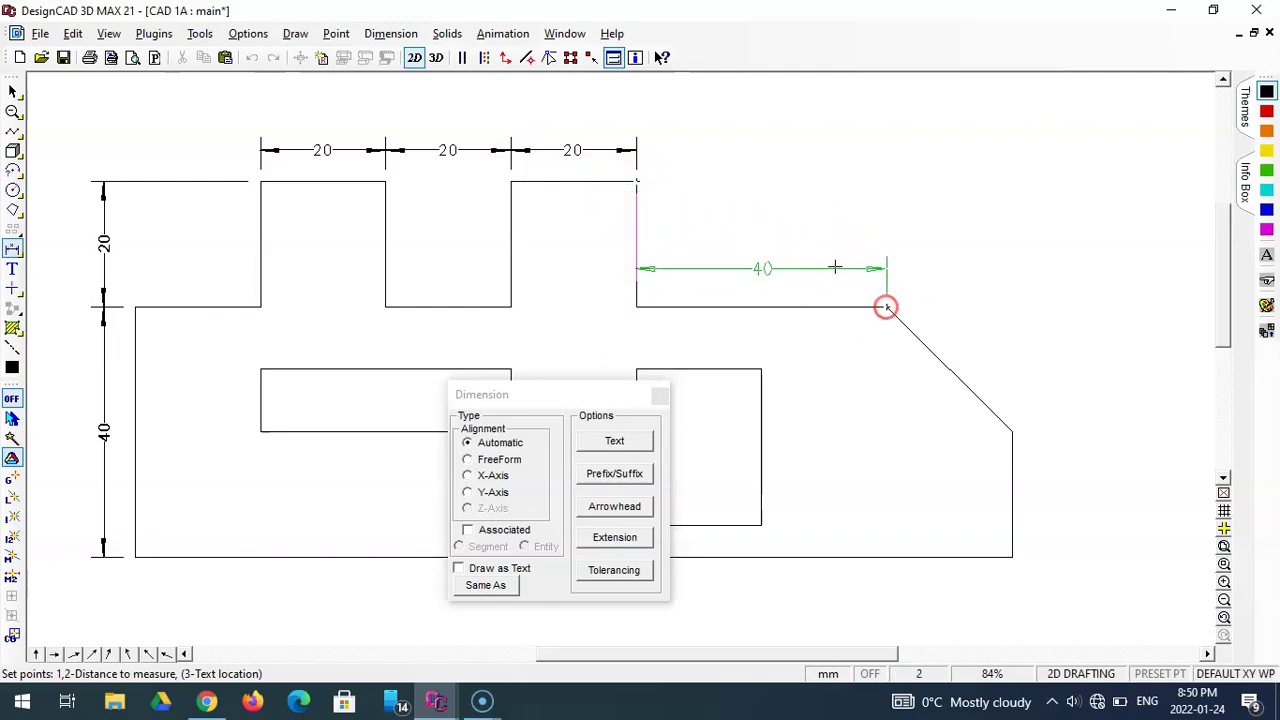
left_click(636, 150)
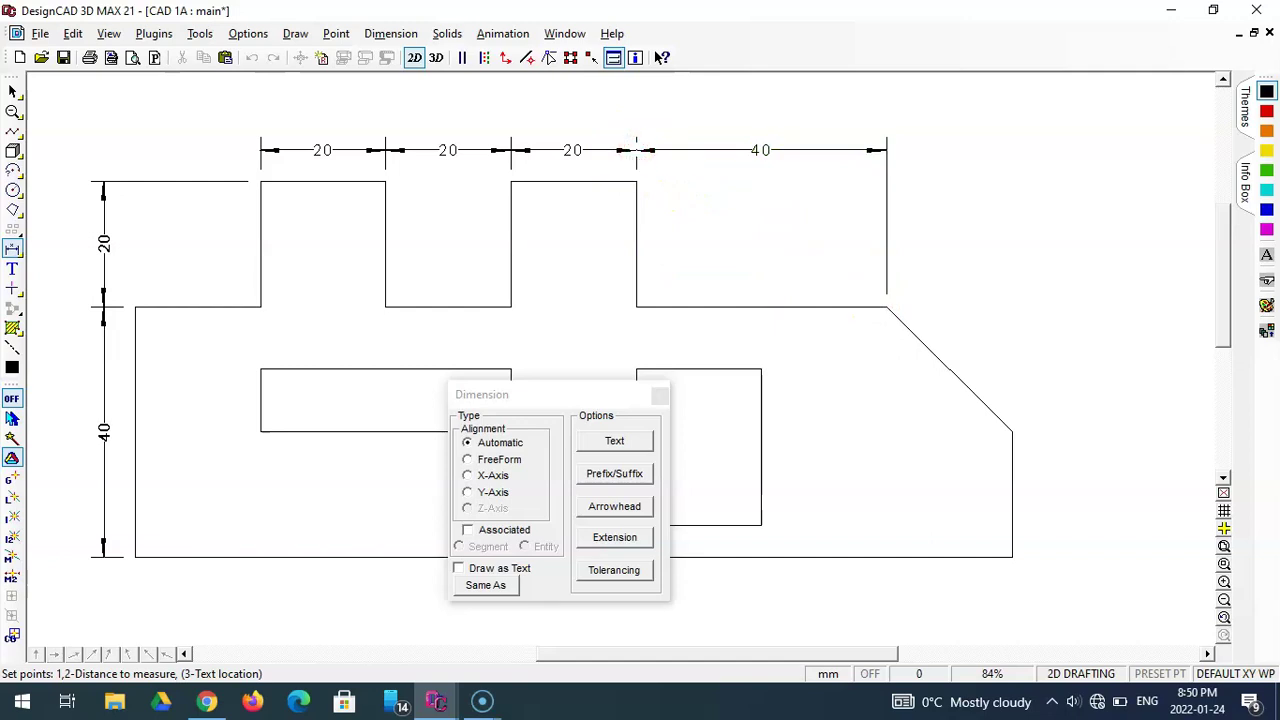
left_click(135, 307)
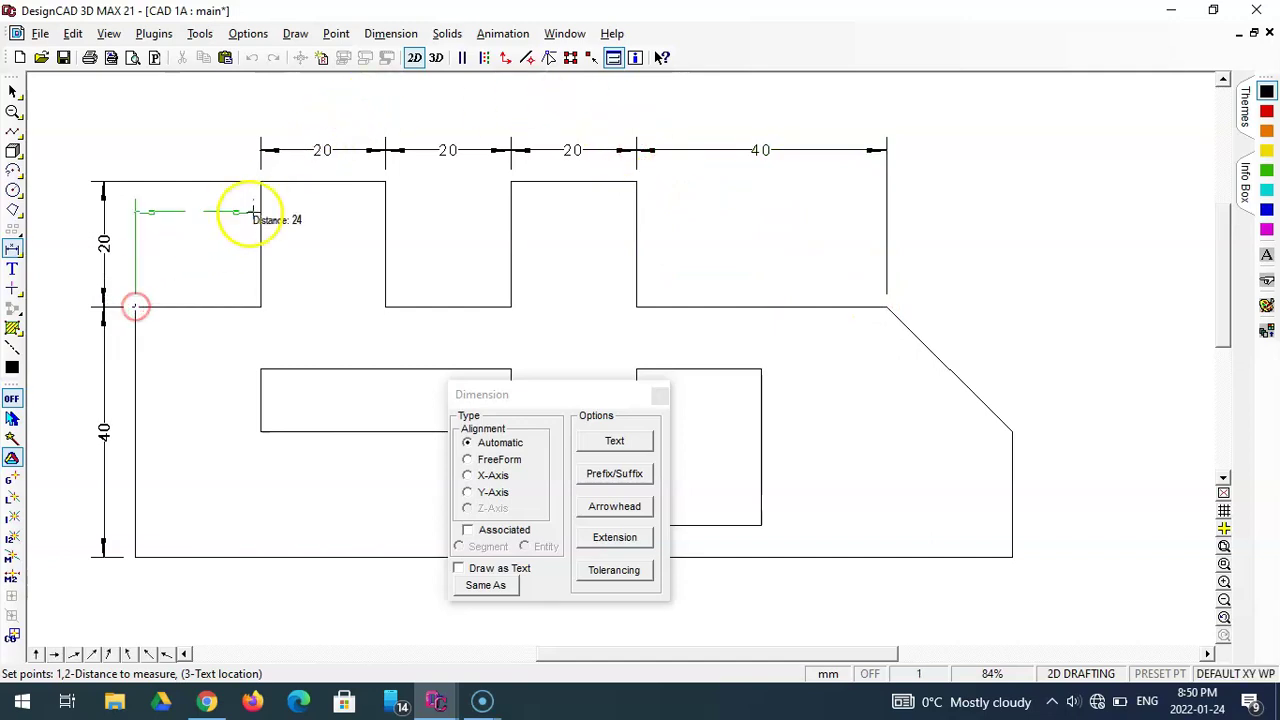
left_click(261, 181)
left_click(261, 150)
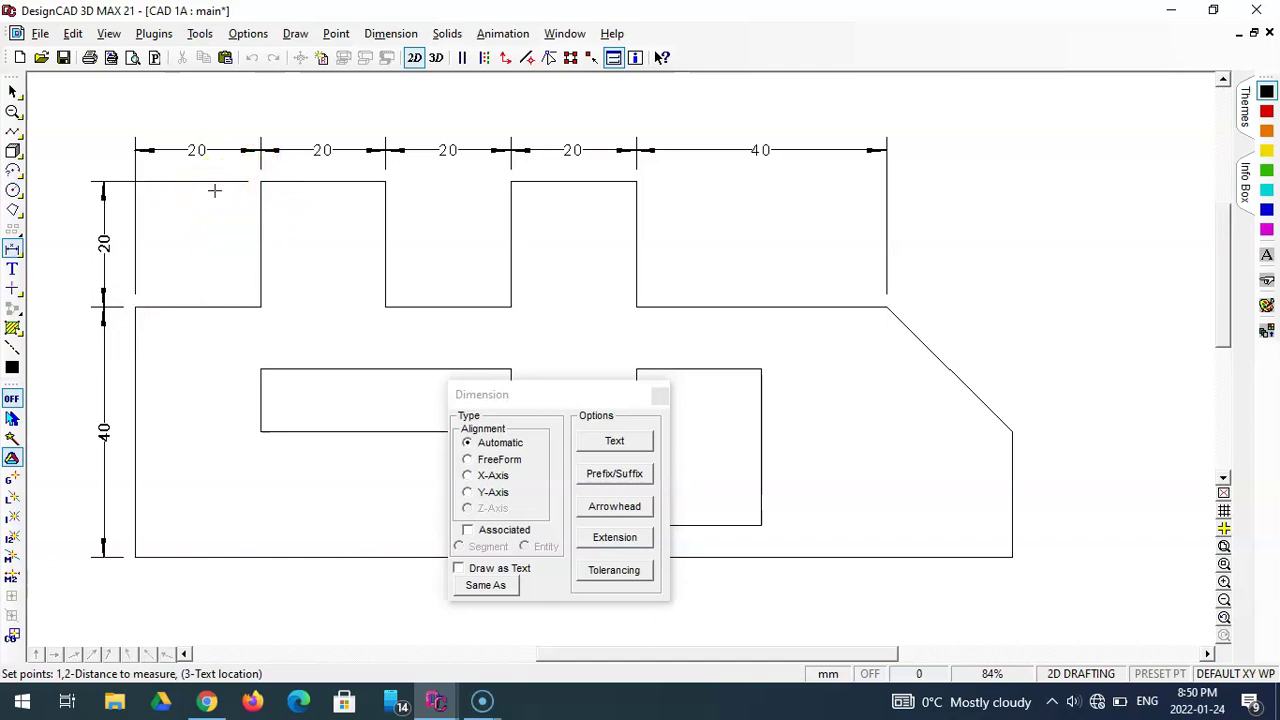
left_click_drag(538, 394, 548, 259)
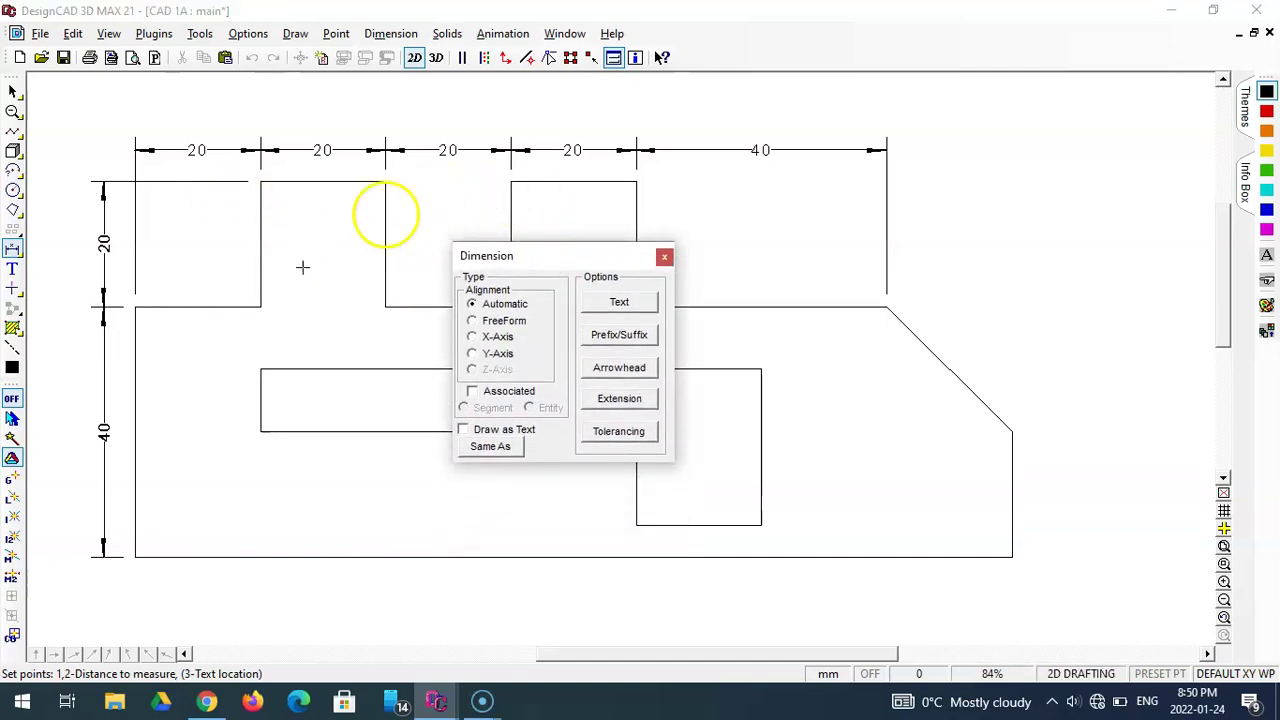
left_click(156, 540)
- Finish the 140 overall length below the bottom edge and add the 20 height on the right edge
left_click(1008, 557)
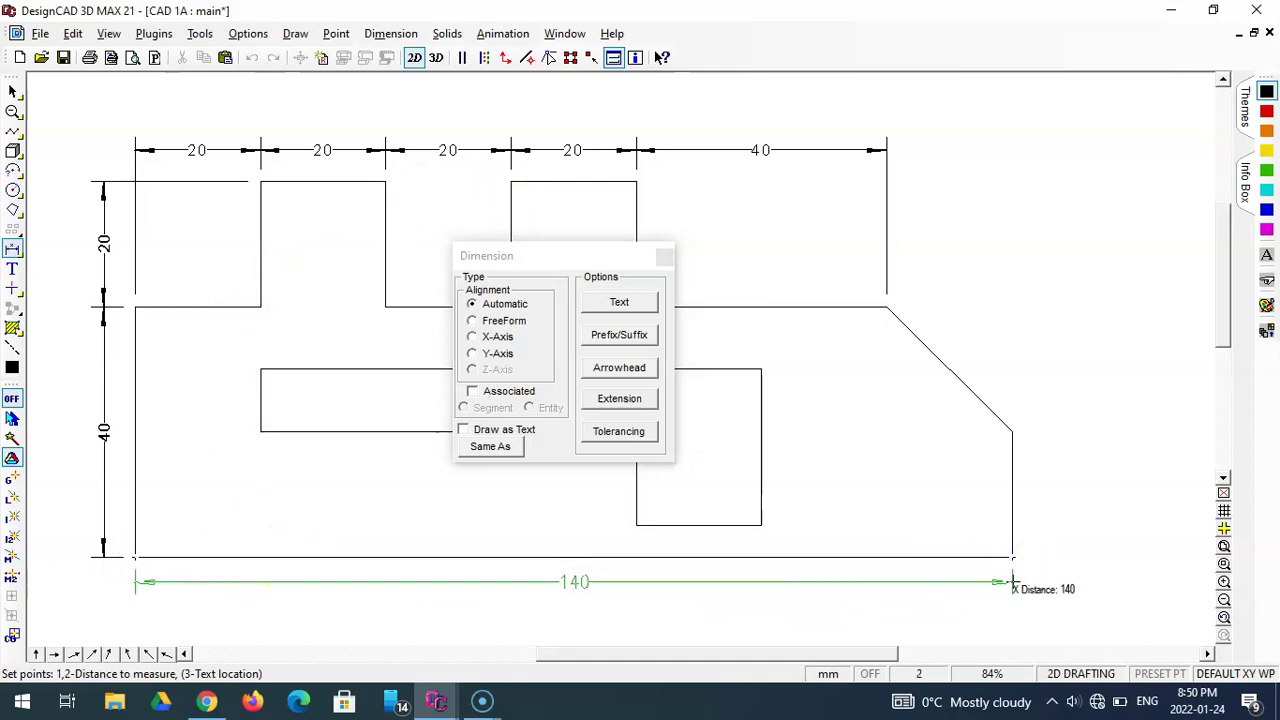
key("Tab")
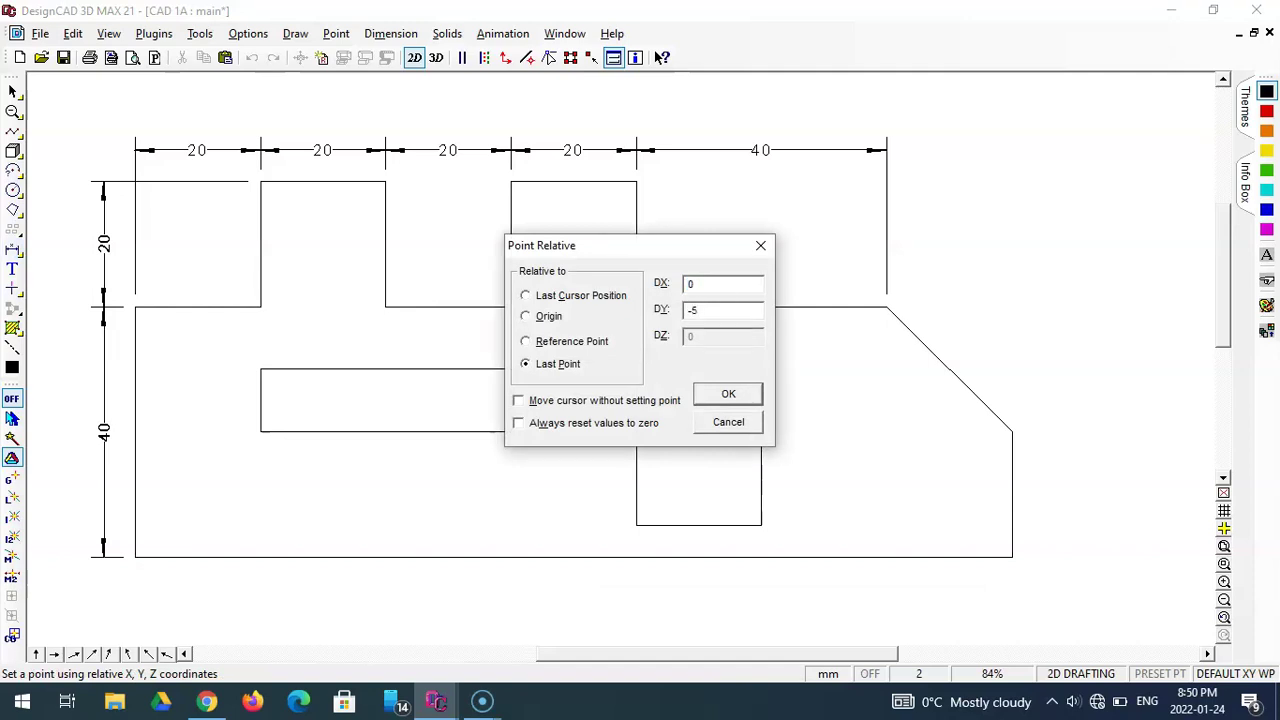
key("Return")
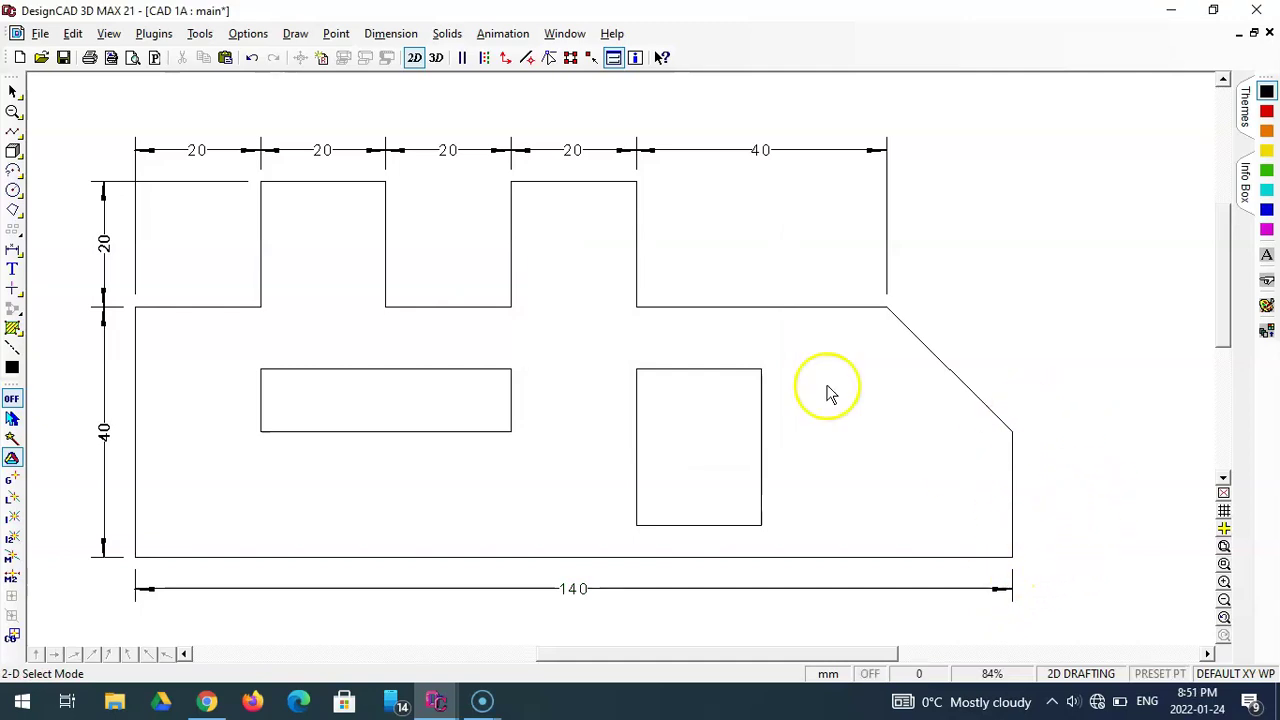
left_click(12, 248)
left_click(1012, 432)
left_click(1012, 556)
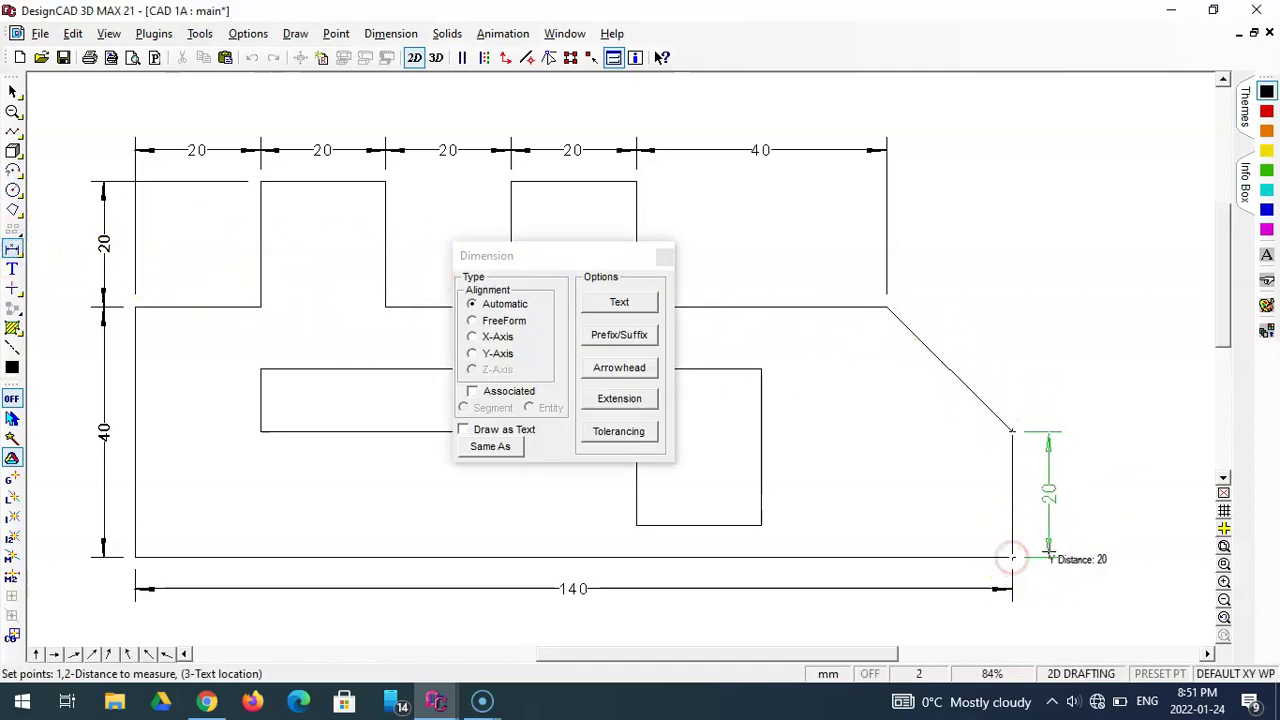
key("apostrophe")
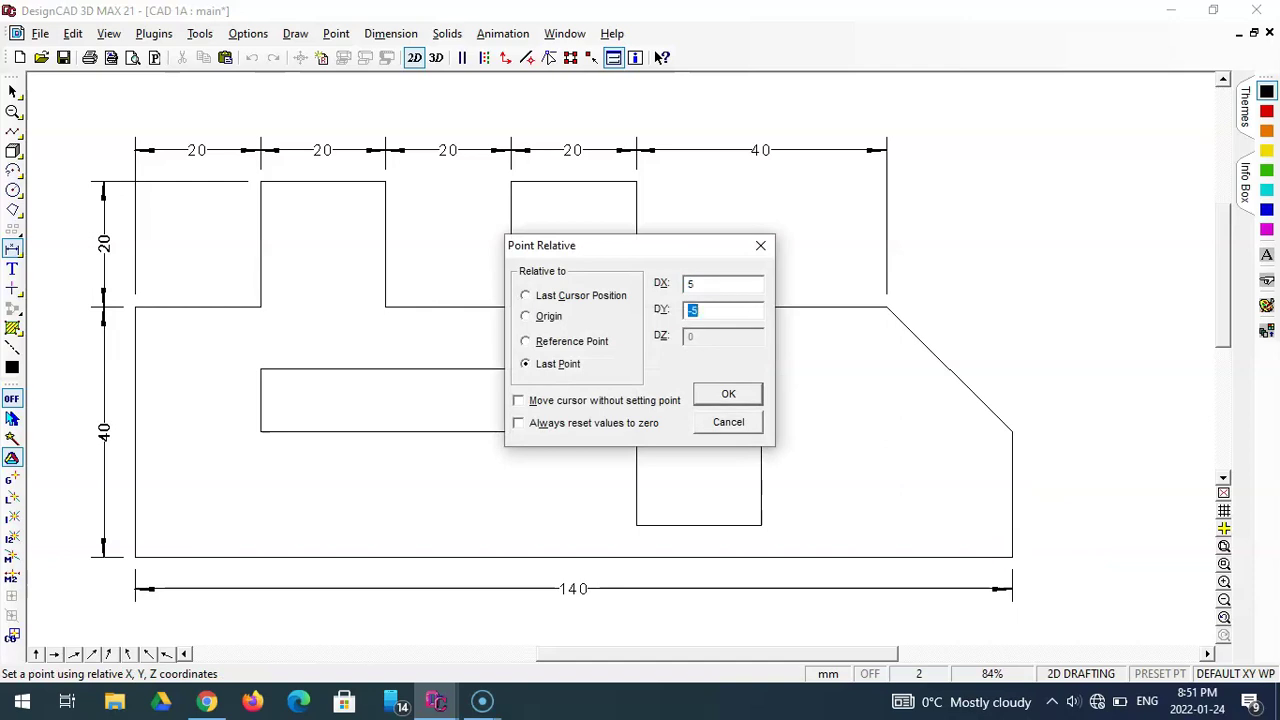
key("Return")
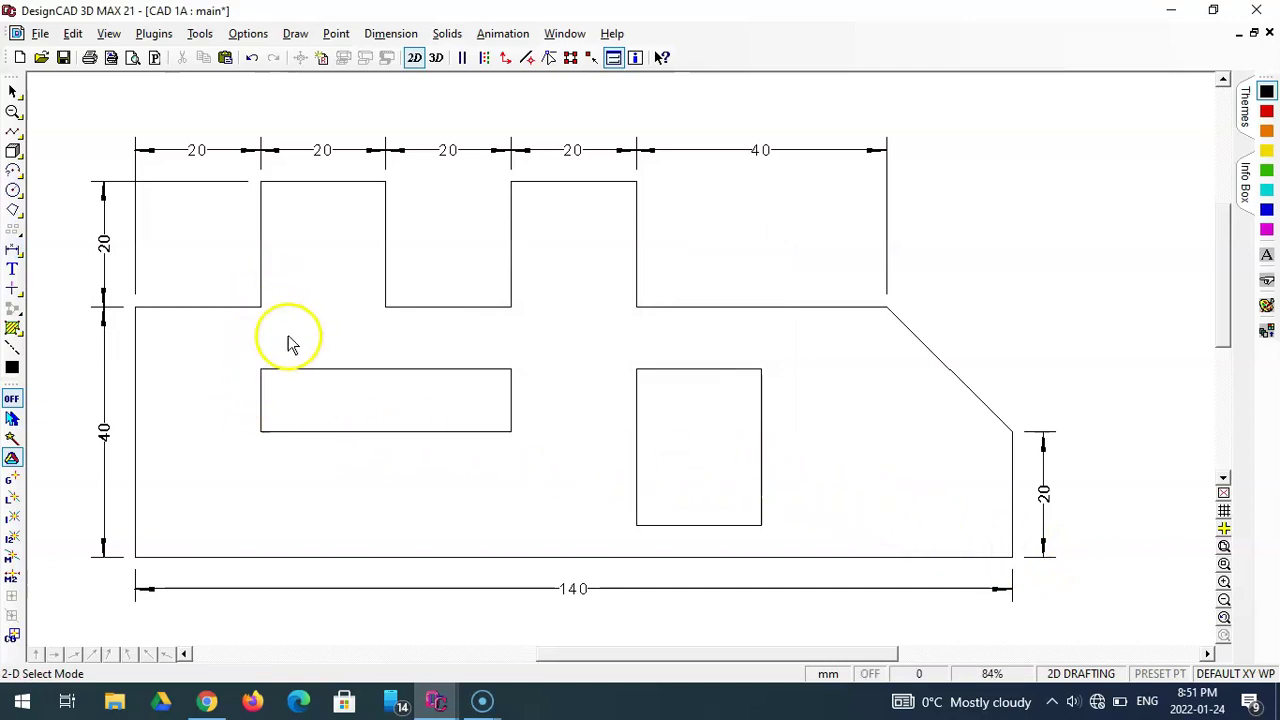
- Dimension the 10 offset from the step corner down to the left cutout's top edge
left_click(13, 248)
left_click(260, 308)
left_click(260, 370)
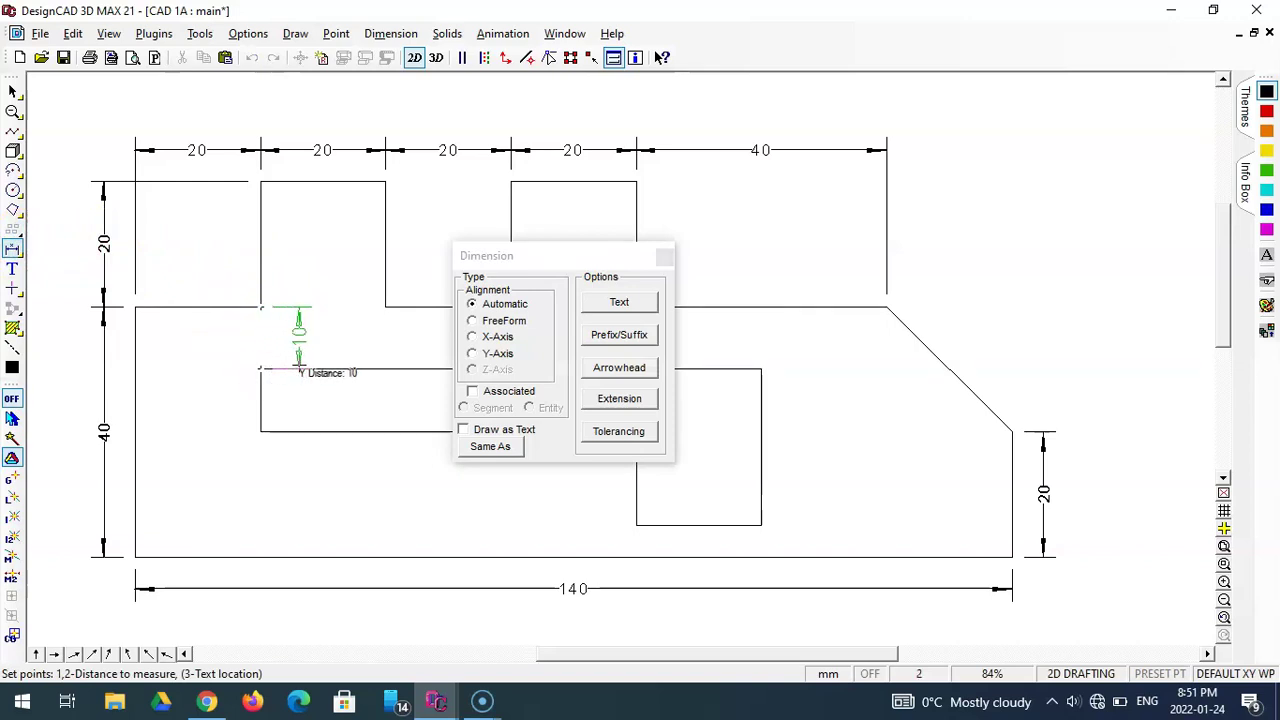
key("apostrophe")
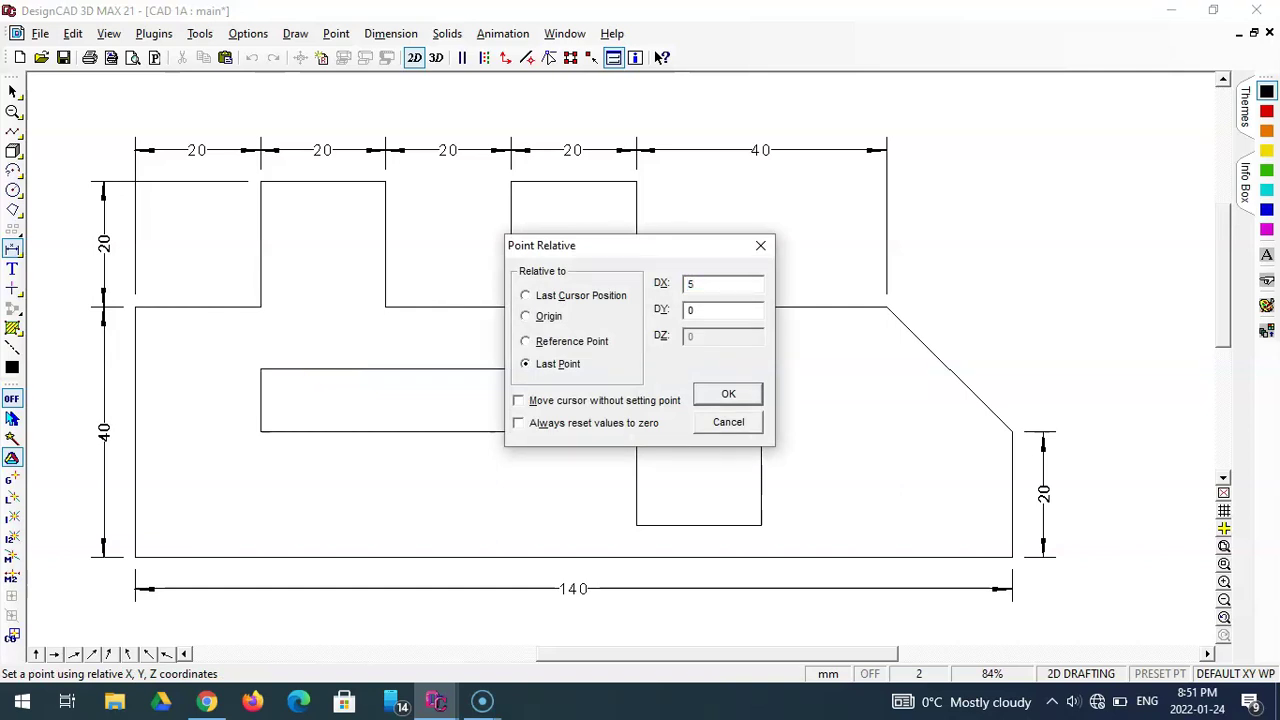
key("Return")
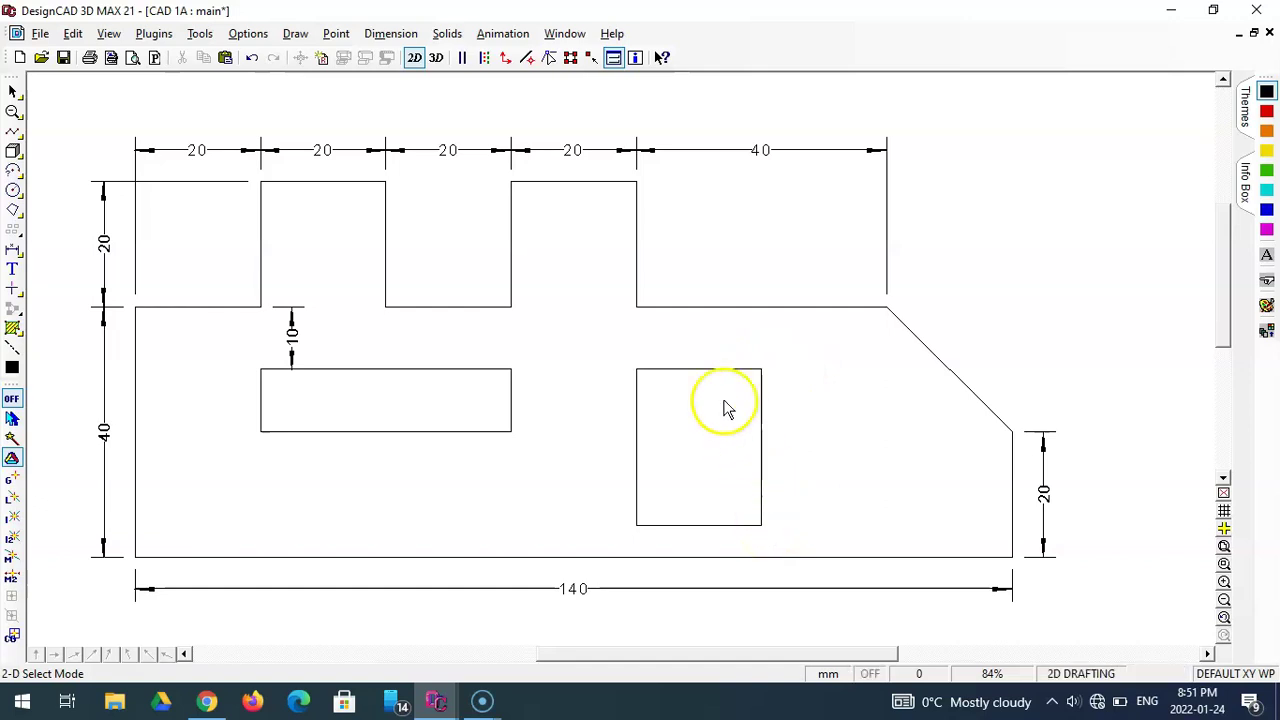
- Dimension the left cutout 40 wide below it and 10 tall on its right, each offset 5 units
left_click(14, 248)
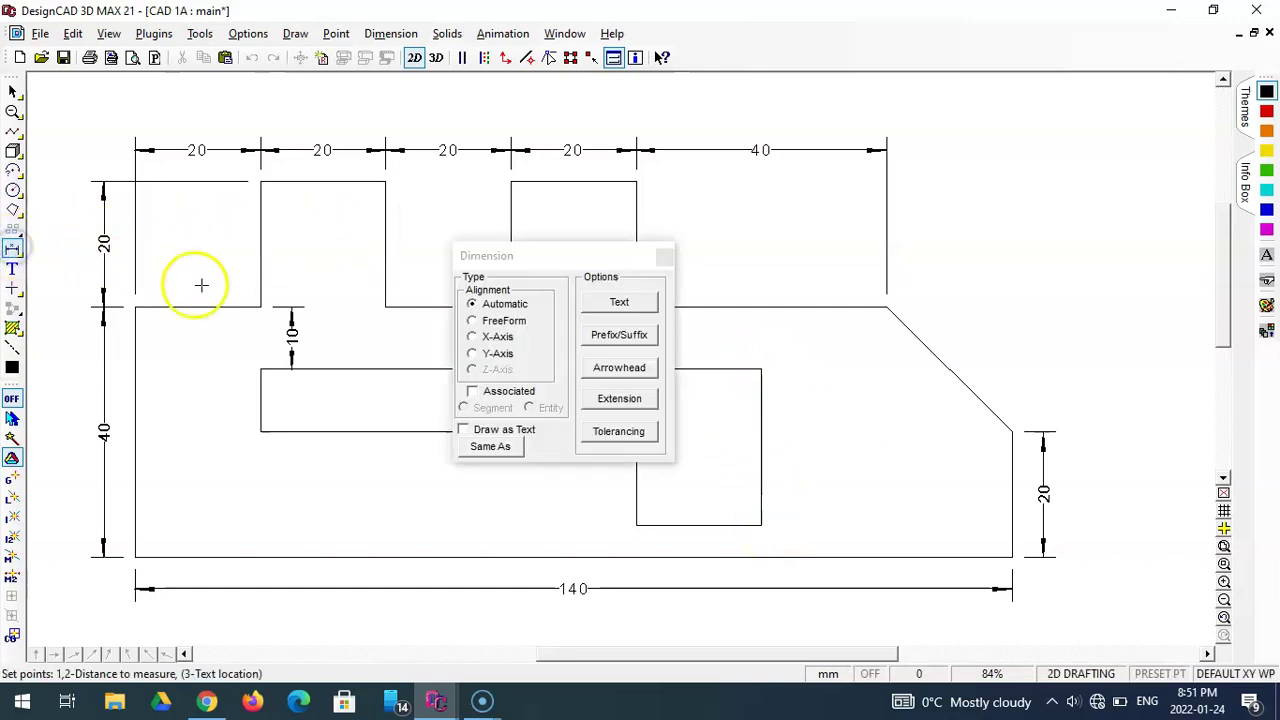
left_click_drag(537, 263, 824, 160)
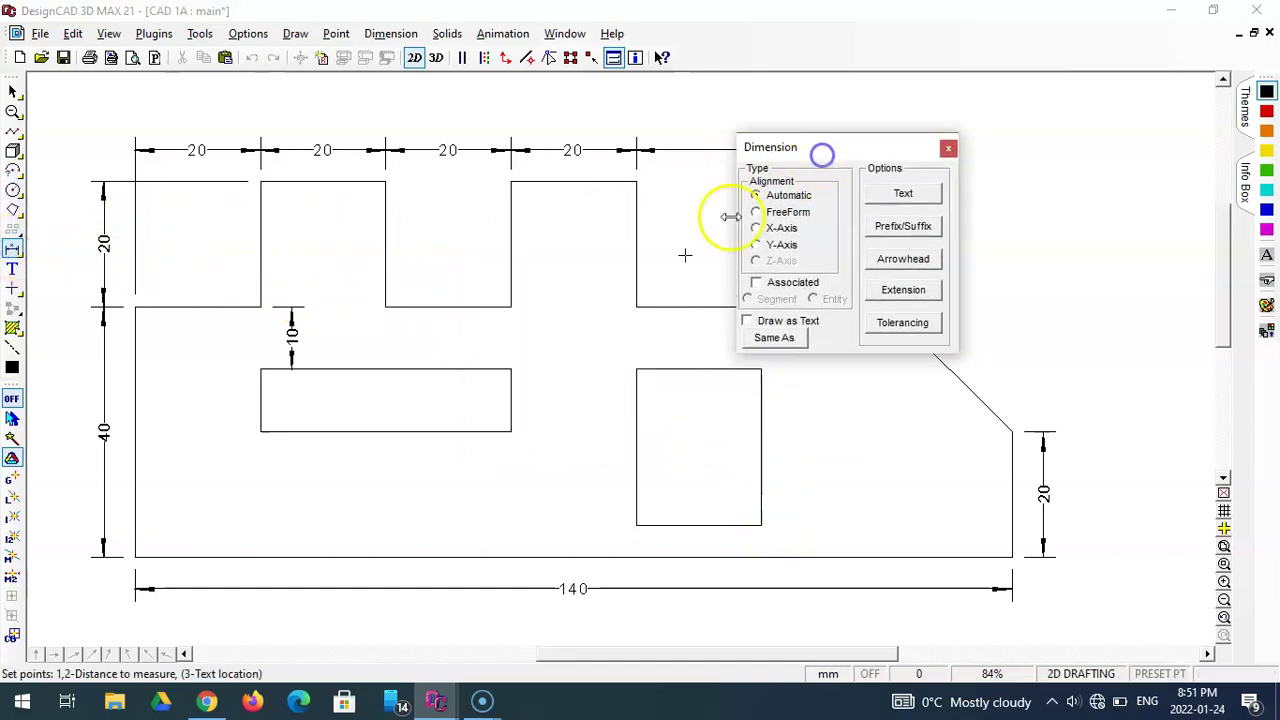
left_click(260, 432)
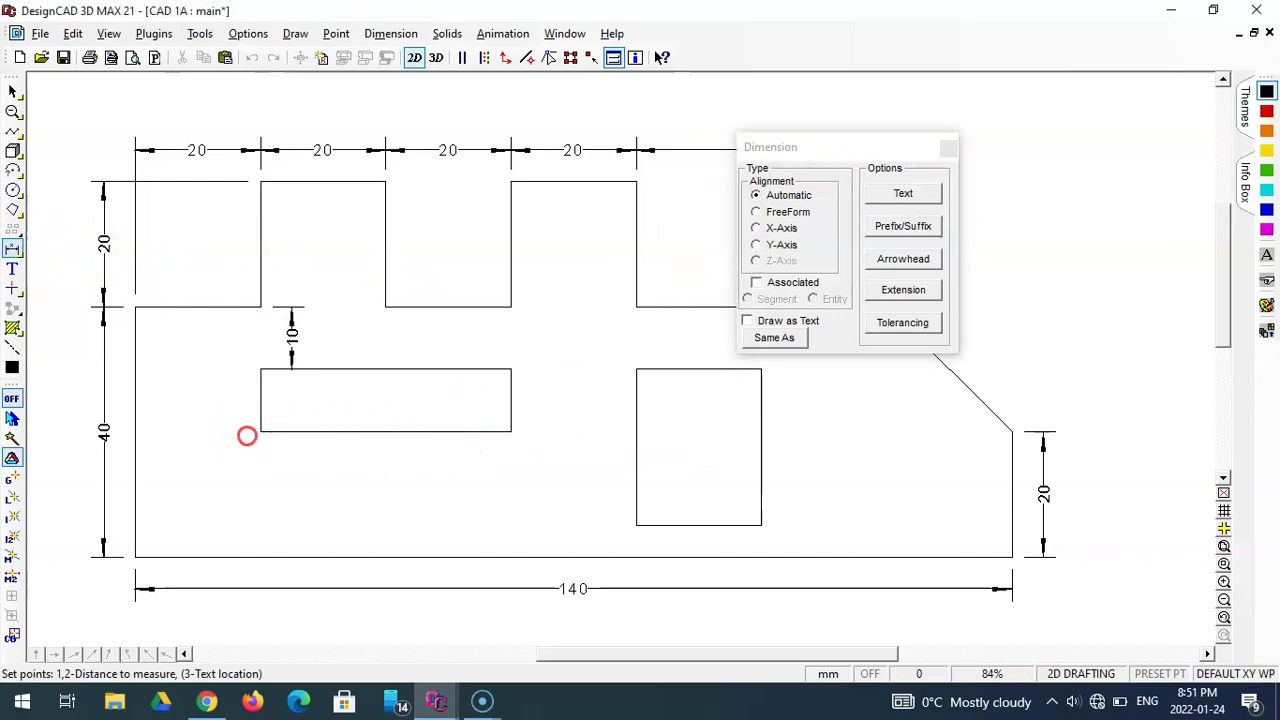
left_click(511, 432)
key("apostrophe")
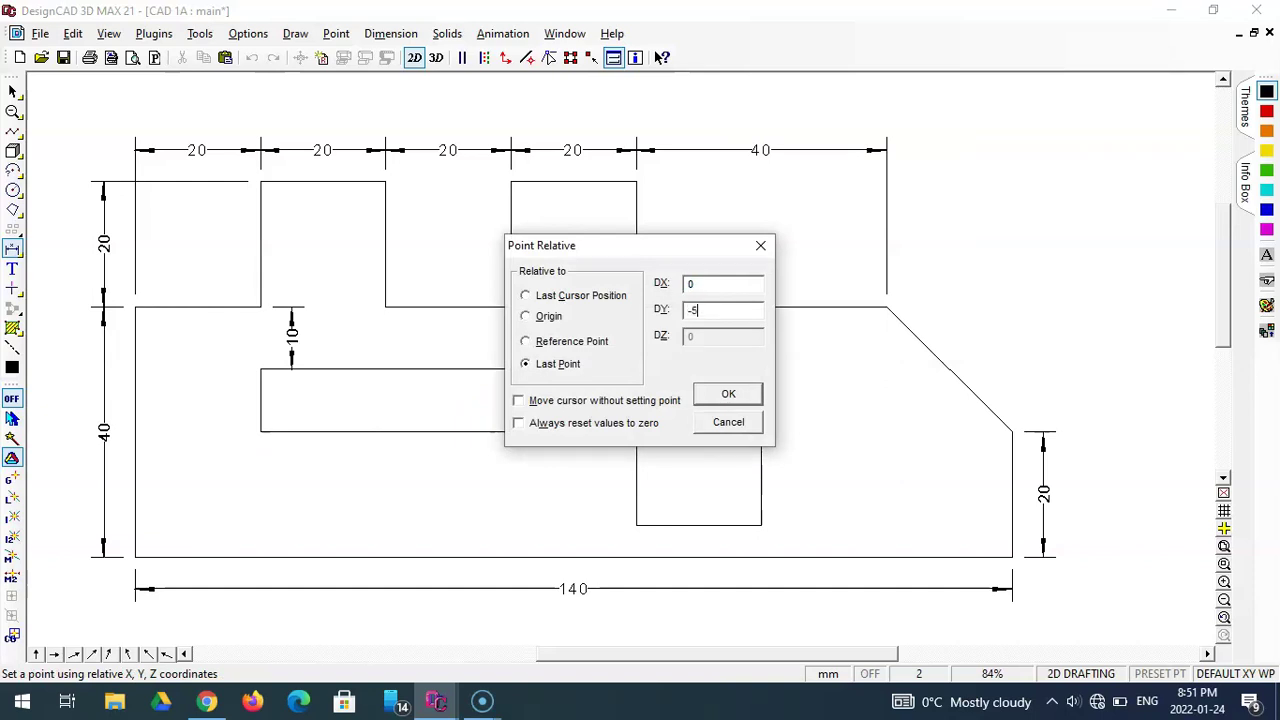
key("Return")
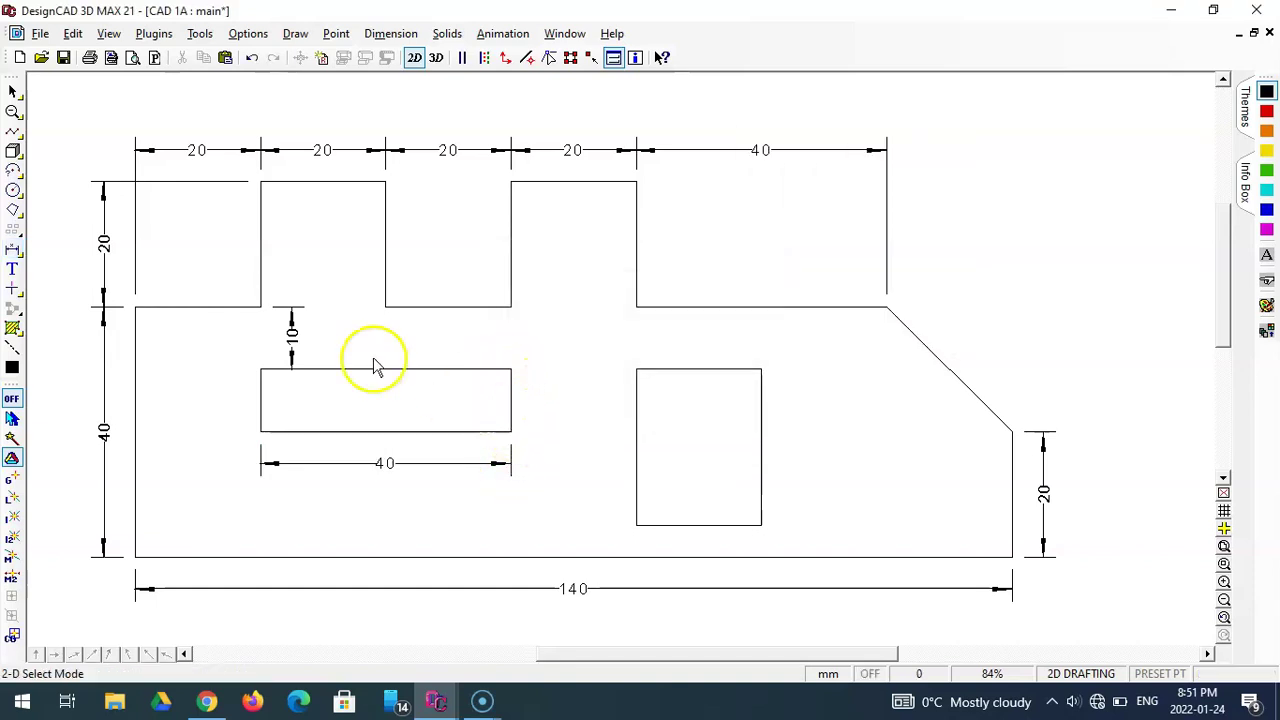
left_click(13, 248)
left_click(511, 369)
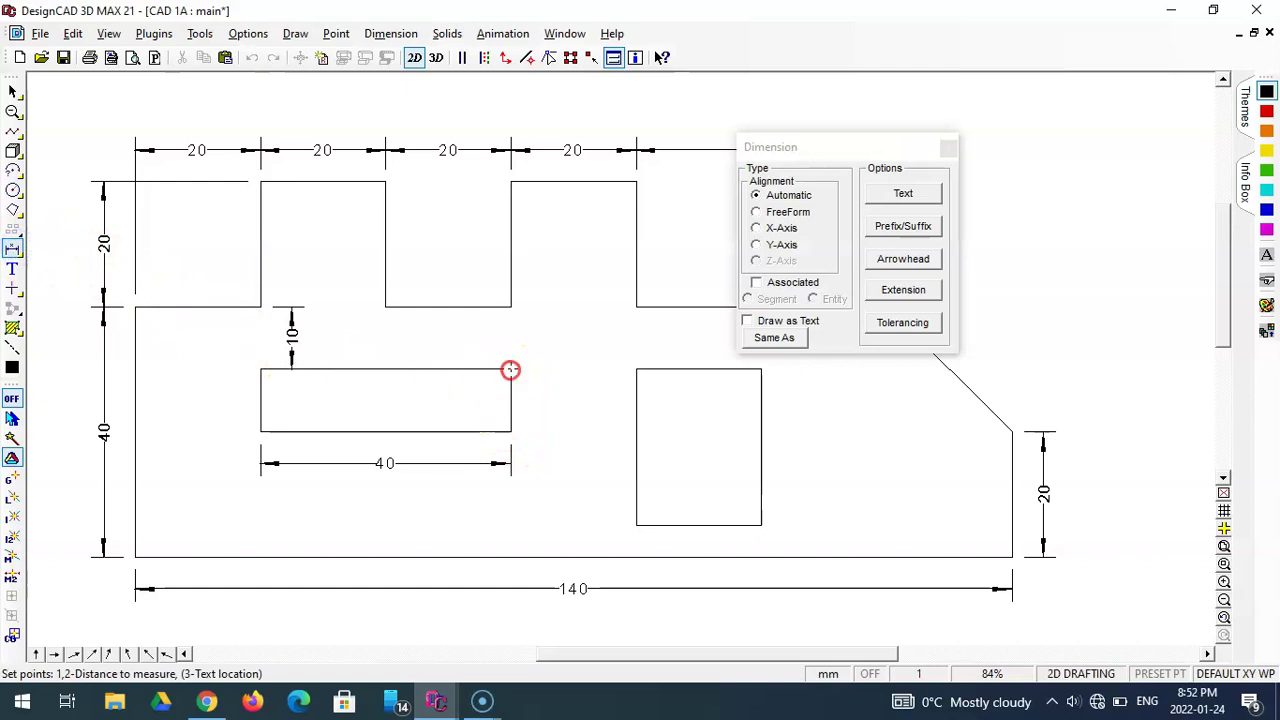
left_click(511, 431)
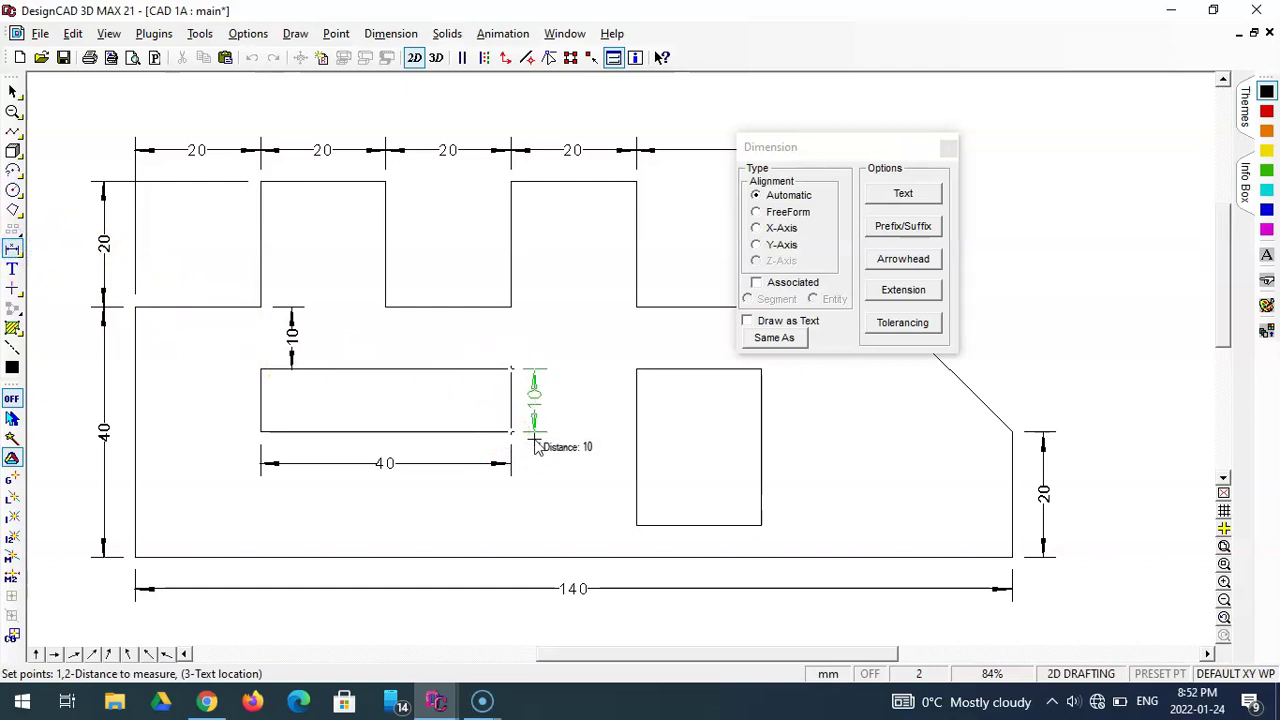
key("apostrophe")
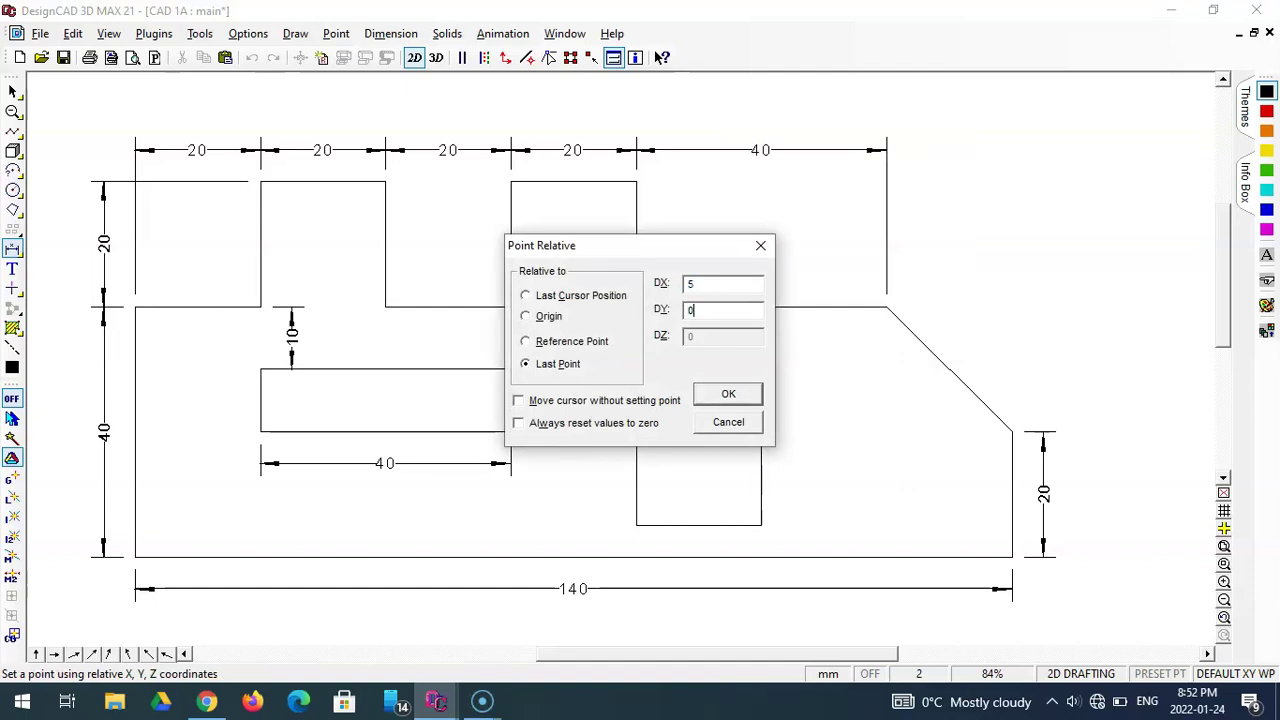
key("Return")
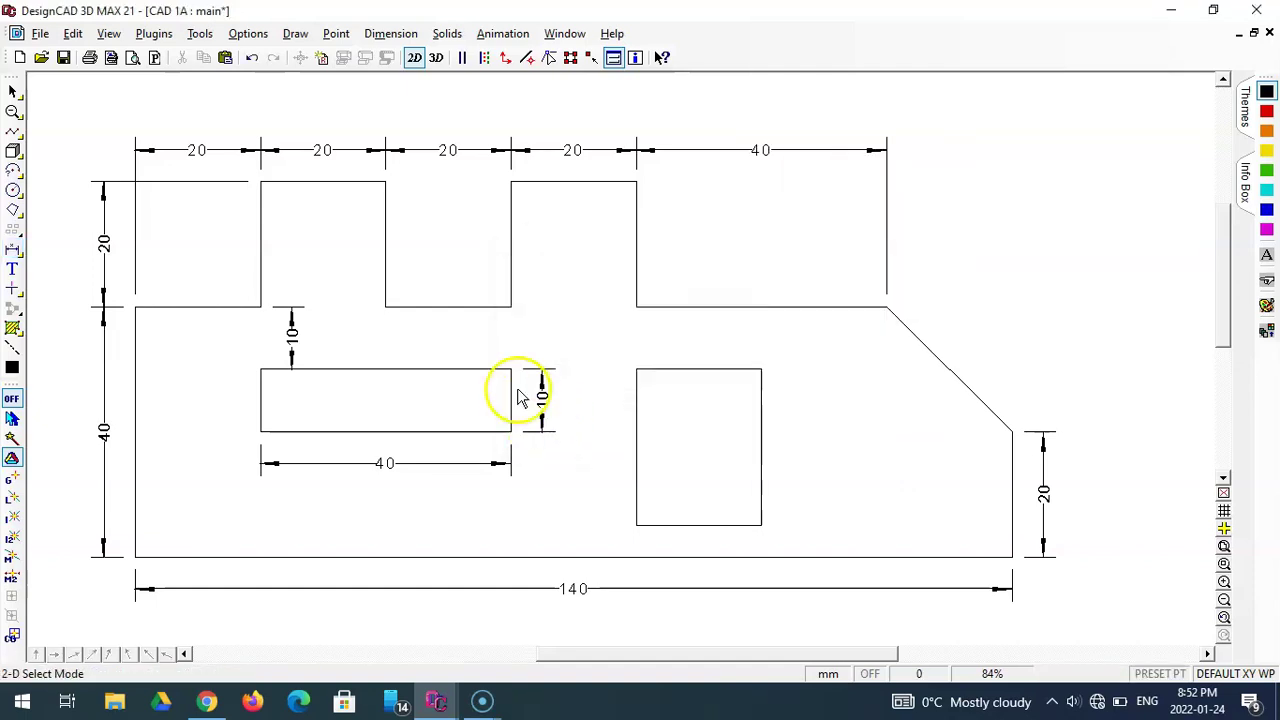
- Dimension the right cutout 25 tall on its right side and 20 wide above it, offset 5 units
left_click(12, 248)
left_click(761, 369)
left_click(761, 525)
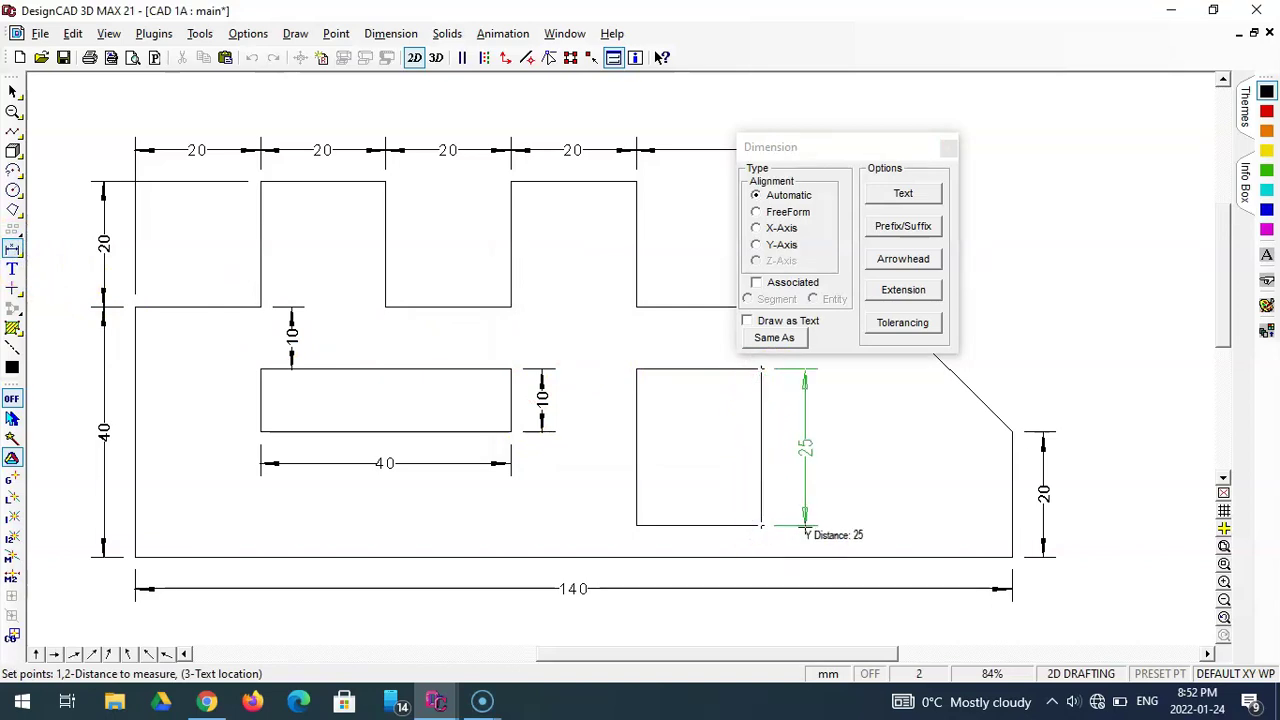
key("apostrophe")
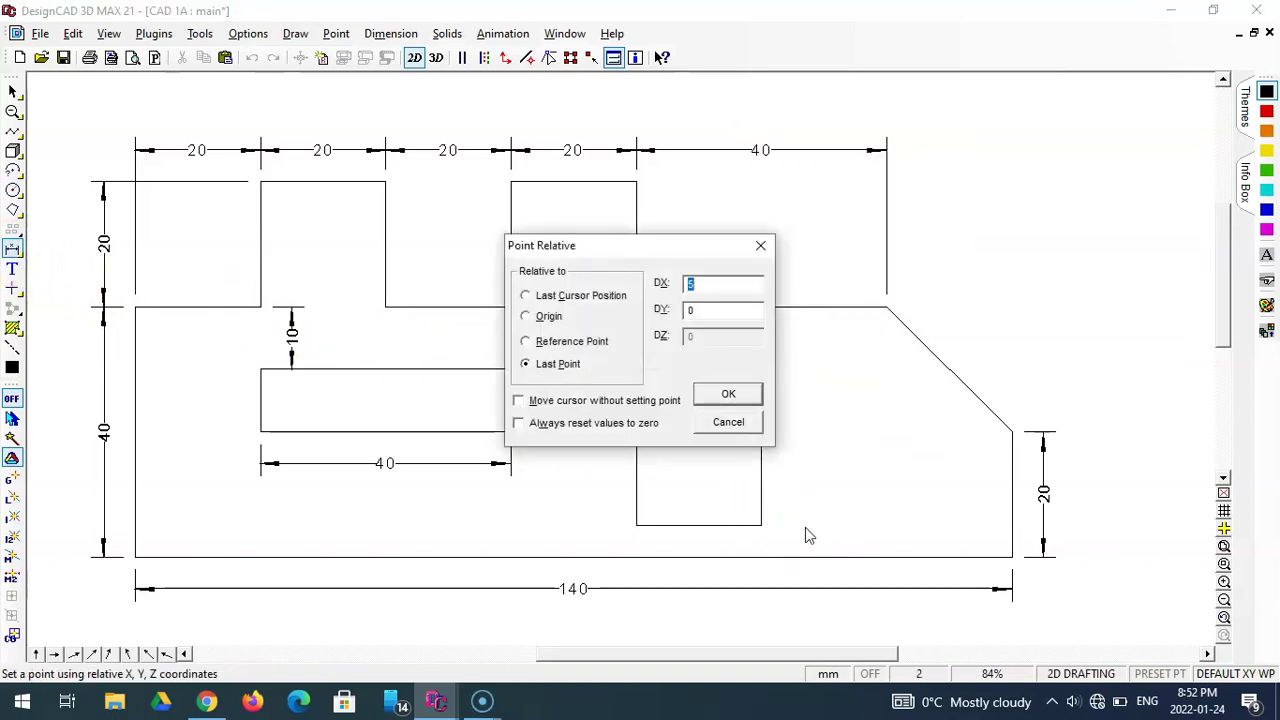
key("Return")
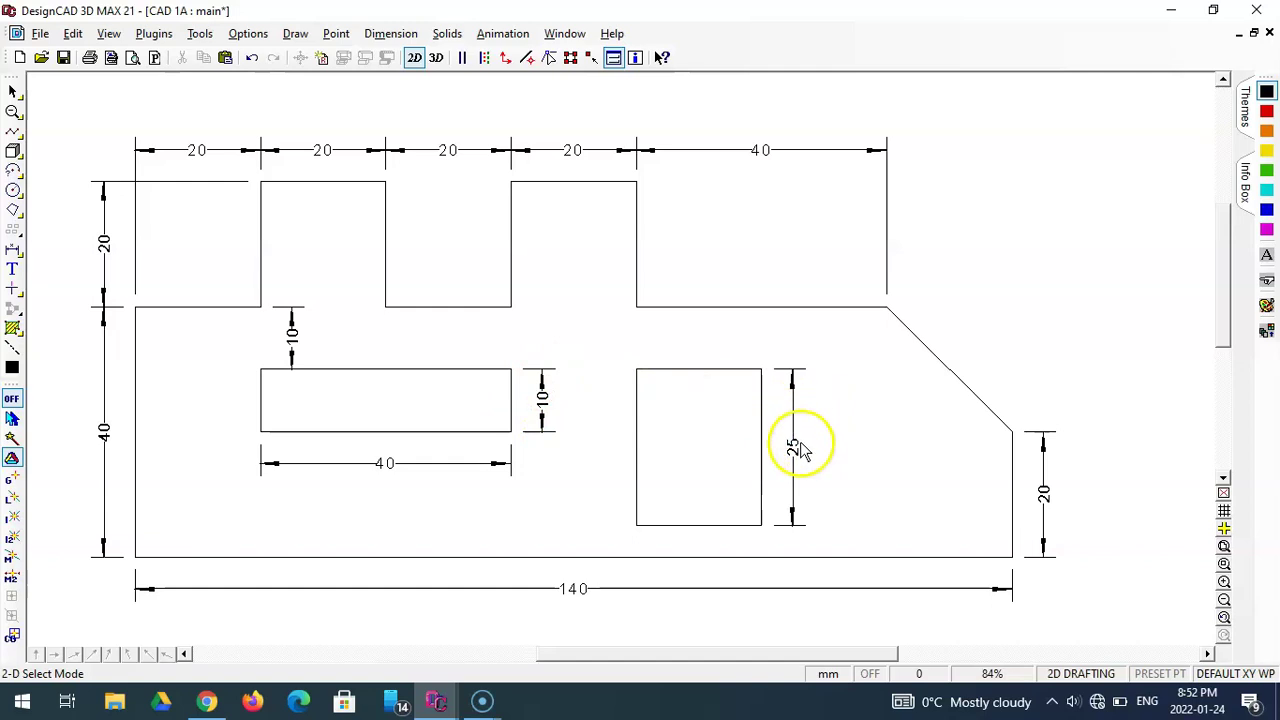
left_click(12, 250)
left_click_drag(829, 152, 880, 81)
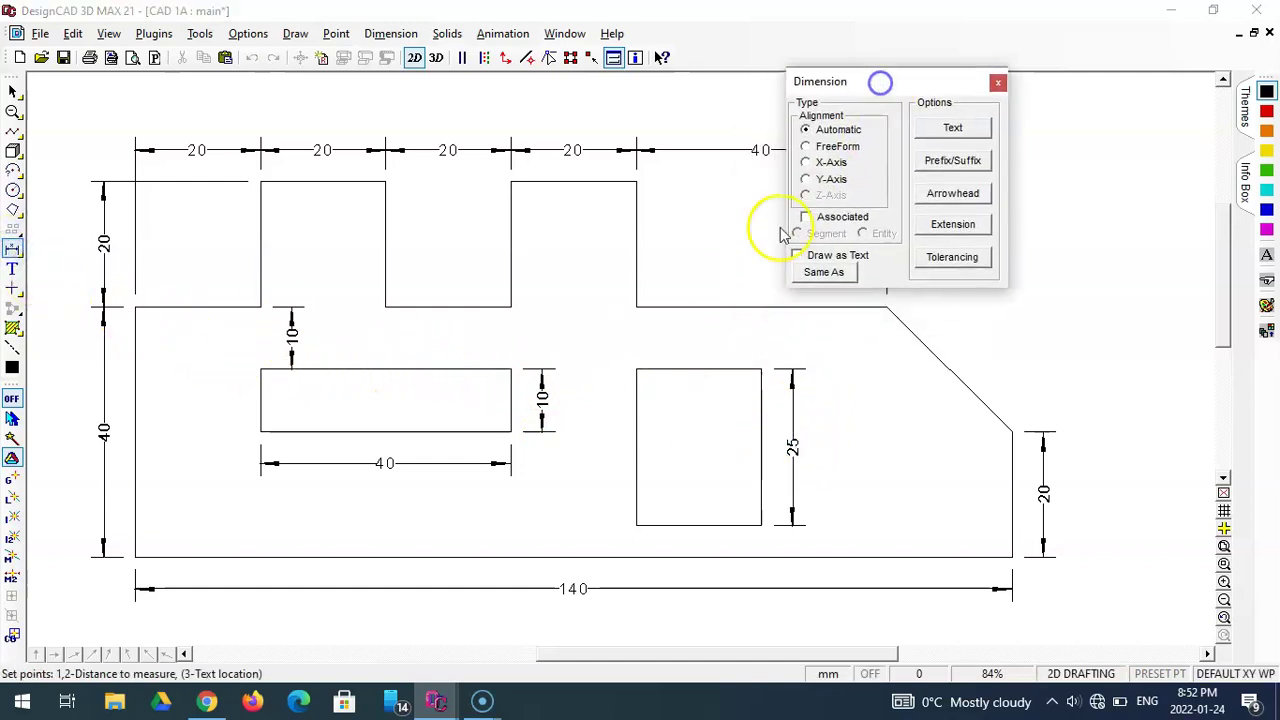
left_click(640, 370)
left_click(761, 370)
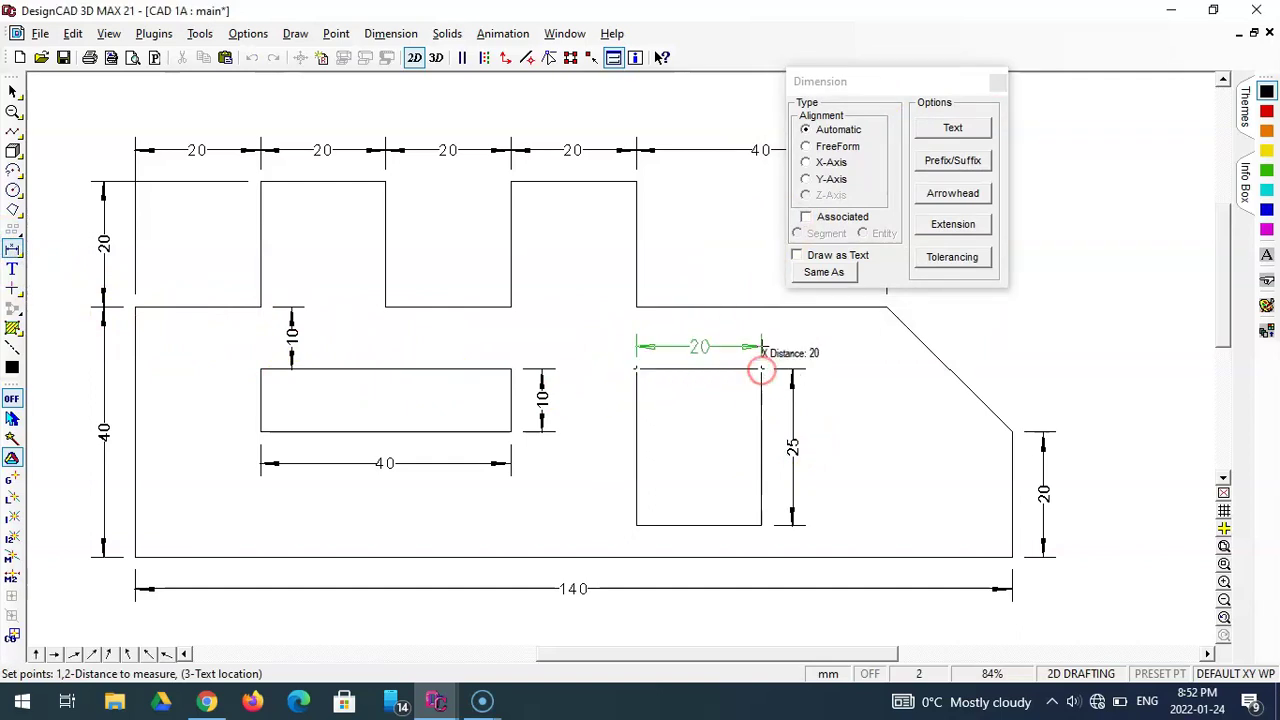
key("space")
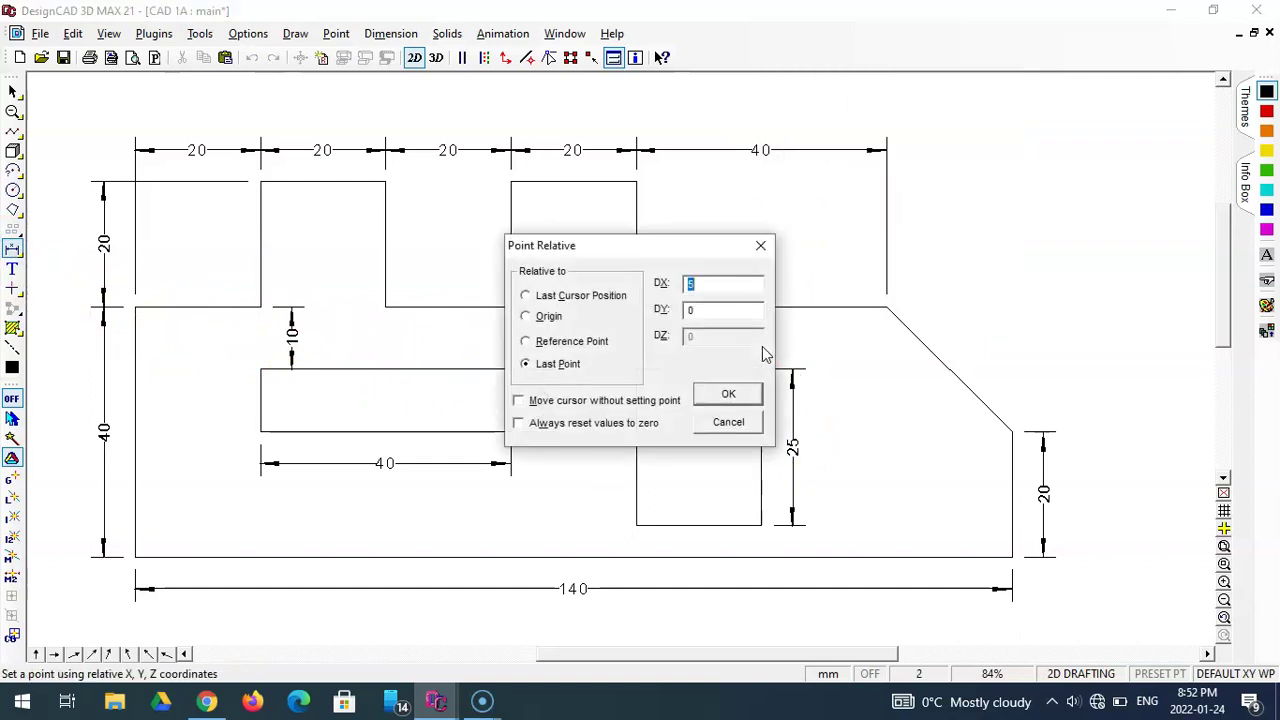
type("0")
key("Tab")
type("5")
key("Return")
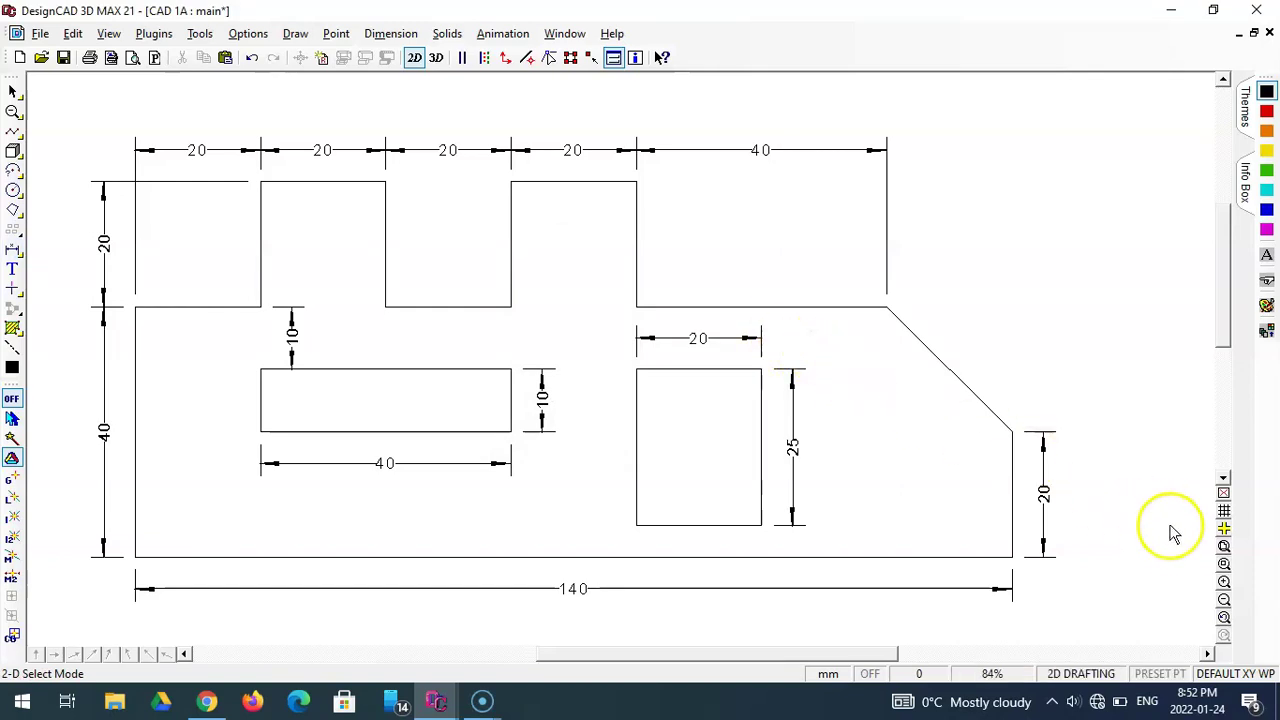
- Add the drafter's name as size 3 text inside the left 40 by 10 cutout
left_click(1224, 547)
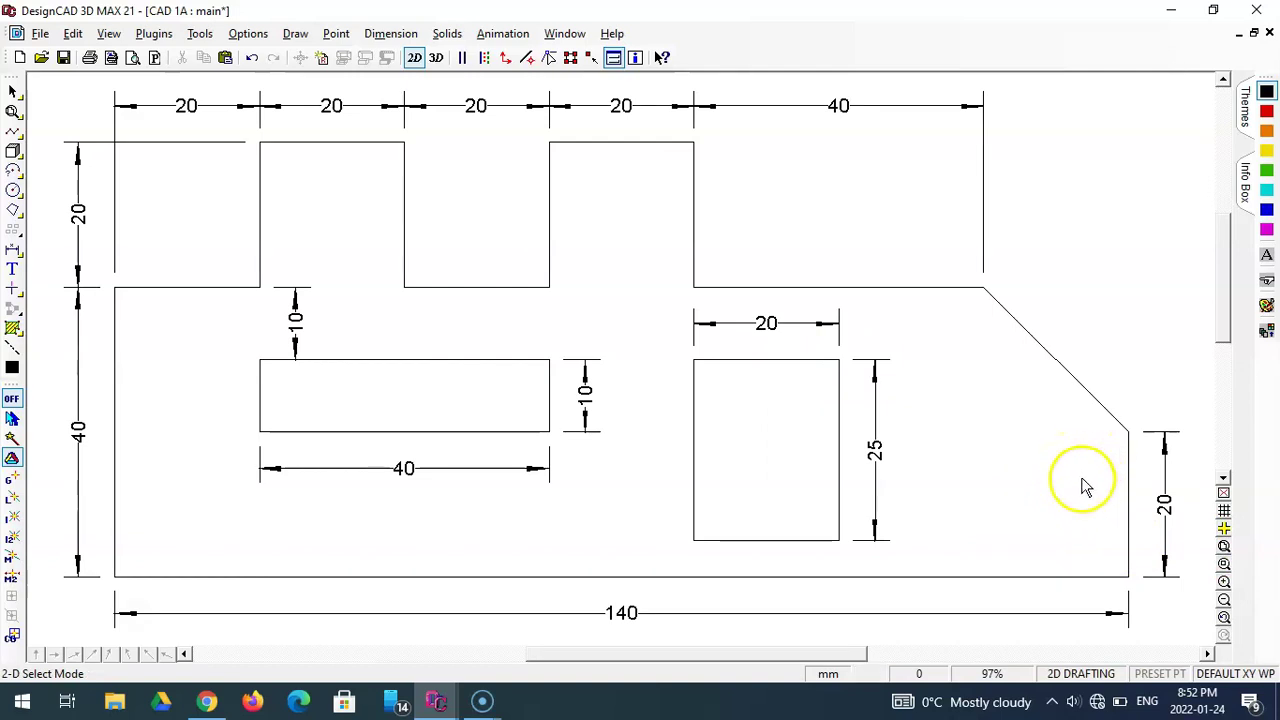
left_click(12, 270)
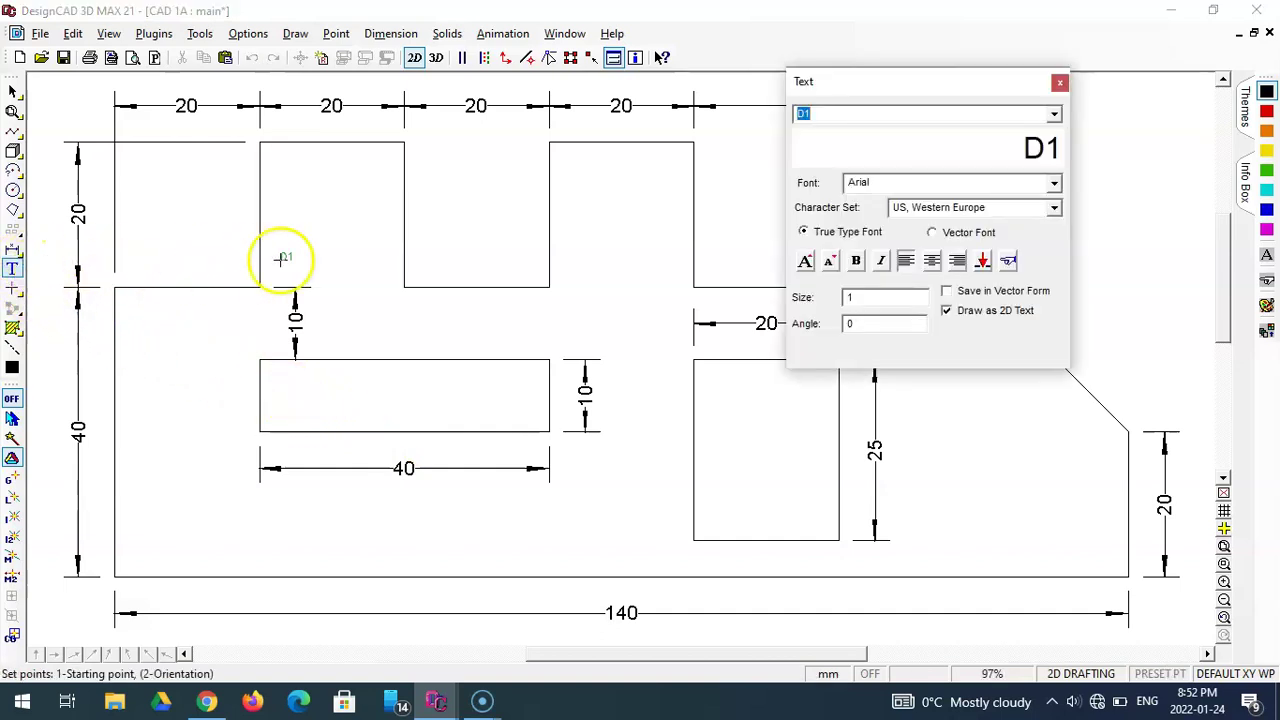
type("Mr. Kardynal")
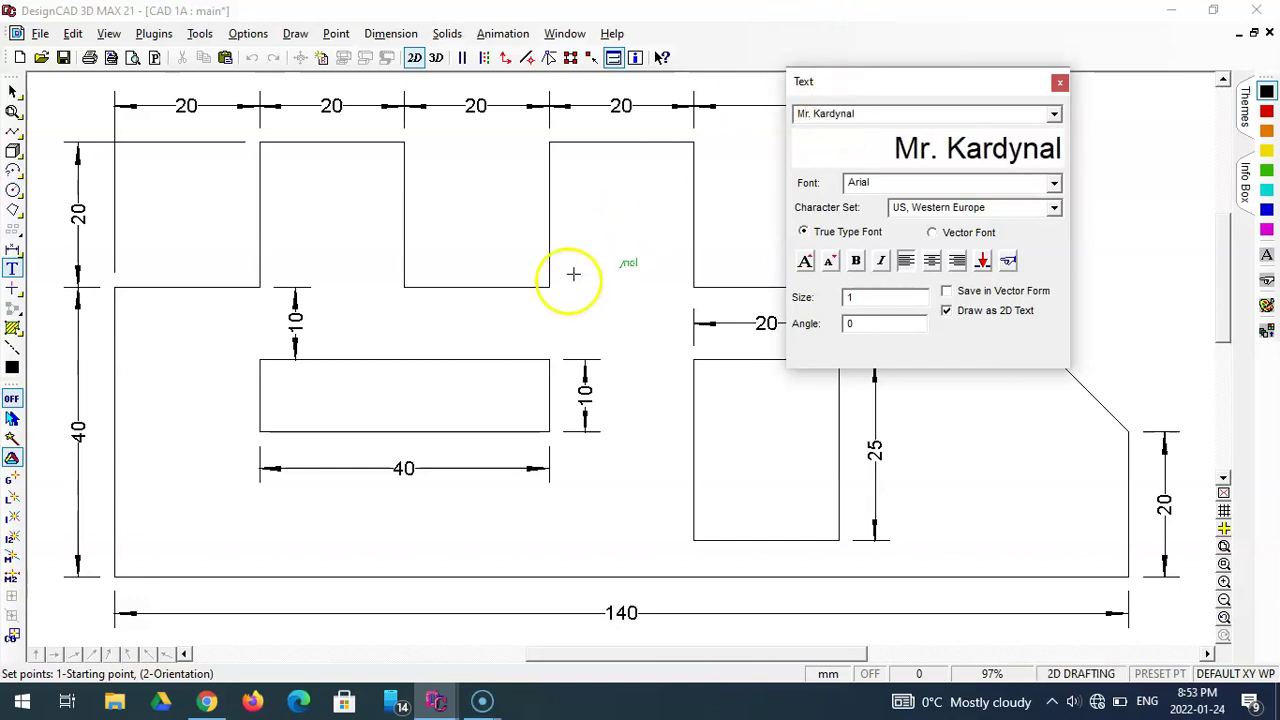
double_click(863, 297)
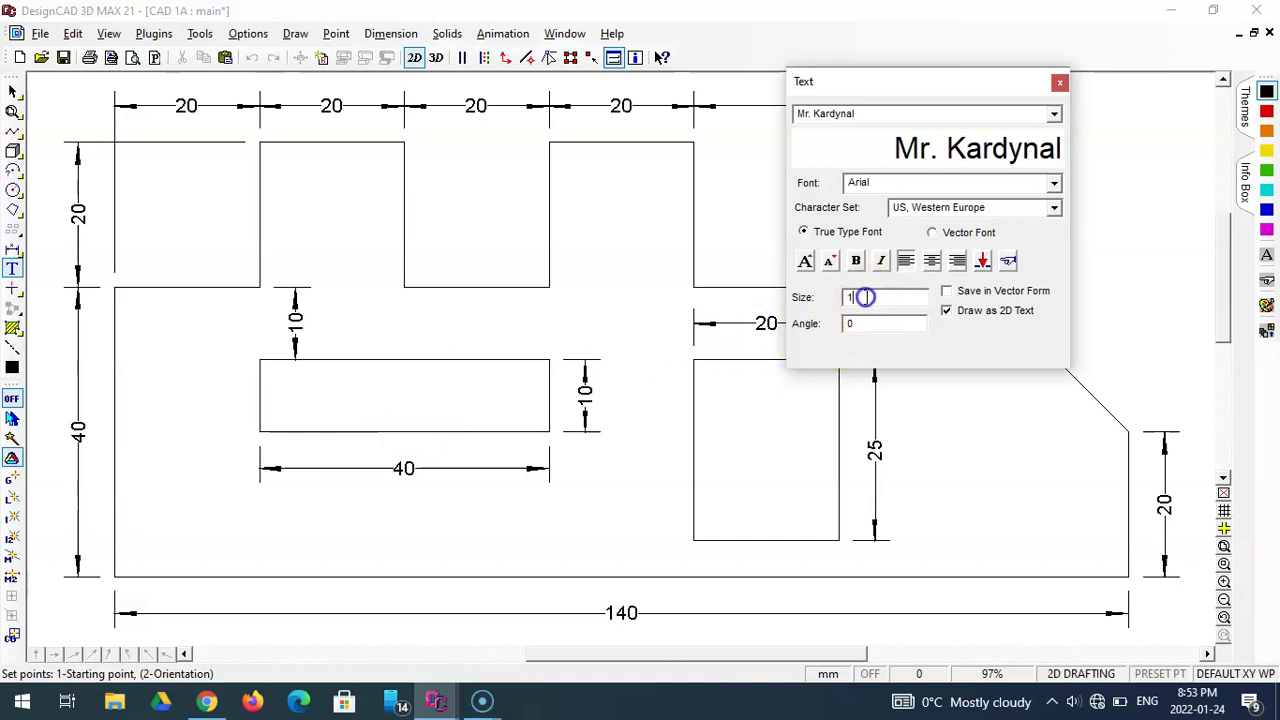
type("5")
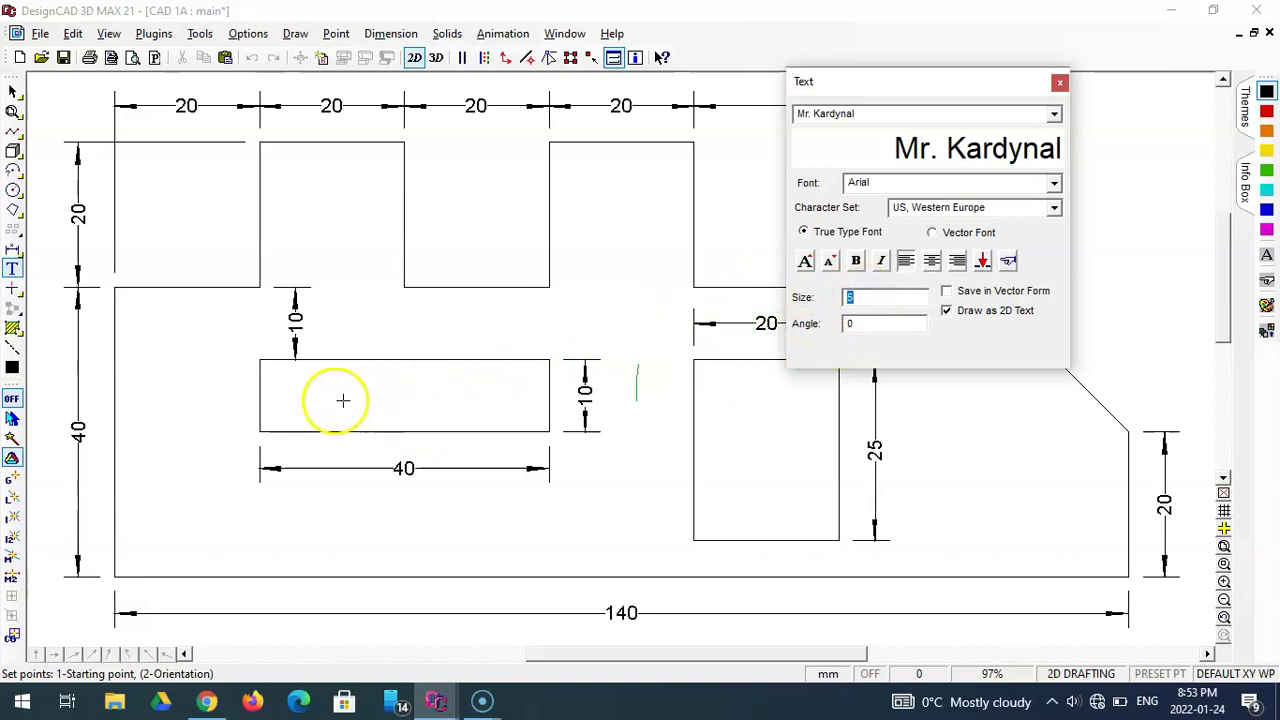
left_click(873, 298)
key("BackSpace")
type("3")
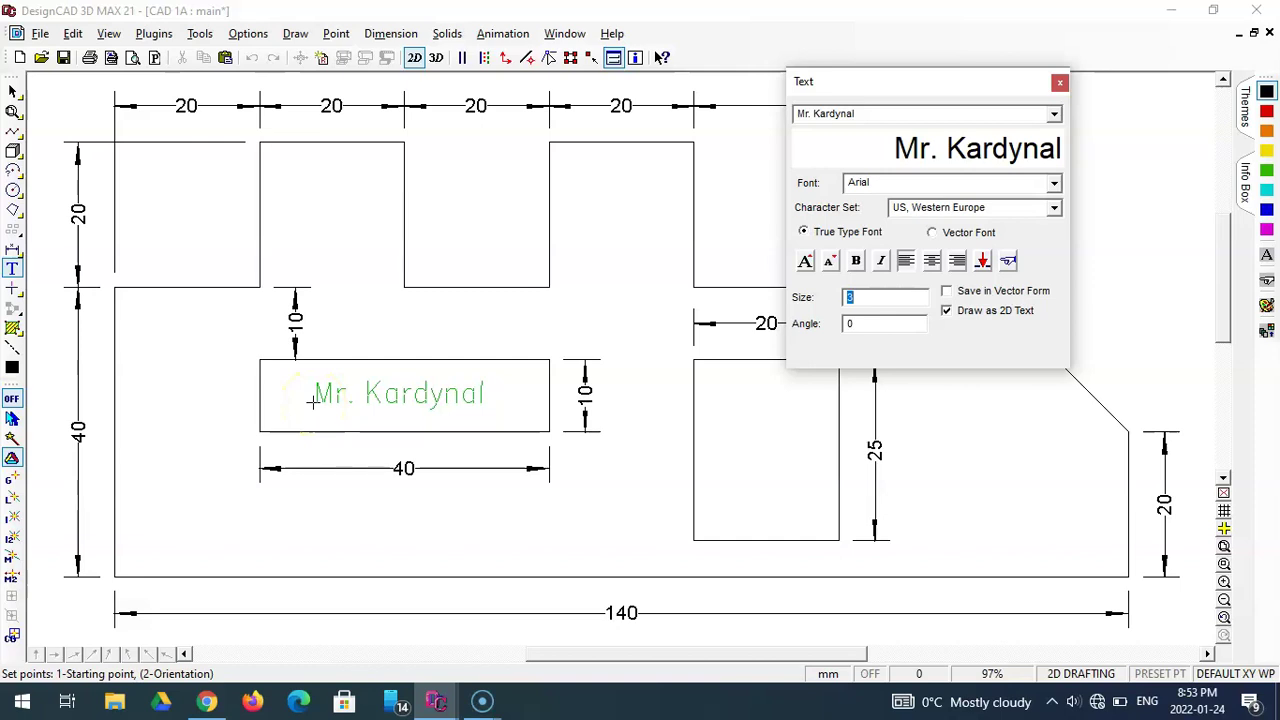
left_click(312, 401)
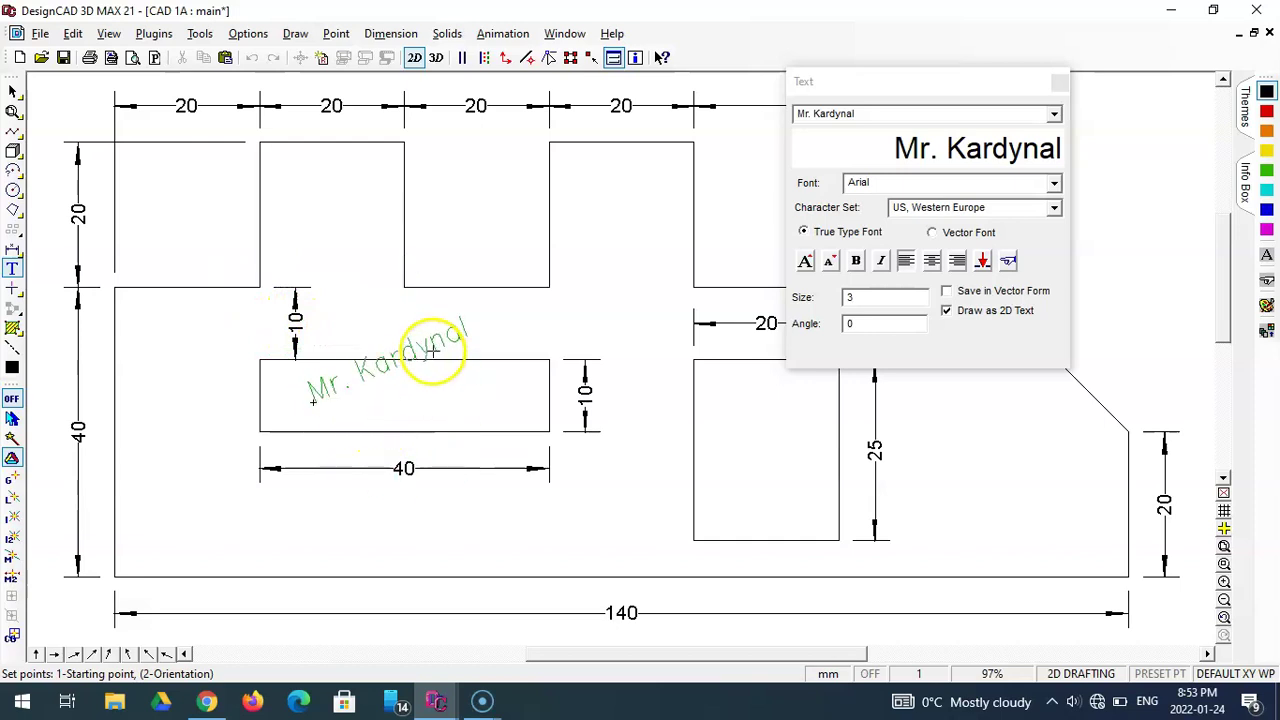
key("Return")
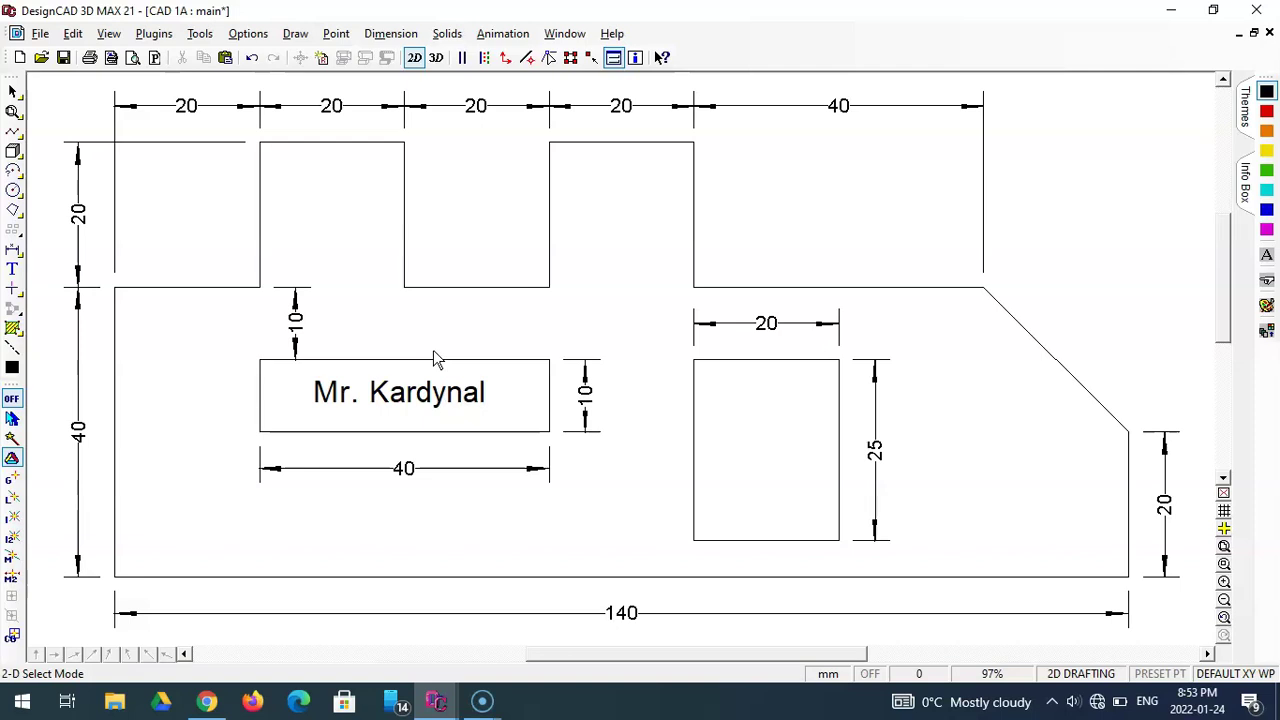
- Move the name label so it sits centred in the left cutout
left_click(414, 391)
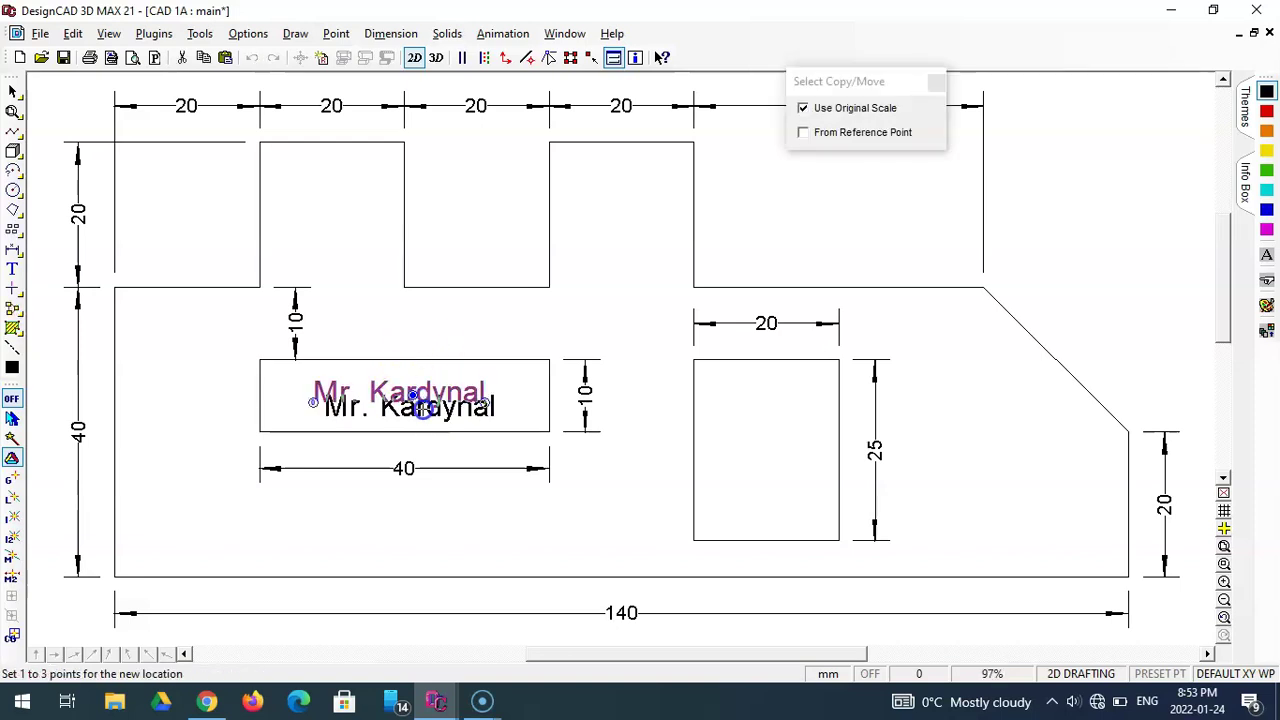
left_click(414, 395)
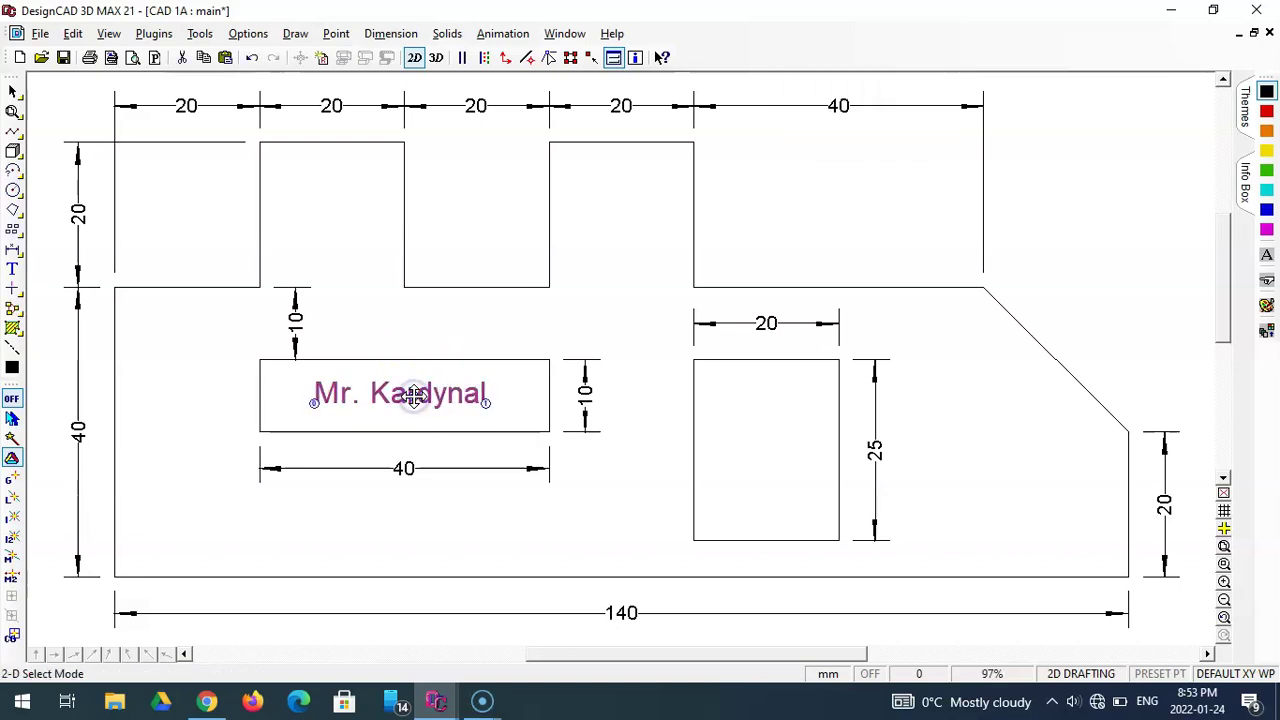
left_click(466, 340)
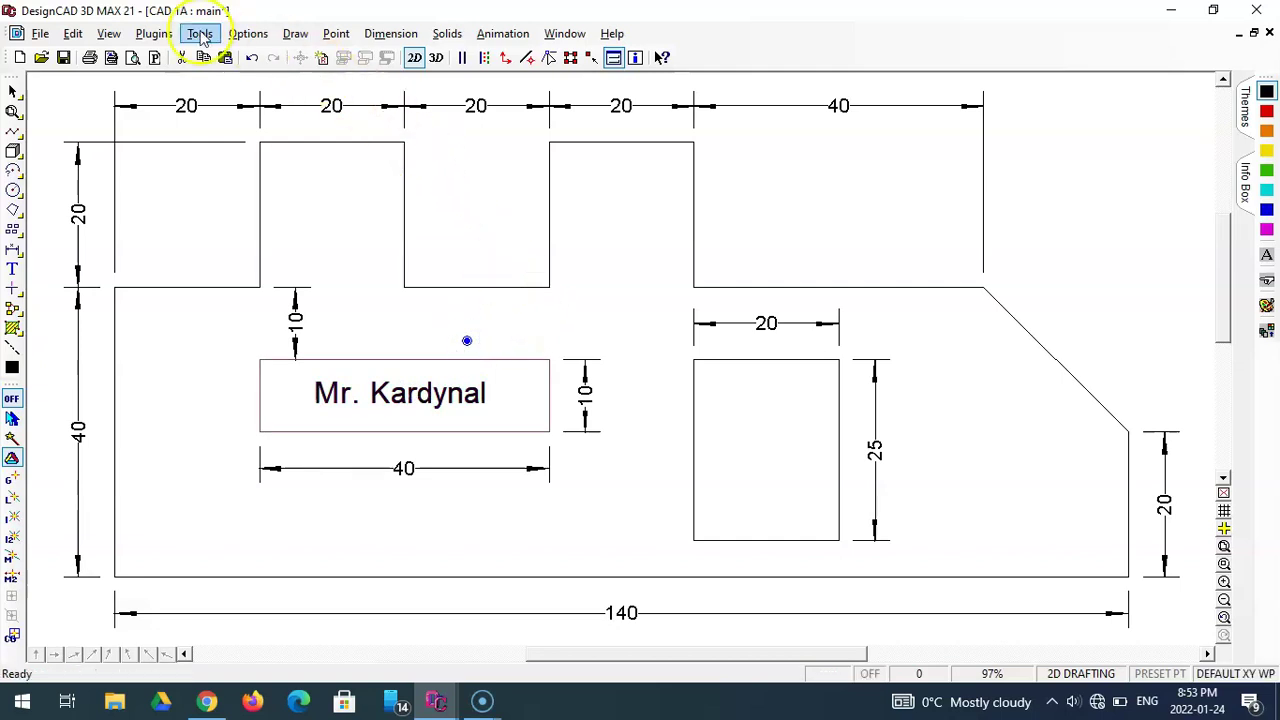
- Save the drawing CAD 1A and clear the selection on the canvas
left_click(40, 33)
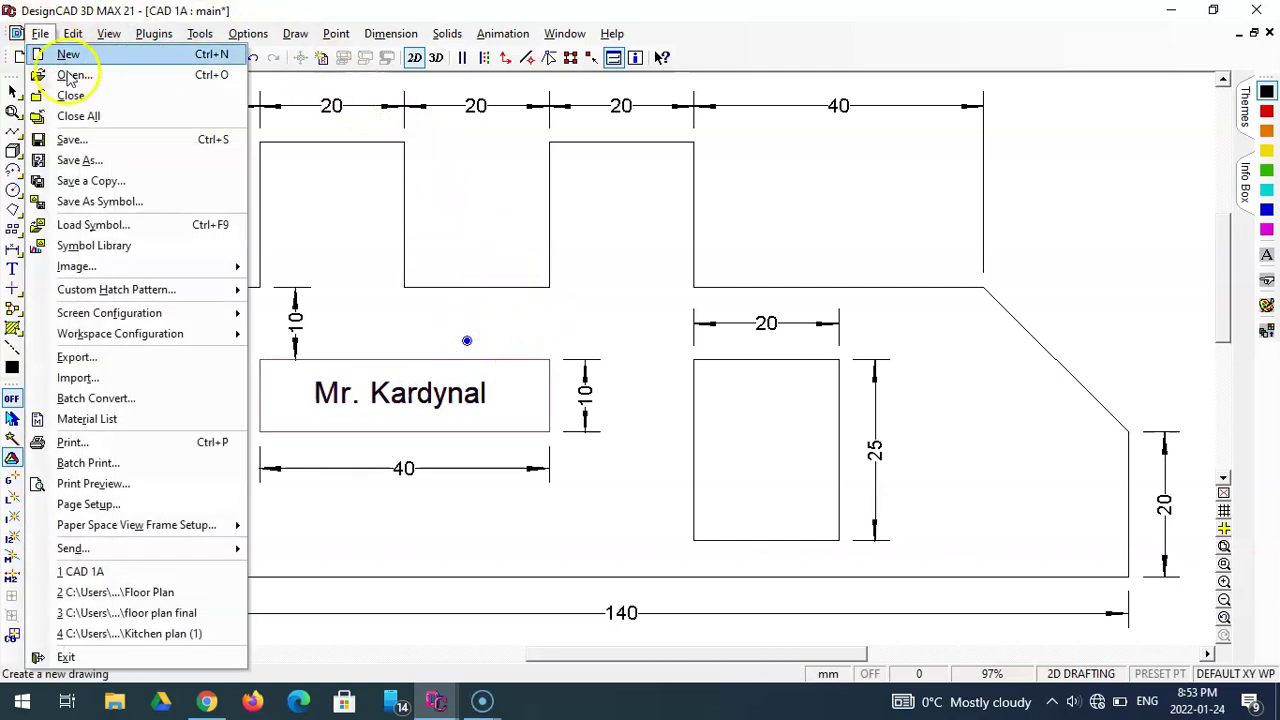
left_click(105, 142)
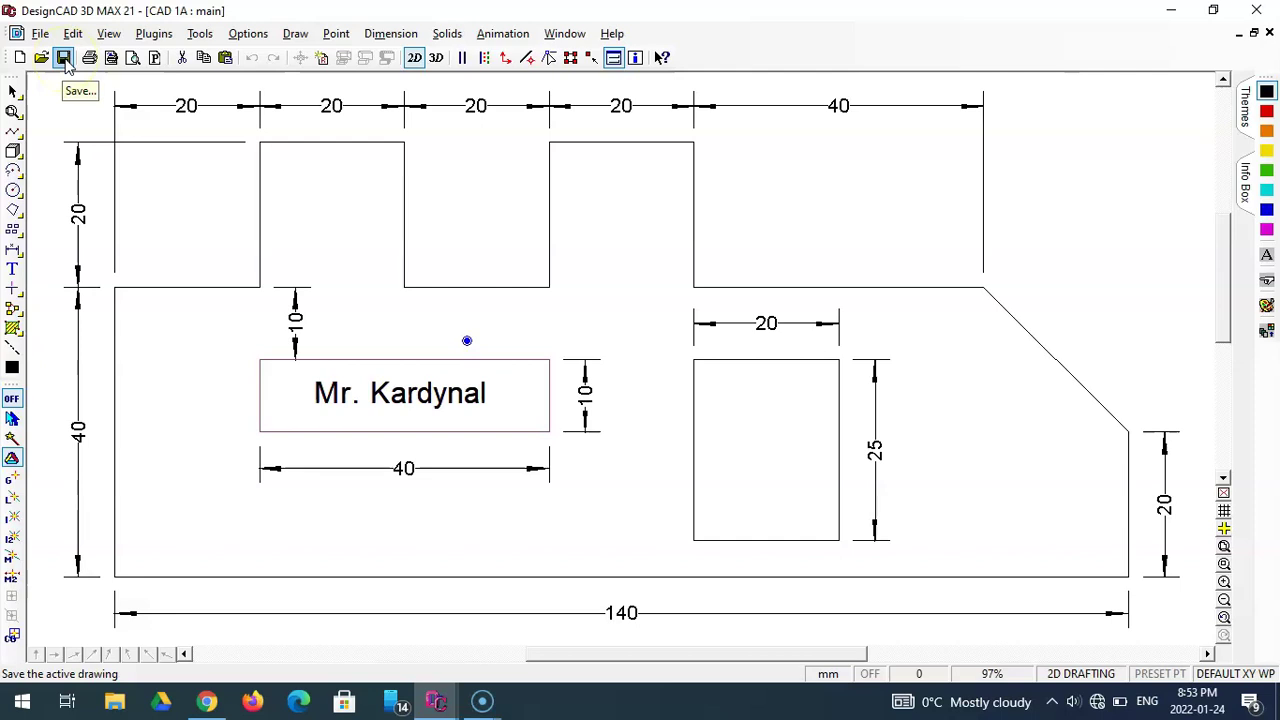
left_click(603, 298)
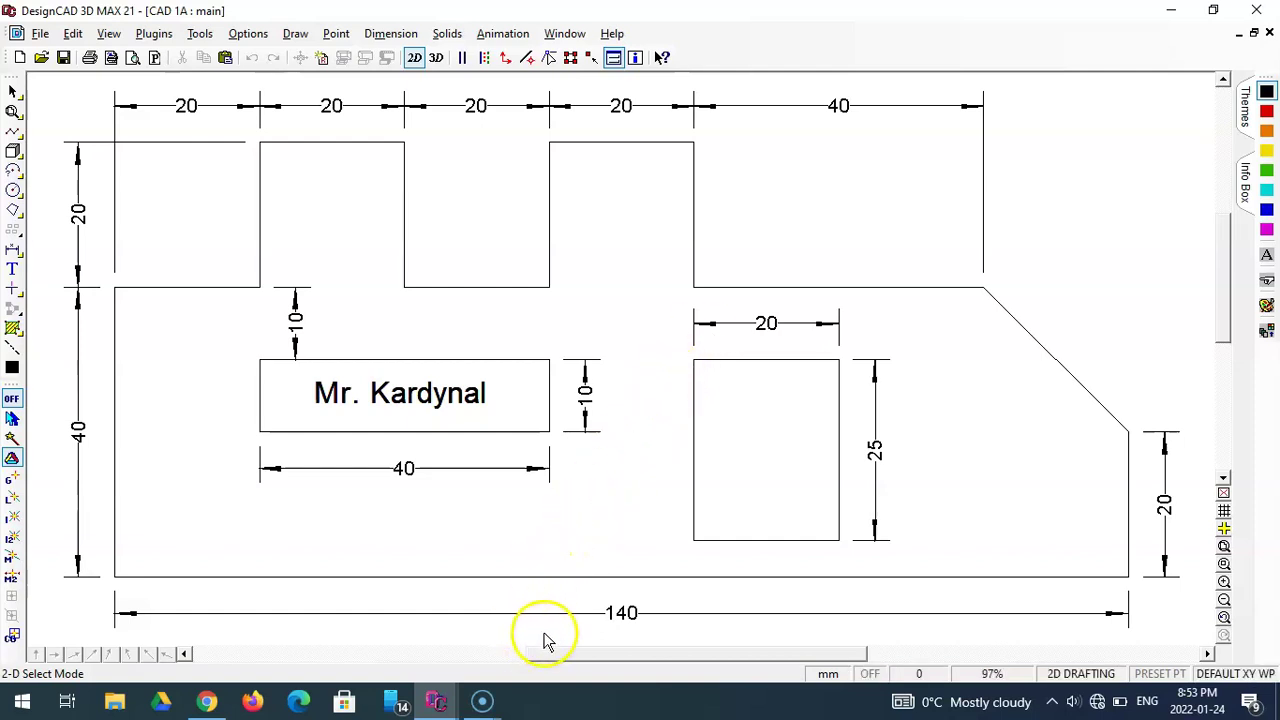
mouse_move(483, 704)
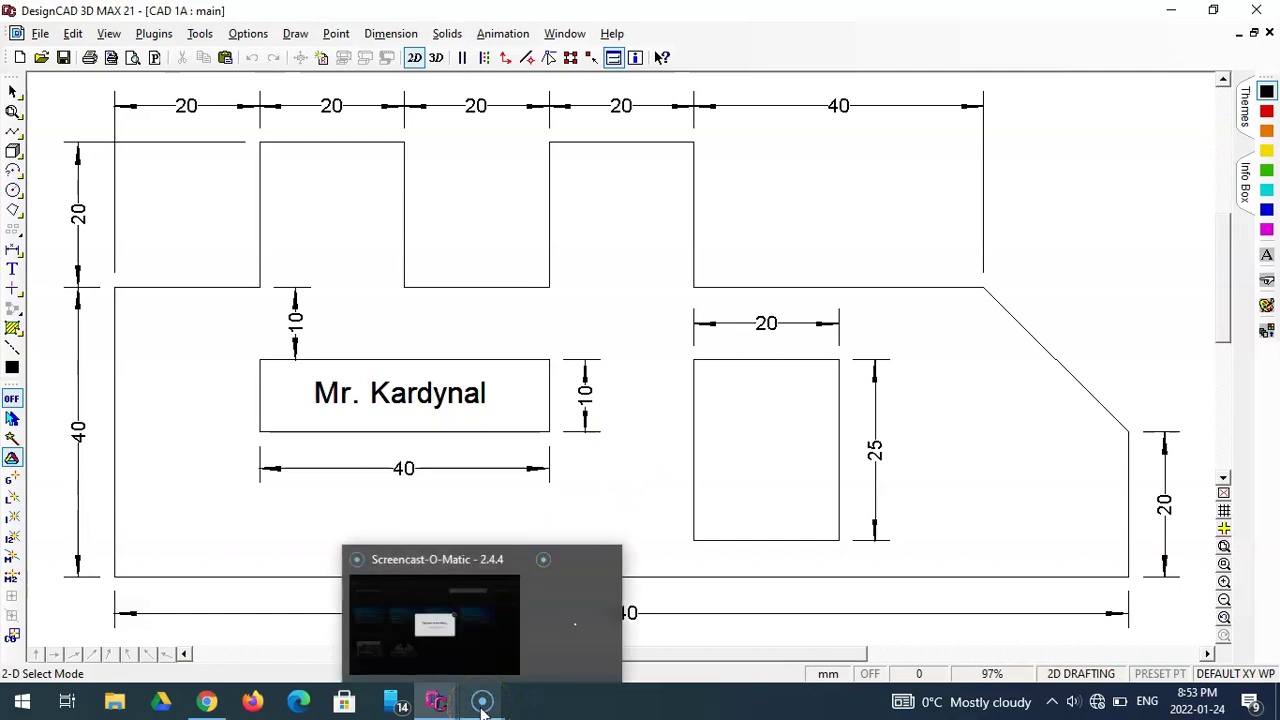